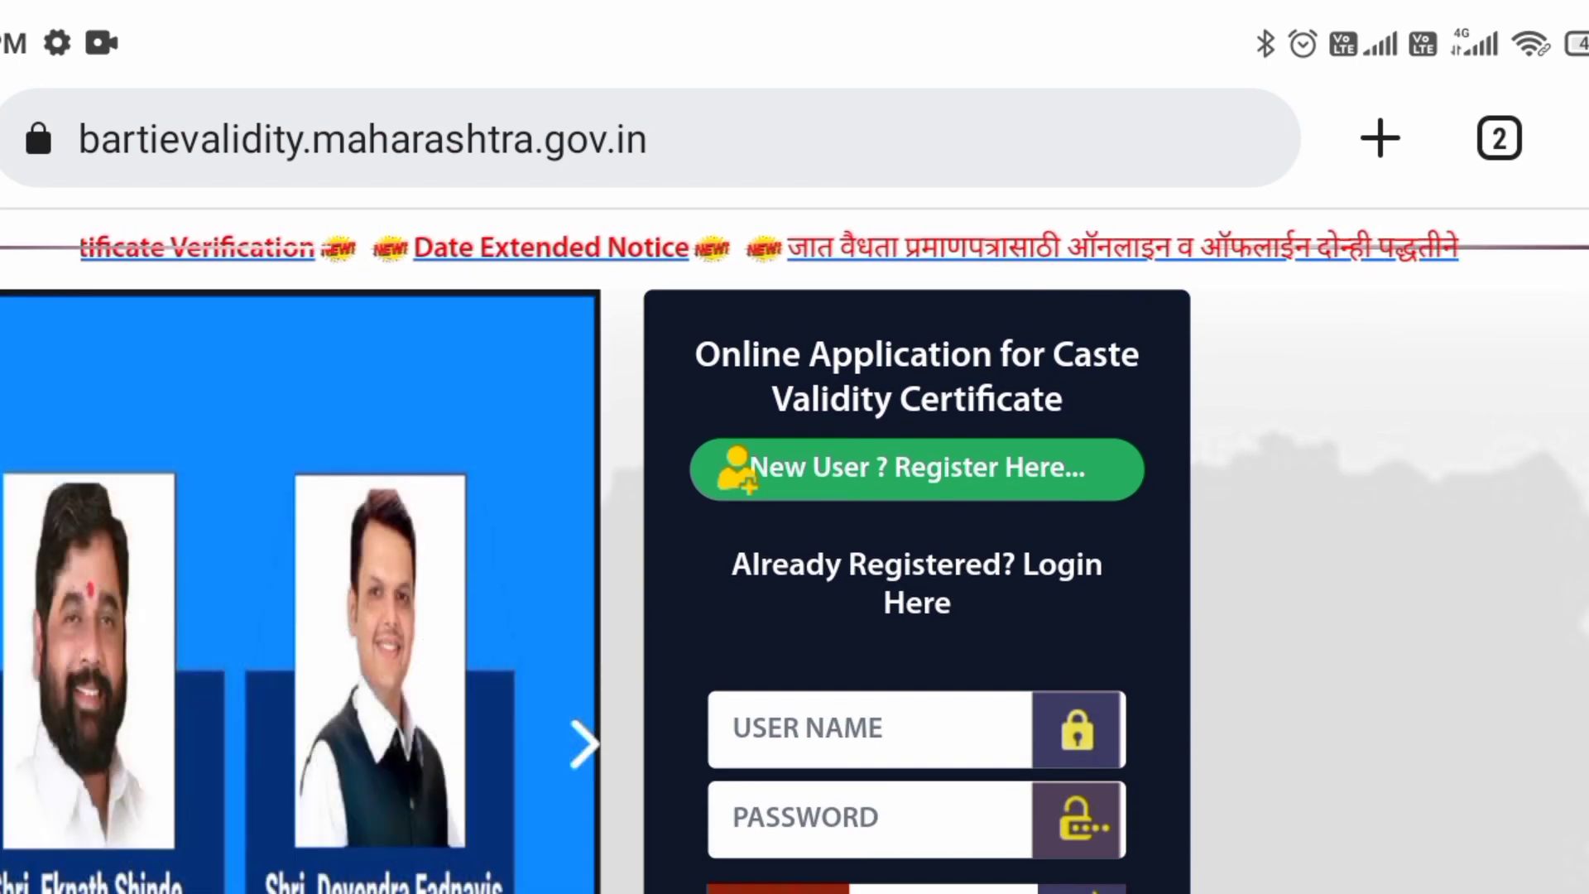
Step: Bring up the CCVIS home page in desktop Chrome and focus its address bar
{"action": "scroll", "coordinate": [795, 551], "scroll_direction": "down", "scroll_amount": 2}
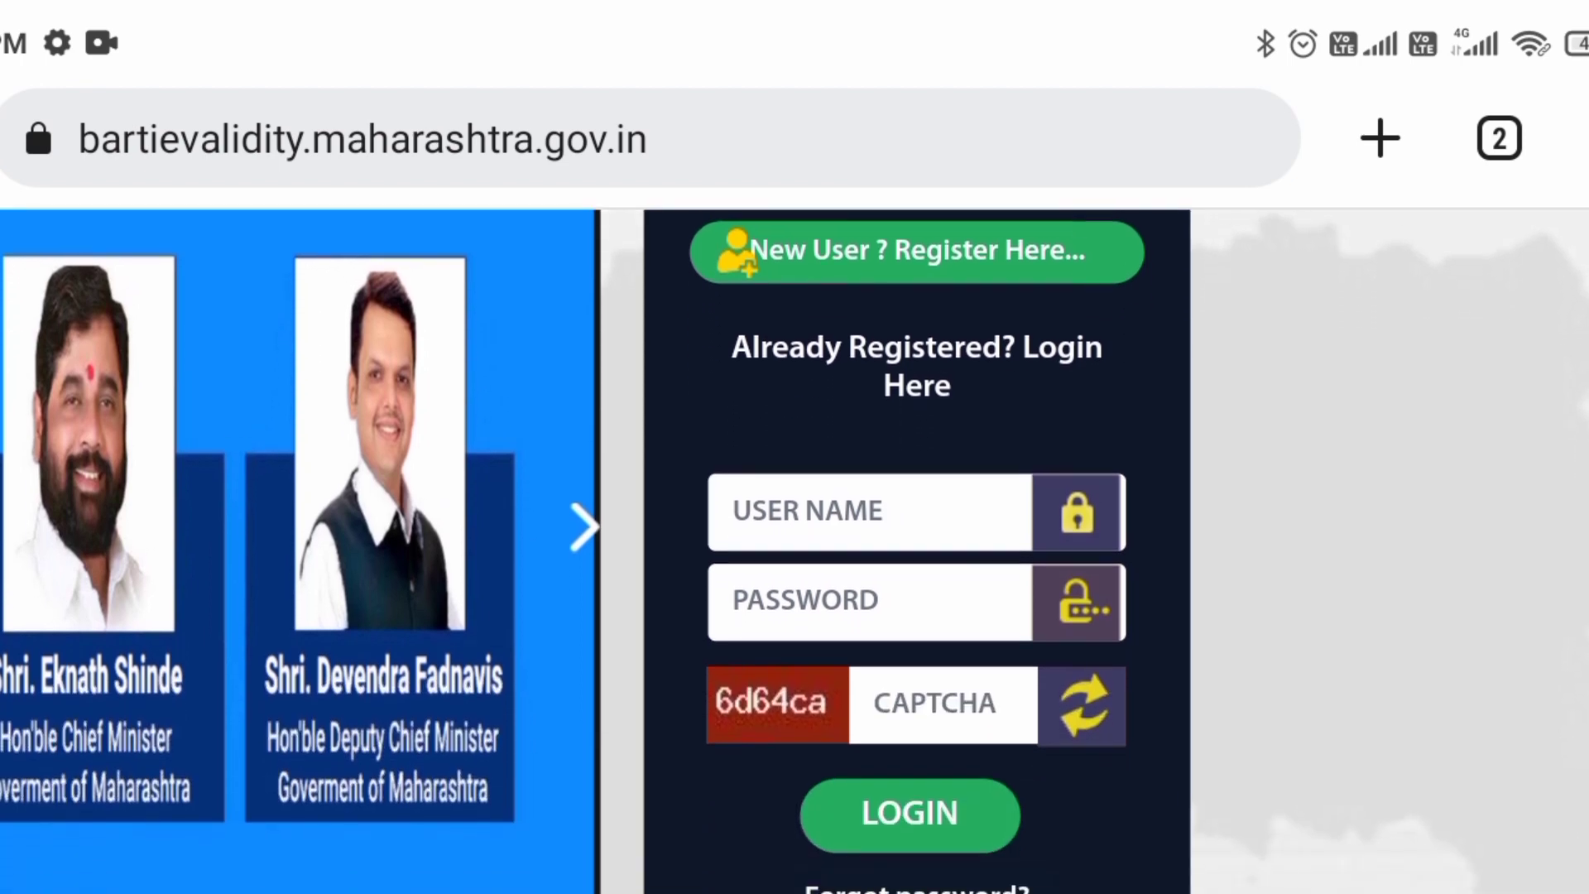
{"action": "scroll", "coordinate": [795, 551], "scroll_direction": "down", "scroll_amount": 2}
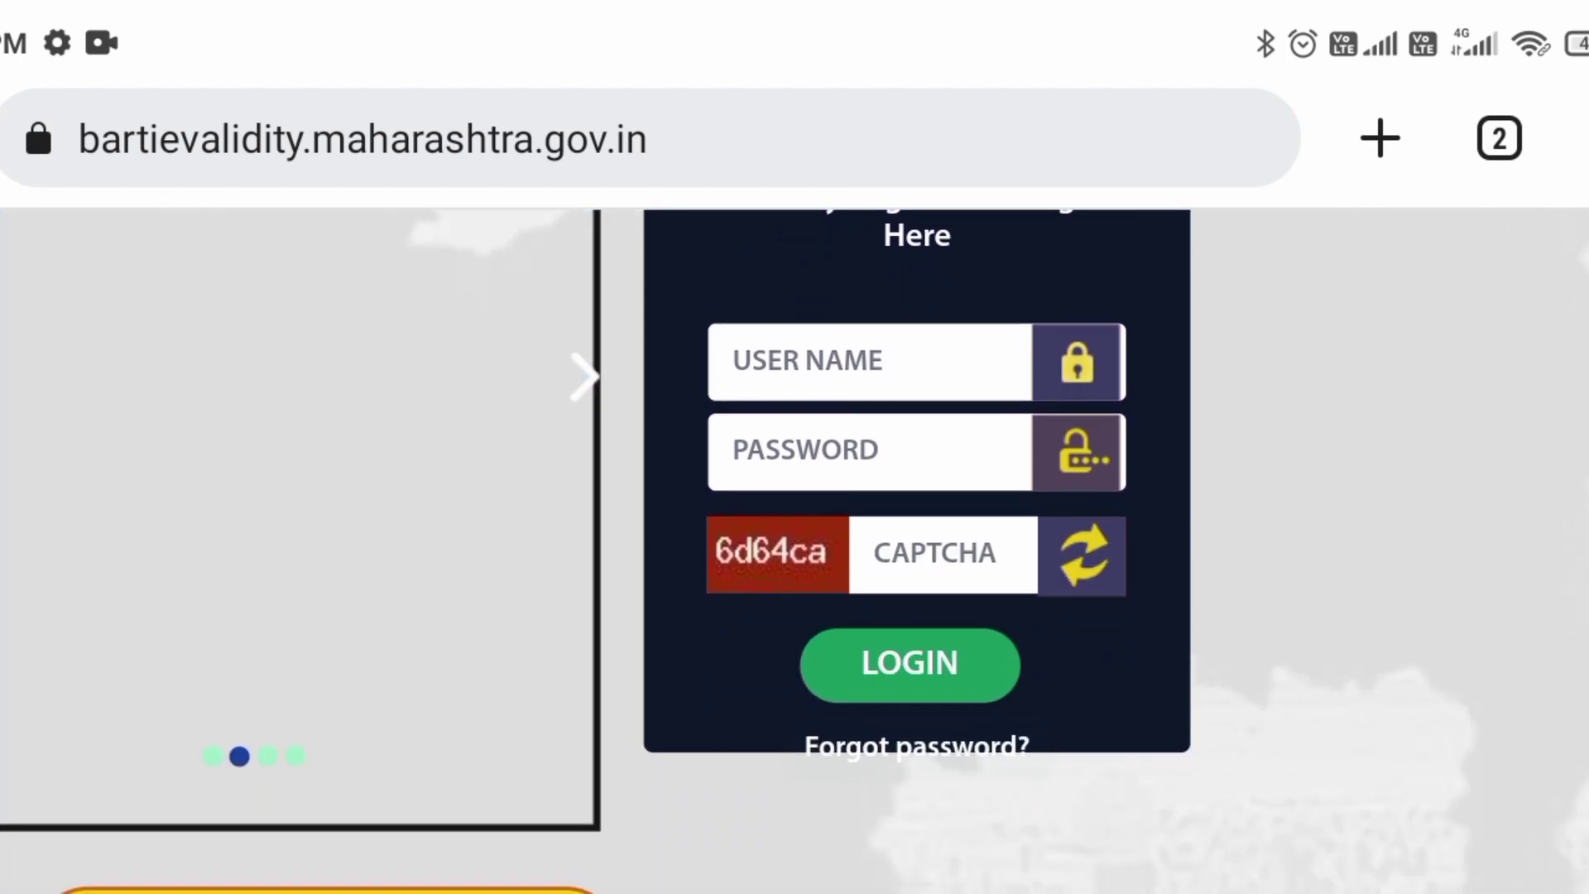
{"action": "scroll", "coordinate": [795, 551], "scroll_direction": "down", "scroll_amount": 3}
{"action": "scroll", "coordinate": [795, 551], "scroll_direction": "down", "scroll_amount": 3}
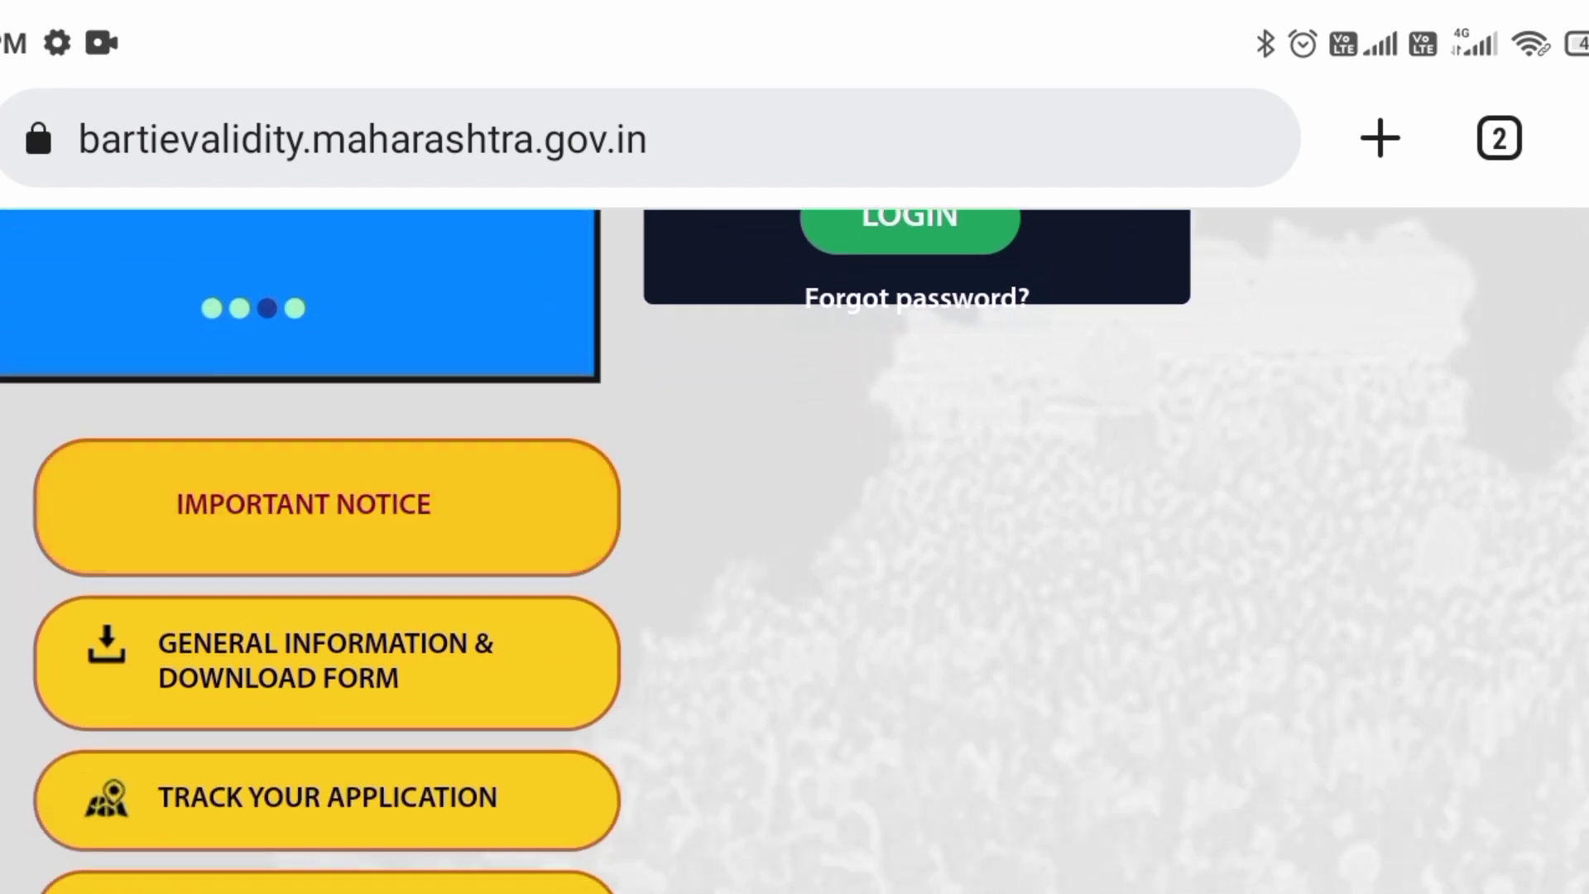
{"action": "scroll", "coordinate": [795, 551], "scroll_direction": "down", "scroll_amount": 3}
{"action": "scroll", "coordinate": [794, 551], "scroll_direction": "down", "scroll_amount": 5}
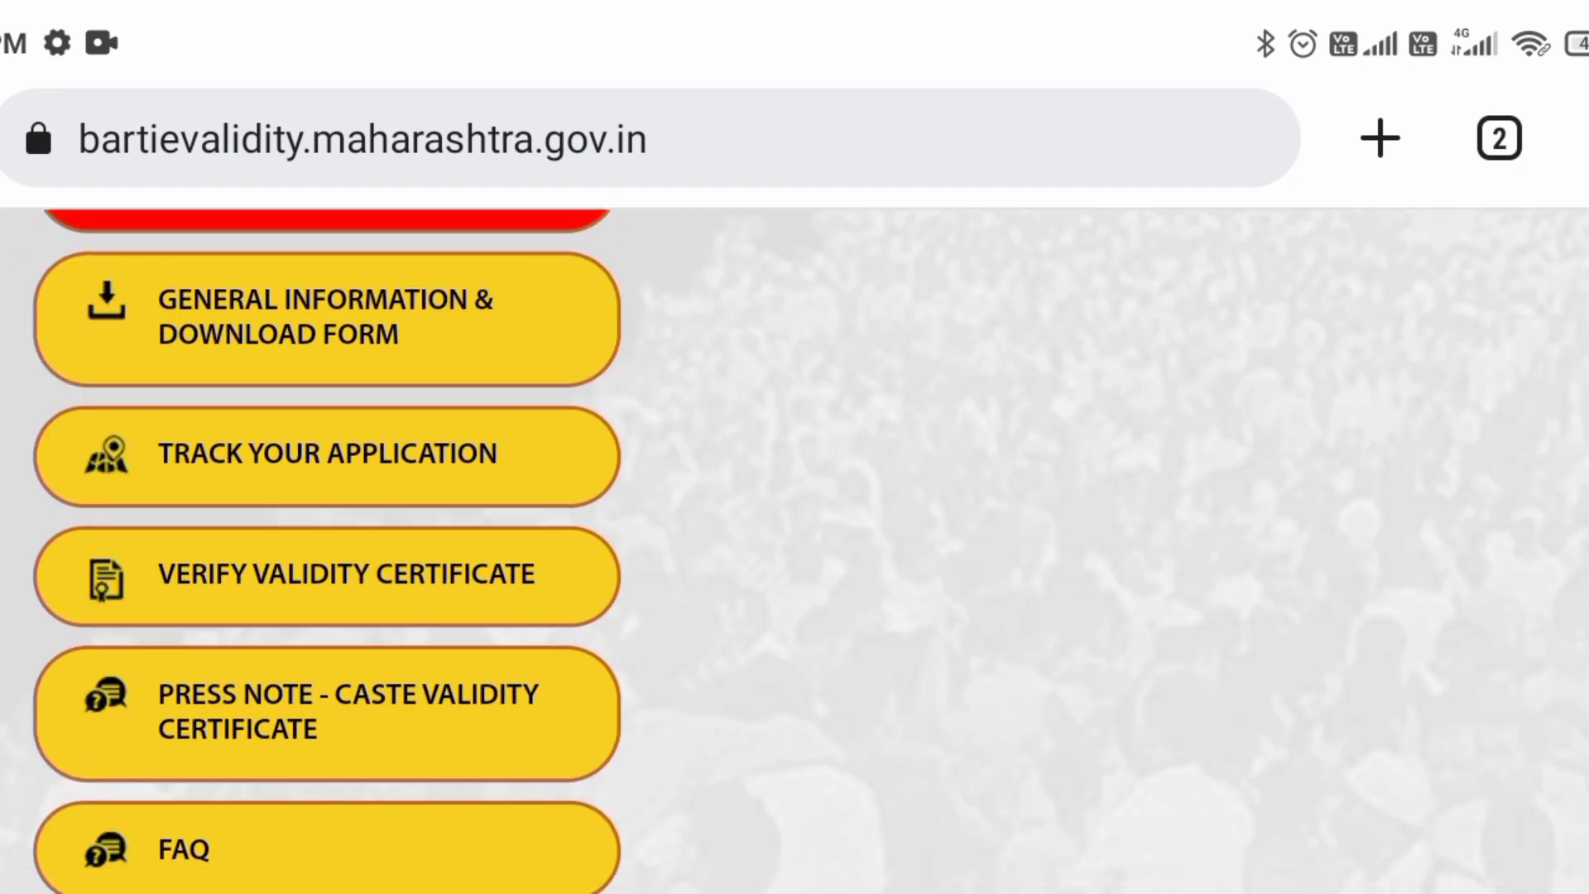
{"action": "scroll", "coordinate": [794, 551], "scroll_direction": "down", "scroll_amount": 5}
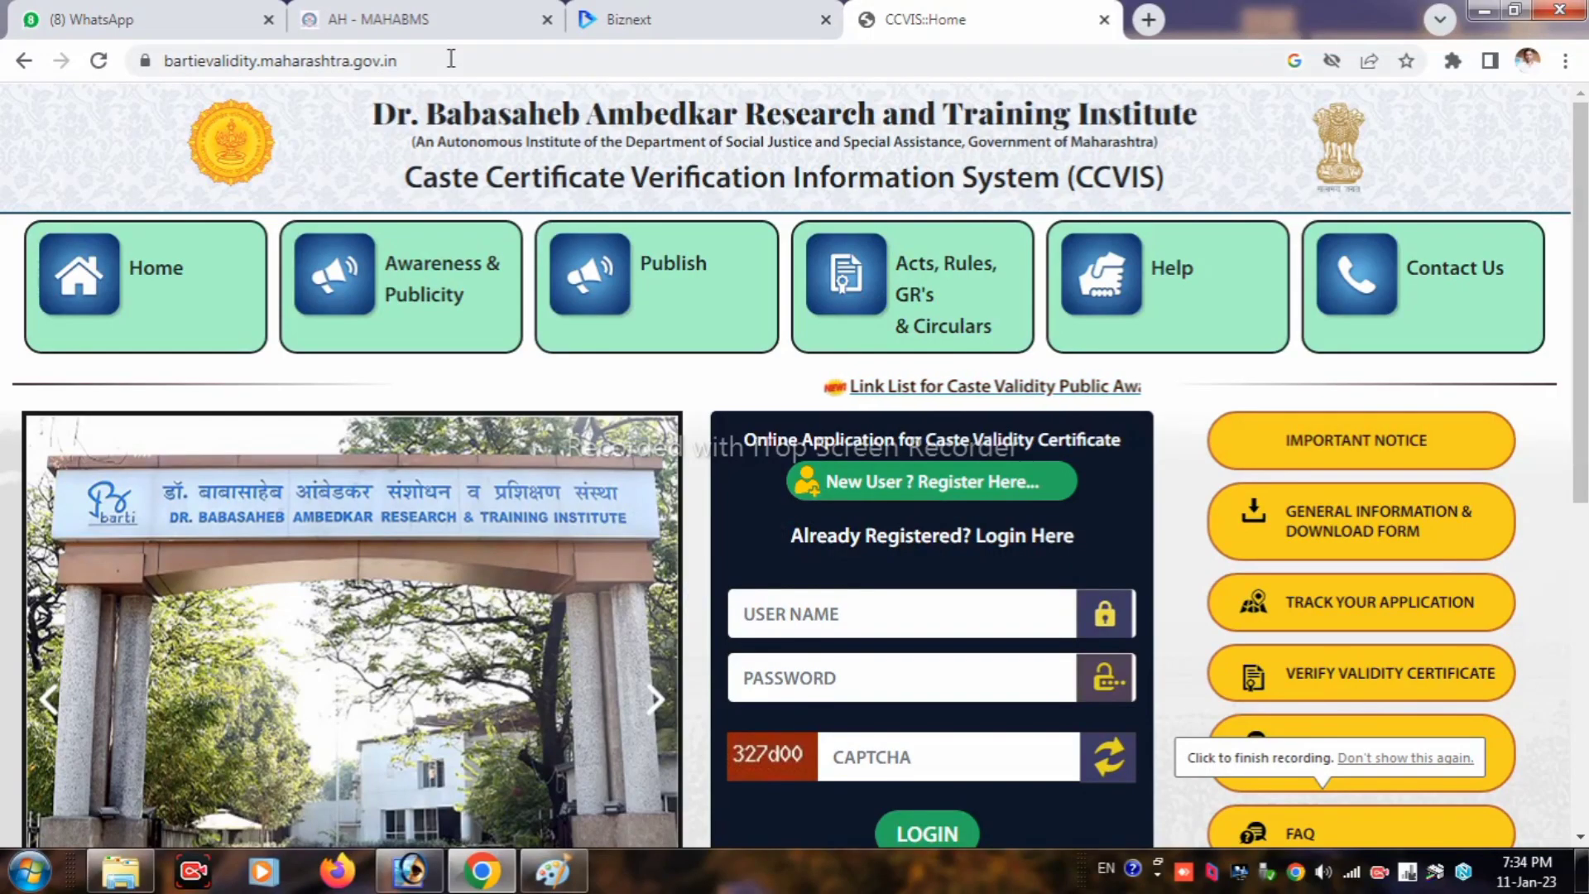
{"action": "left_click", "coordinate": [397, 62]}
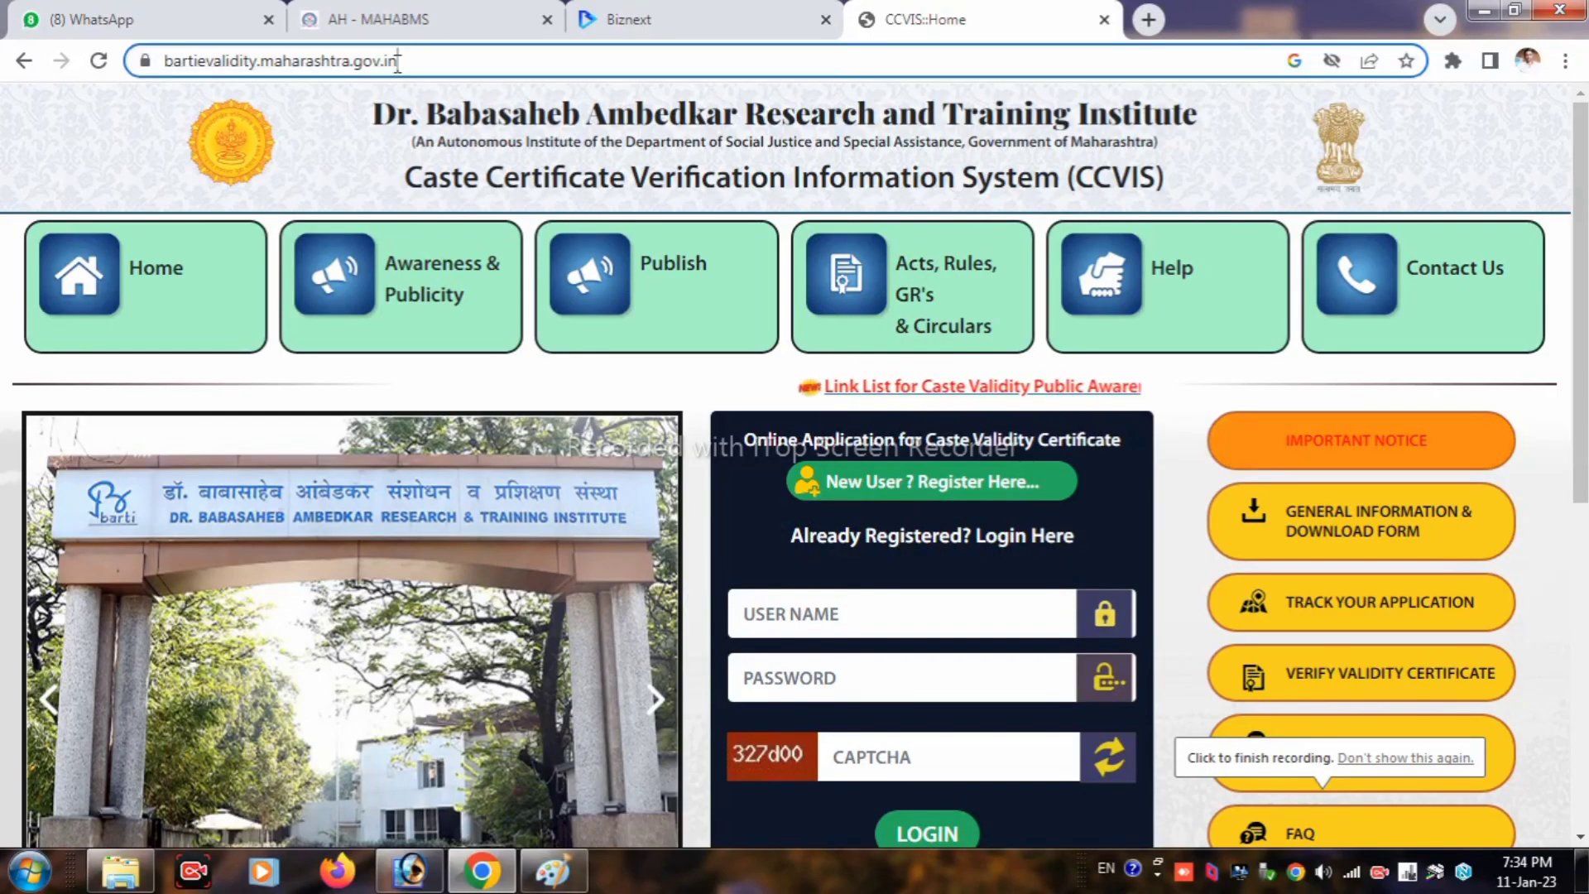
Step: Open the new-user registration form from the address bar page and choose salutation Mr
{"action": "left_click_drag", "start_coordinate": [397, 62], "coordinate": [163, 62]}
{"action": "left_click", "coordinate": [450, 62]}
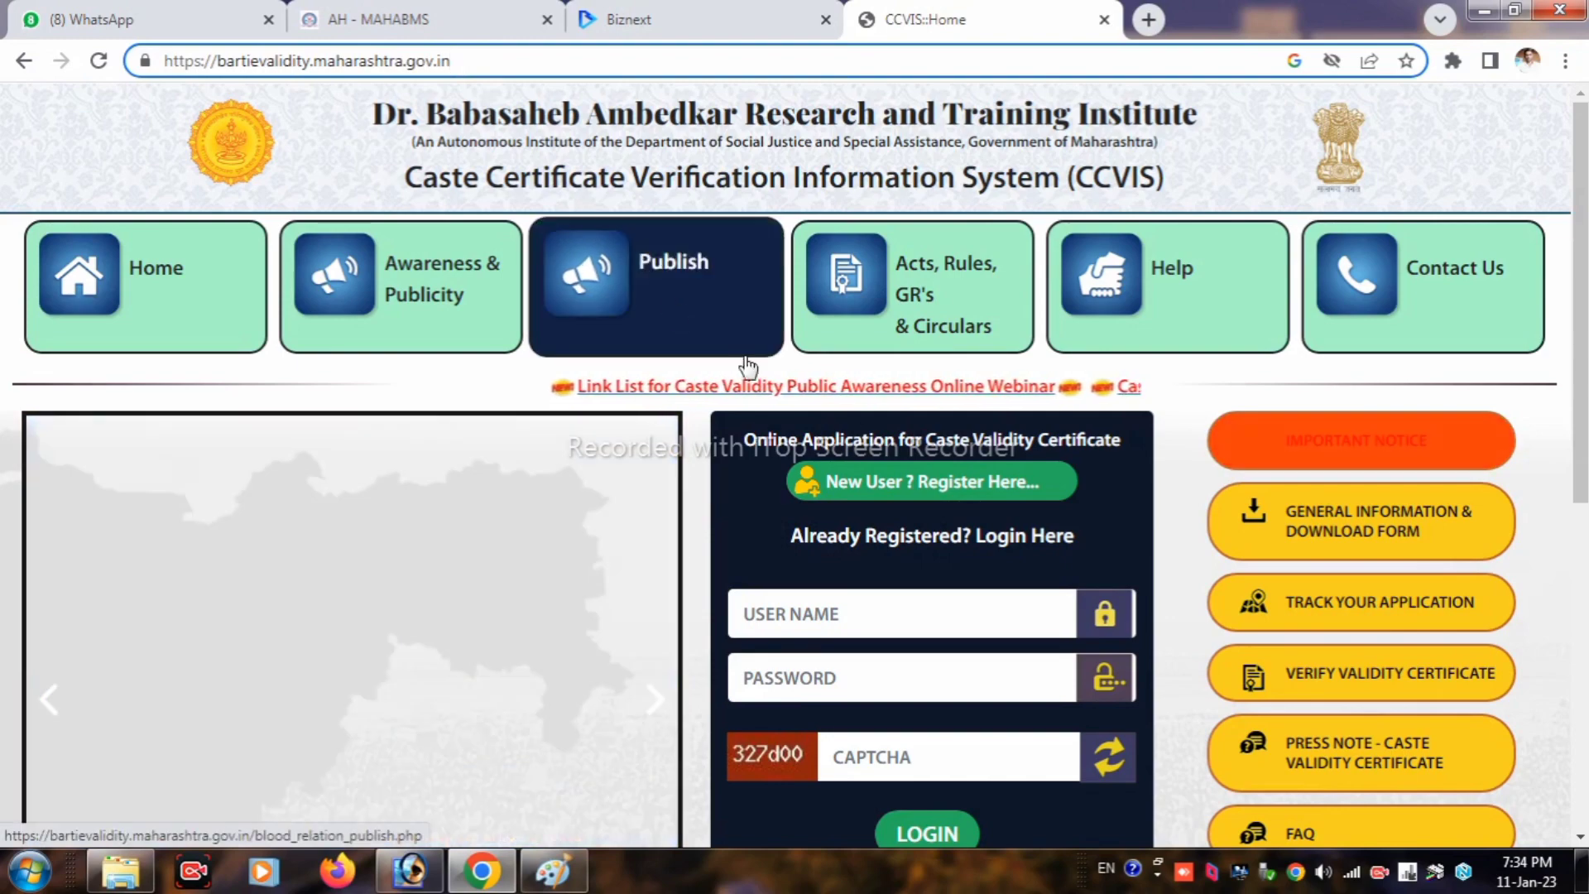
{"action": "left_click", "coordinate": [960, 478]}
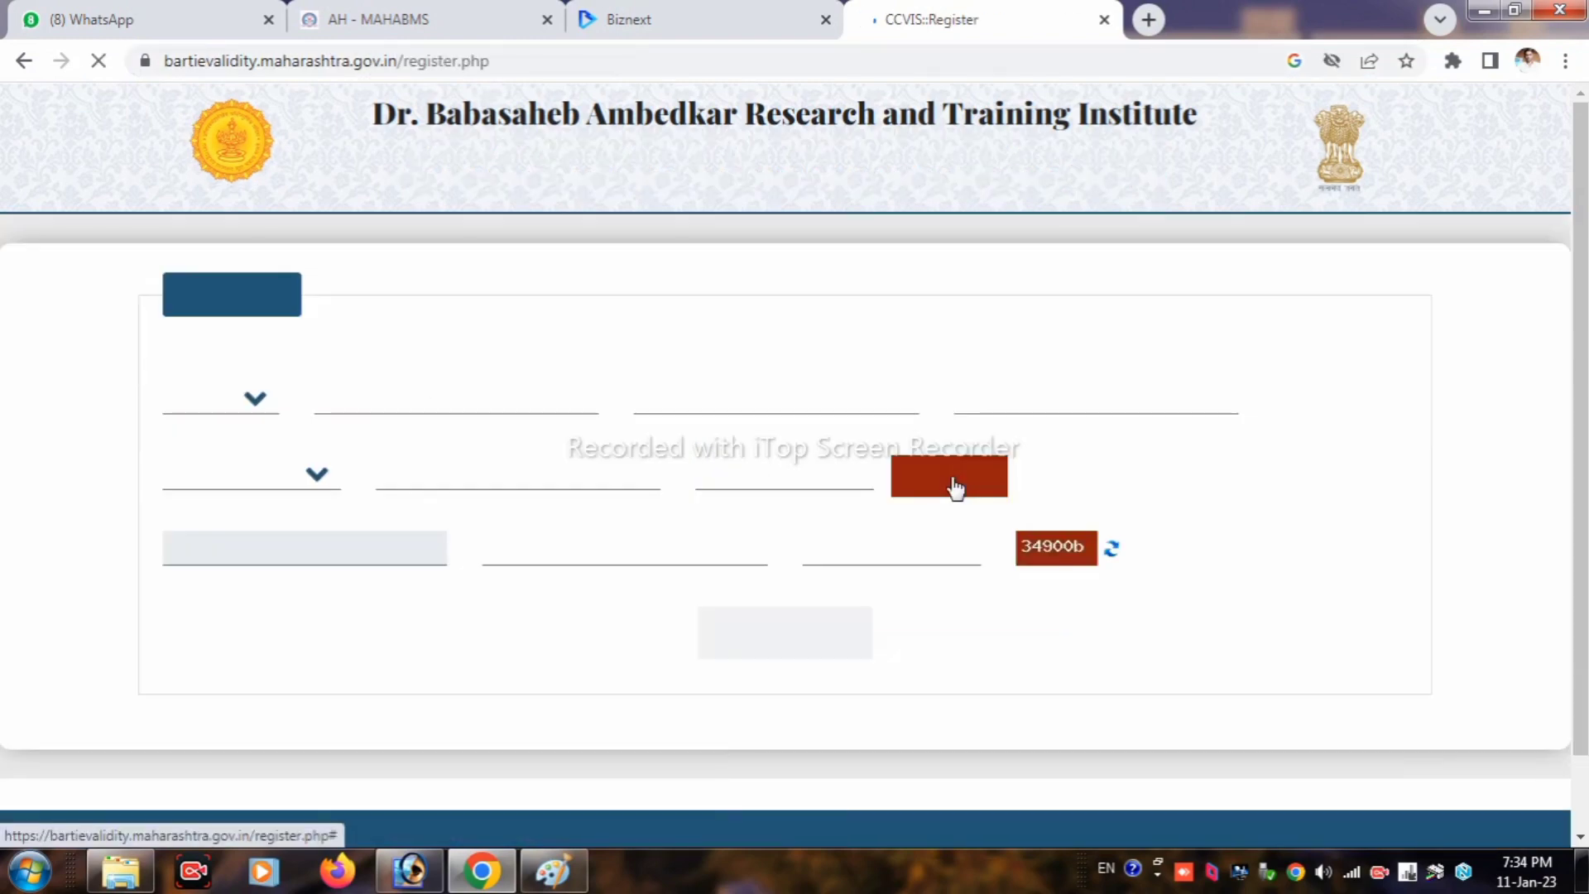
{"action": "left_click", "coordinate": [222, 406]}
{"action": "left_click", "coordinate": [190, 449]}
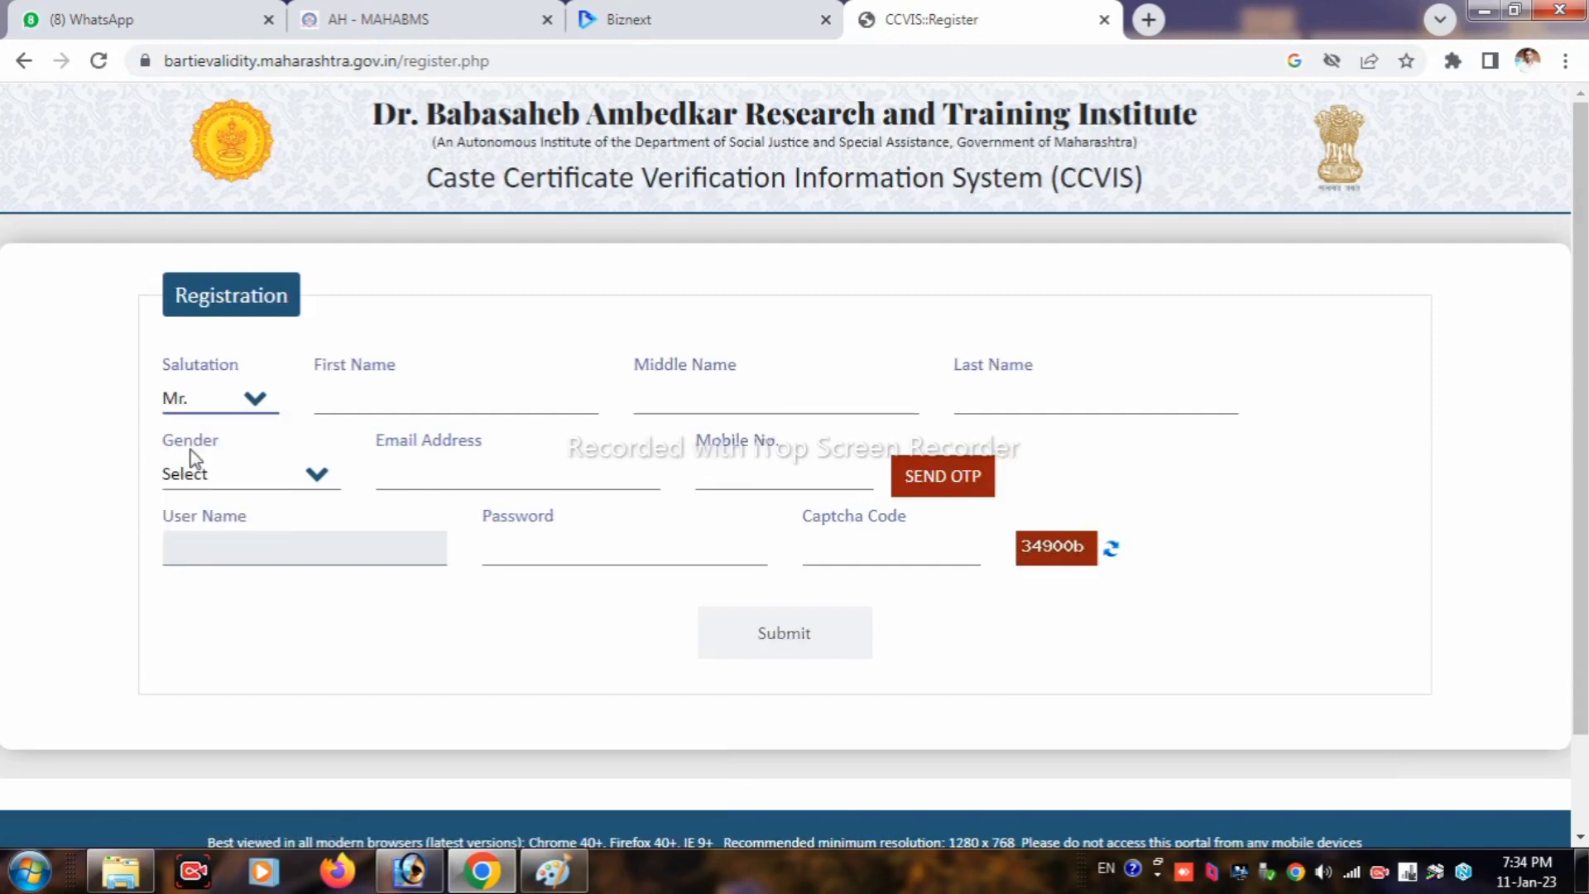
Step: Enter the applicant's first, middle and last names, gender Male, e-mail and mobile, dismissing the e-mail alert
{"action": "left_click", "coordinate": [360, 402]}
{"action": "left_click", "coordinate": [743, 390]}
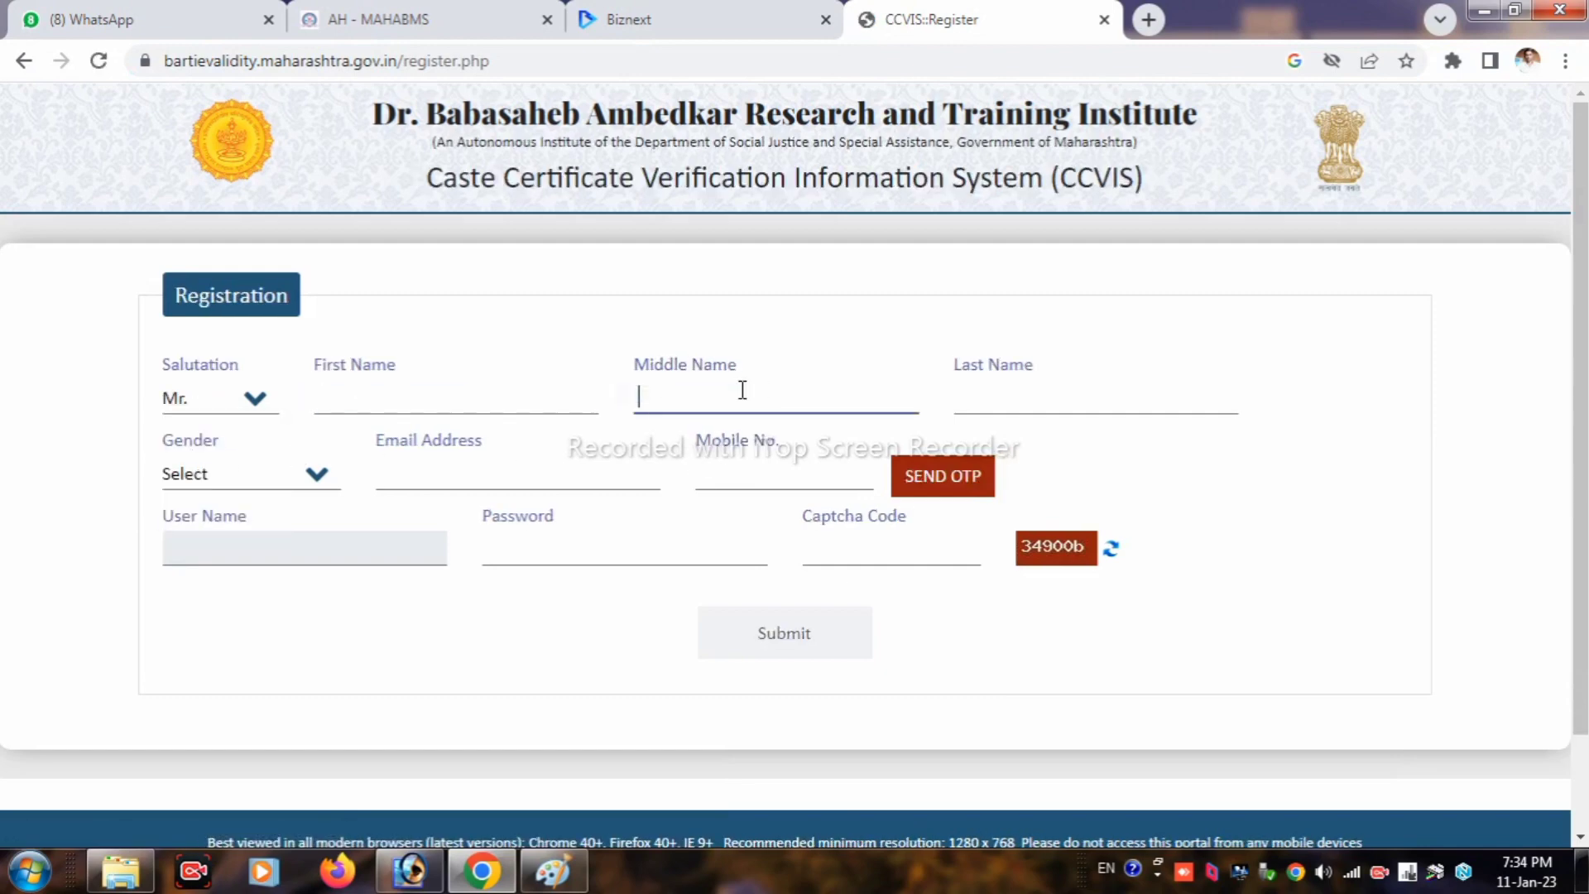
{"action": "left_click", "coordinate": [997, 395]}
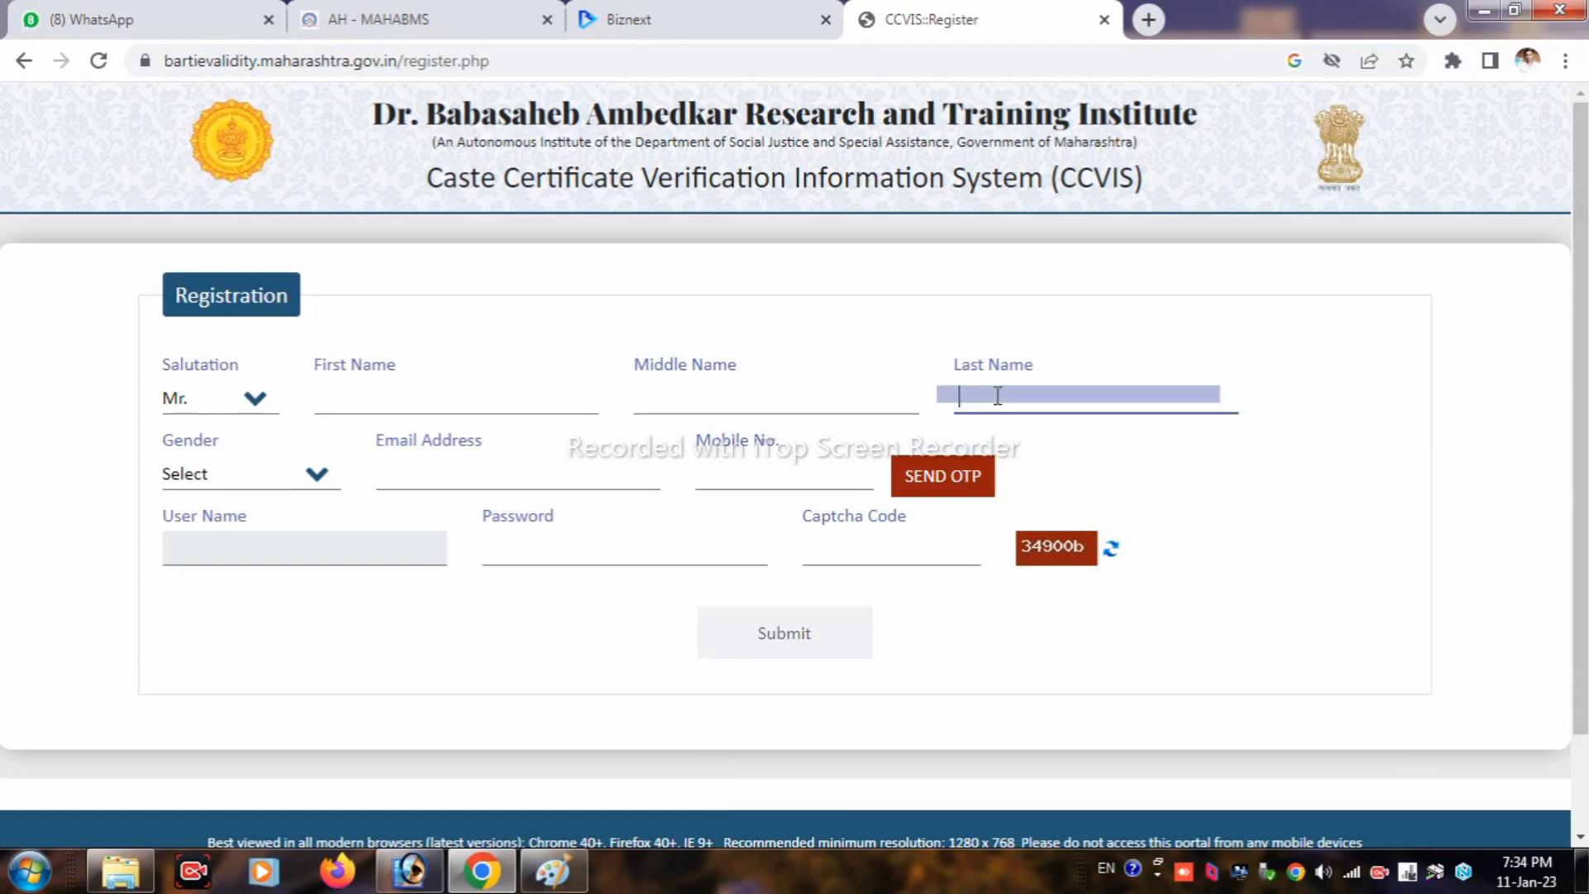
{"action": "left_click", "coordinate": [265, 478]}
{"action": "left_click", "coordinate": [205, 528]}
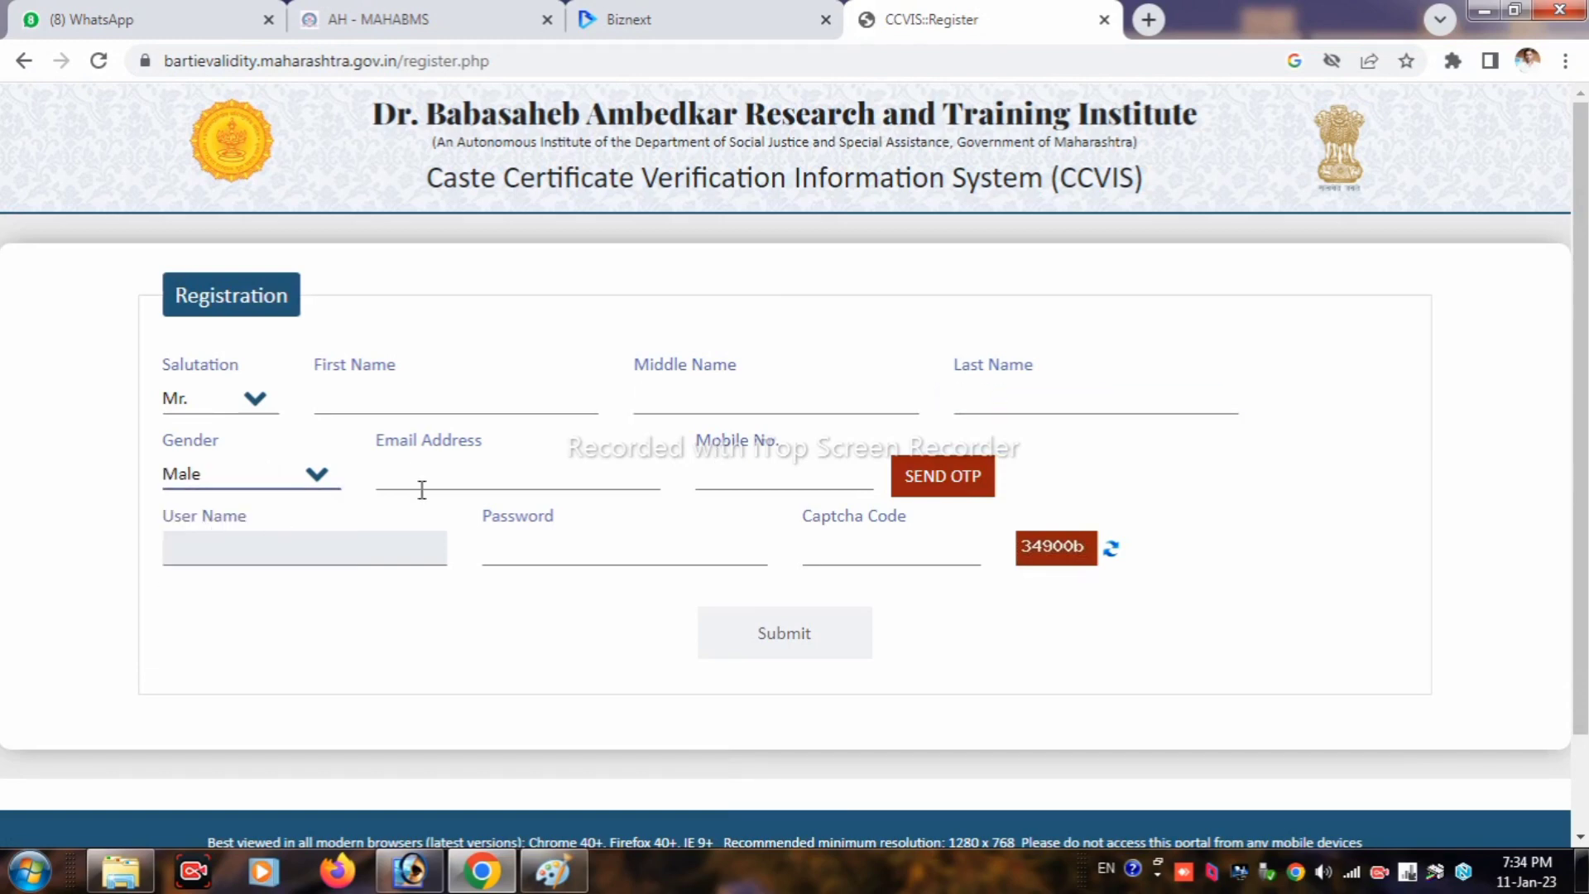
{"action": "left_click", "coordinate": [422, 474]}
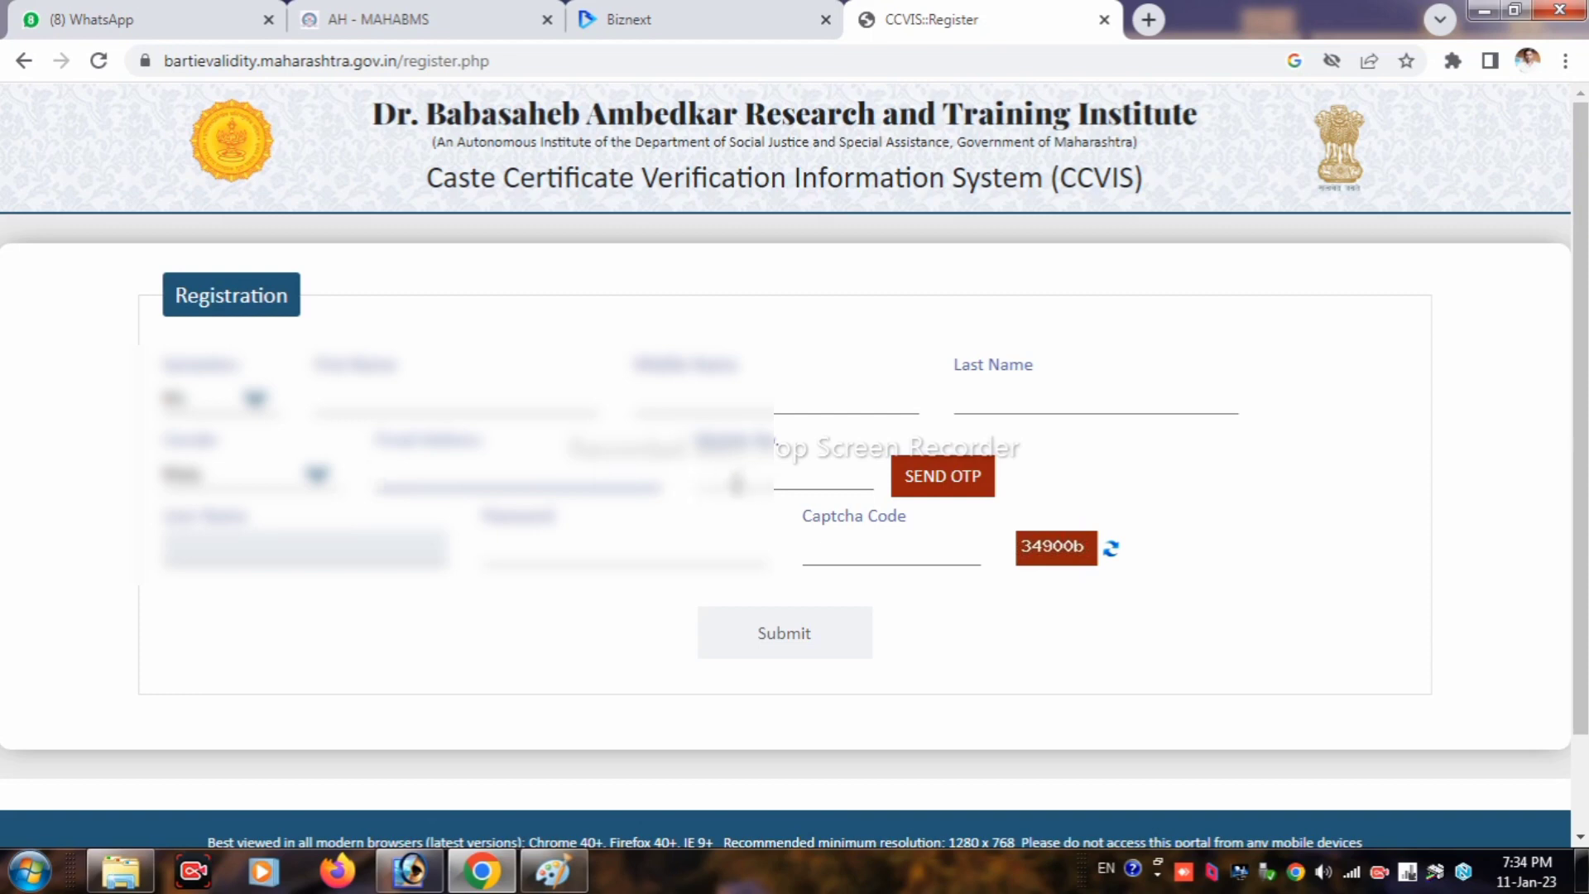
{"action": "left_click", "coordinate": [755, 475]}
{"action": "left_click", "coordinate": [989, 513]}
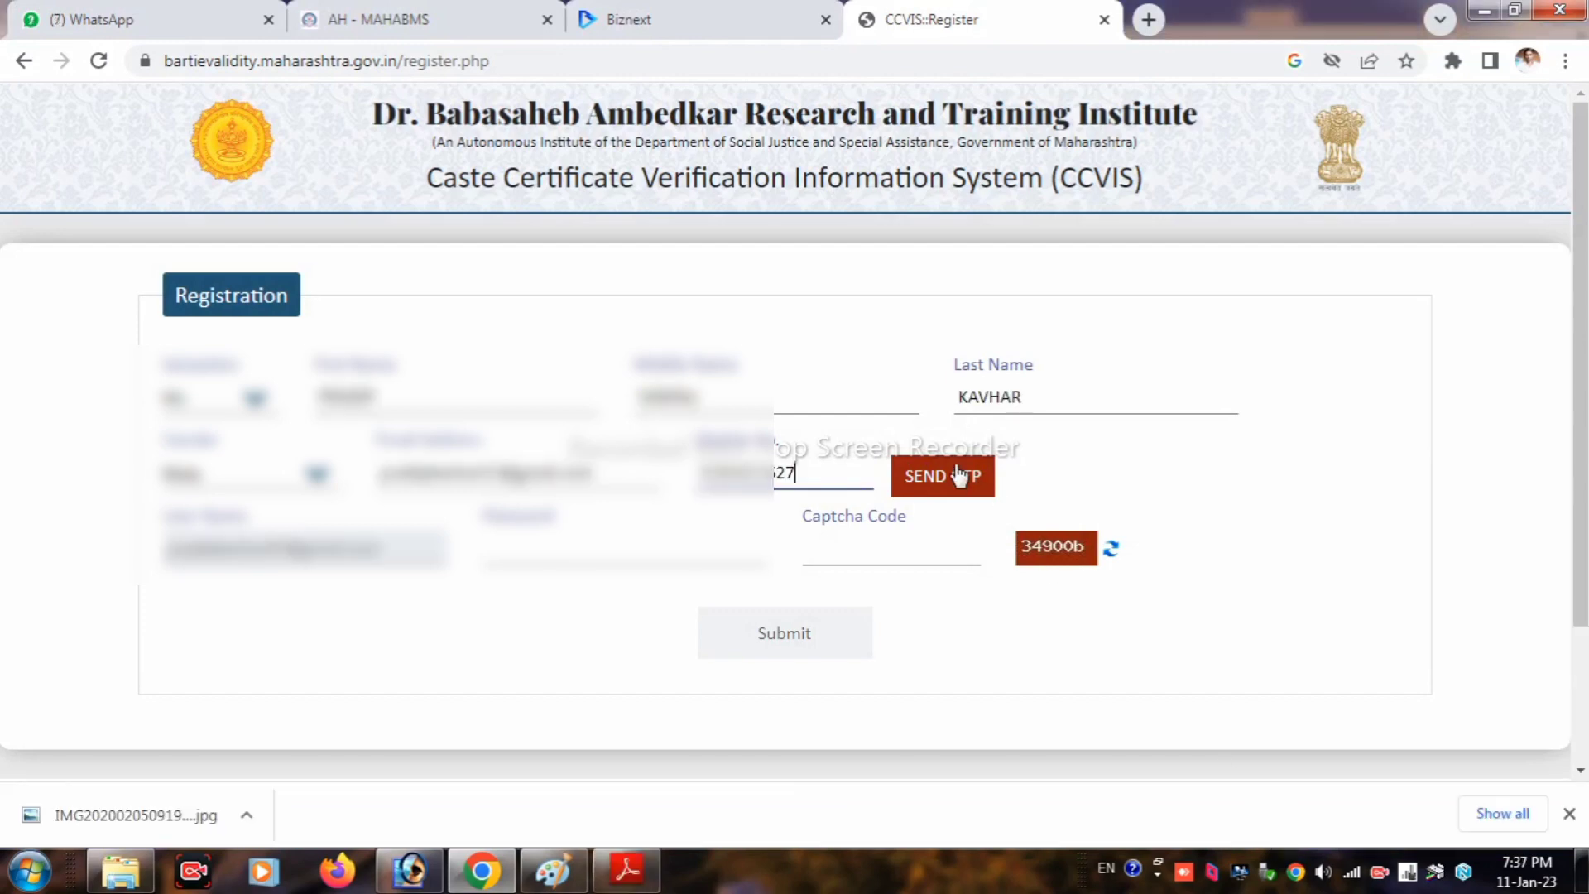
Step: Send and verify the mobile OTP, acknowledging the verified message
{"action": "left_click", "coordinate": [956, 476]}
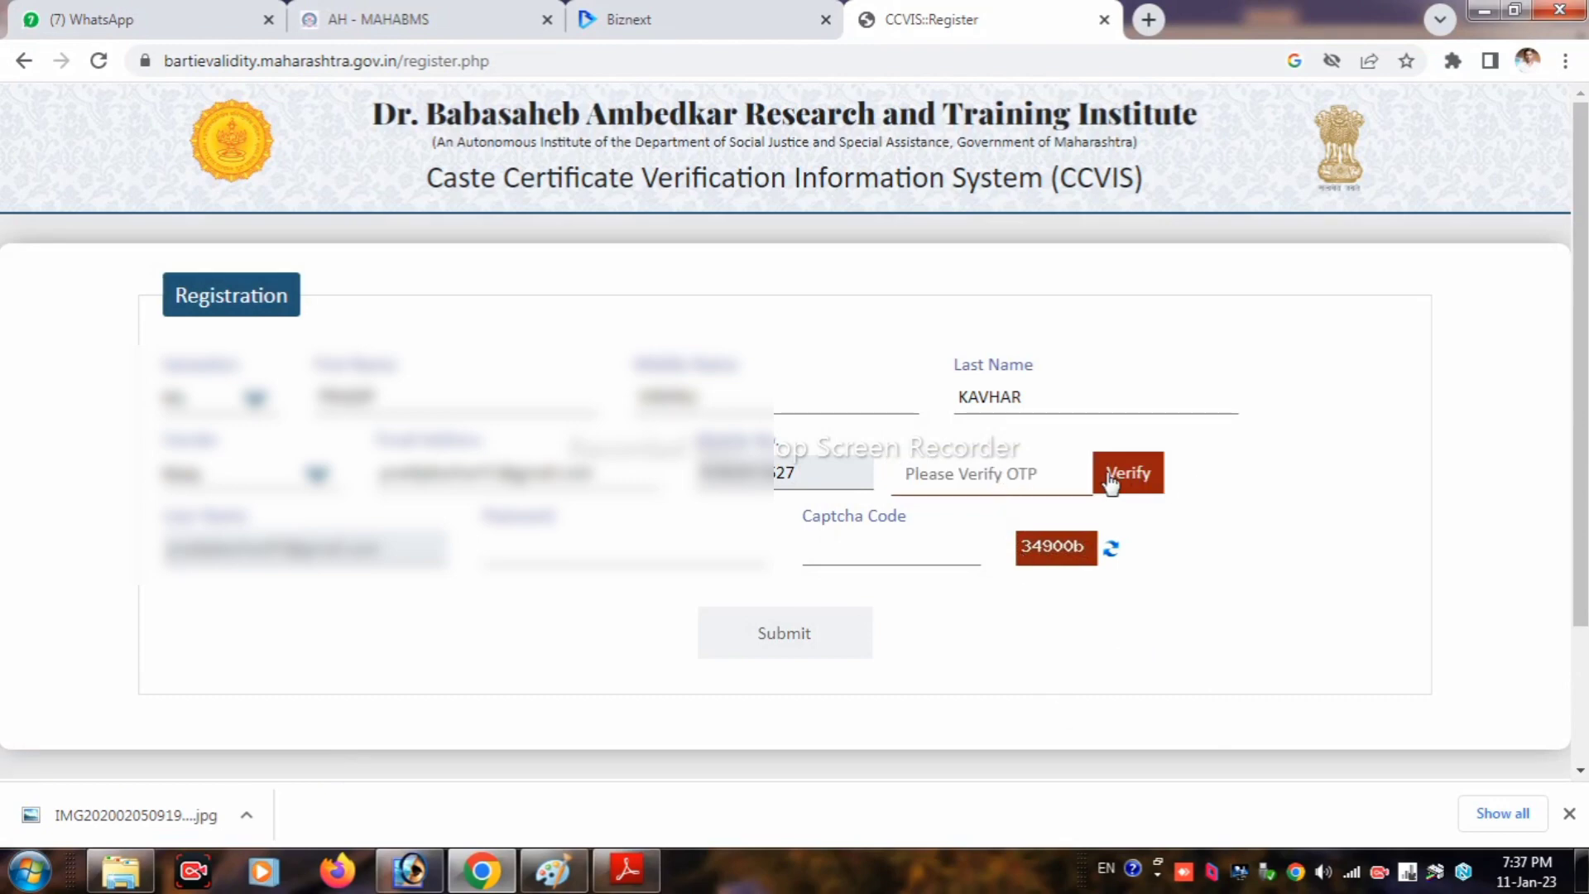
{"action": "key", "text": "ctrl+v"}
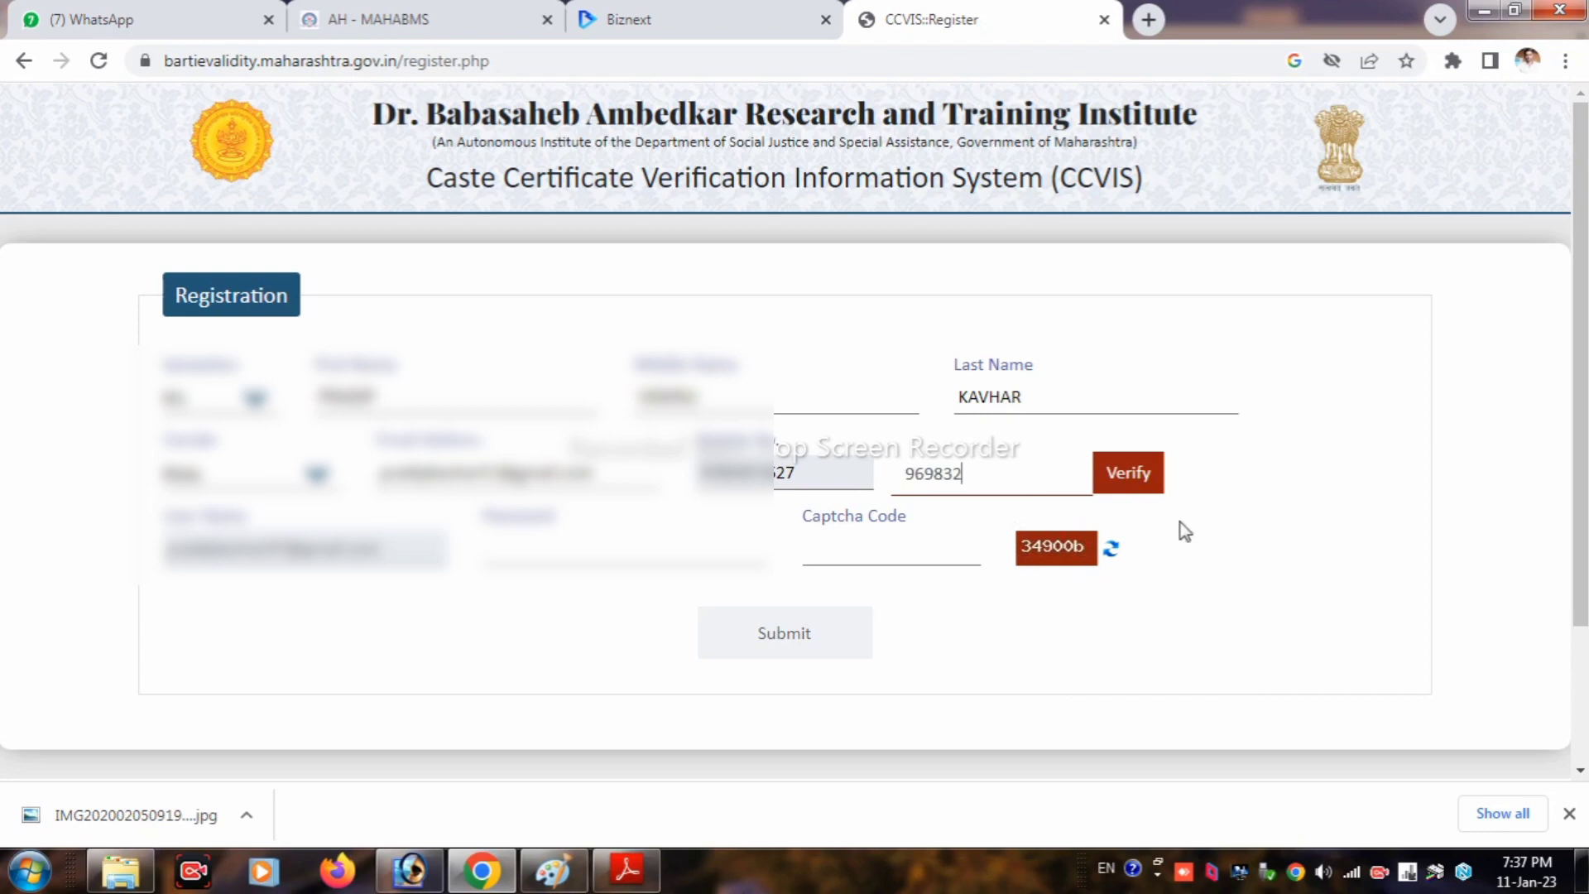
{"action": "left_click", "coordinate": [1135, 473]}
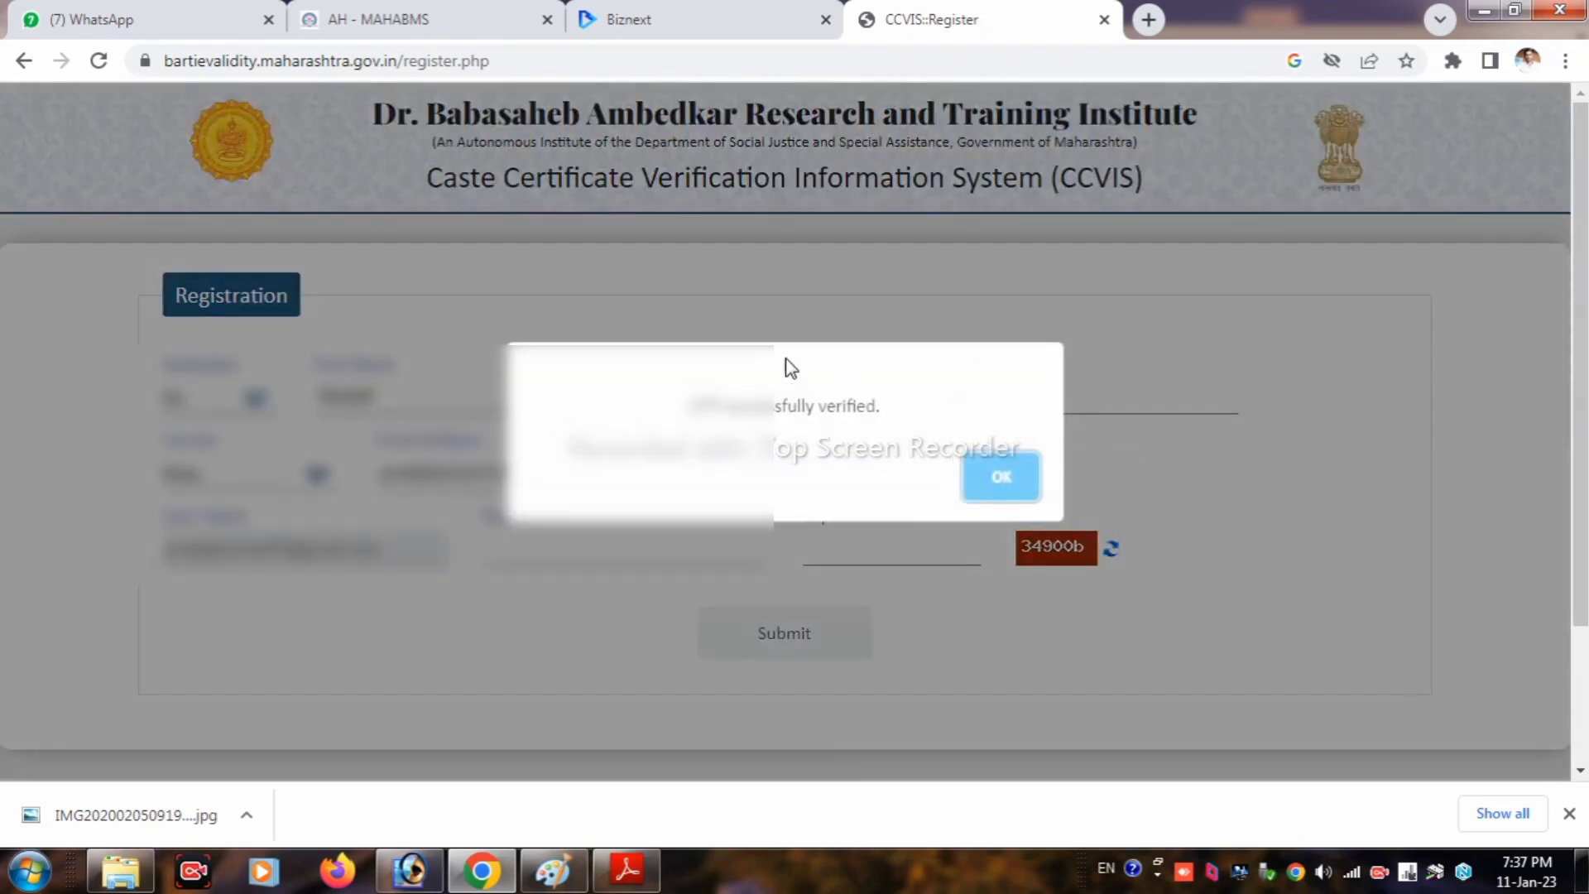
{"action": "left_click_drag", "start_coordinate": [689, 389], "coordinate": [1026, 485]}
{"action": "left_click", "coordinate": [1026, 485]}
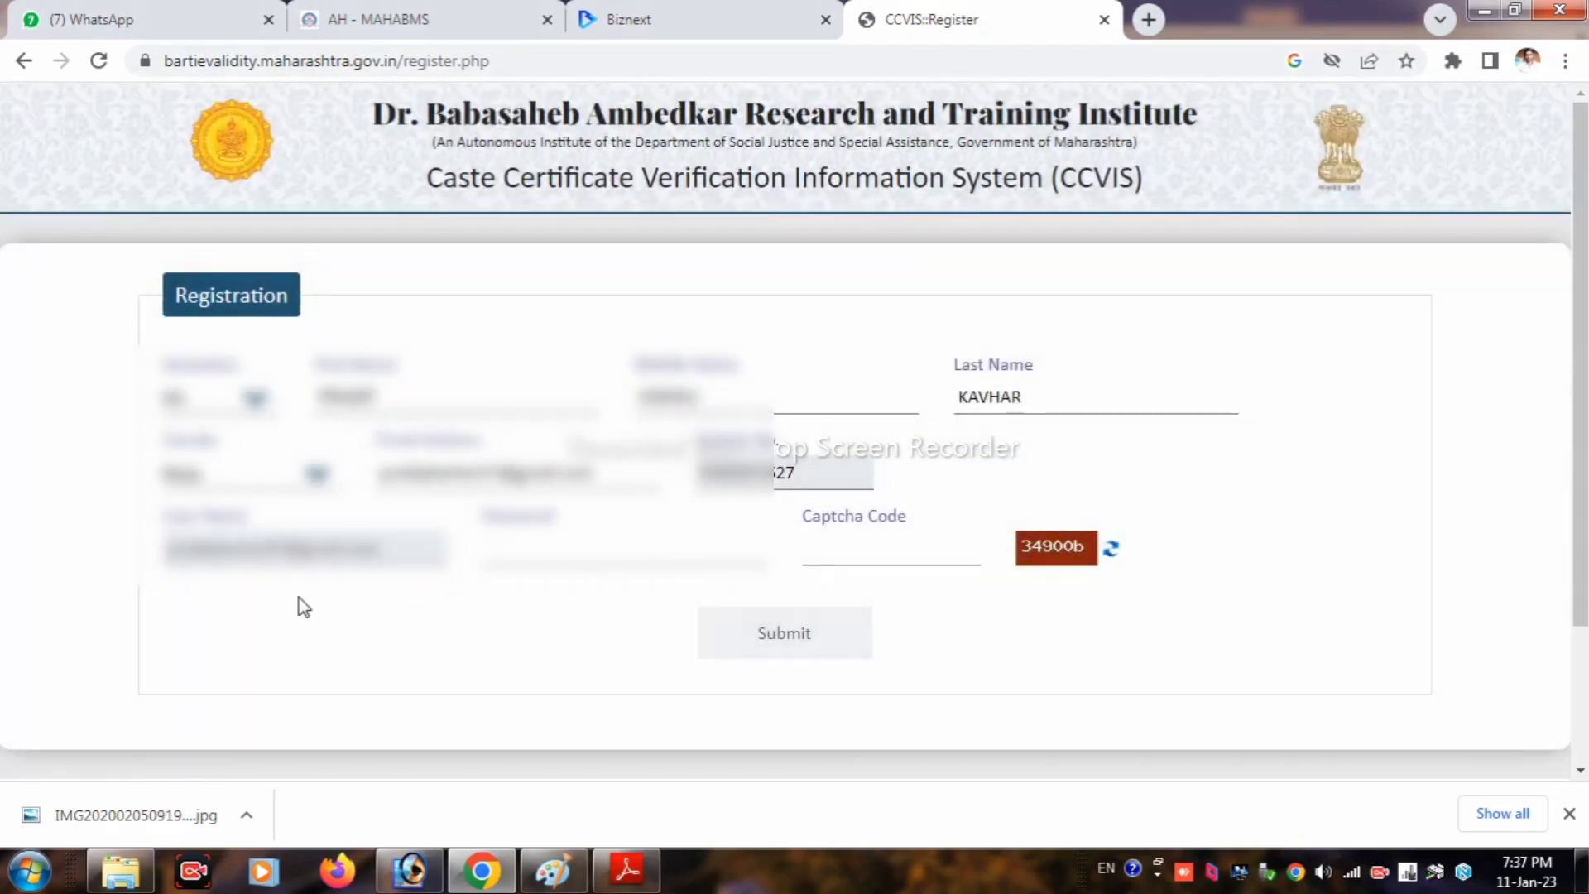
Step: Enter the account password and captcha 34900b, then submit the registration
{"action": "left_click_drag", "start_coordinate": [177, 553], "coordinate": [375, 559]}
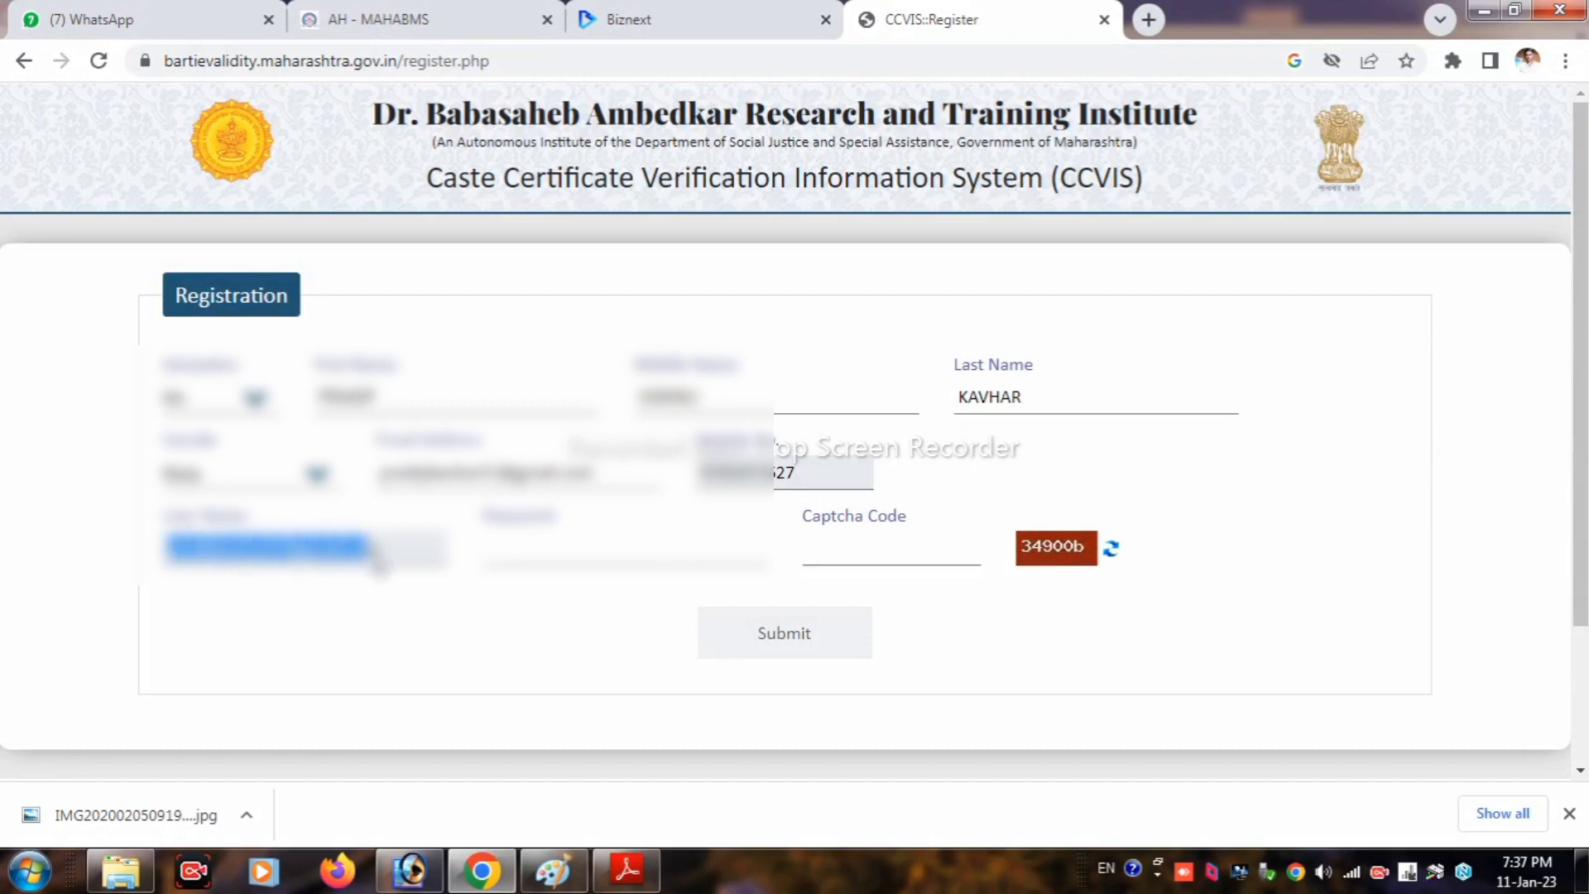
{"action": "left_click", "coordinate": [532, 542]}
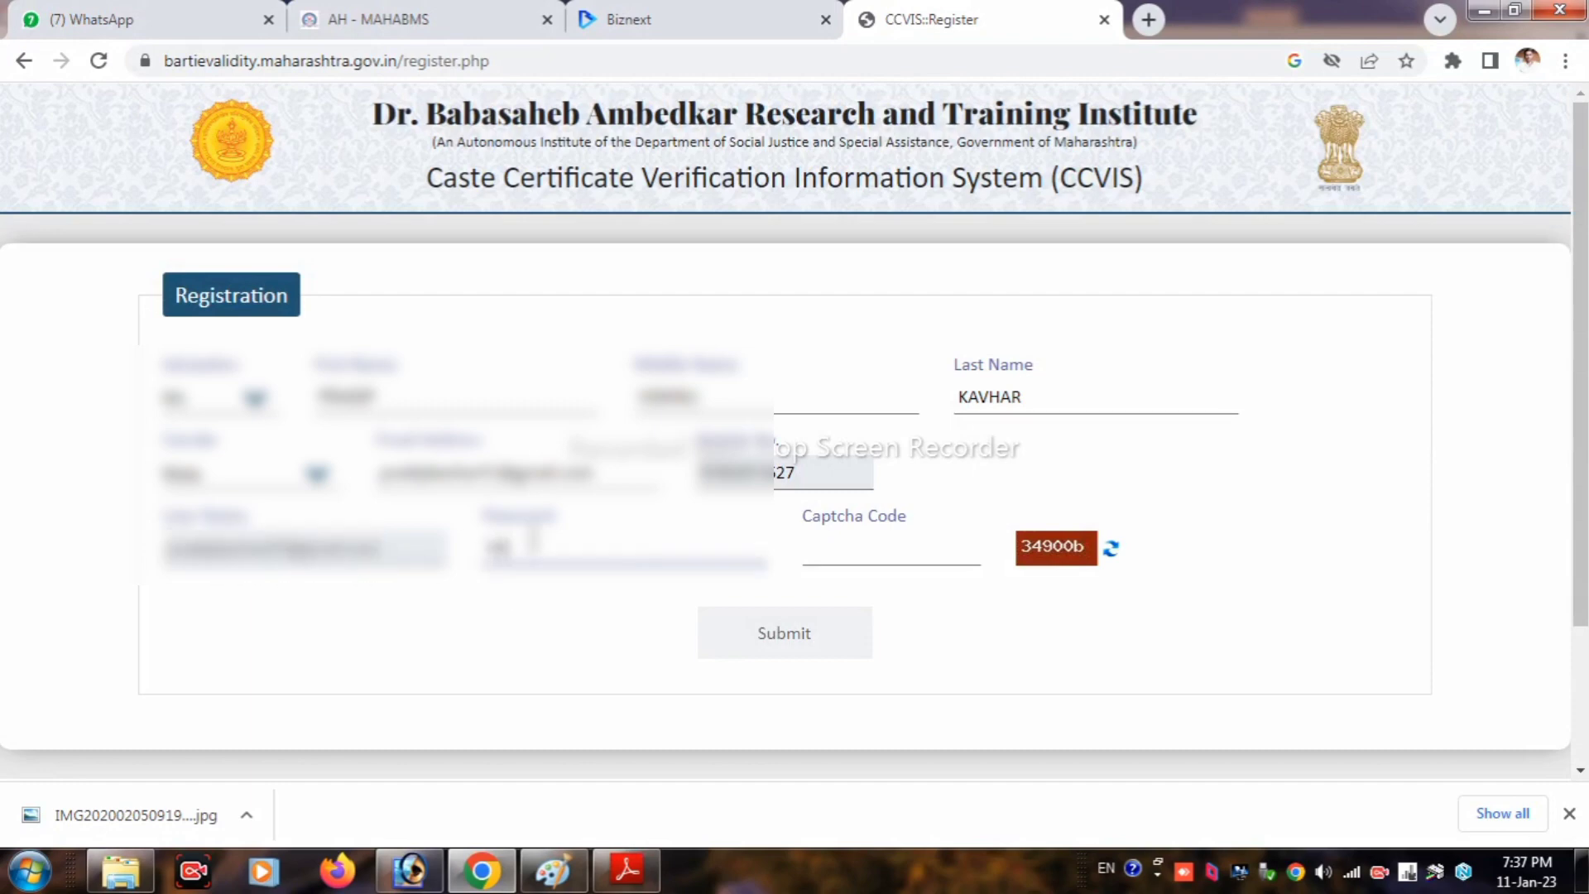
{"action": "type", "text": "••"}
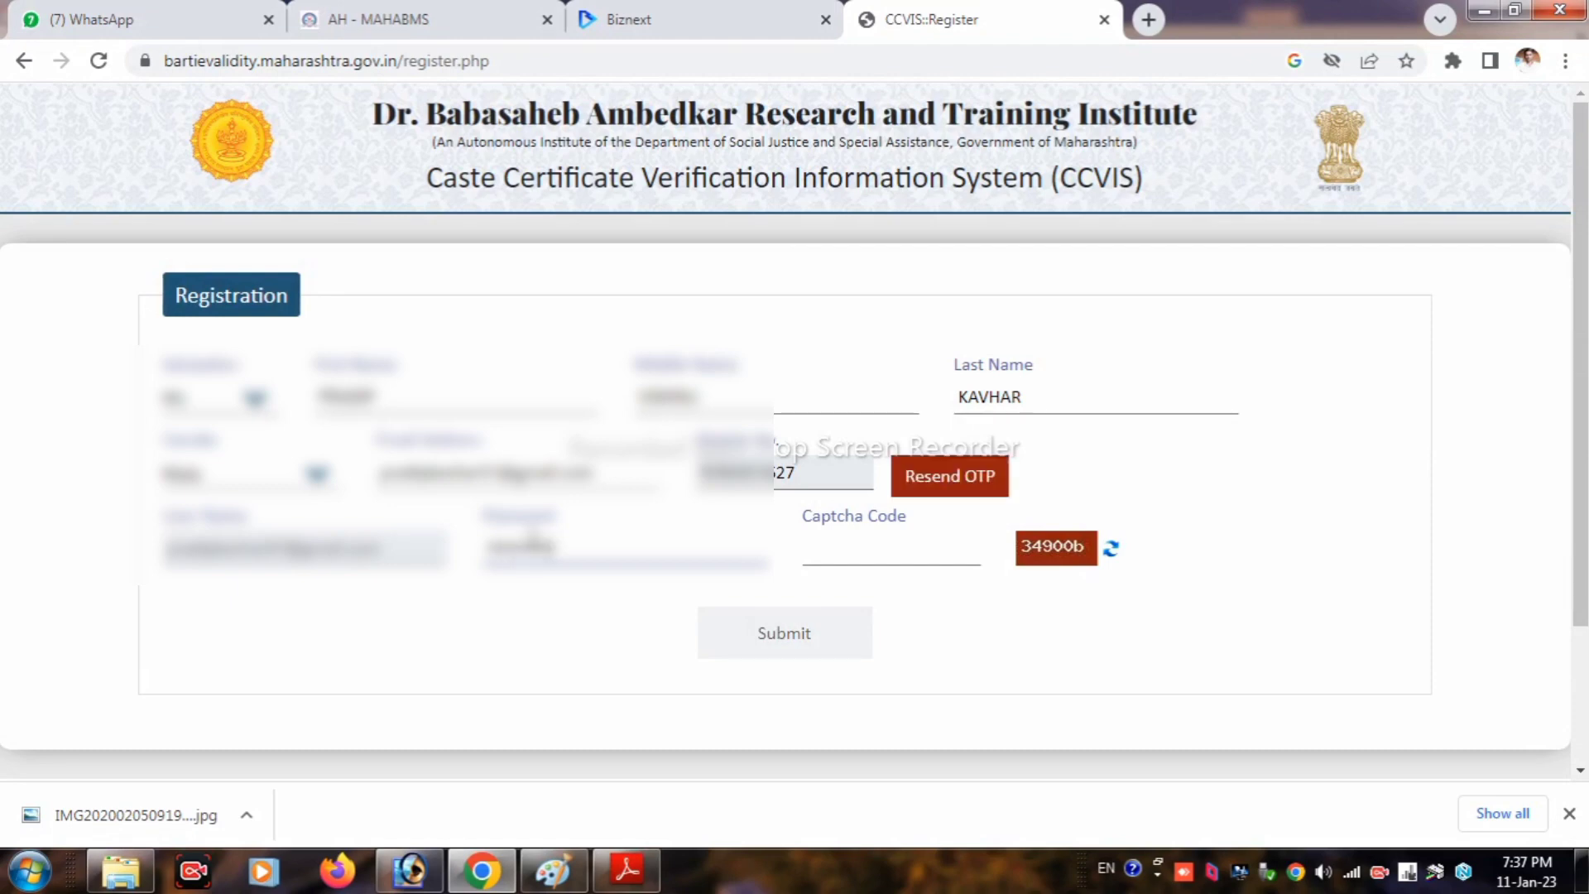
{"action": "left_click", "coordinate": [883, 542]}
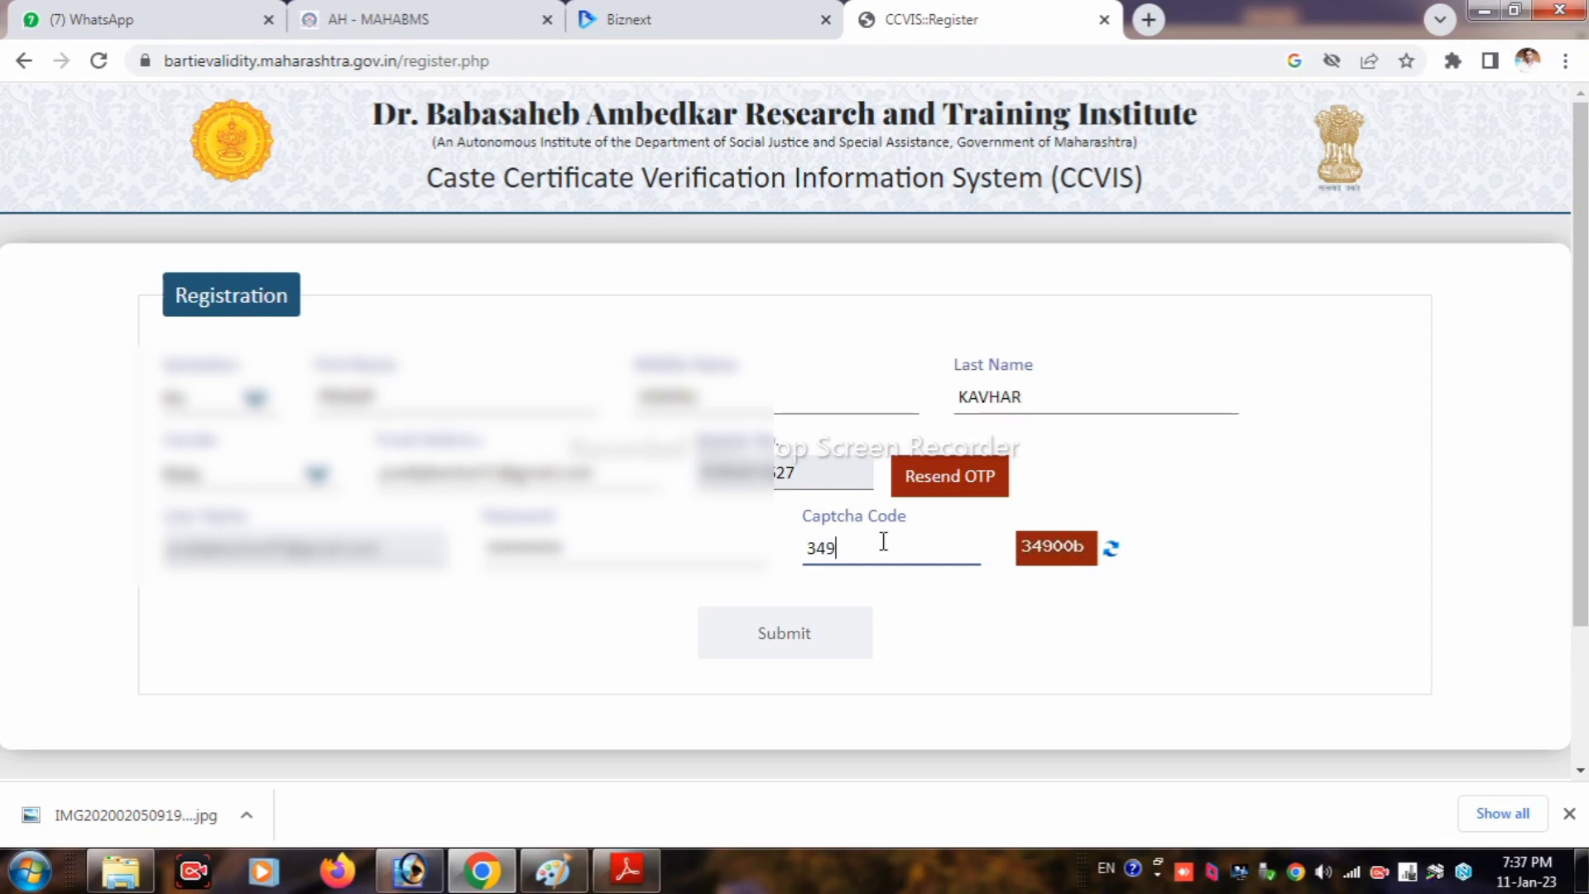
{"action": "type", "text": "34900b"}
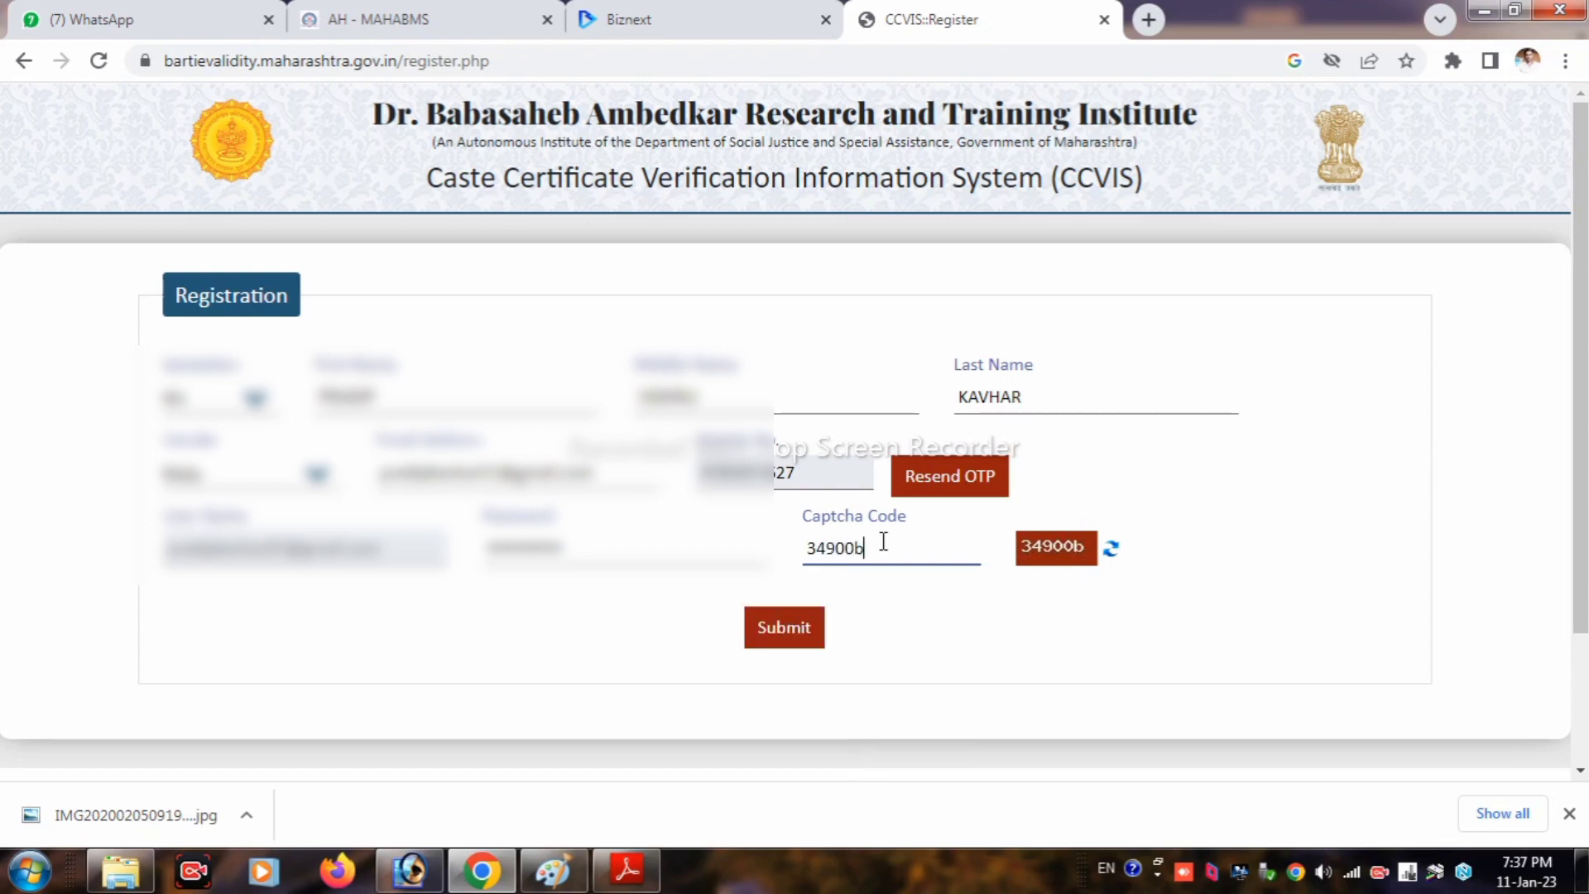
{"action": "left_click", "coordinate": [792, 636]}
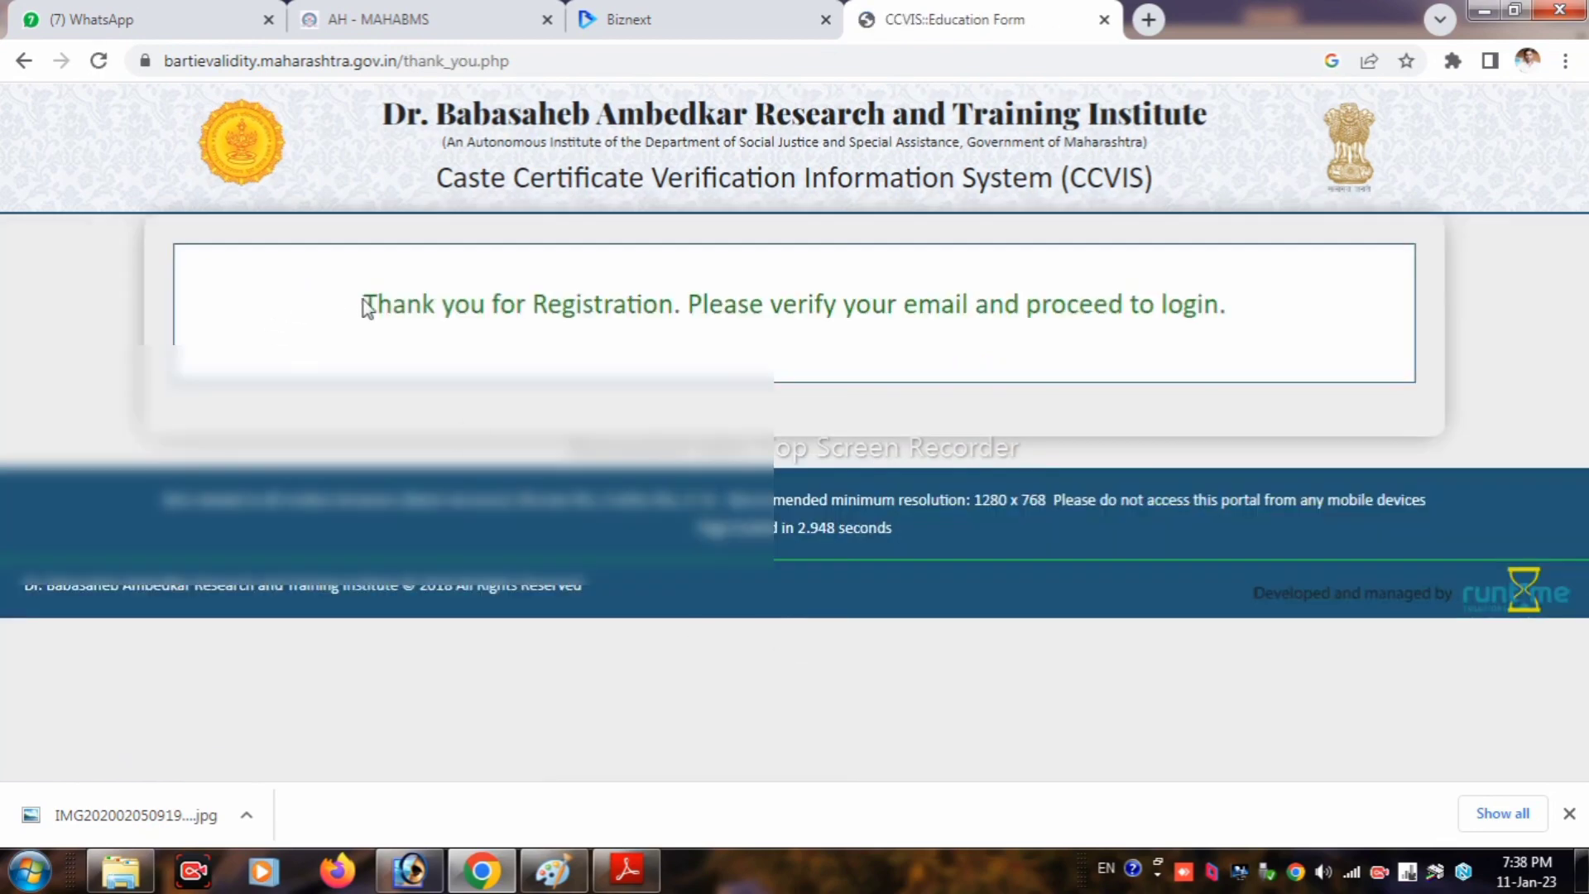
Step: Return to the home page and log in with the user name, password and captcha
{"action": "left_click_drag", "start_coordinate": [364, 304], "coordinate": [1223, 362]}
{"action": "left_click", "coordinate": [1247, 349]}
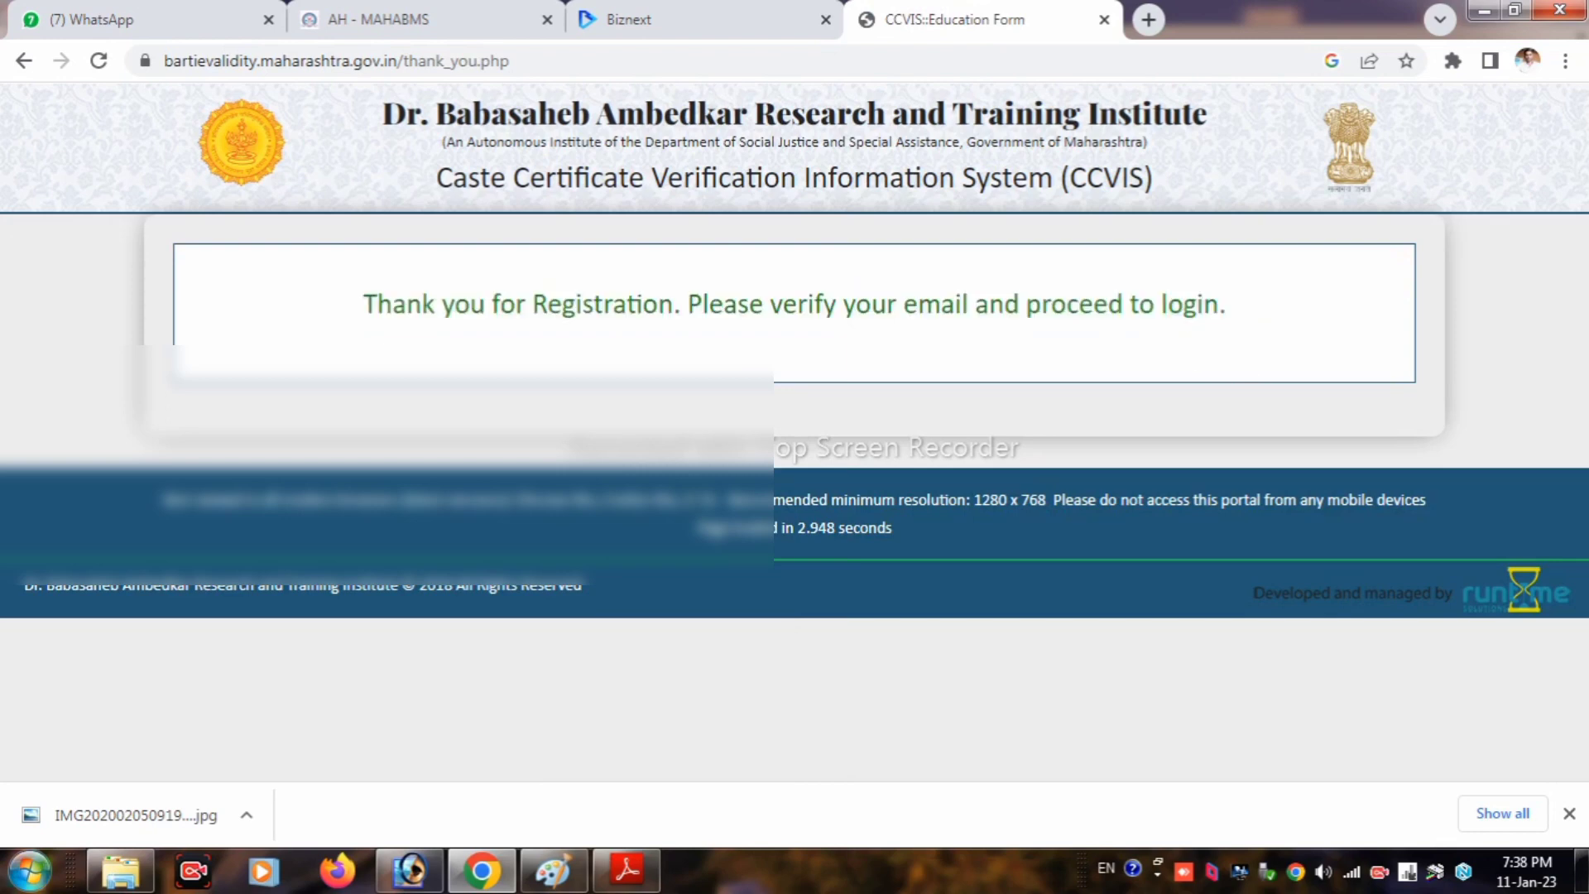
{"action": "key", "text": "F5"}
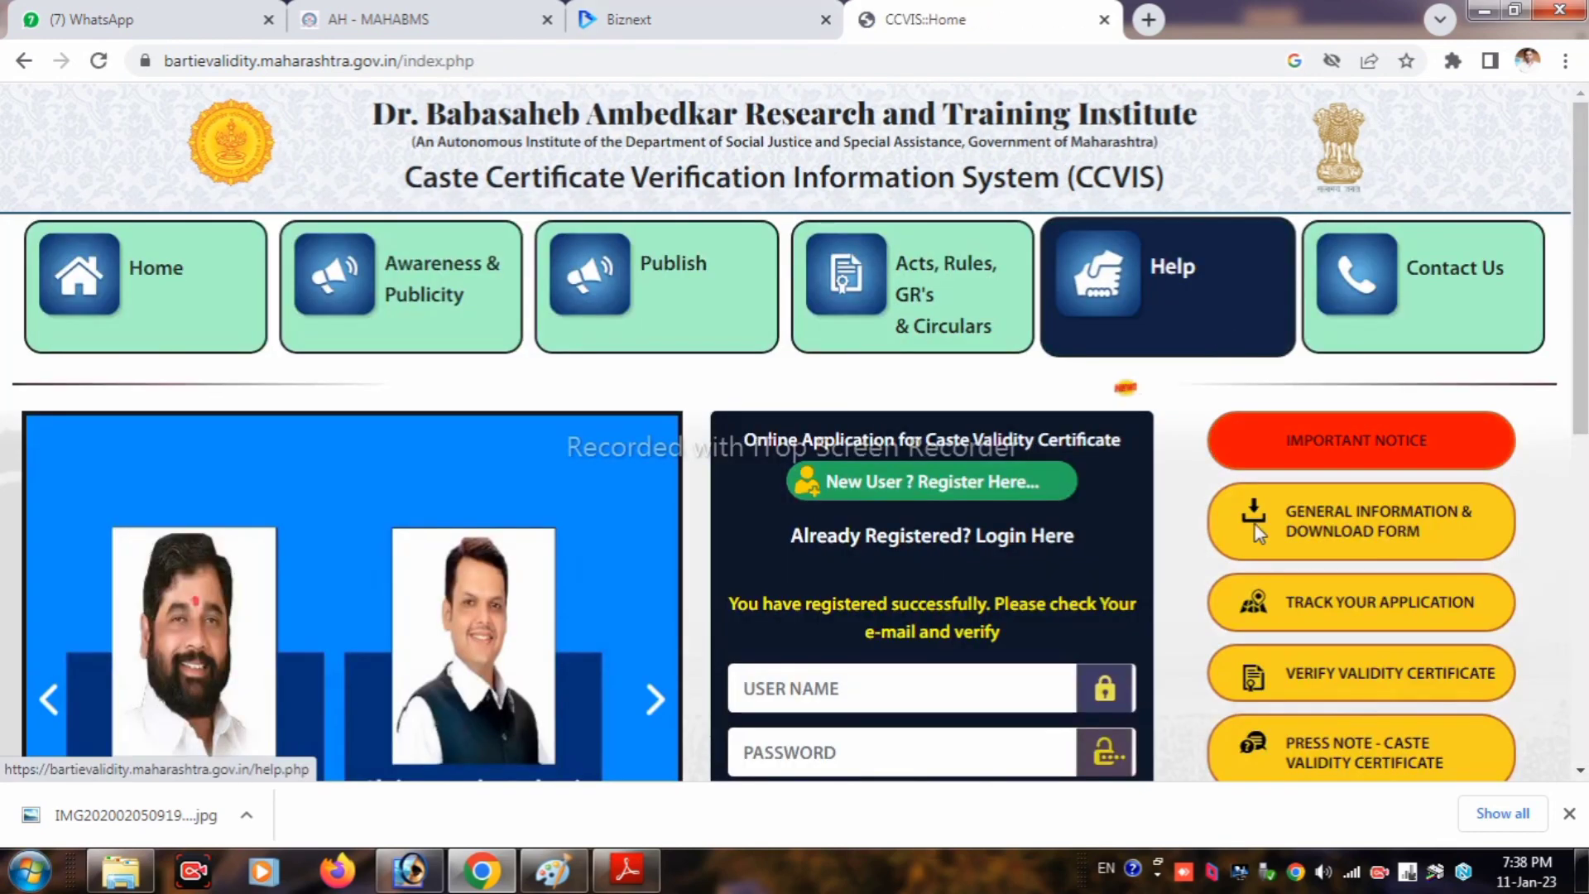
{"action": "scroll", "coordinate": [927, 662], "scroll_direction": "down", "scroll_amount": 3}
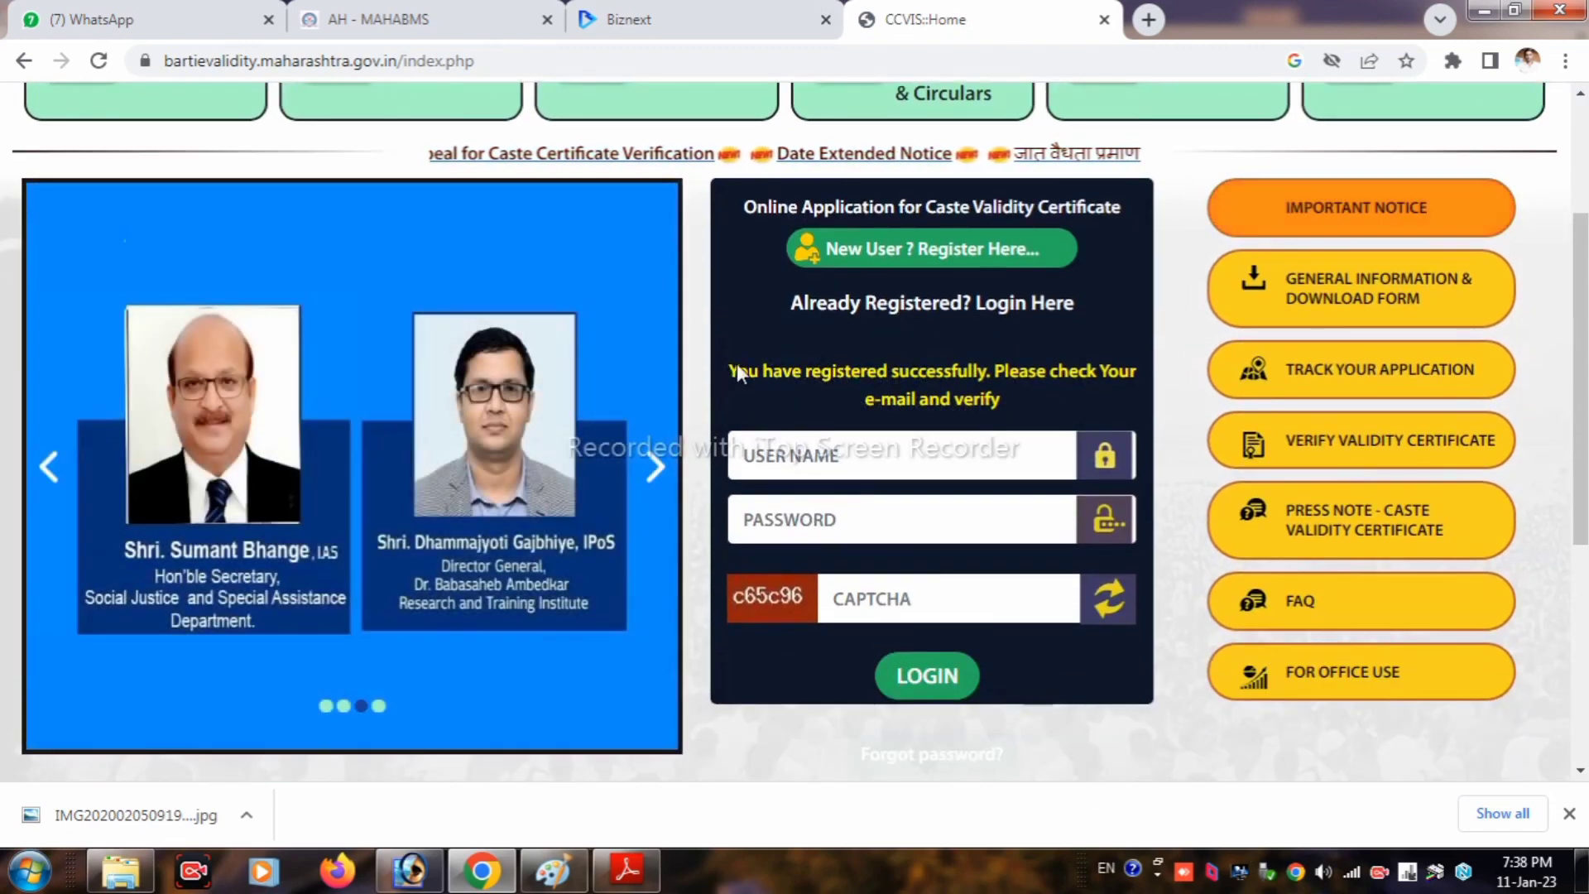
{"action": "left_click_drag", "start_coordinate": [734, 369], "coordinate": [1066, 393]}
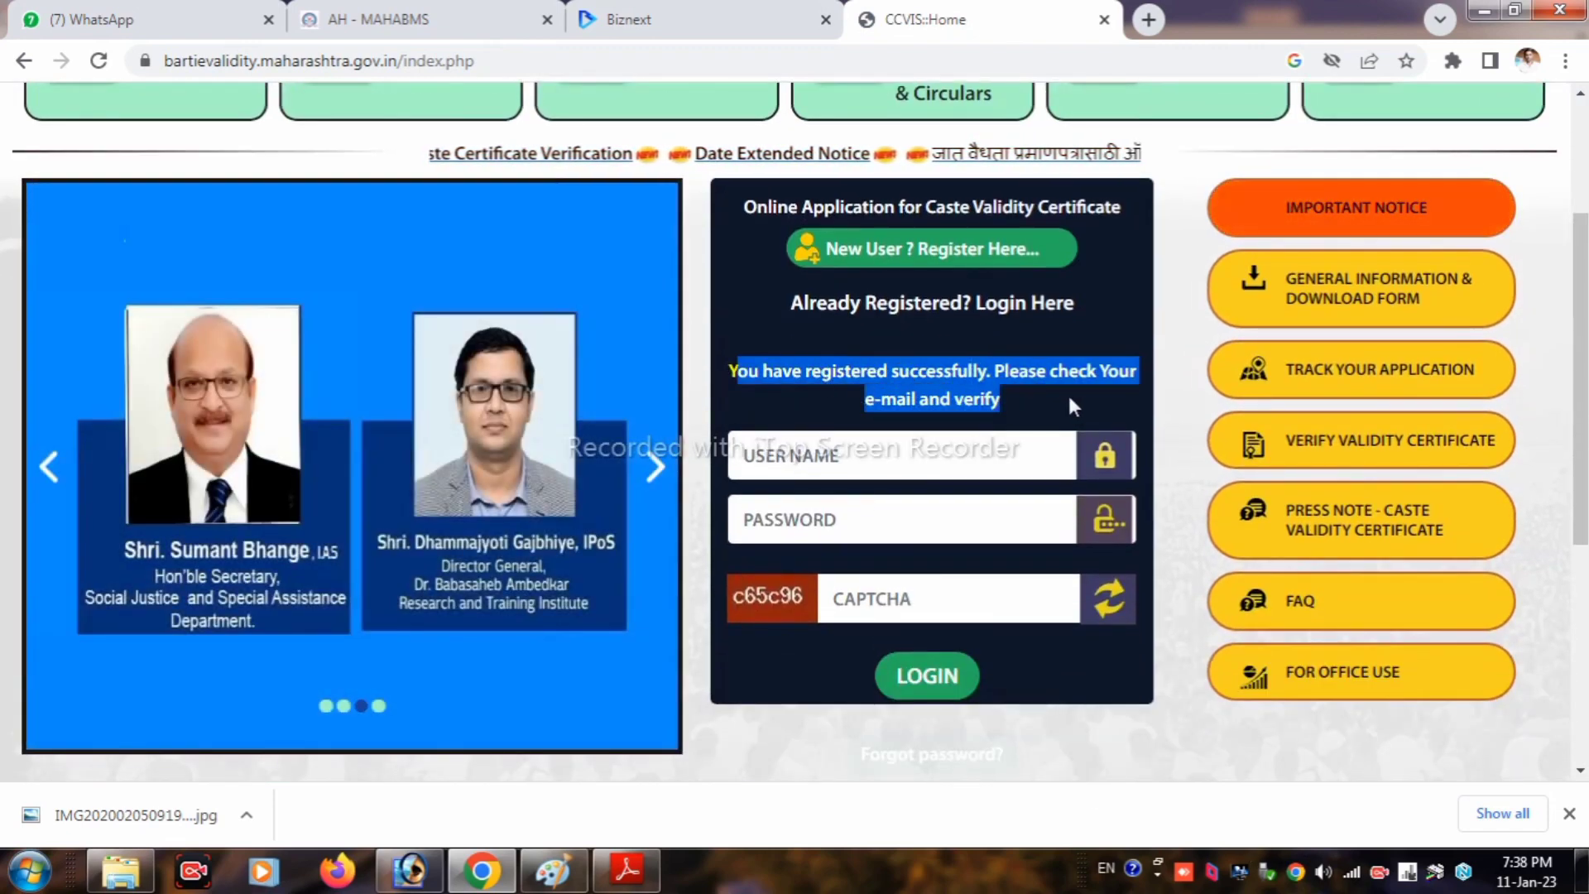
{"action": "left_click", "coordinate": [1051, 395]}
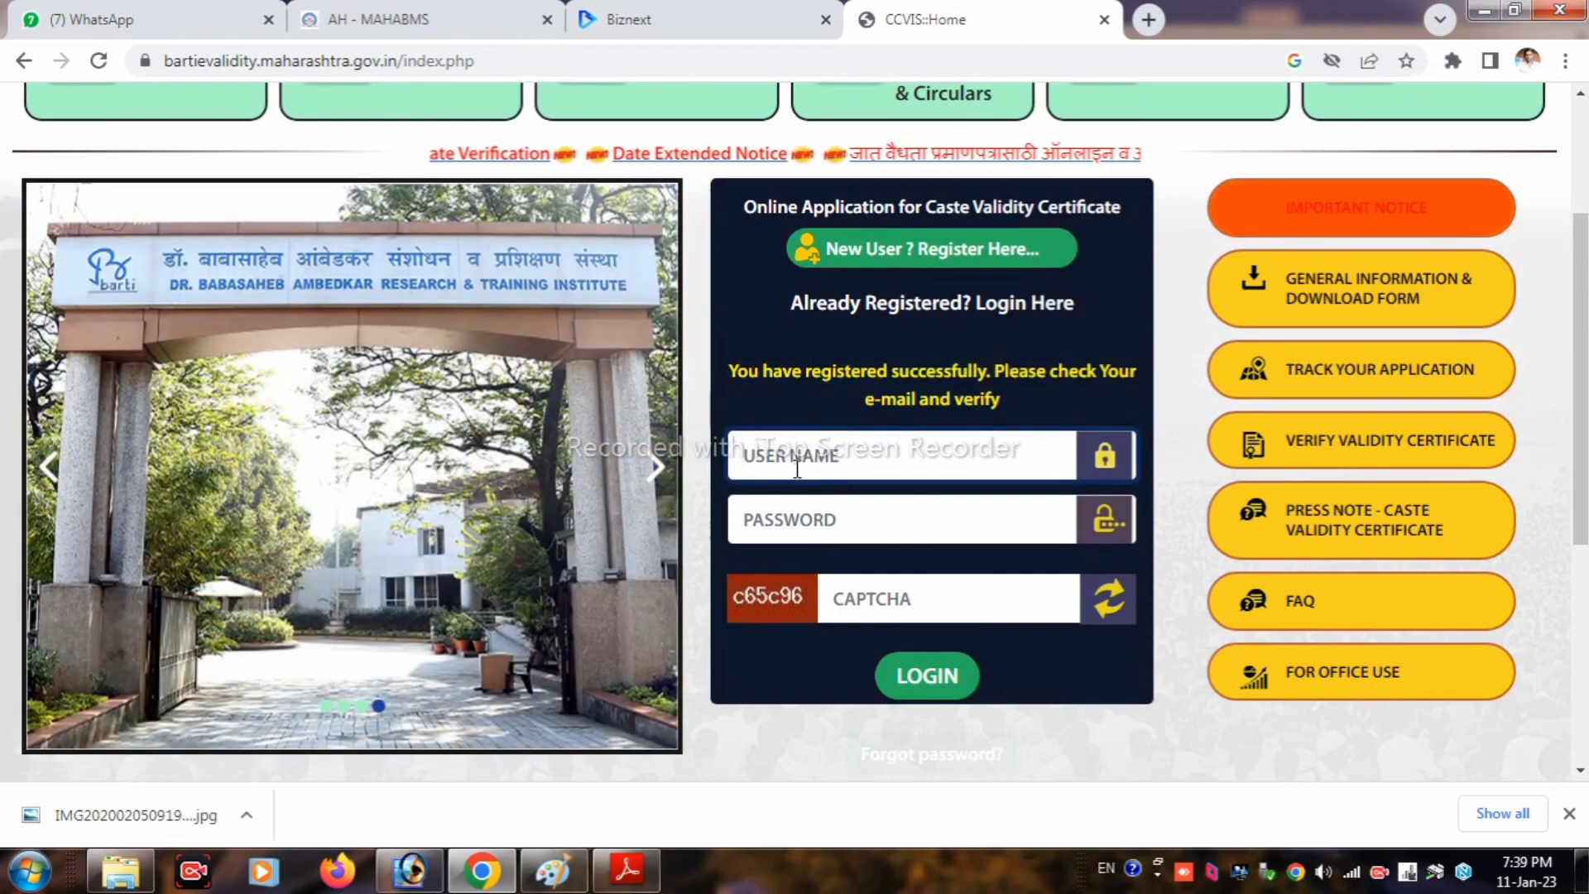
{"action": "left_click", "coordinate": [798, 462]}
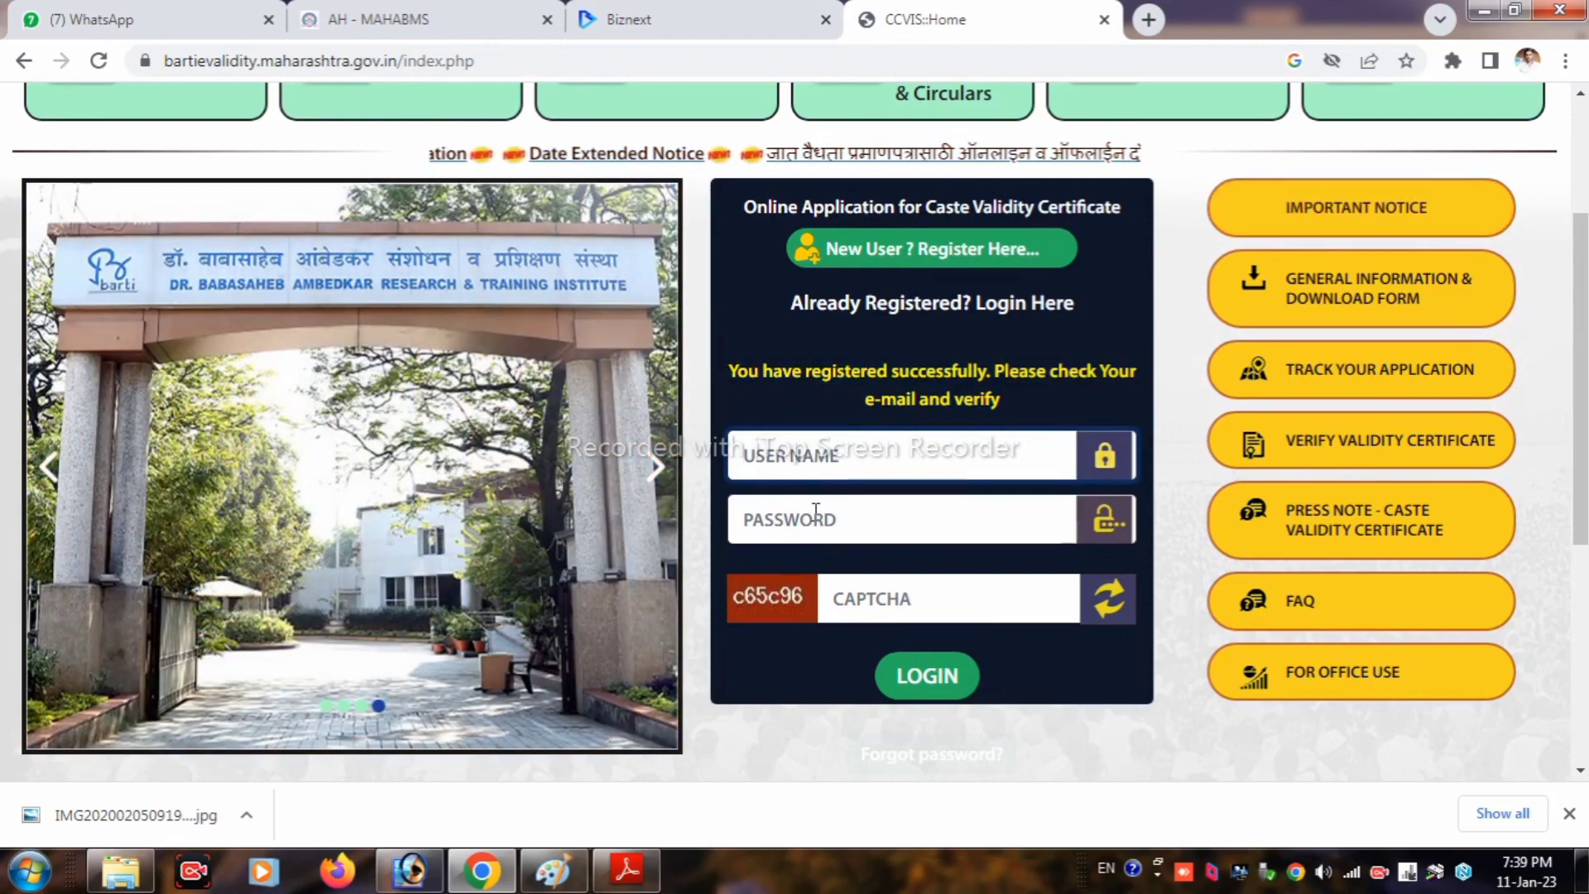
{"action": "left_click", "coordinate": [816, 517]}
{"action": "left_click", "coordinate": [915, 596]}
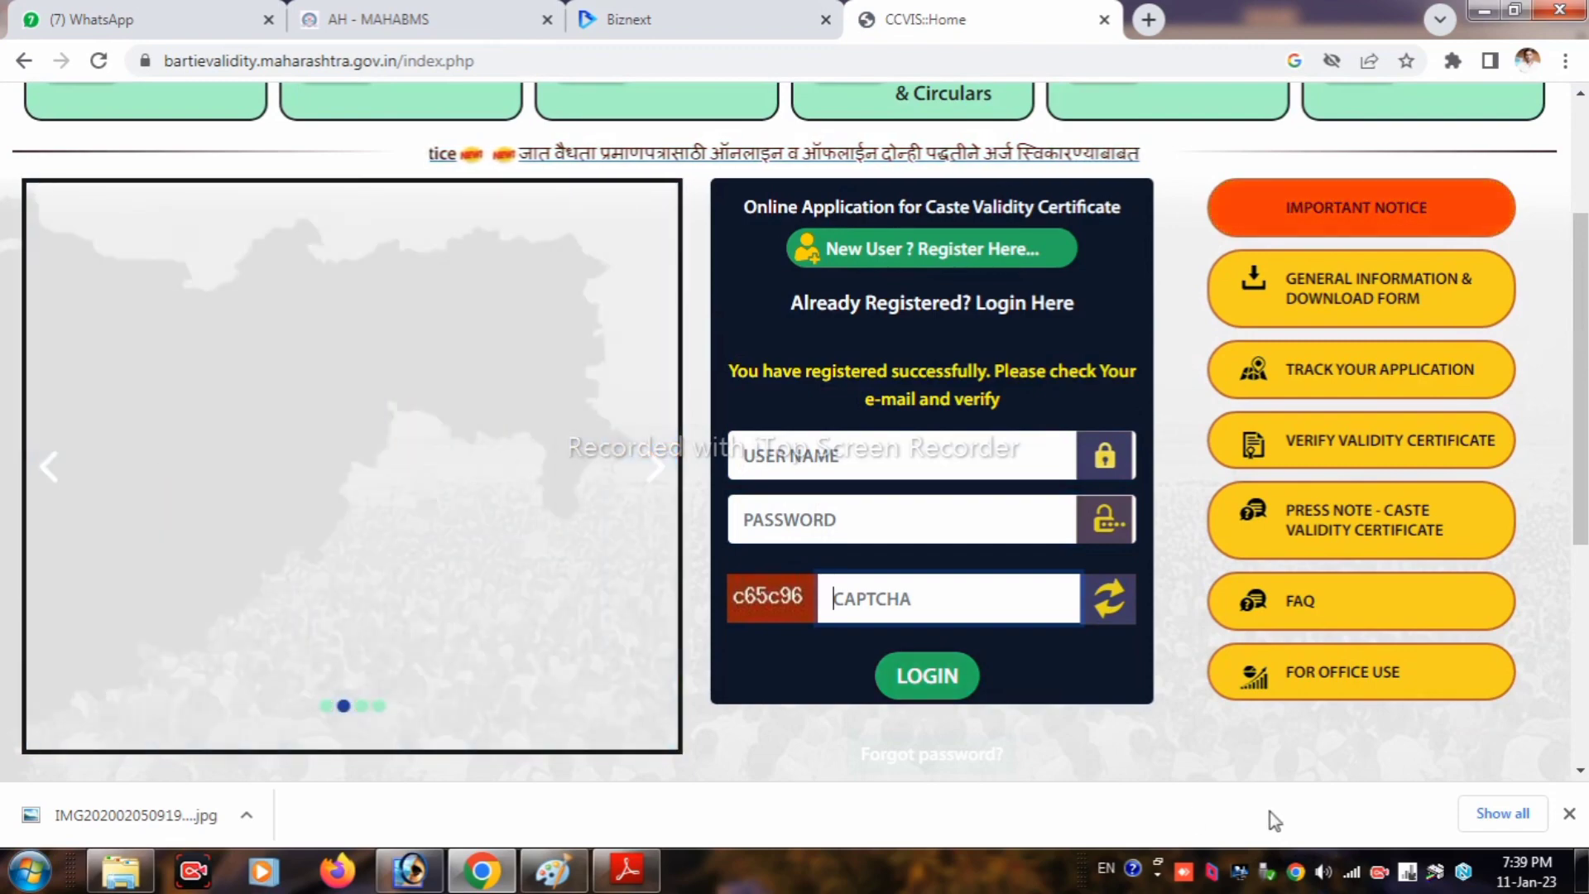
Step: Accept the terms and conditions and proceed to the Type of Application page
{"action": "scroll", "coordinate": [860, 526], "scroll_direction": "down", "scroll_amount": 3}
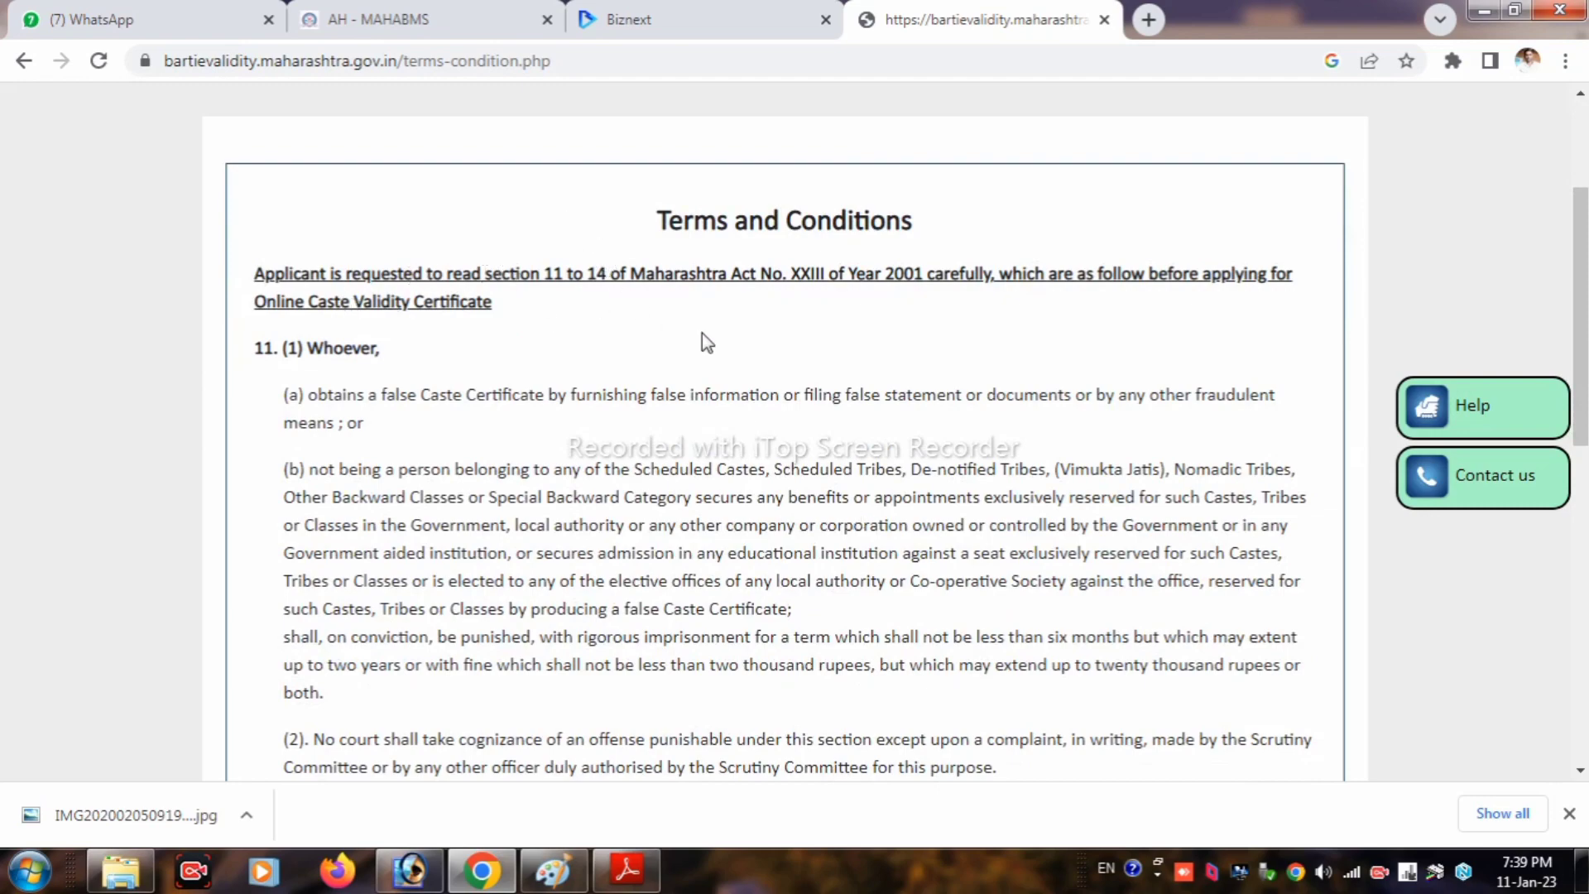
{"action": "scroll", "coordinate": [703, 351], "scroll_direction": "down", "scroll_amount": 9}
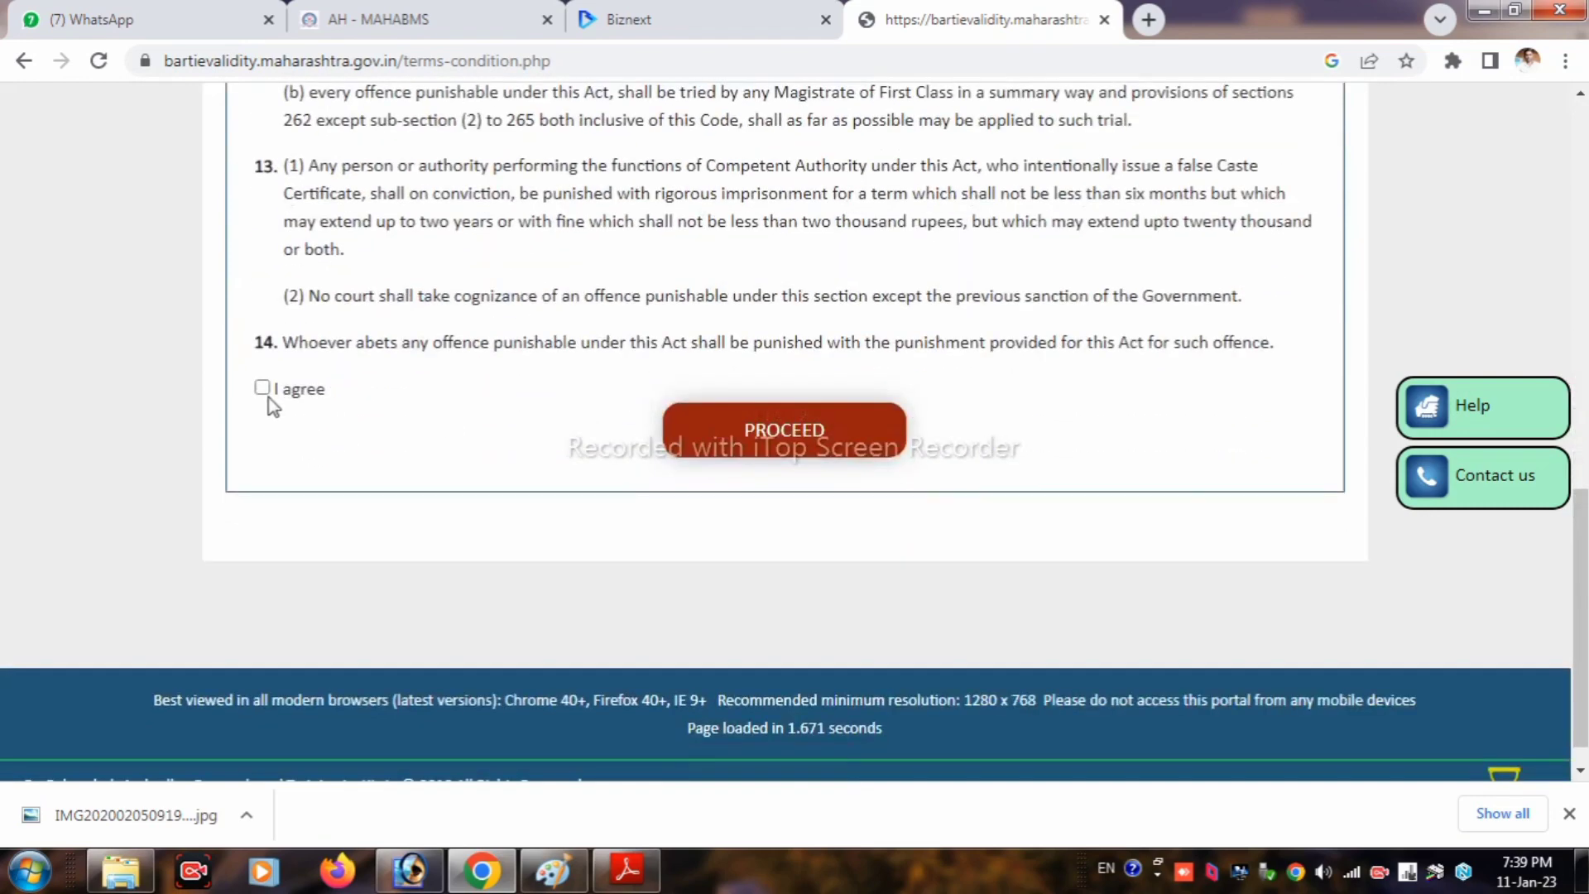
{"action": "left_click", "coordinate": [264, 388]}
{"action": "left_click", "coordinate": [816, 429]}
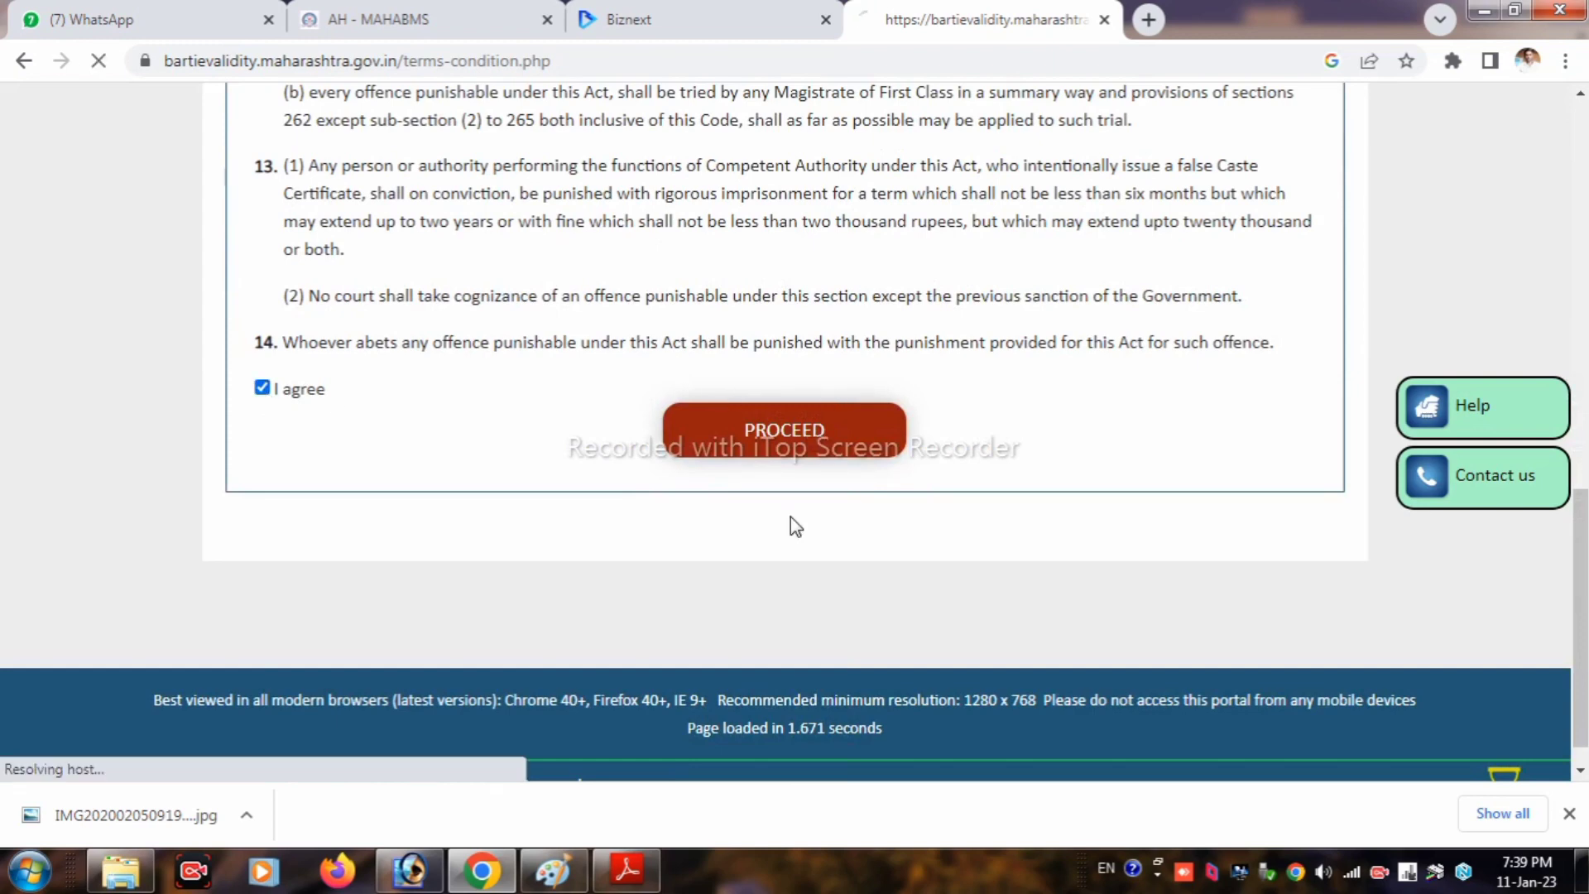
{"action": "left_click_drag", "start_coordinate": [353, 352], "coordinate": [563, 344]}
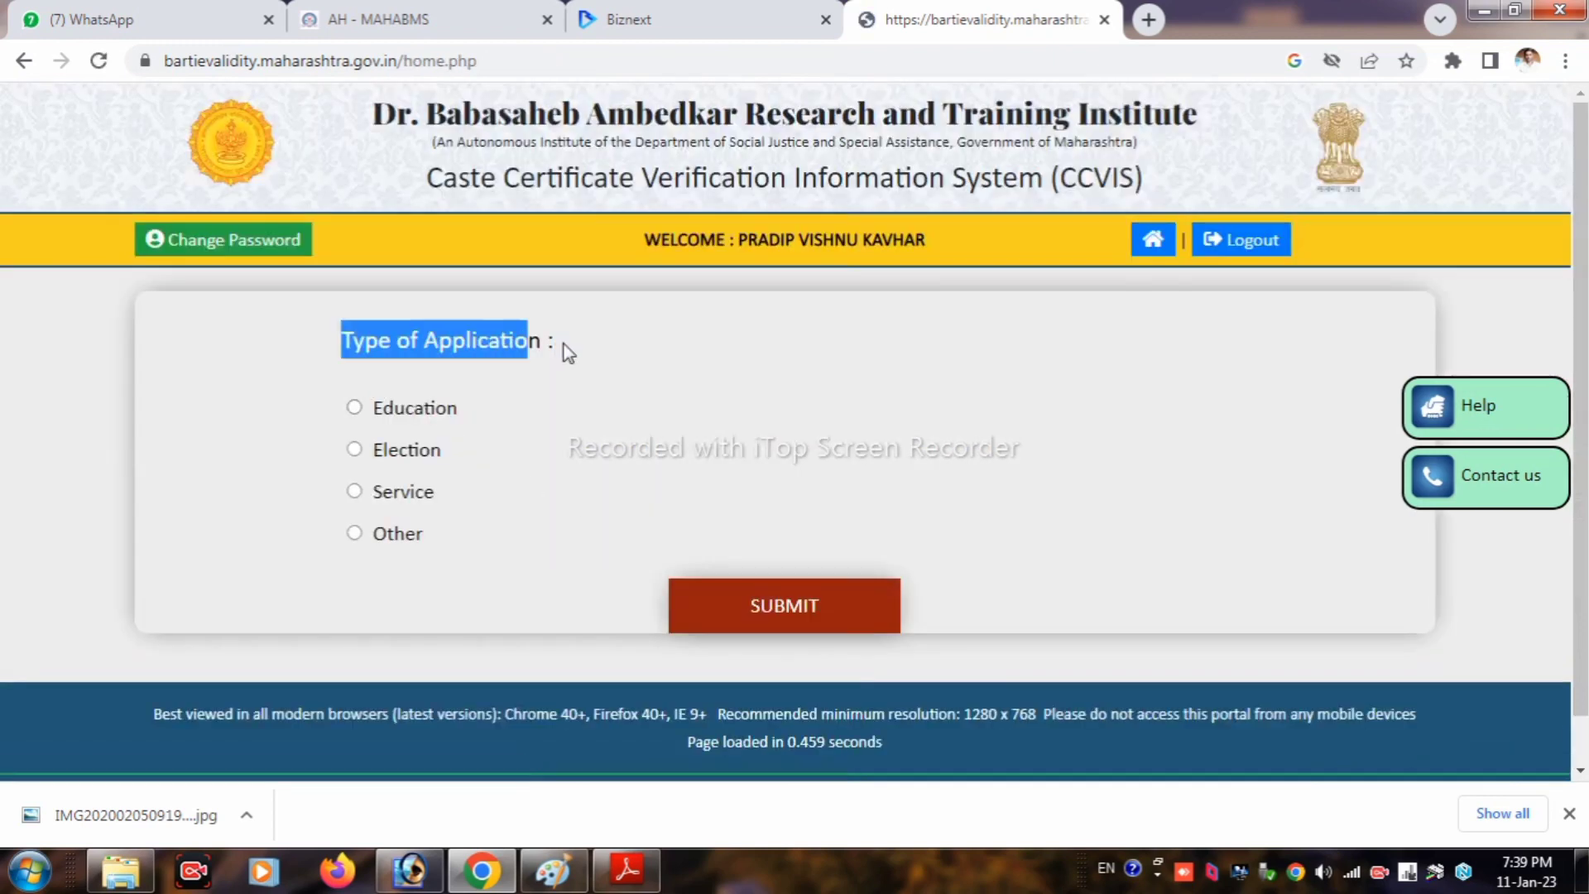
Step: Choose Education with purpose Professional Education after Std. X / XII
{"action": "left_click", "coordinate": [355, 408]}
{"action": "left_click", "coordinate": [434, 633]}
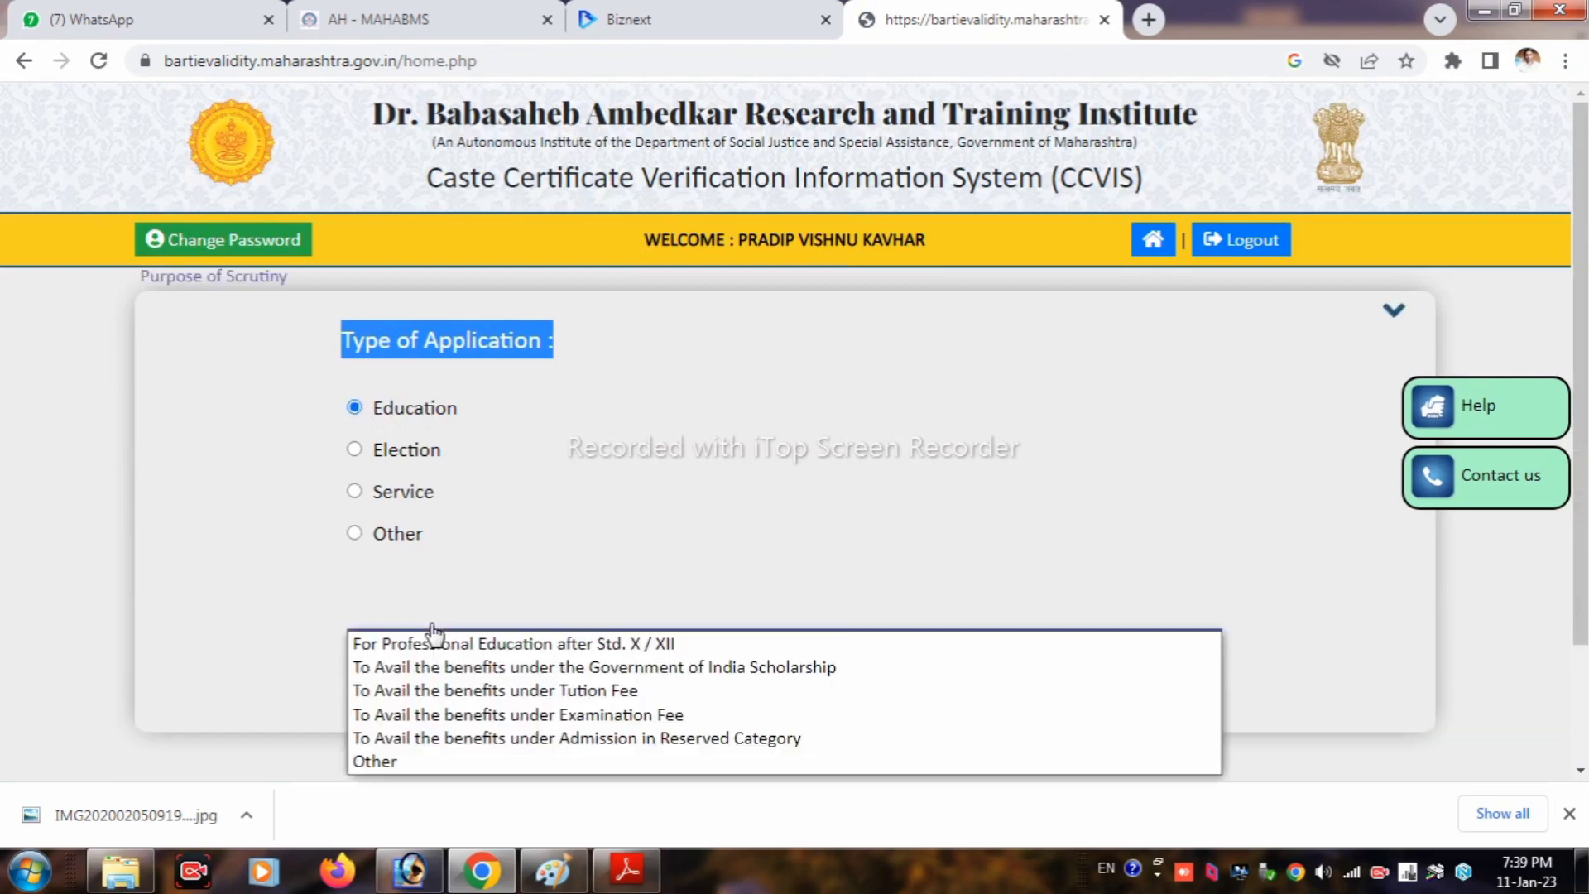
{"action": "left_click", "coordinate": [582, 648]}
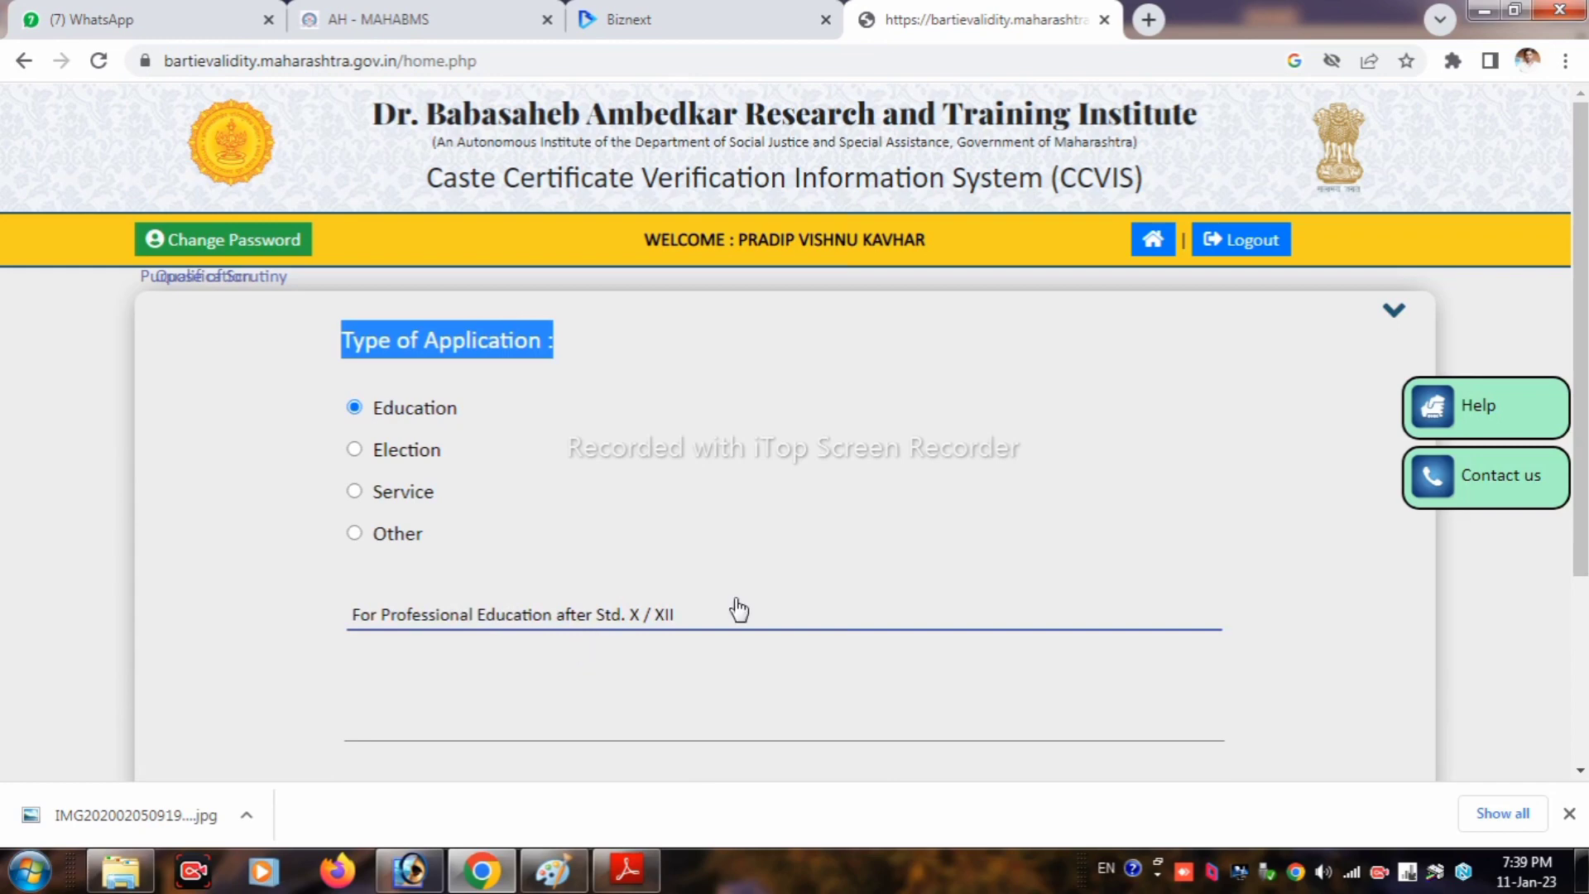
{"action": "scroll", "coordinate": [611, 543], "scroll_direction": "down", "scroll_amount": 3}
Step: Set the course level to Graduation
{"action": "left_click", "coordinate": [585, 497]}
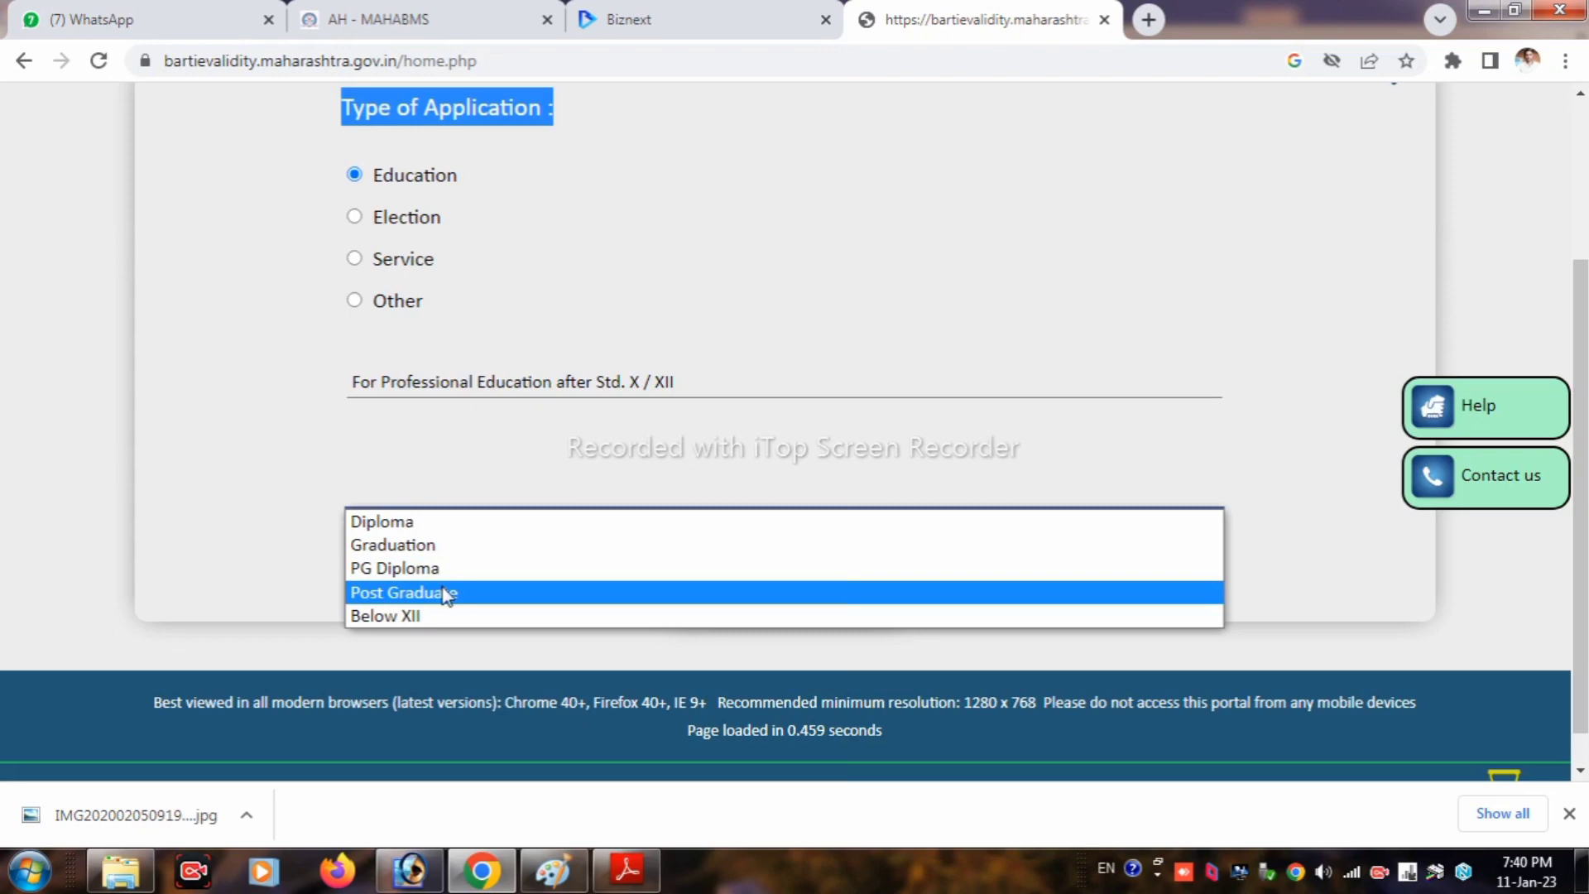
{"action": "left_click", "coordinate": [447, 592]}
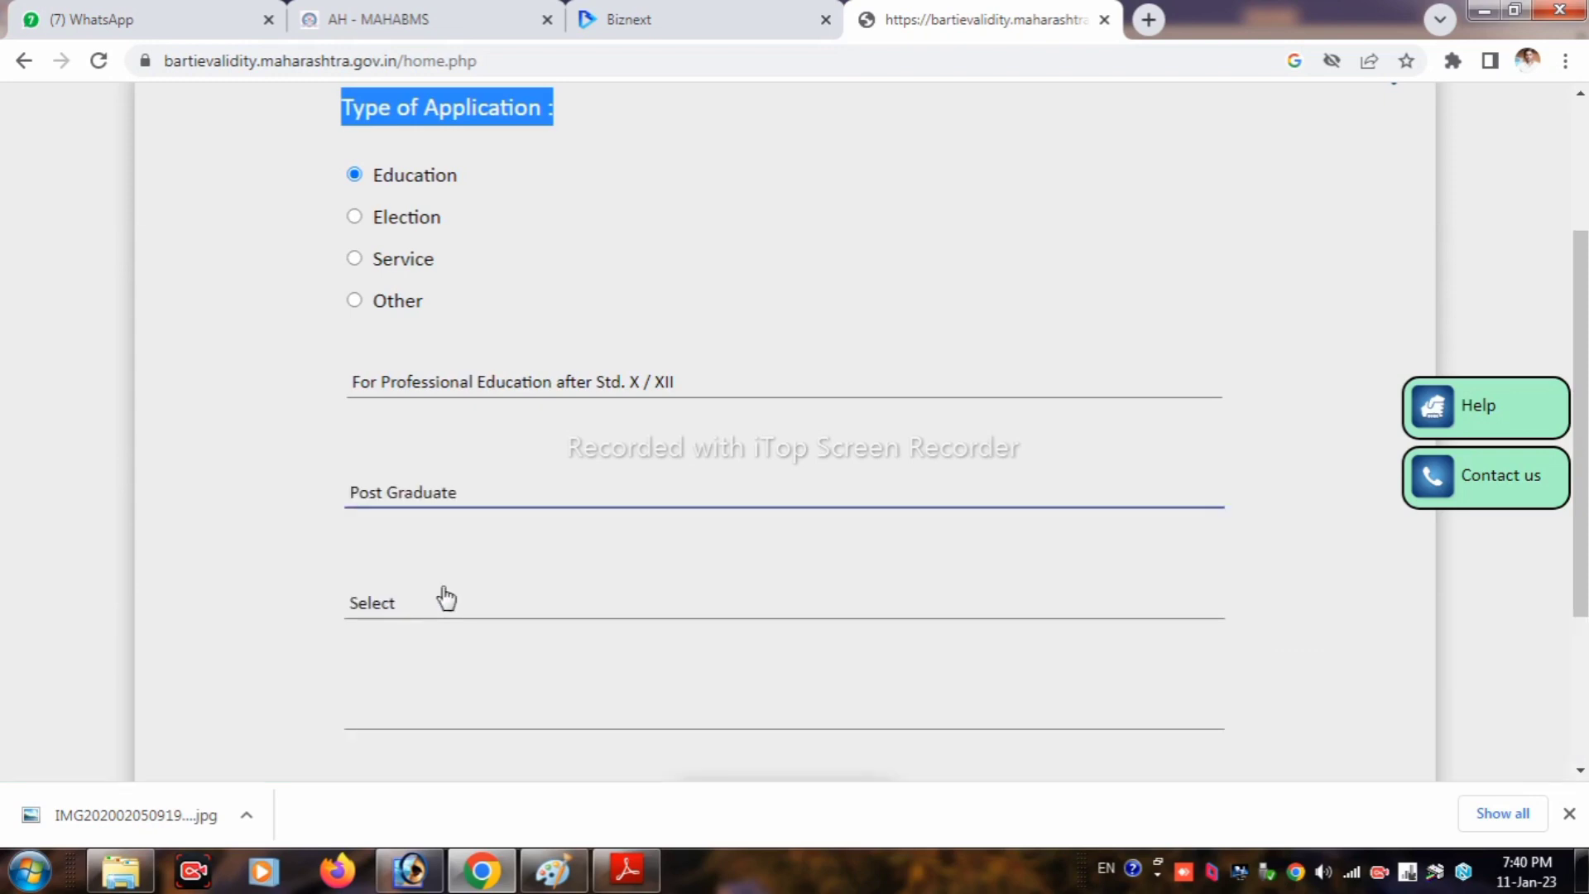
{"action": "left_click", "coordinate": [447, 604]}
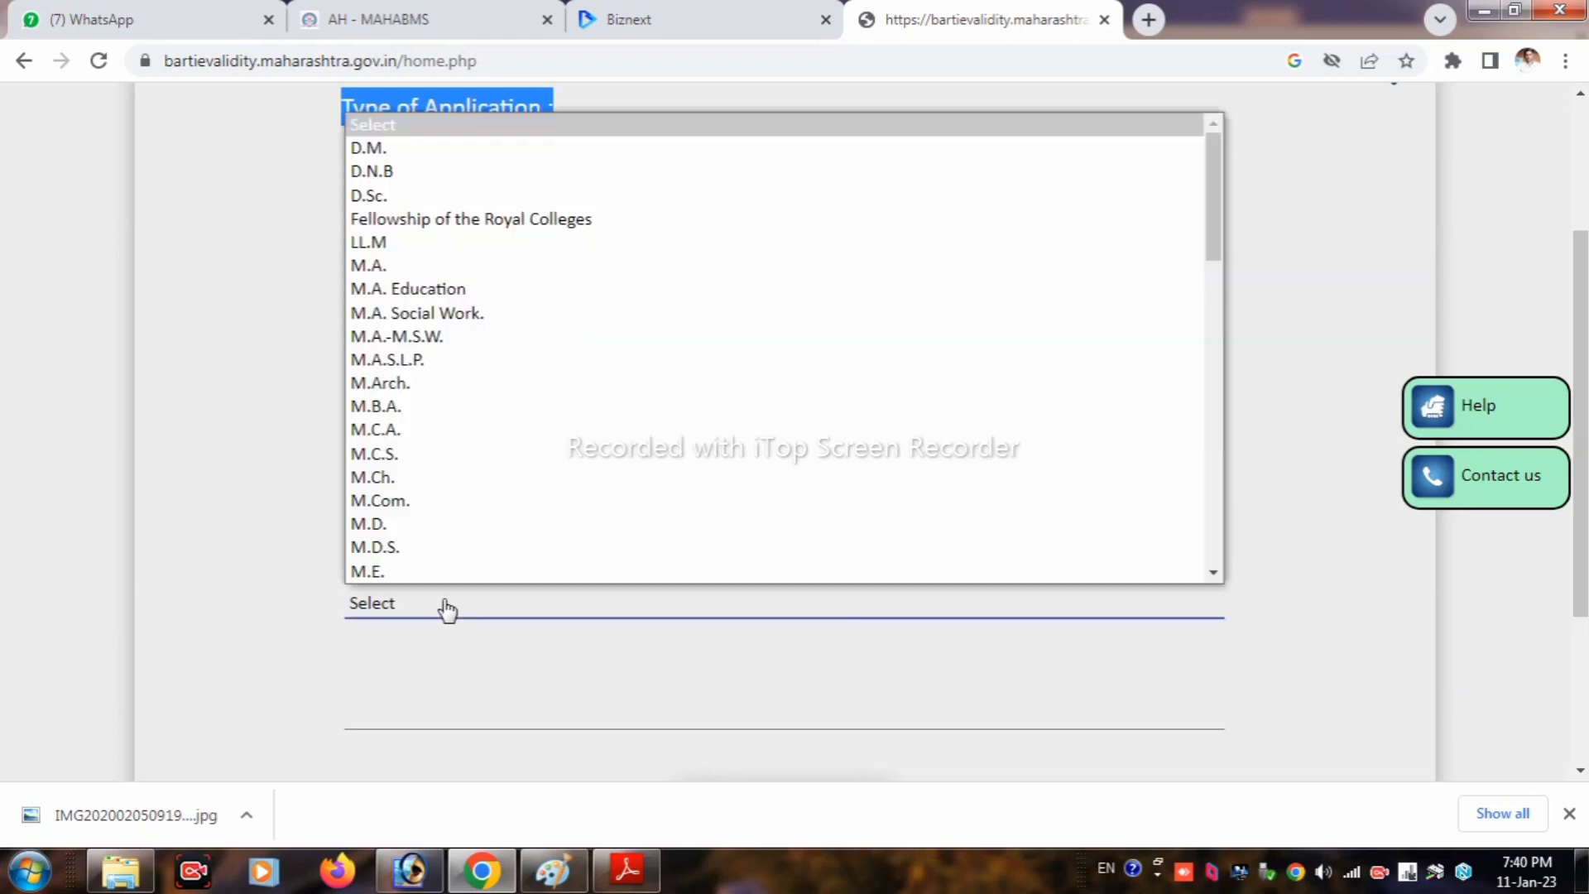
{"action": "scroll", "coordinate": [455, 408], "scroll_direction": "down", "scroll_amount": 15}
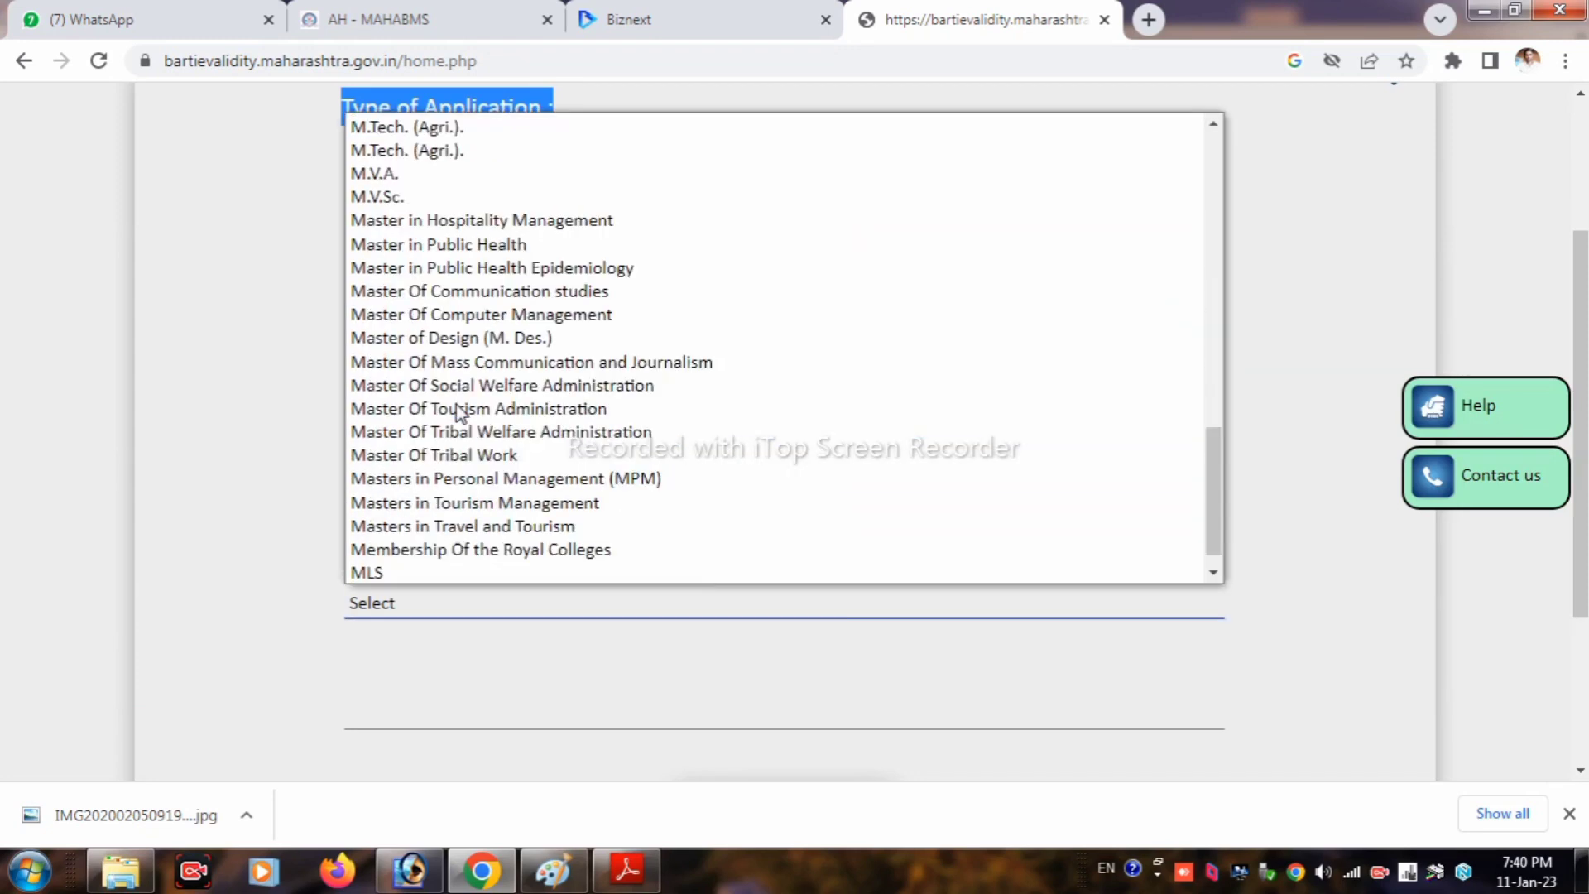
{"action": "scroll", "coordinate": [458, 412], "scroll_direction": "up", "scroll_amount": 15}
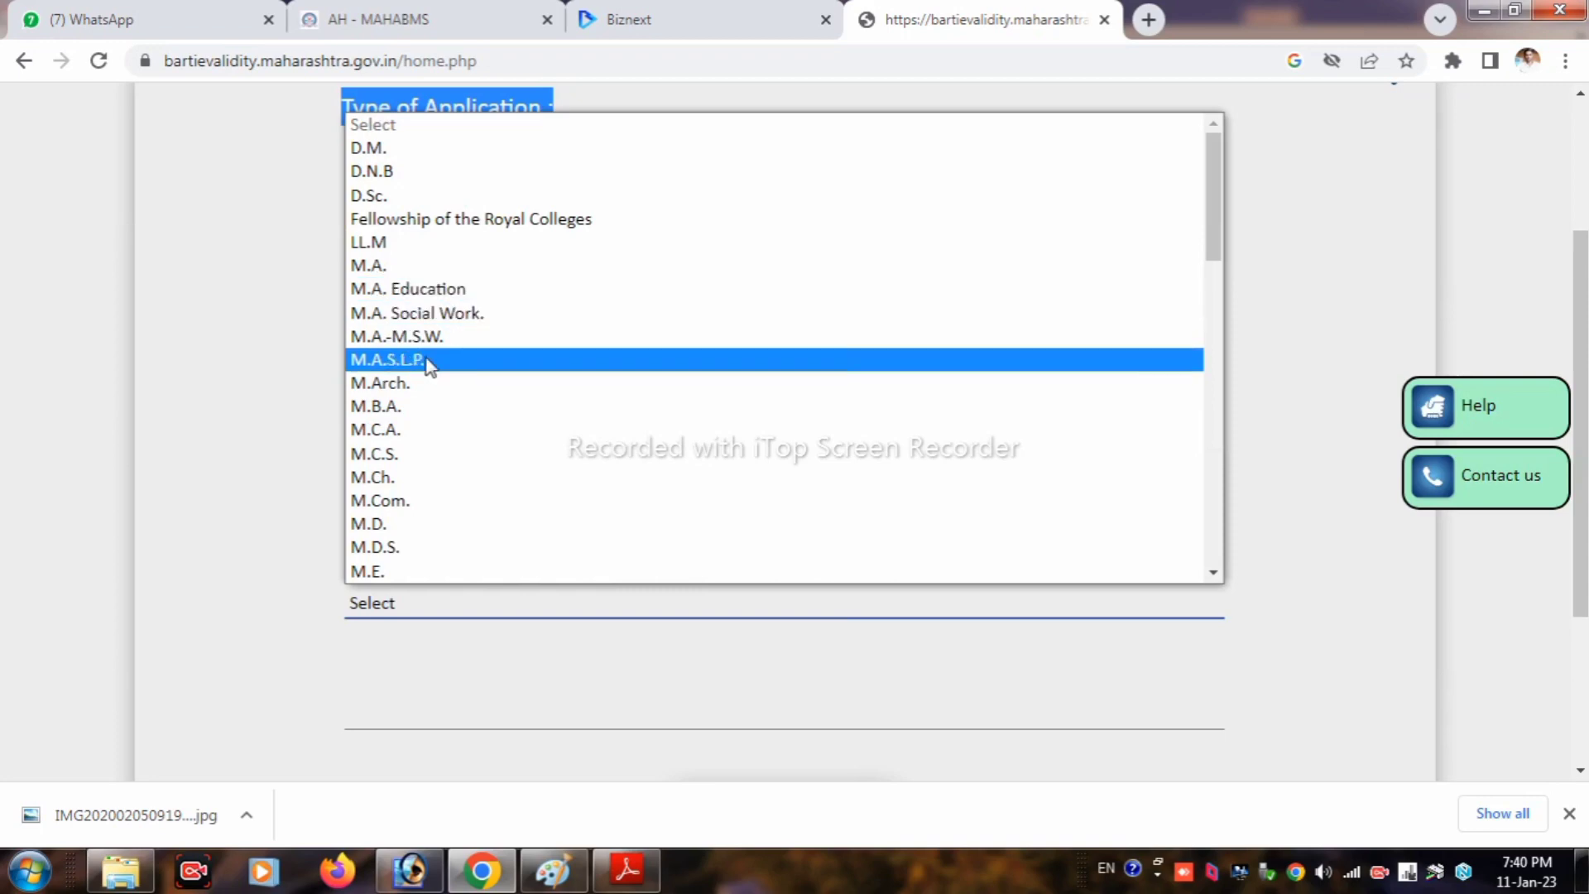
{"action": "scroll", "coordinate": [435, 402], "scroll_direction": "down", "scroll_amount": 10}
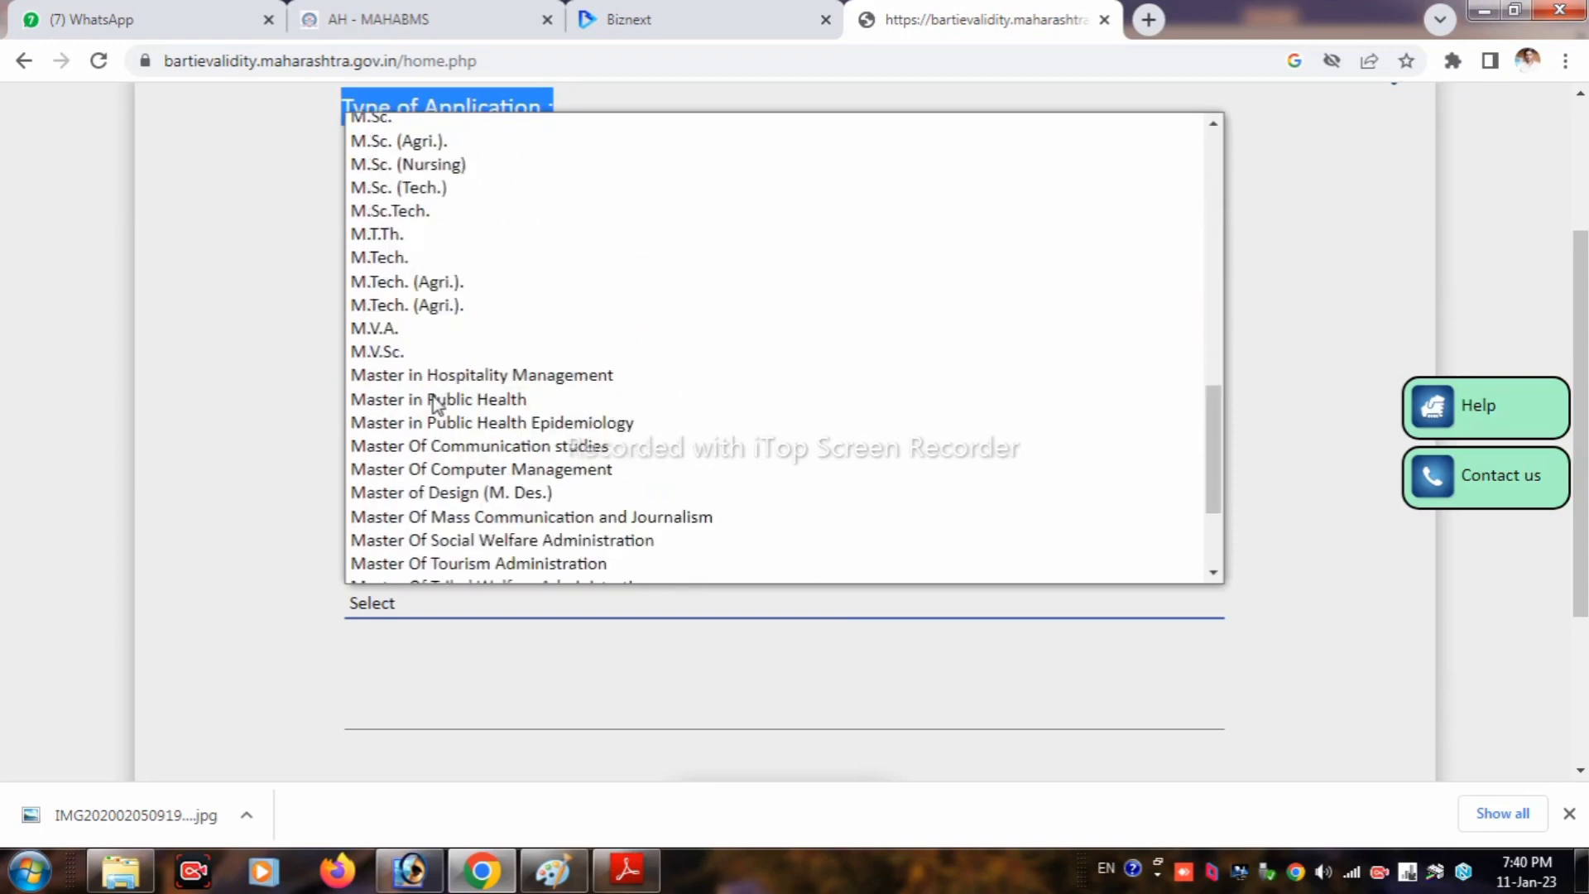
{"action": "scroll", "coordinate": [434, 401], "scroll_direction": "up", "scroll_amount": 10}
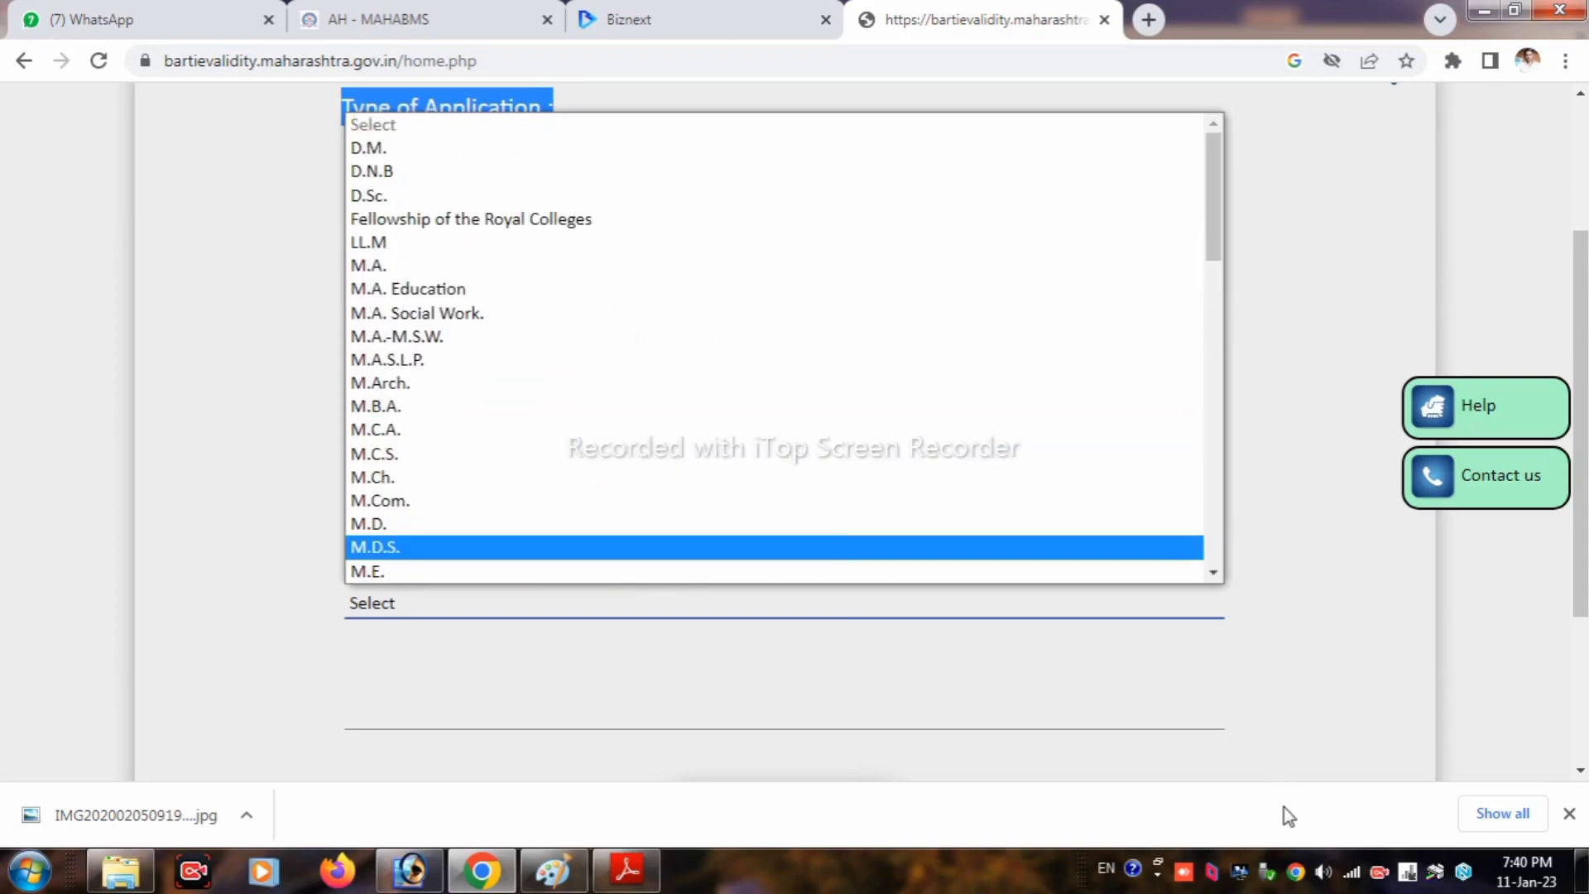
{"action": "scroll", "coordinate": [355, 745], "scroll_direction": "up", "scroll_amount": 2}
Step: Choose B.Ed as the degree and Education in the final field, then submit
{"action": "left_click", "coordinate": [372, 721]}
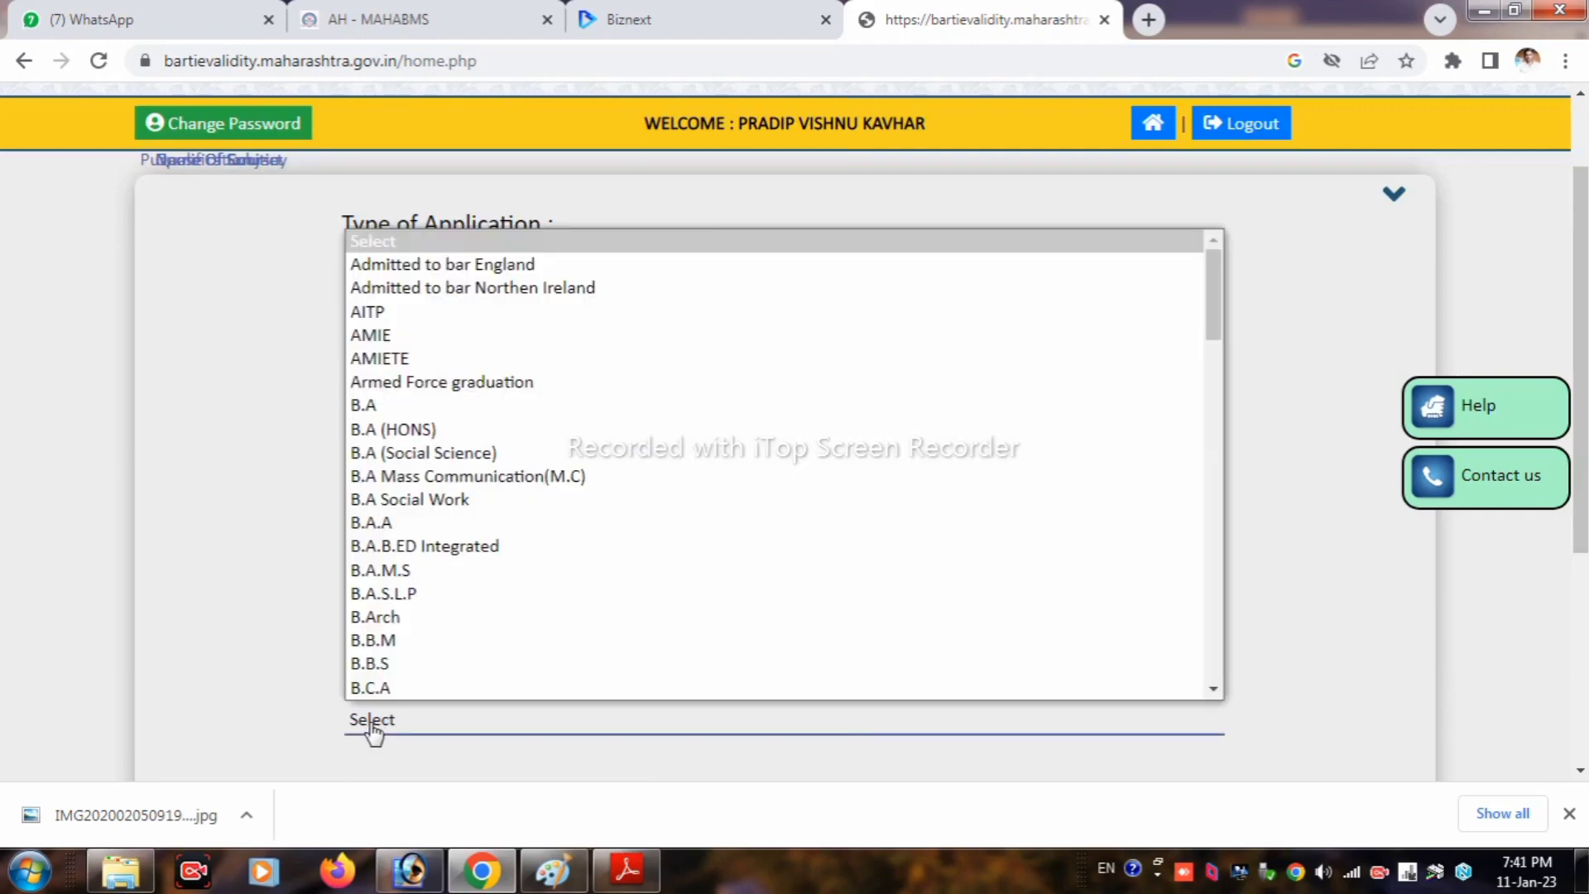
{"action": "scroll", "coordinate": [398, 603], "scroll_direction": "down", "scroll_amount": 3}
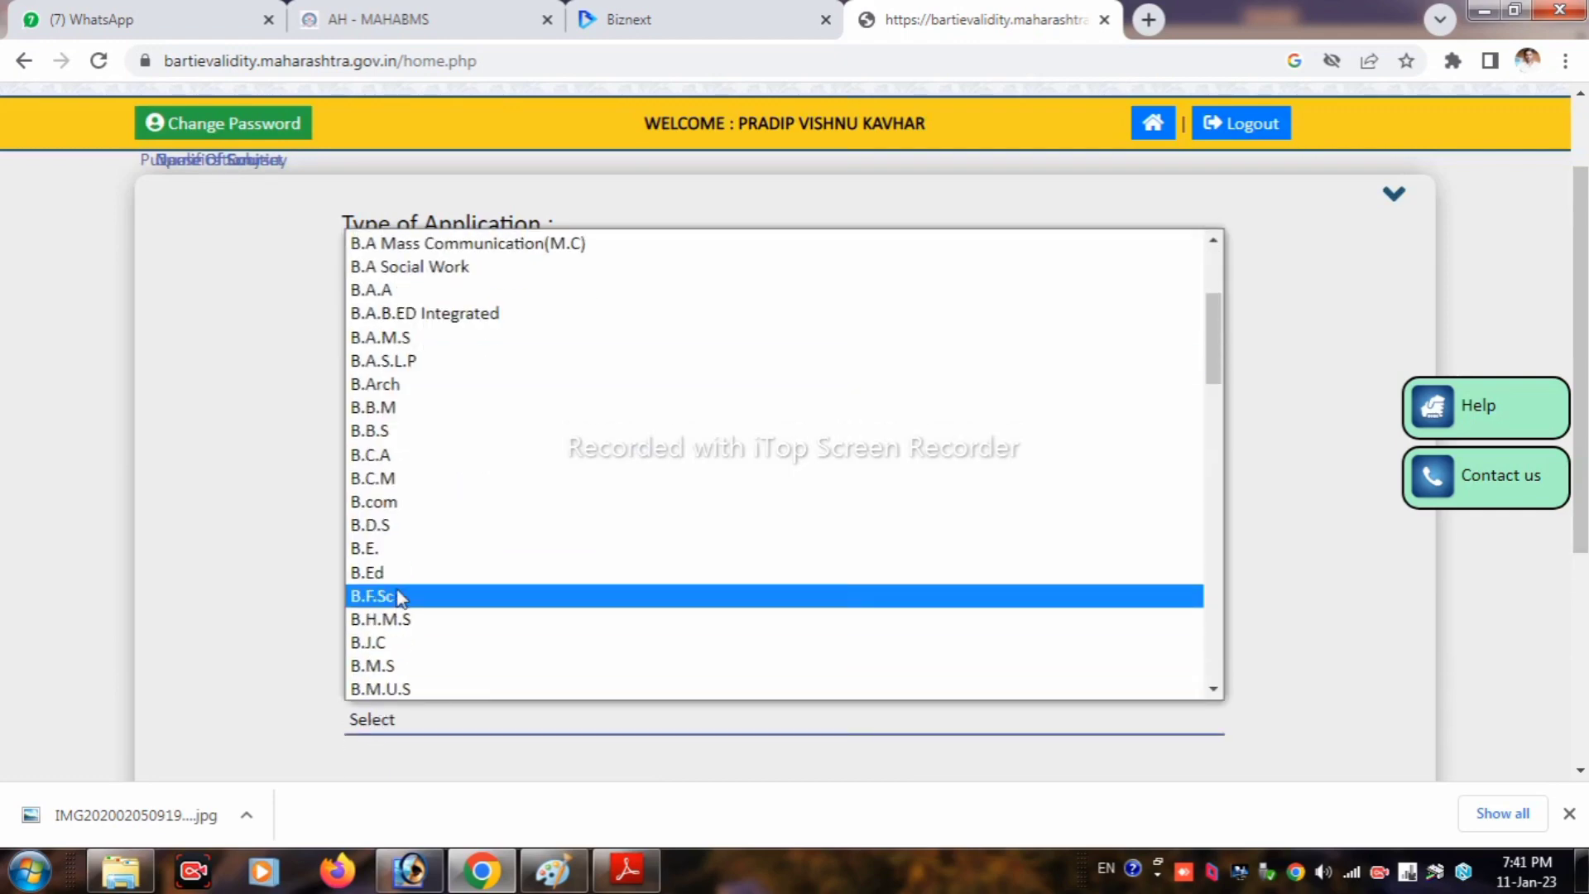
{"action": "left_click", "coordinate": [395, 576]}
{"action": "scroll", "coordinate": [589, 652], "scroll_direction": "down", "scroll_amount": 3}
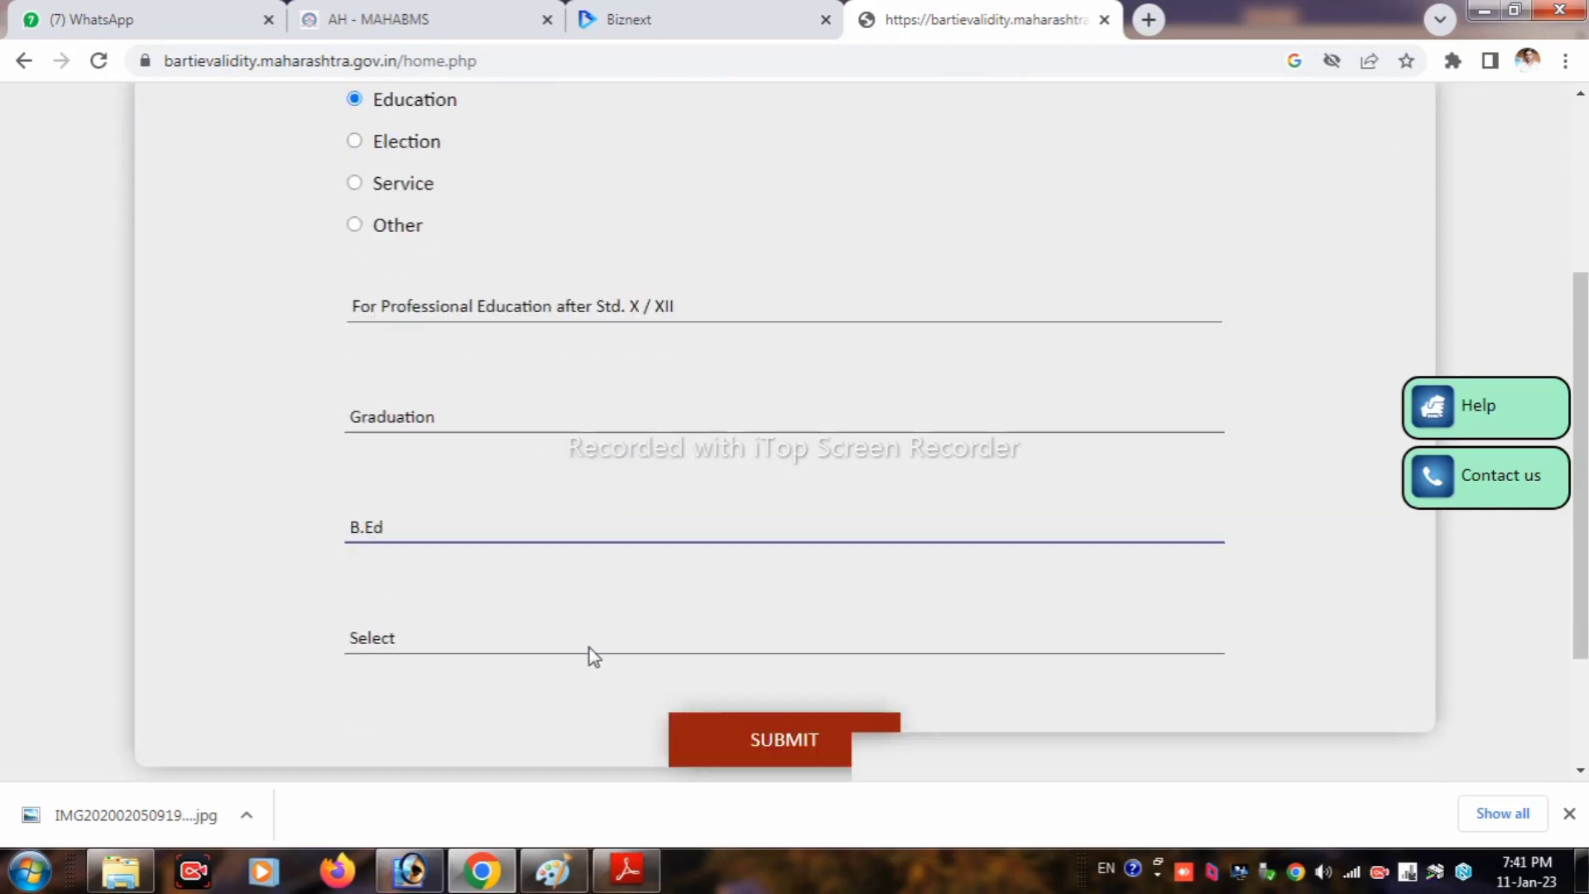
{"action": "left_click", "coordinate": [525, 599]}
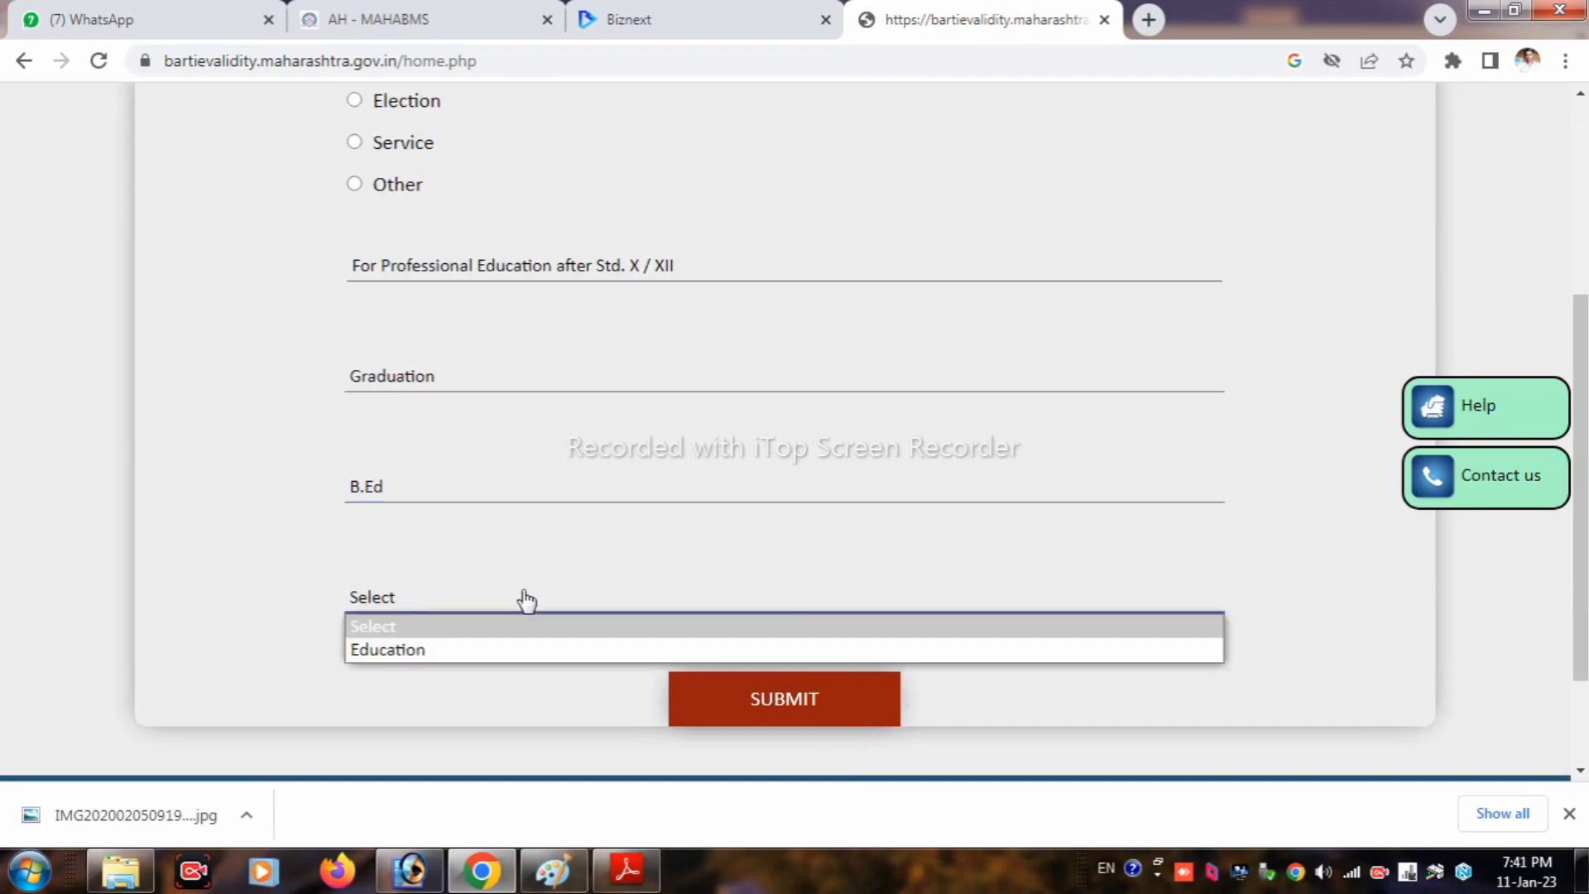
{"action": "left_click", "coordinate": [432, 651]}
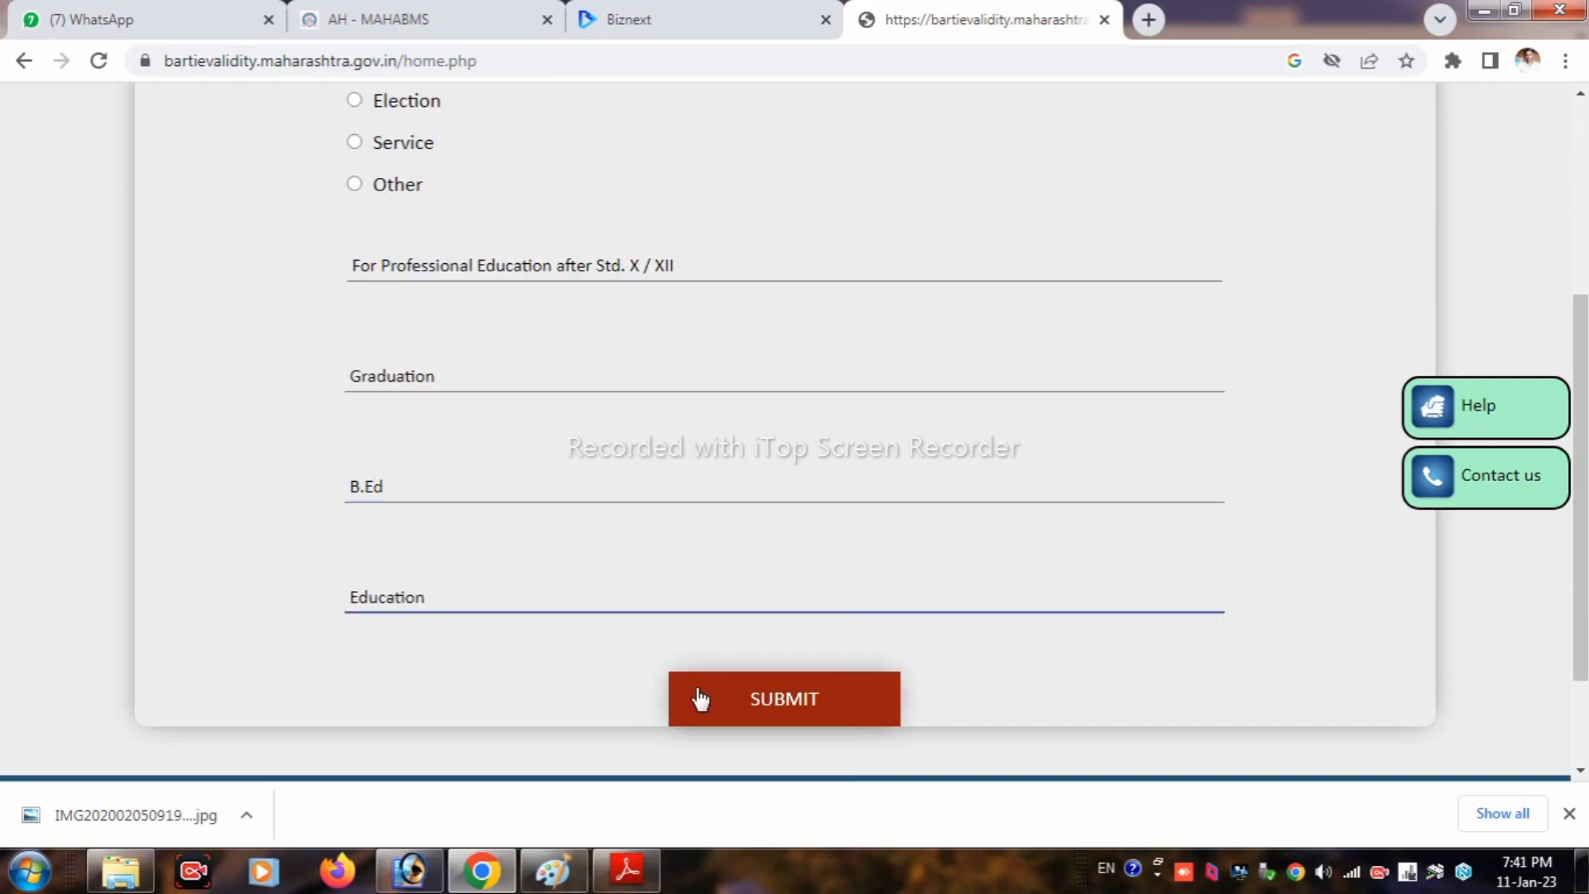
{"action": "left_click", "coordinate": [752, 708]}
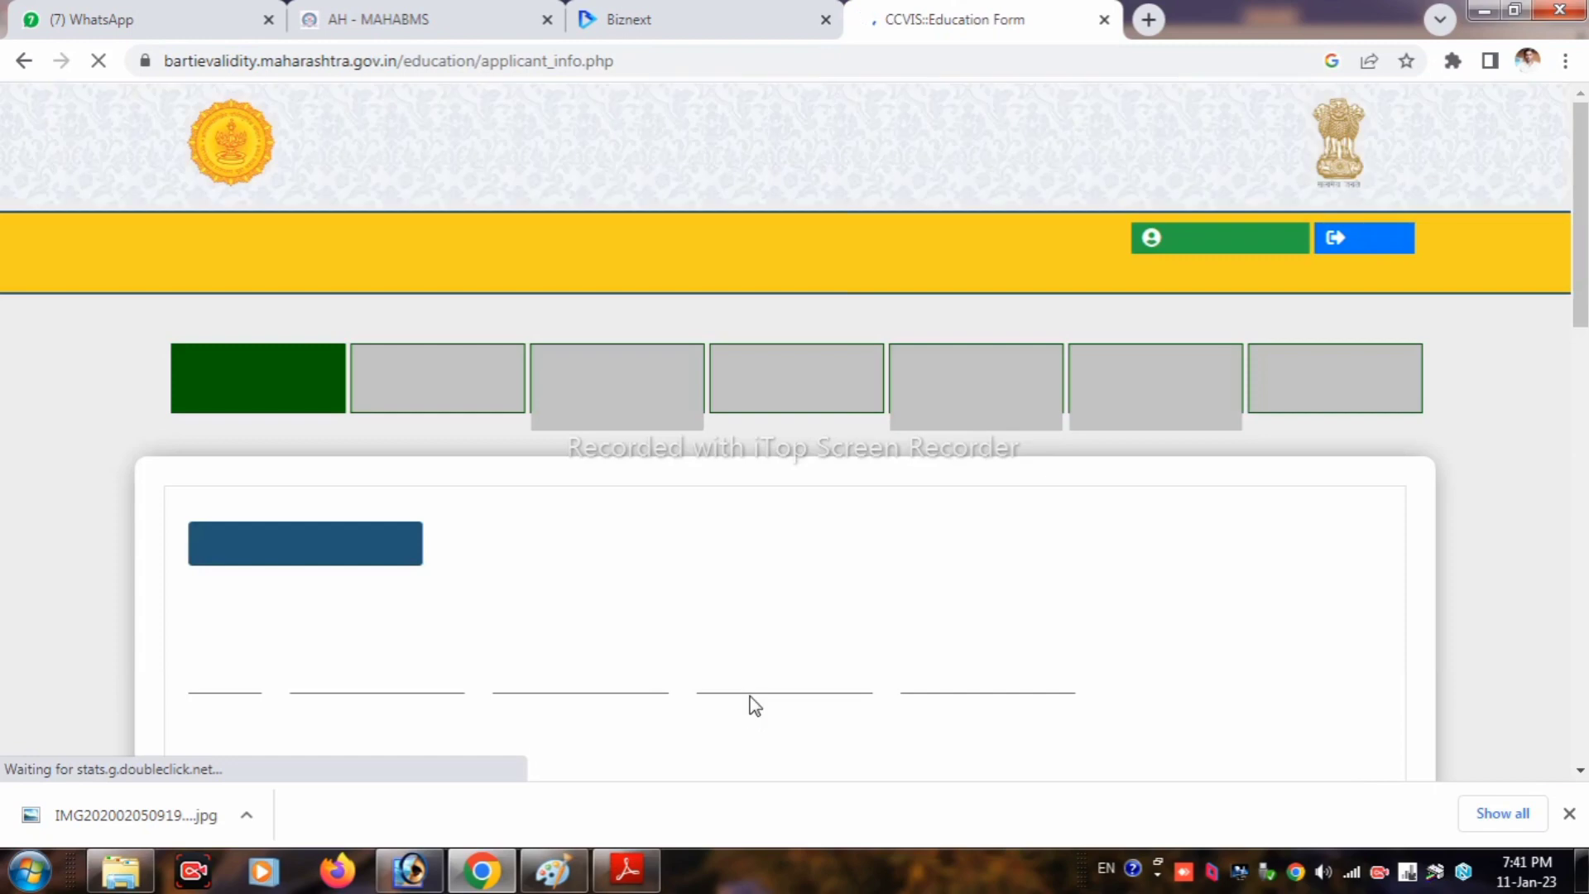
Step: Set marital status to Single and paste the certificate name and Aadhaar number
{"action": "scroll", "coordinate": [959, 641], "scroll_direction": "down", "scroll_amount": 2}
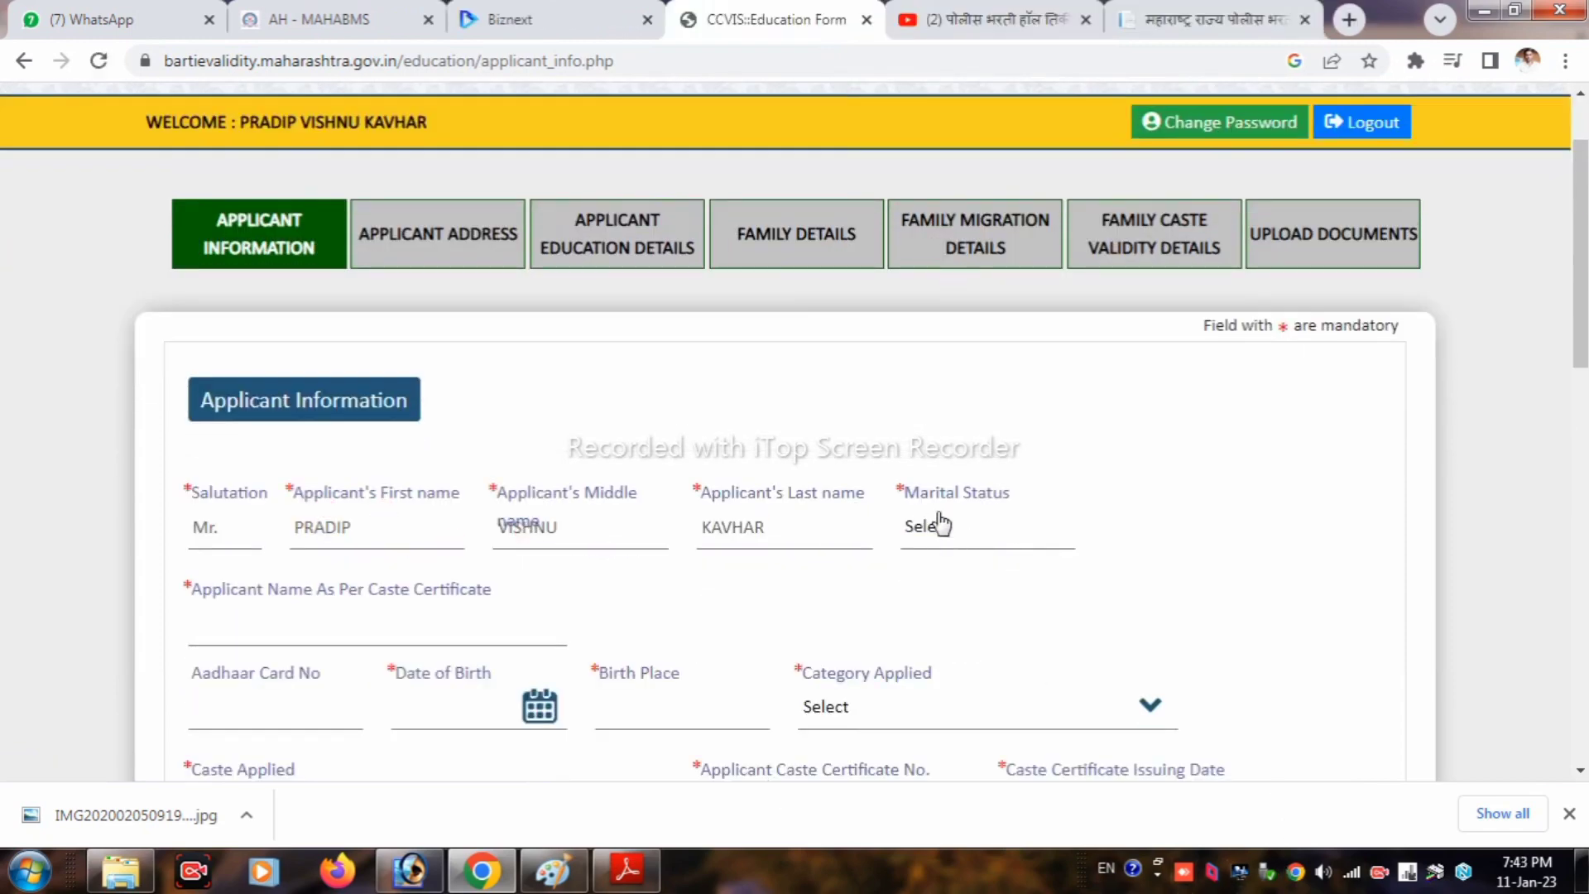
{"action": "left_click", "coordinate": [924, 536]}
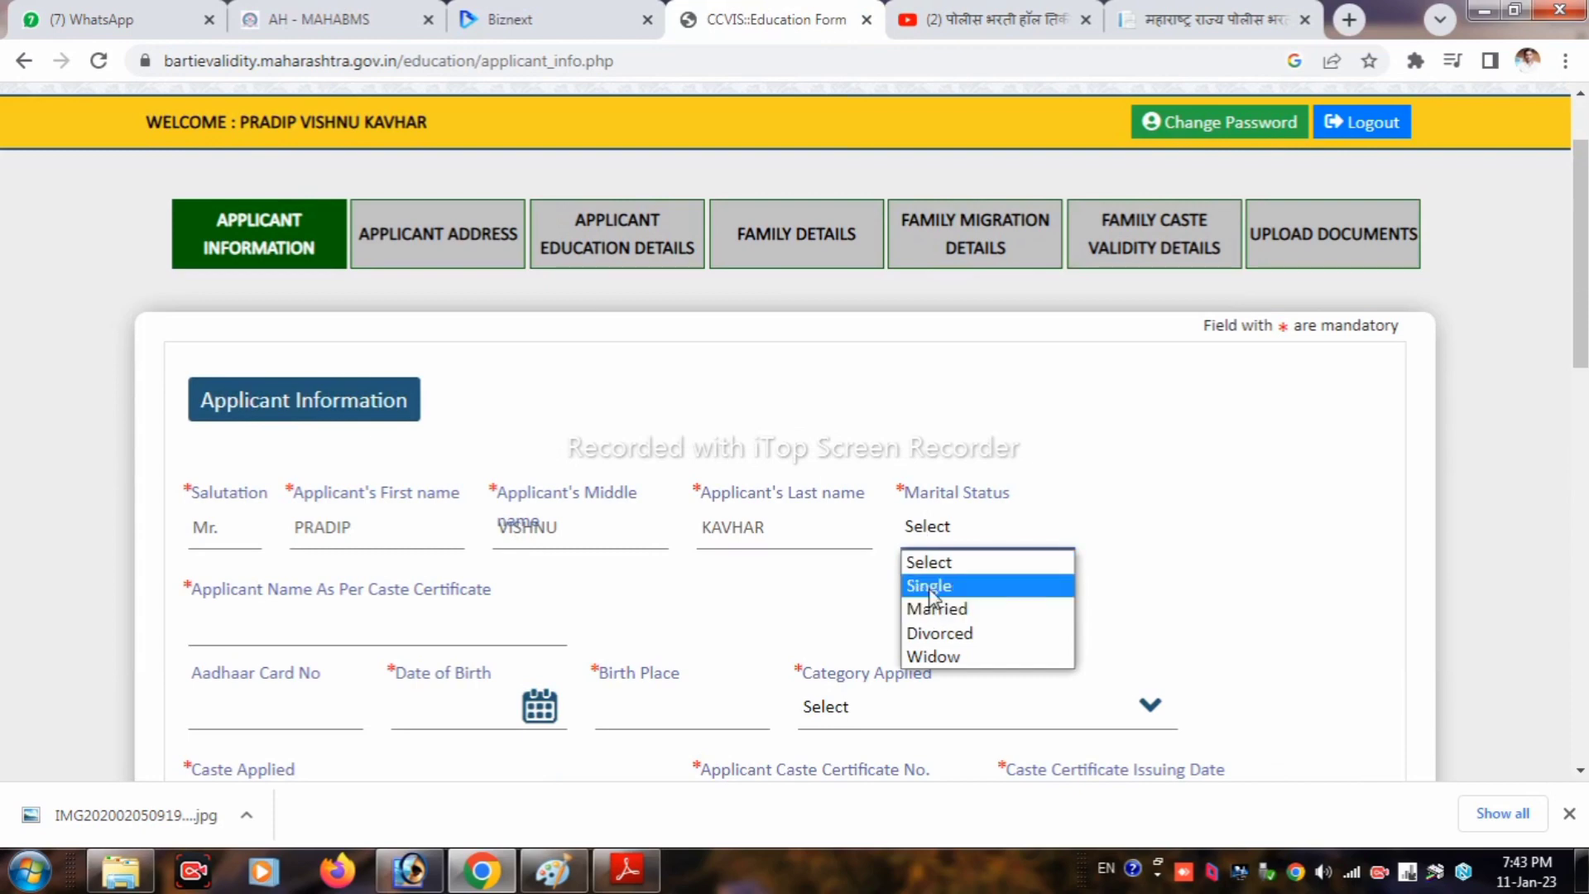
{"action": "left_click", "coordinate": [929, 586]}
{"action": "left_click", "coordinate": [274, 632]}
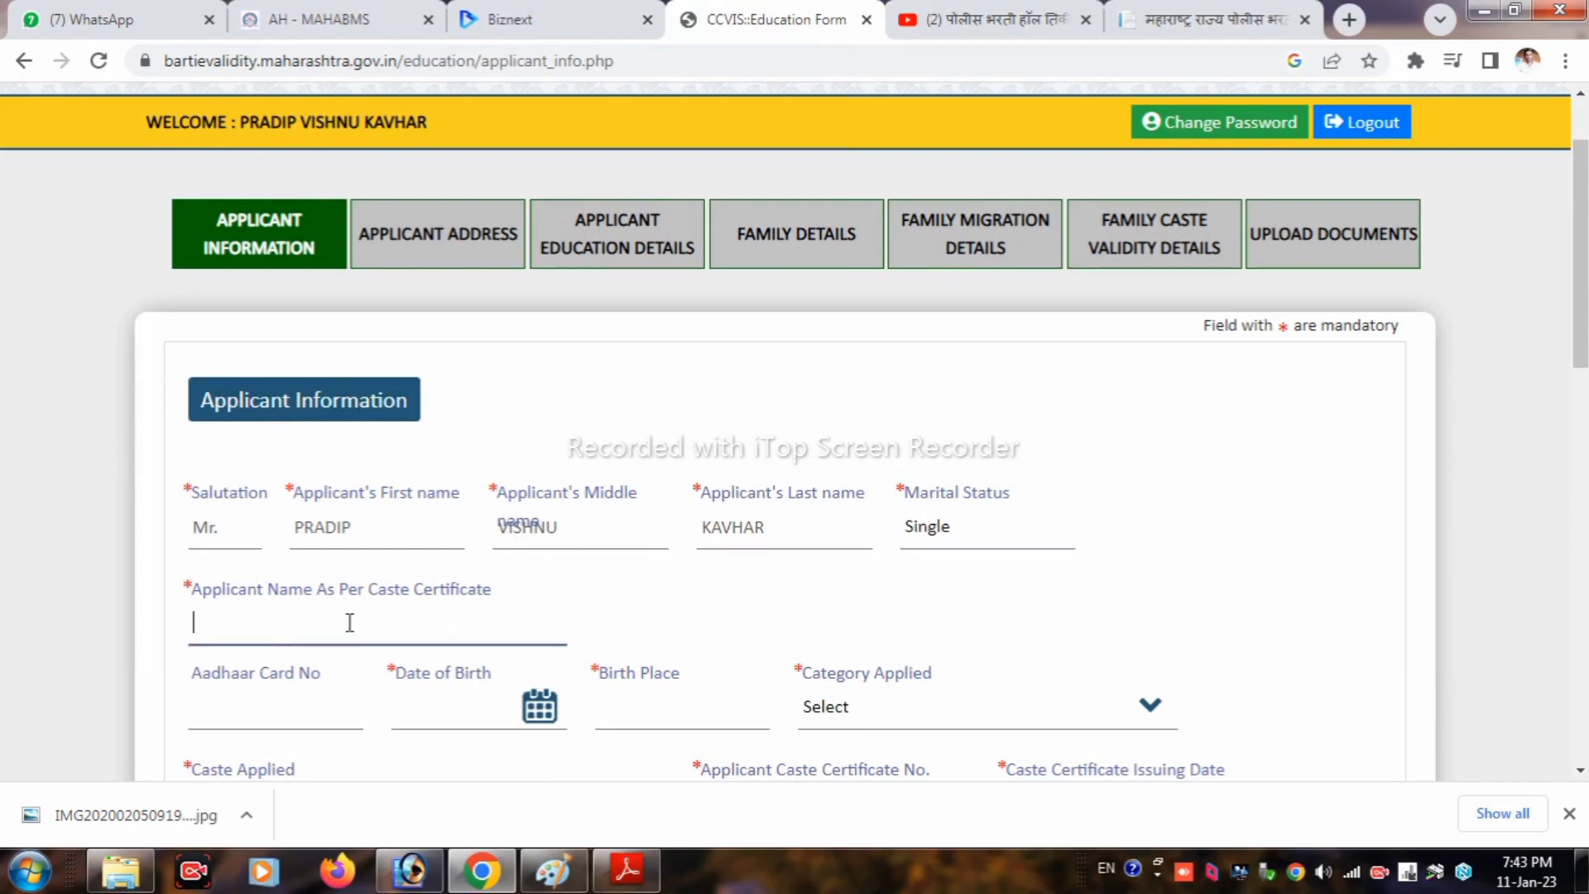
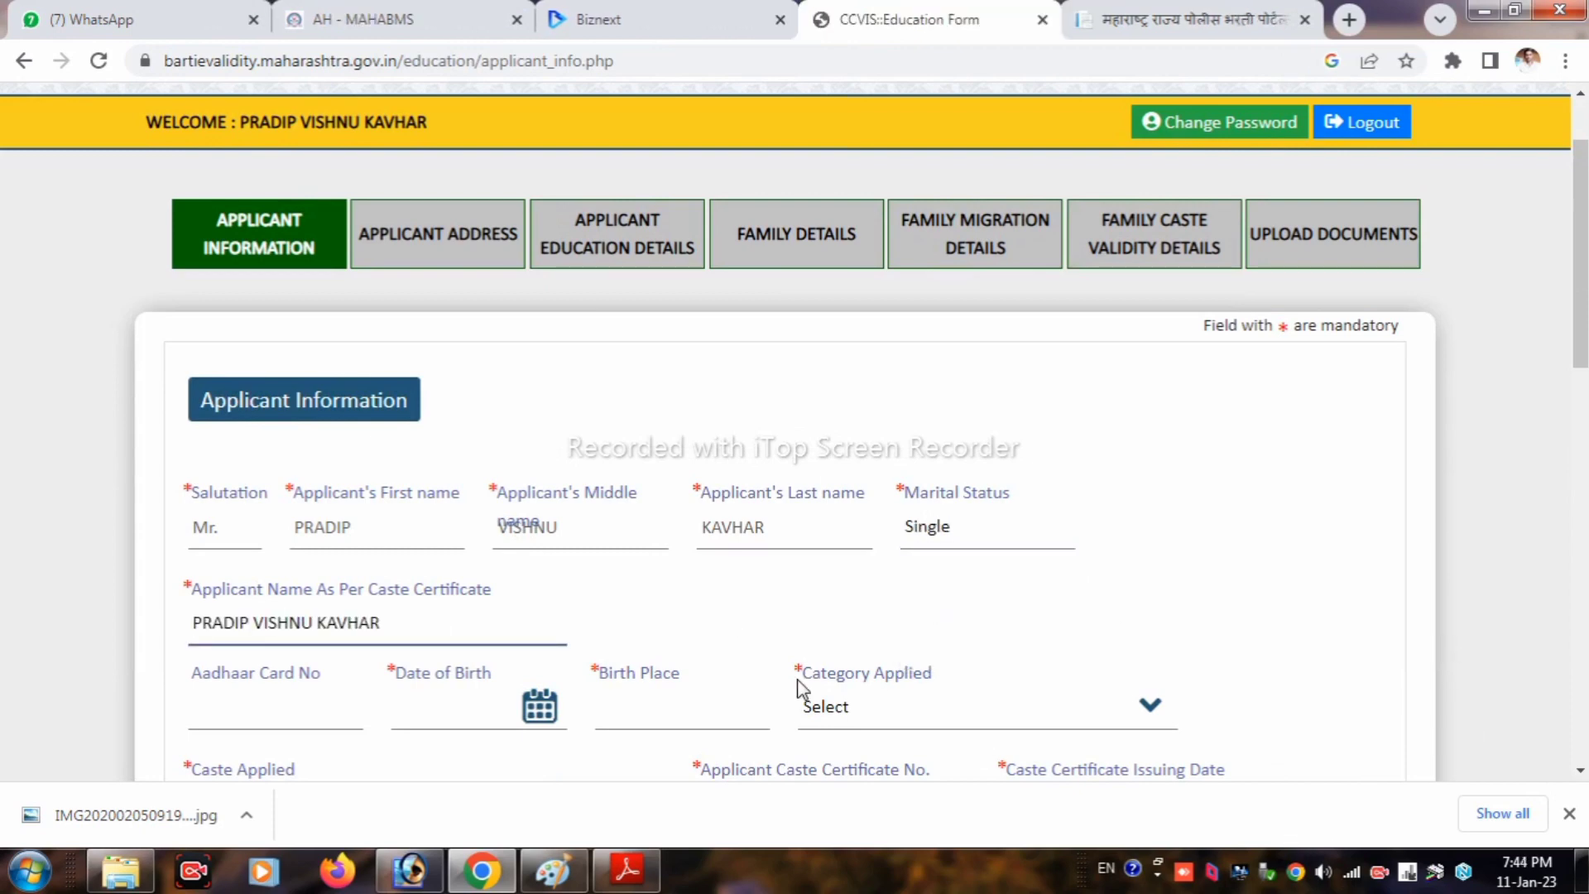
{"action": "scroll", "coordinate": [794, 684], "scroll_direction": "down", "scroll_amount": 1}
{"action": "left_click", "coordinate": [227, 591]}
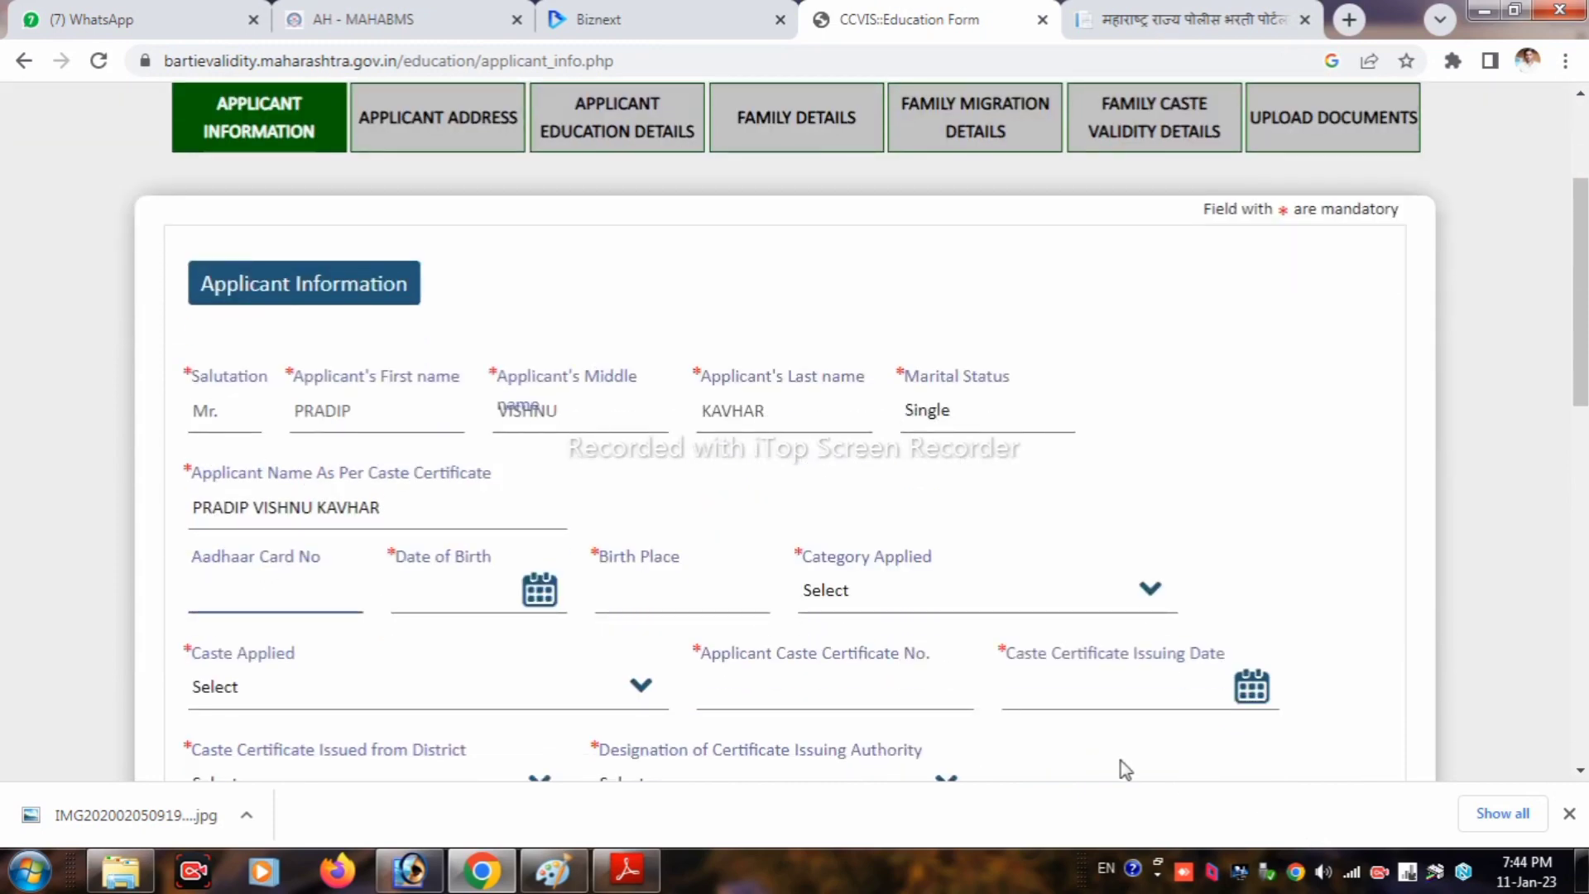
{"action": "key", "text": "ctrl+v"}
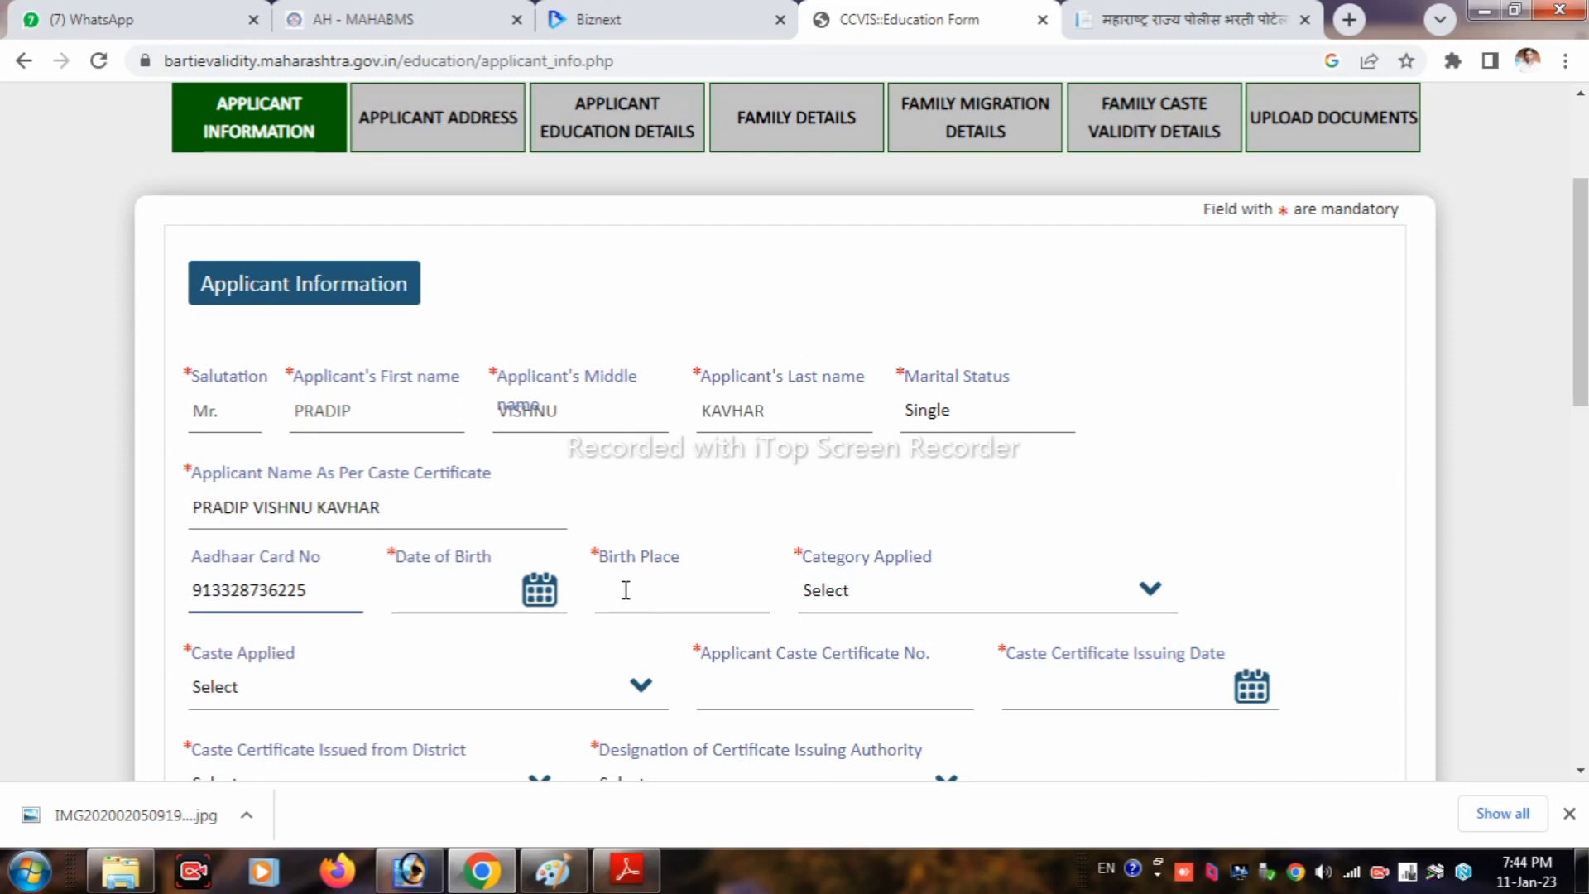
Step: Open the date-of-birth calendar and select the year 1997
{"action": "left_click", "coordinate": [500, 592]}
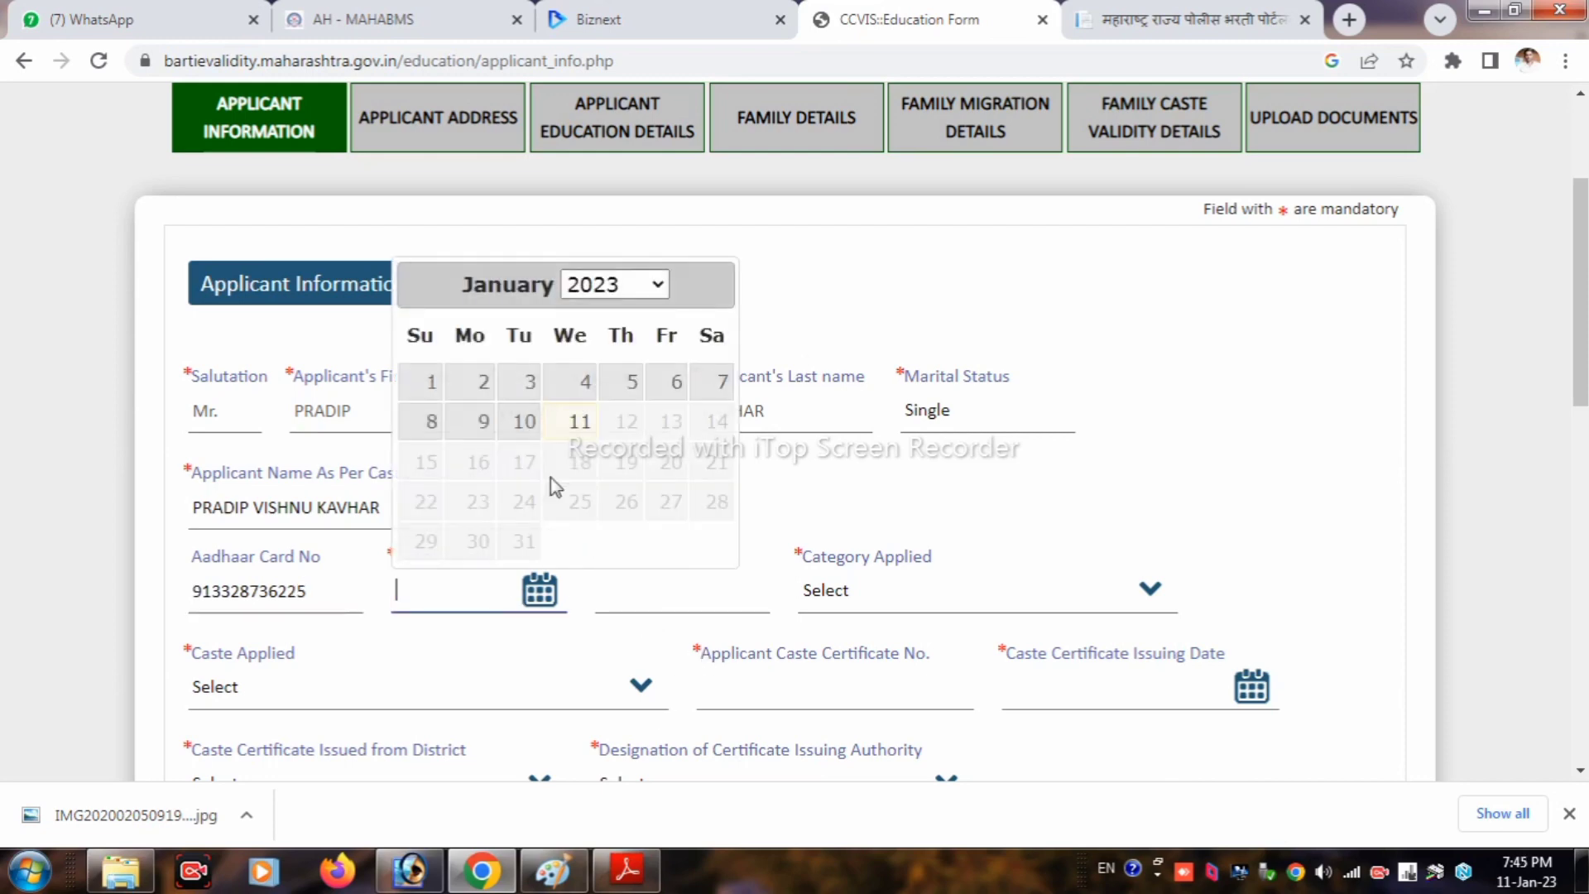
{"action": "left_click", "coordinate": [606, 293]}
{"action": "scroll", "coordinate": [642, 416], "scroll_direction": "up", "scroll_amount": 3}
{"action": "scroll", "coordinate": [643, 422], "scroll_direction": "up", "scroll_amount": 2}
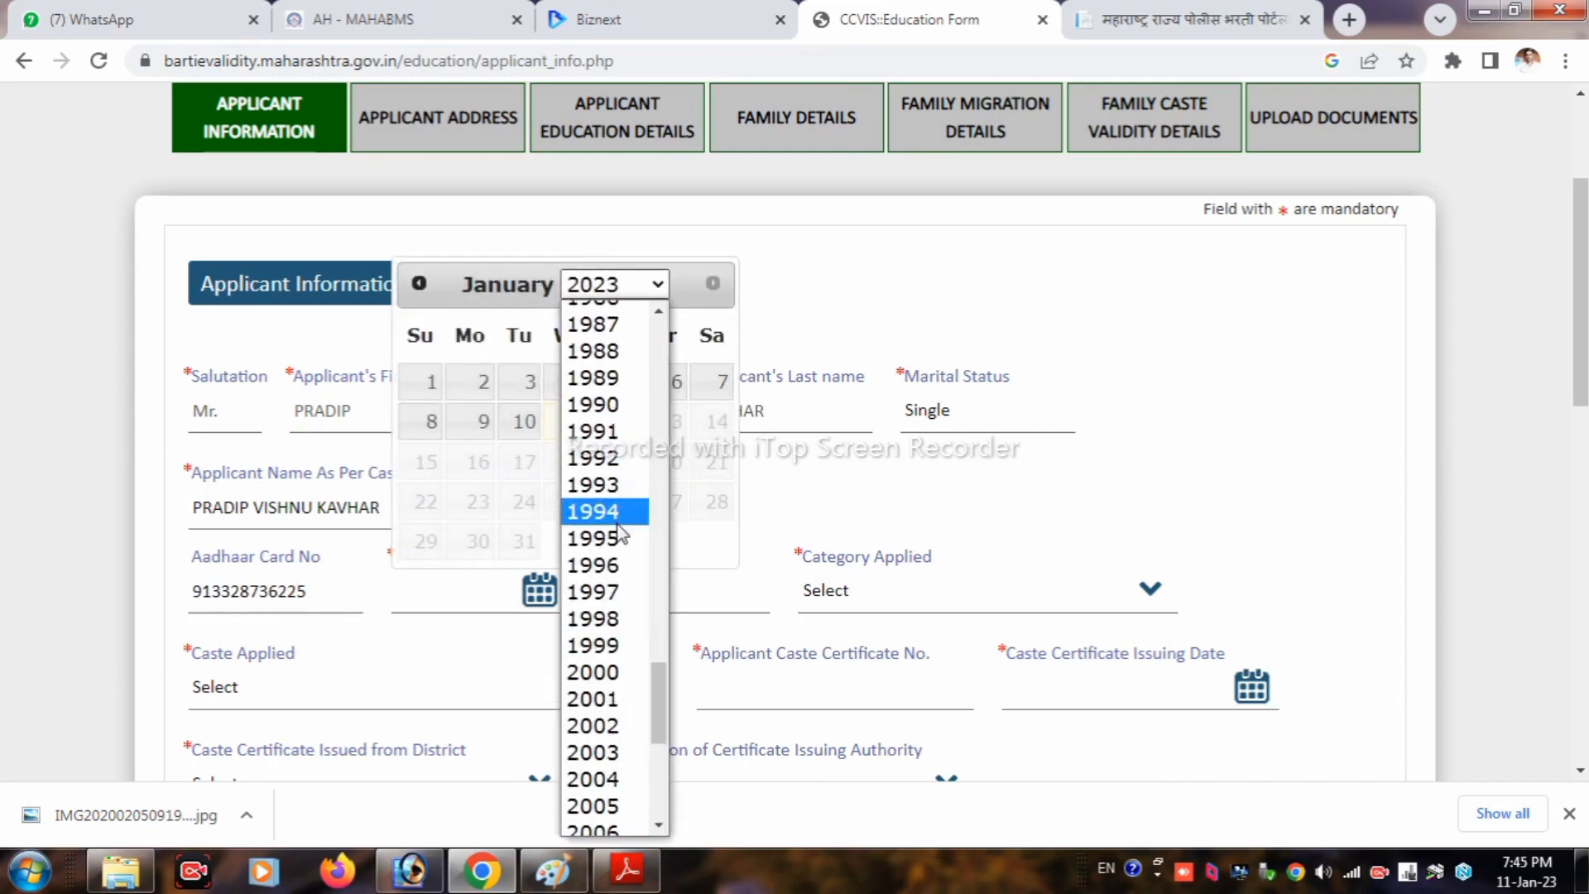
{"action": "left_click", "coordinate": [603, 593]}
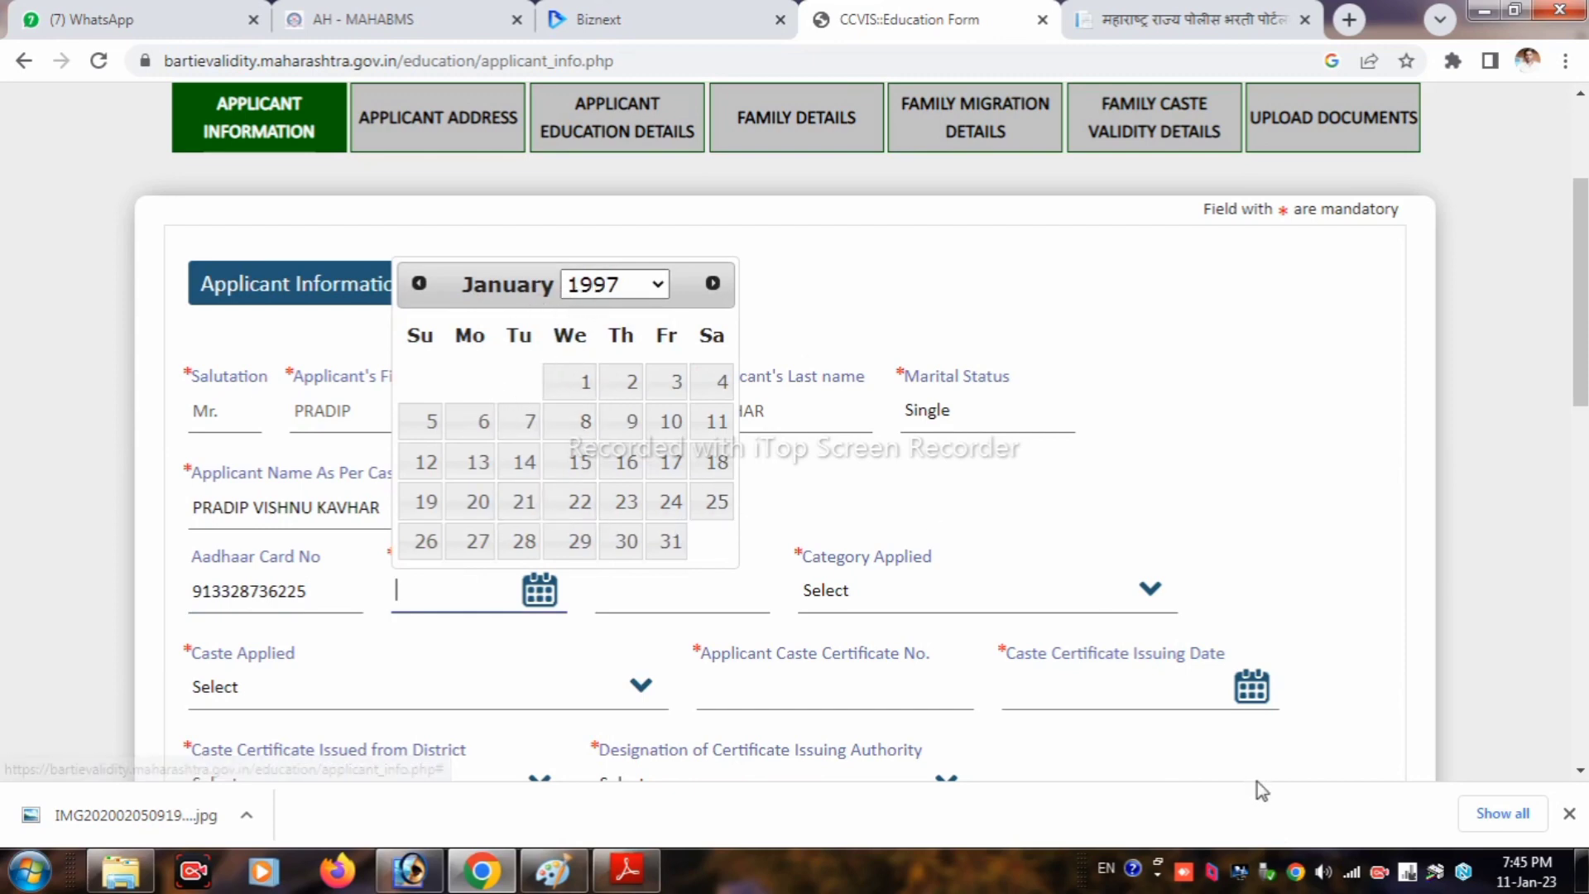
{"action": "left_click", "coordinate": [1279, 815]}
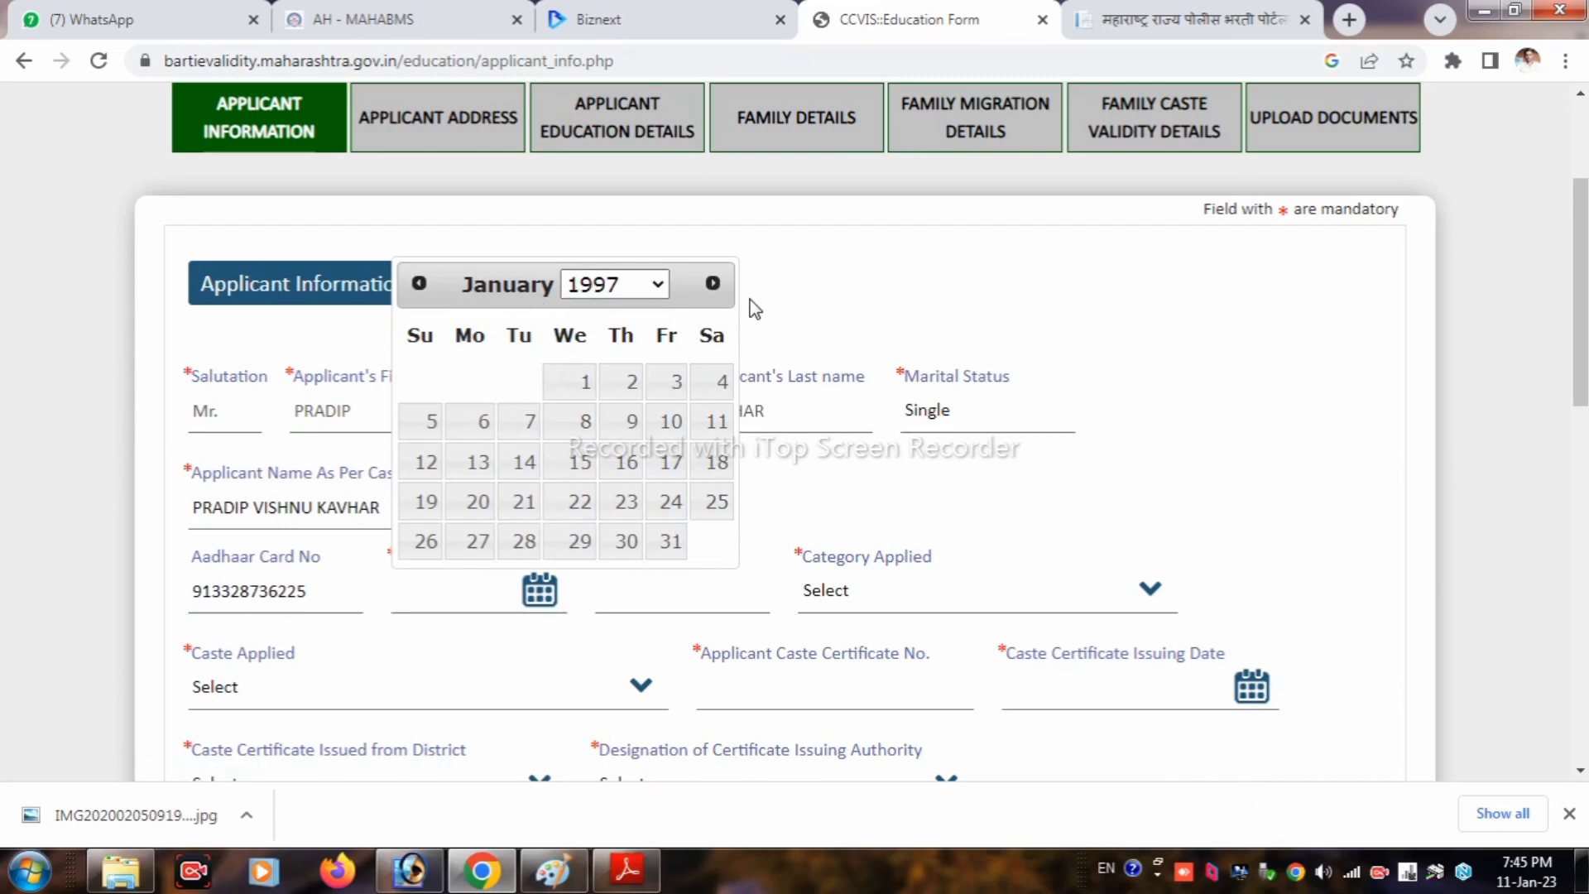
Step: Move the calendar to October 1997 and set the date of birth to 06/10/1997
{"action": "left_click", "coordinate": [710, 284]}
{"action": "left_click", "coordinate": [710, 283]}
{"action": "left_click", "coordinate": [710, 284]}
{"action": "left_click", "coordinate": [710, 283]}
{"action": "left_click", "coordinate": [710, 284]}
{"action": "left_click", "coordinate": [710, 284]}
{"action": "left_click", "coordinate": [710, 284]}
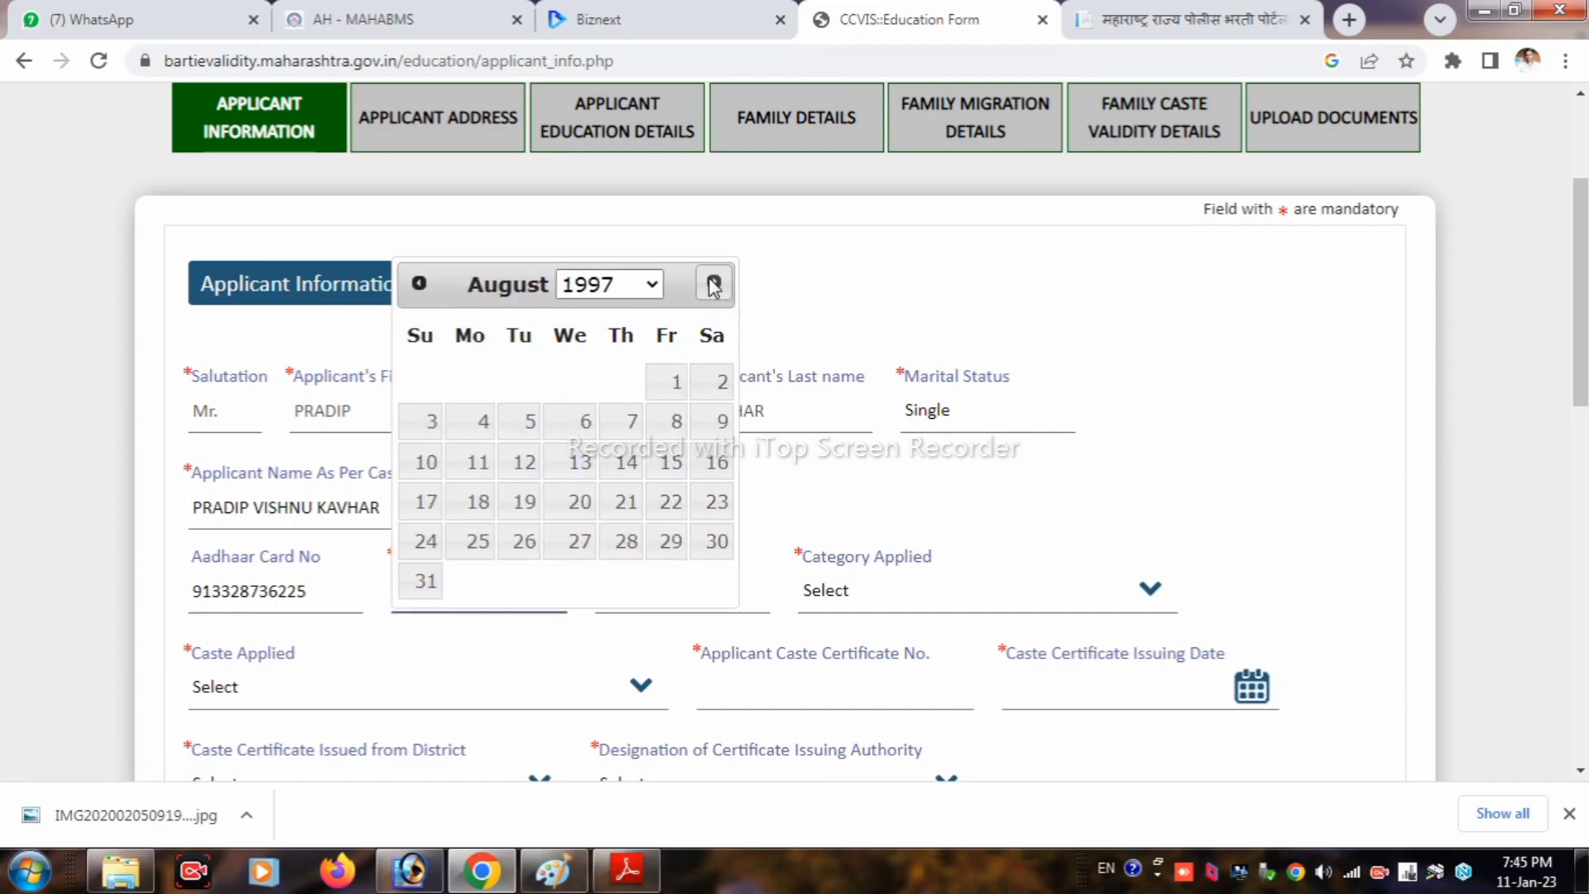
{"action": "left_click", "coordinate": [712, 284]}
{"action": "left_click", "coordinate": [712, 284]}
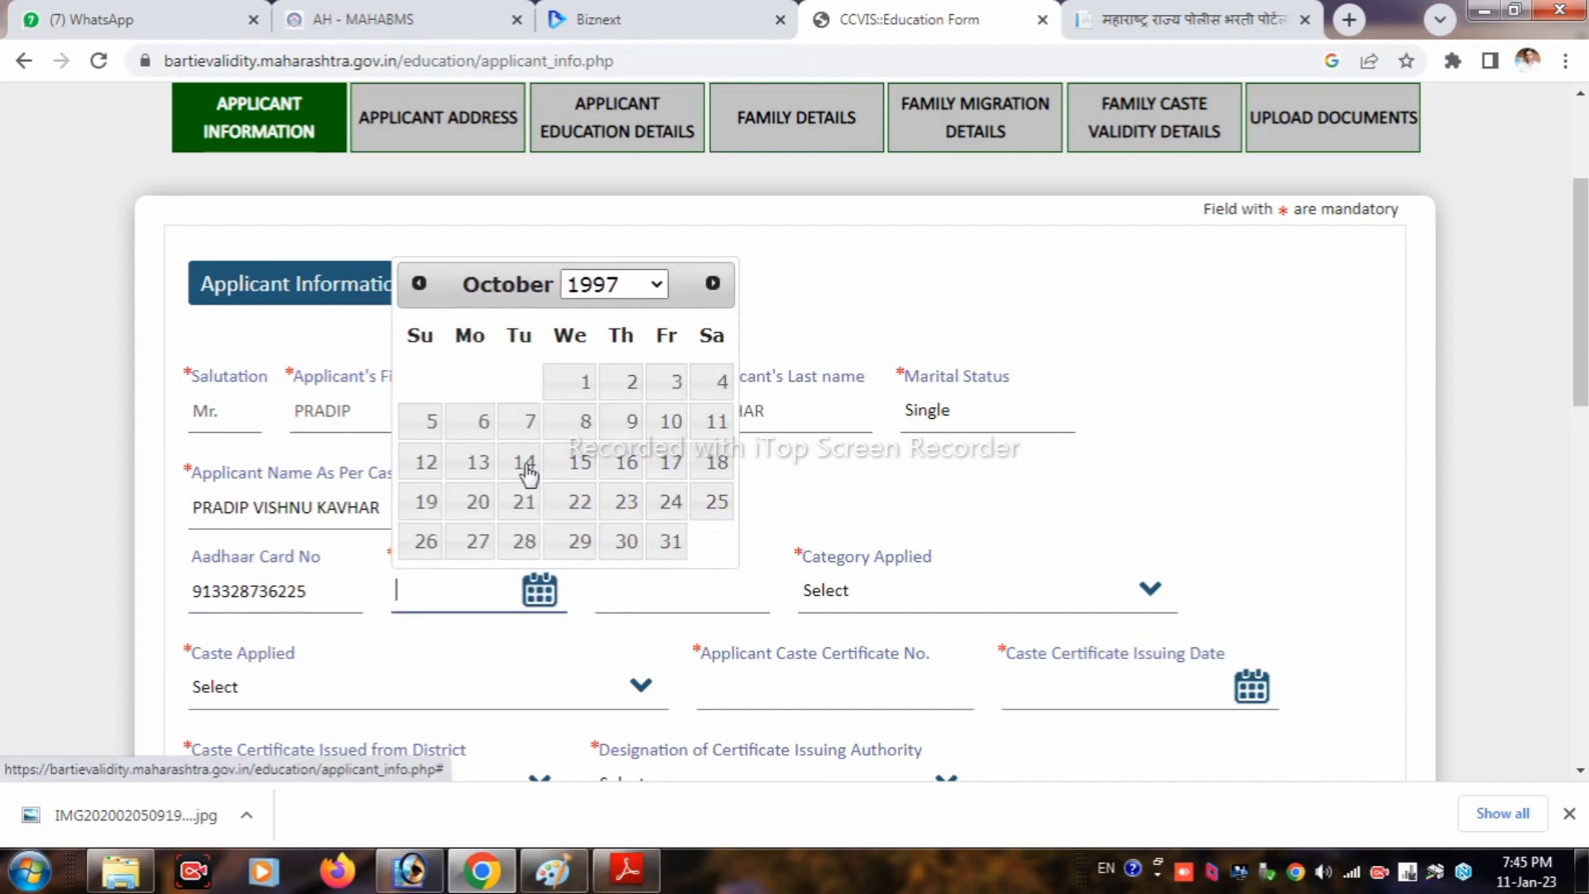
{"action": "left_click", "coordinate": [670, 420]}
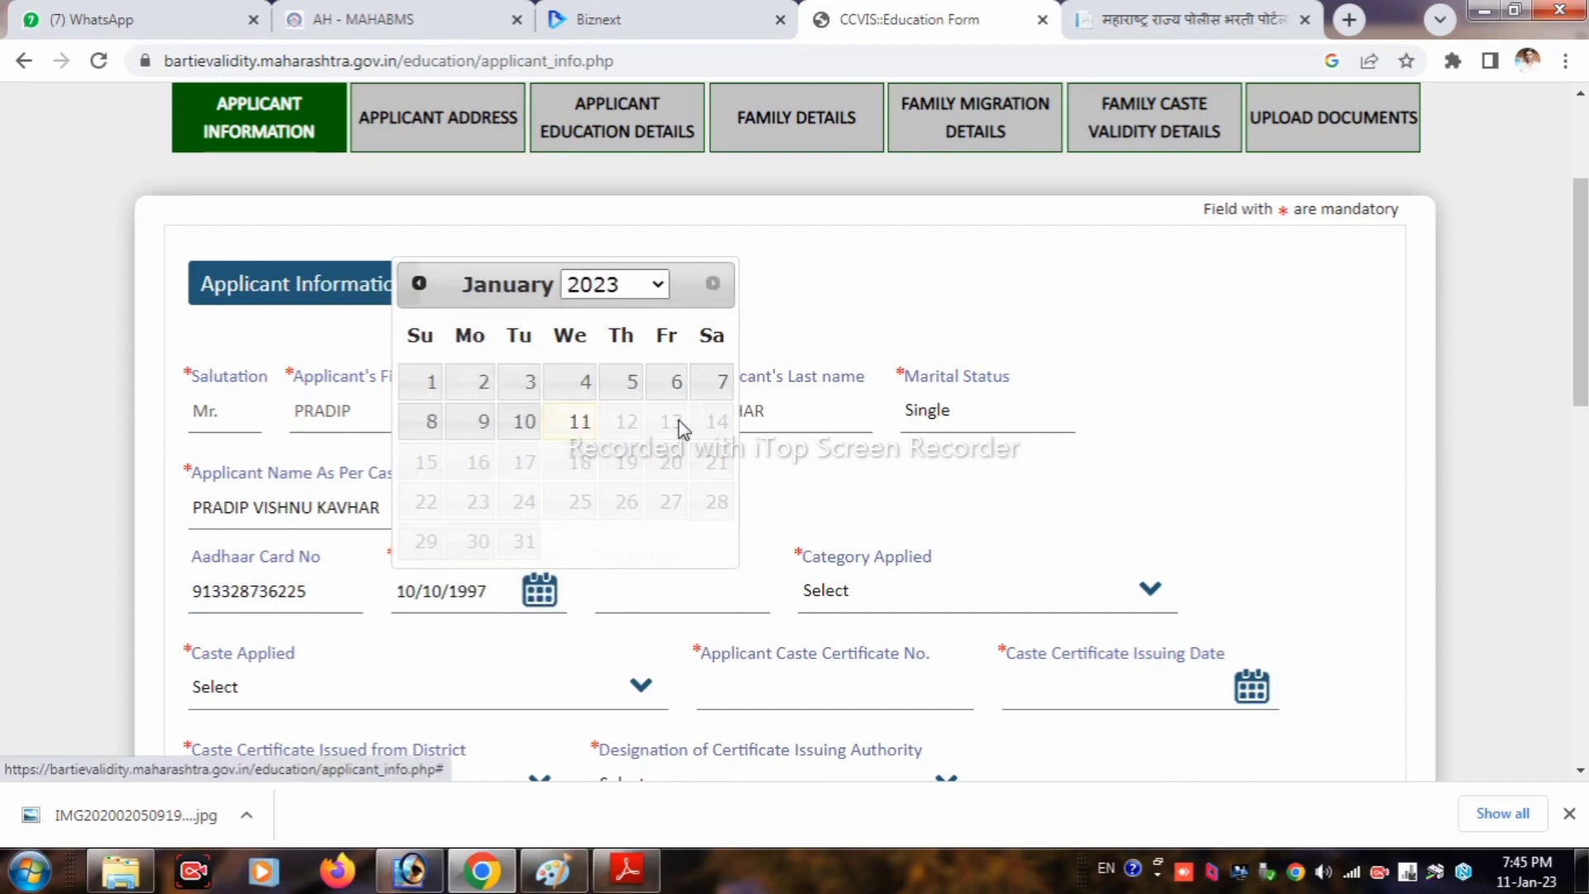
{"action": "left_click", "coordinate": [505, 594]}
{"action": "left_click", "coordinate": [494, 422]}
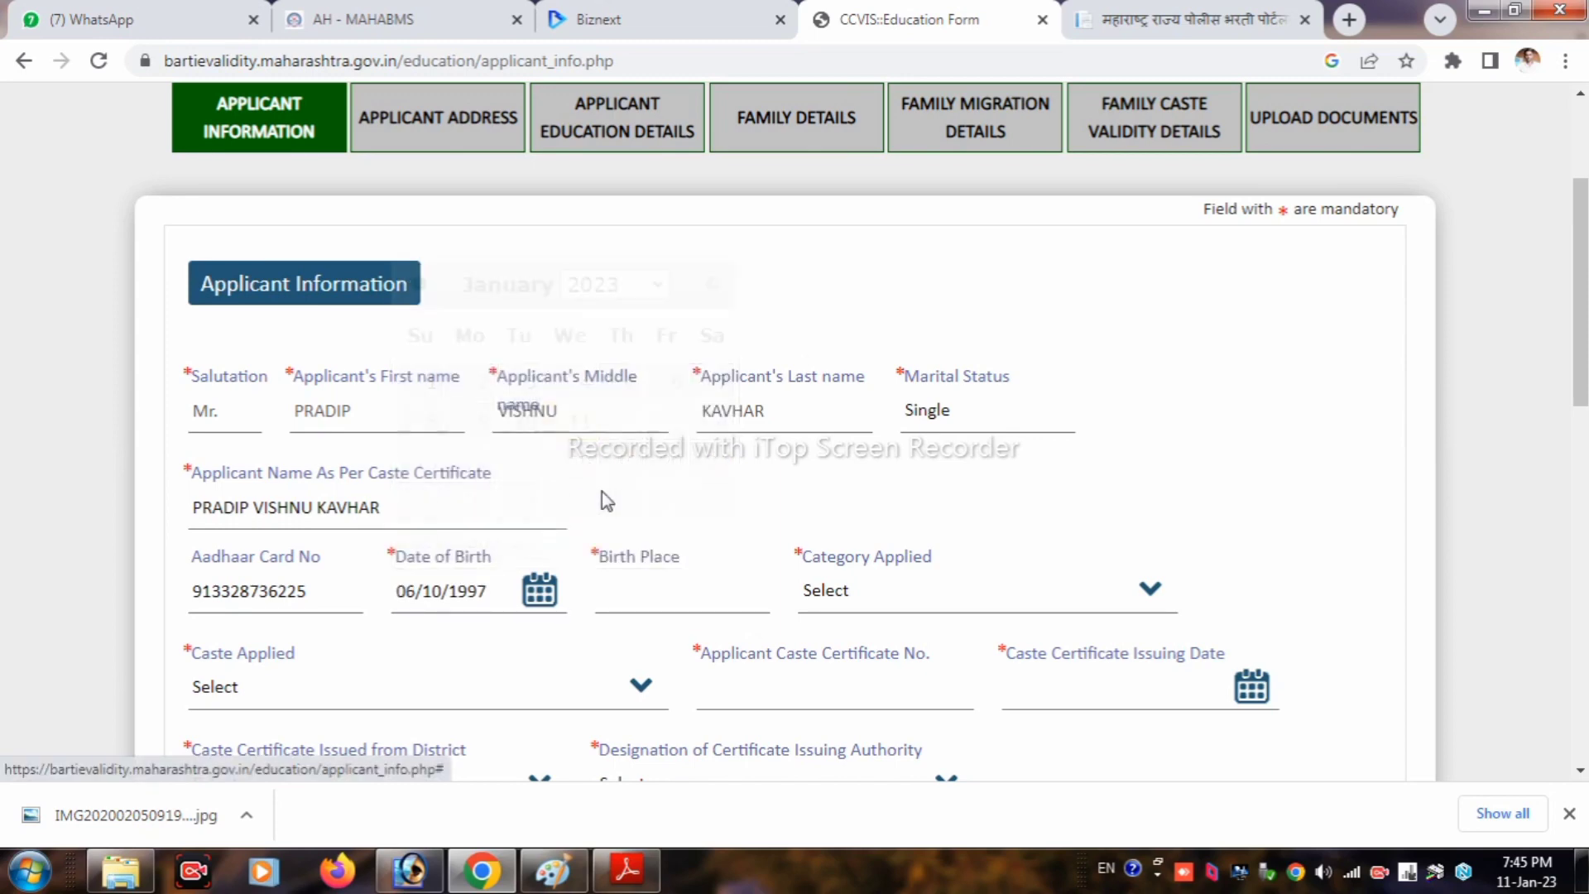
Step: Enter birth place TAMSI, category Other Backward Class and caste Kunbi (83)
{"action": "left_click", "coordinate": [659, 604]}
{"action": "type", "text": "T"}
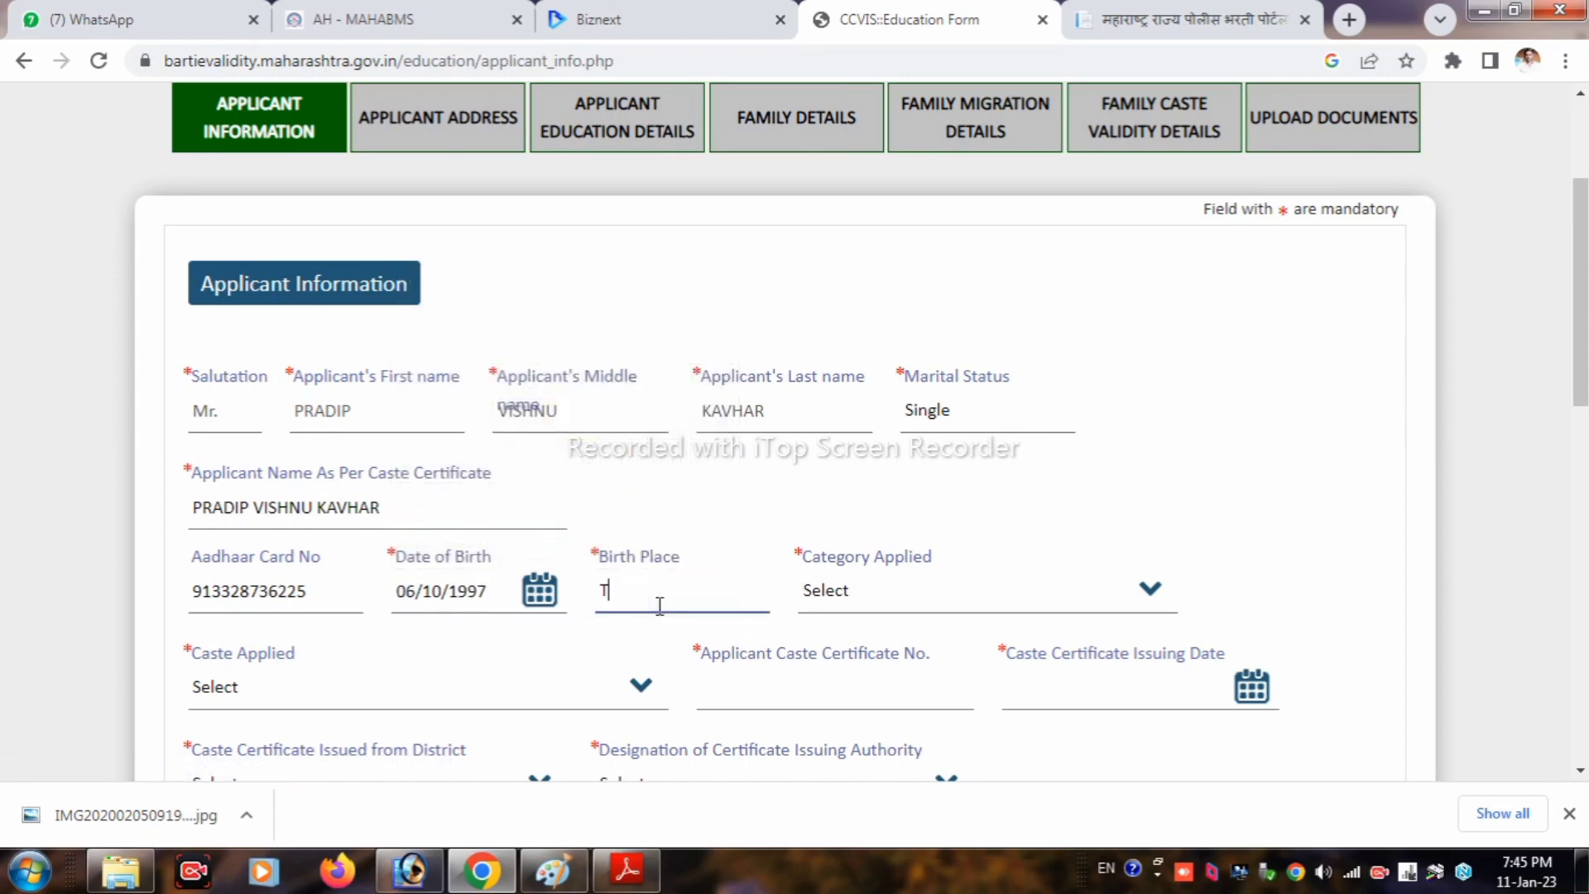
{"action": "type", "text": "AMSI"}
{"action": "key", "text": "Tab"}
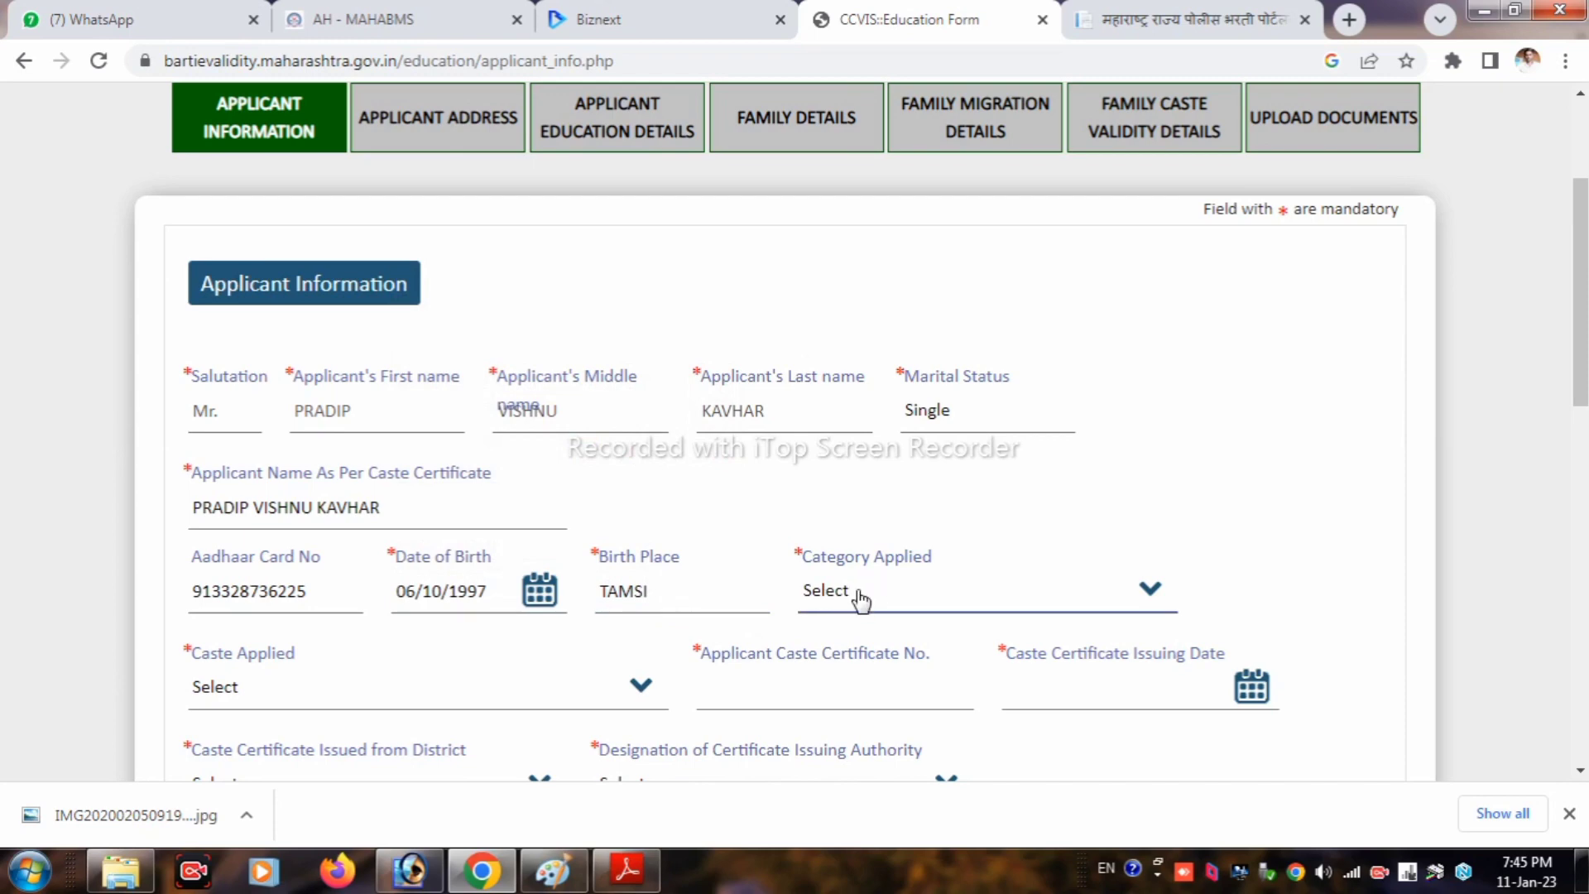
{"action": "left_click", "coordinate": [860, 599]}
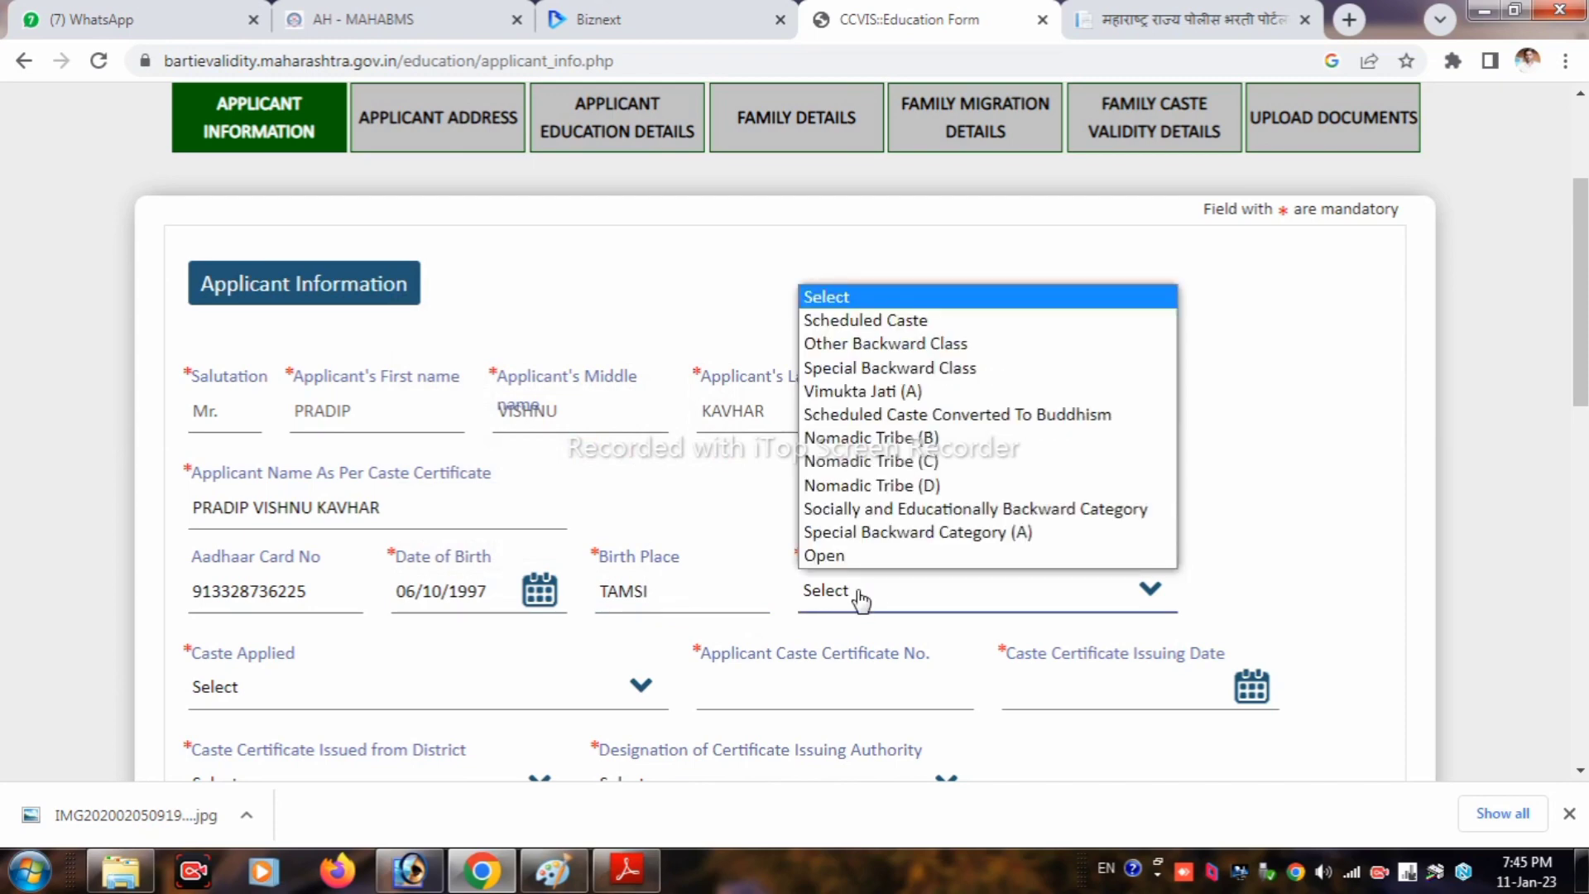
{"action": "left_click", "coordinate": [846, 344]}
{"action": "scroll", "coordinate": [858, 497], "scroll_direction": "down", "scroll_amount": 1}
{"action": "scroll", "coordinate": [859, 496], "scroll_direction": "down", "scroll_amount": 1}
{"action": "left_click", "coordinate": [343, 568]}
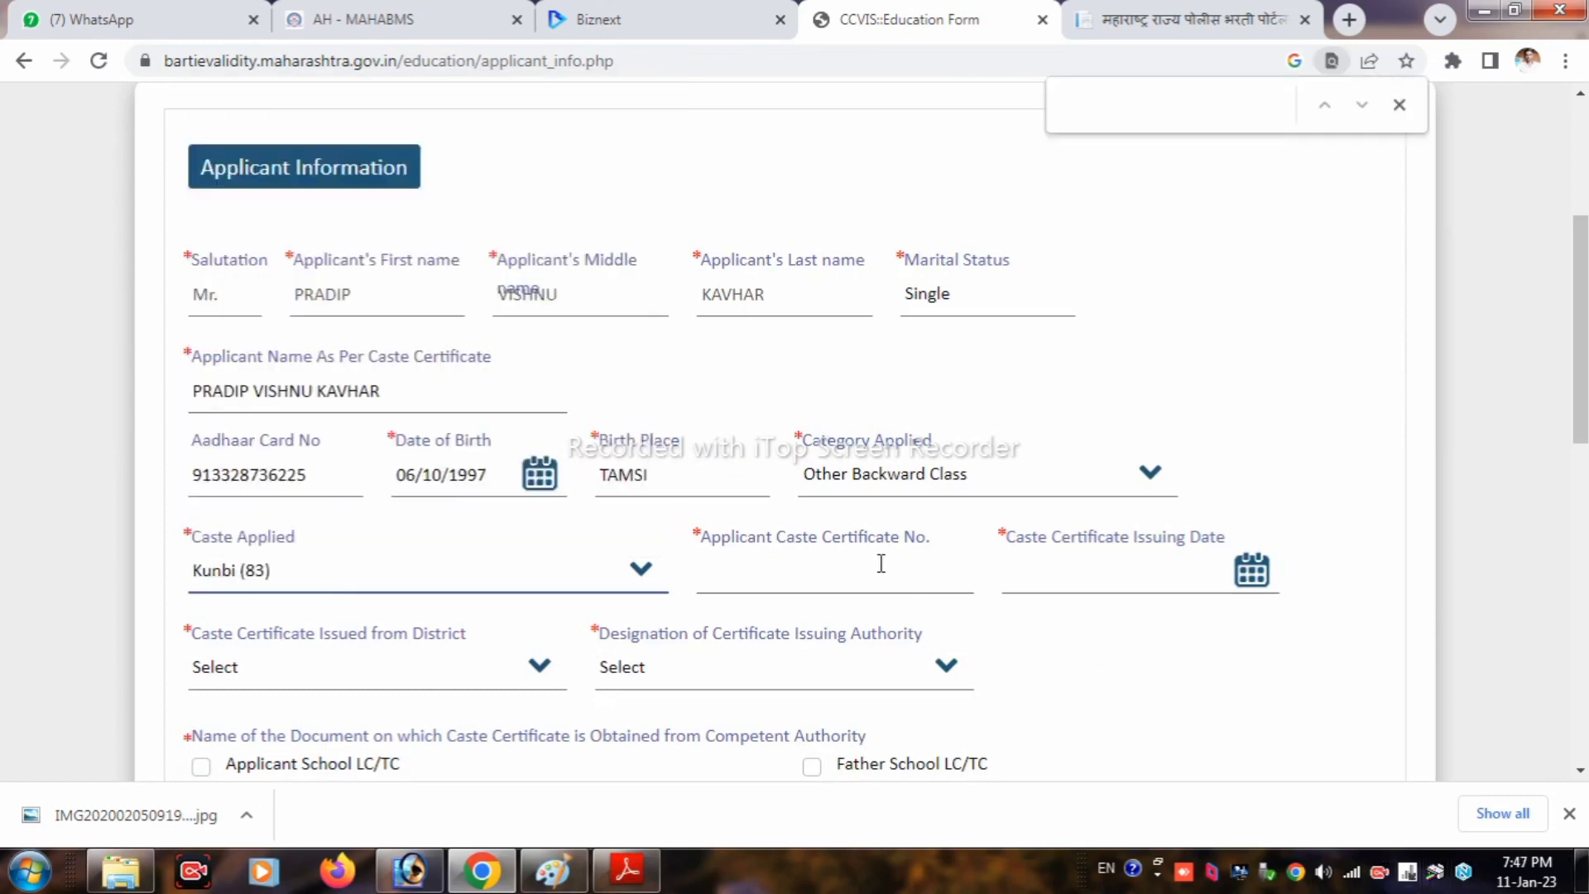
{"action": "left_click", "coordinate": [815, 577]}
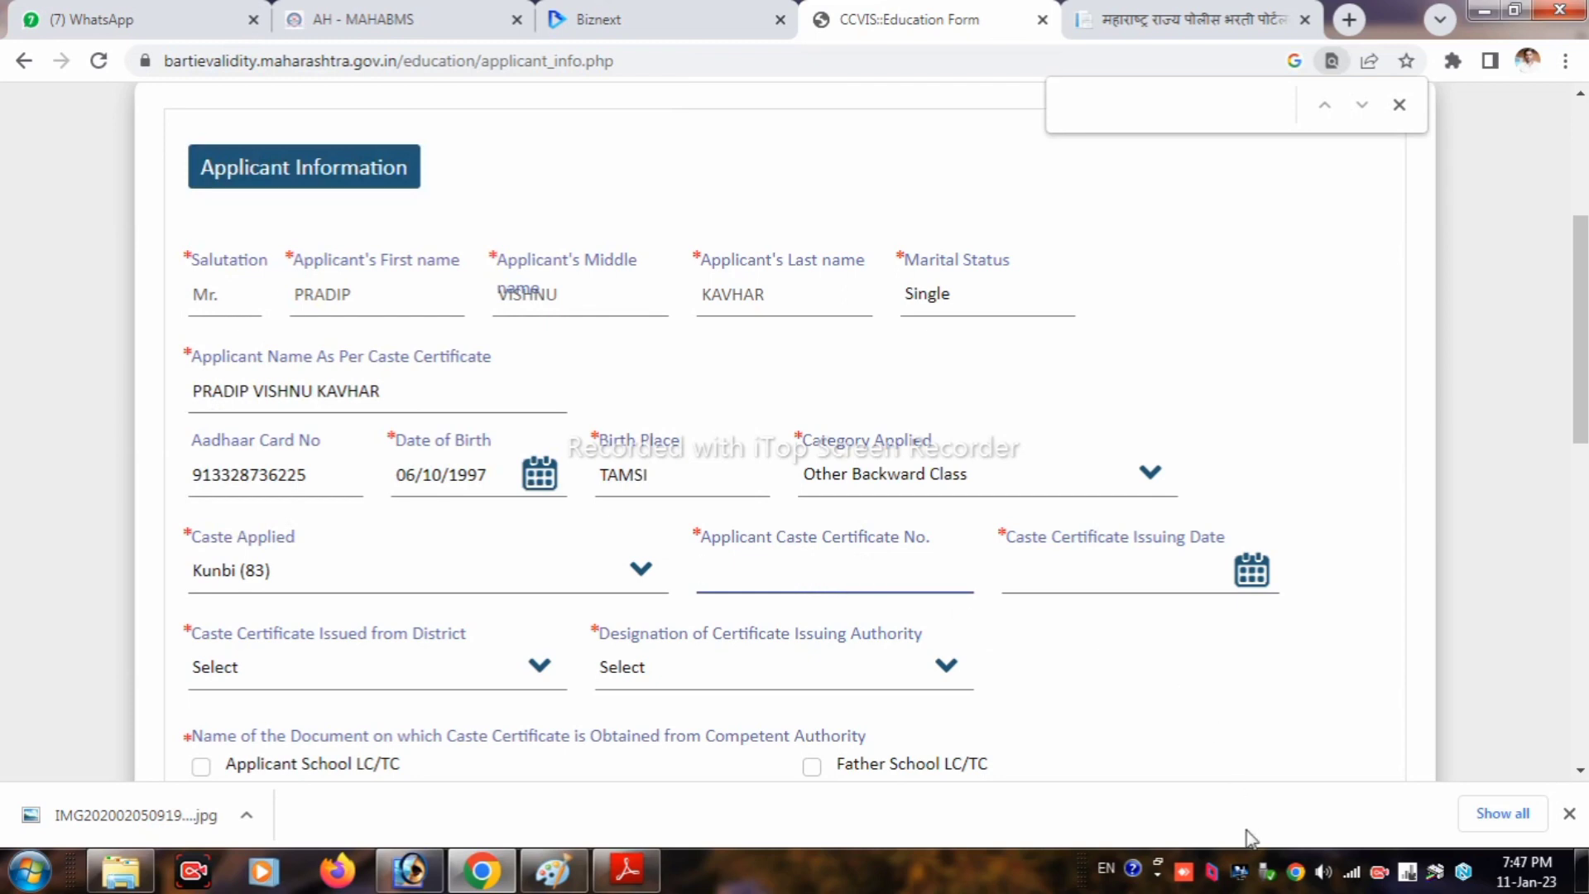
Step: Enter the certificate number, issue date 24/02/2015, district Washim and issuer Sub Divisional Officer
{"action": "key", "text": "Tab"}
{"action": "left_click", "coordinate": [299, 671]}
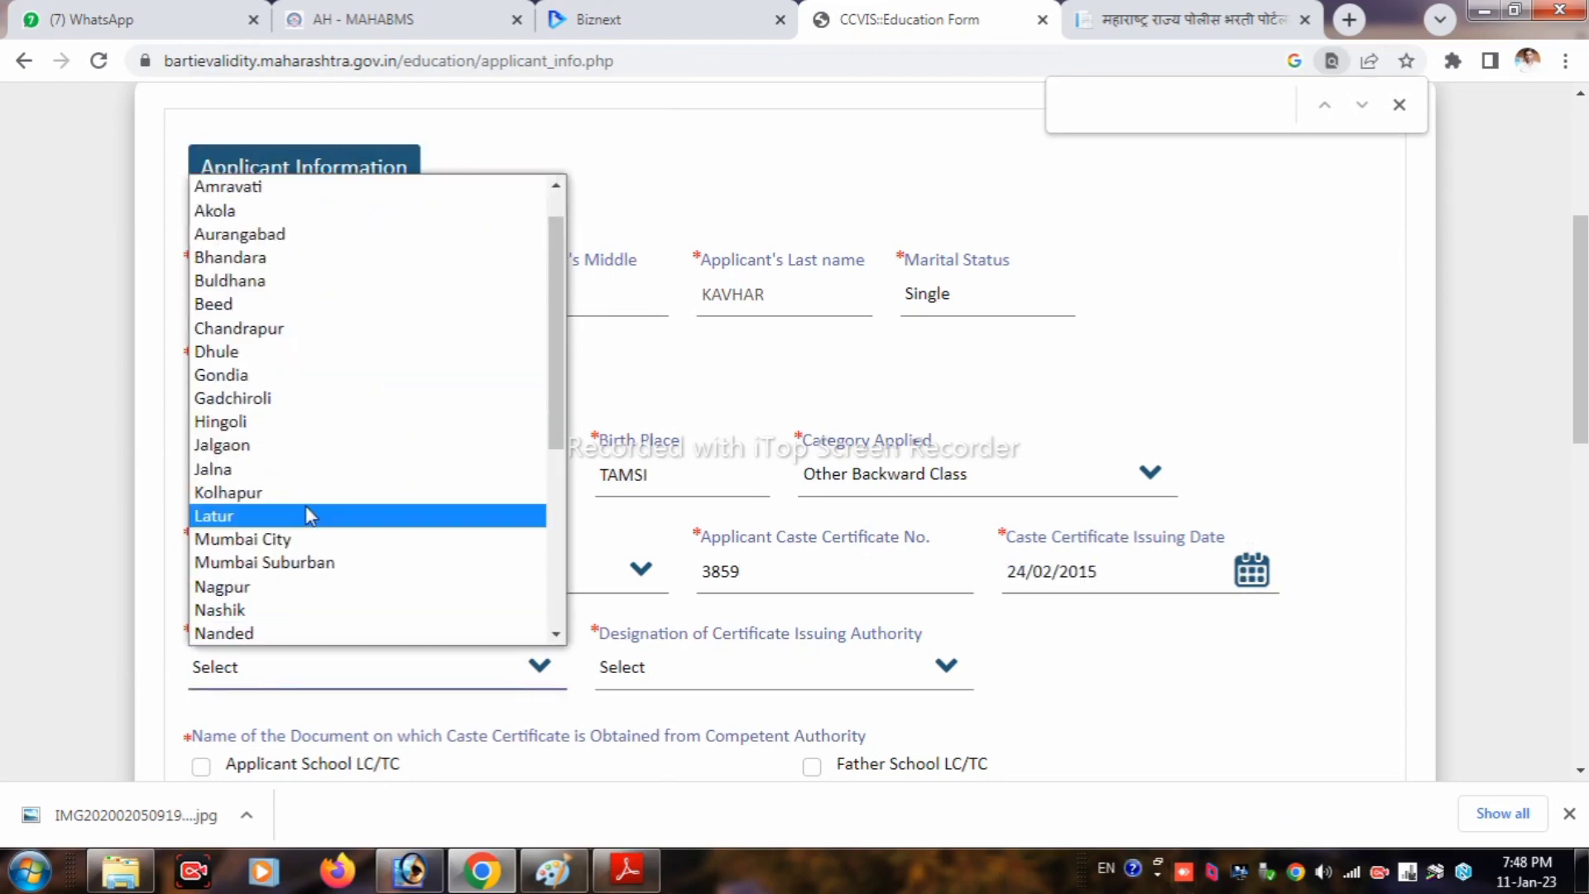
{"action": "scroll", "coordinate": [307, 515], "scroll_direction": "down", "scroll_amount": 5}
{"action": "left_click", "coordinate": [248, 608]}
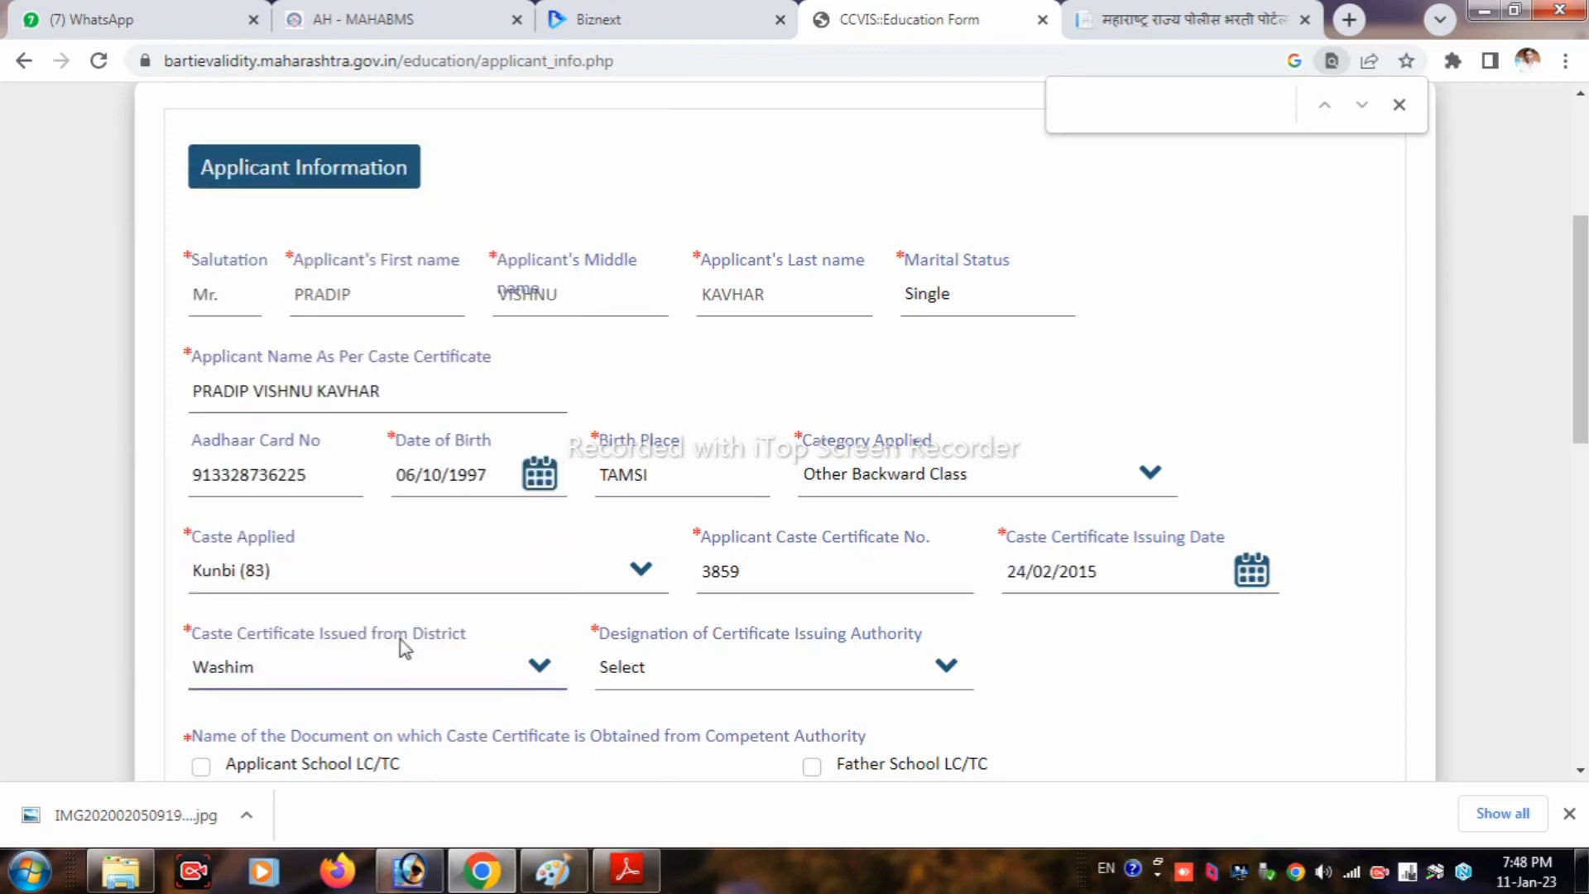
{"action": "left_click", "coordinate": [673, 684]}
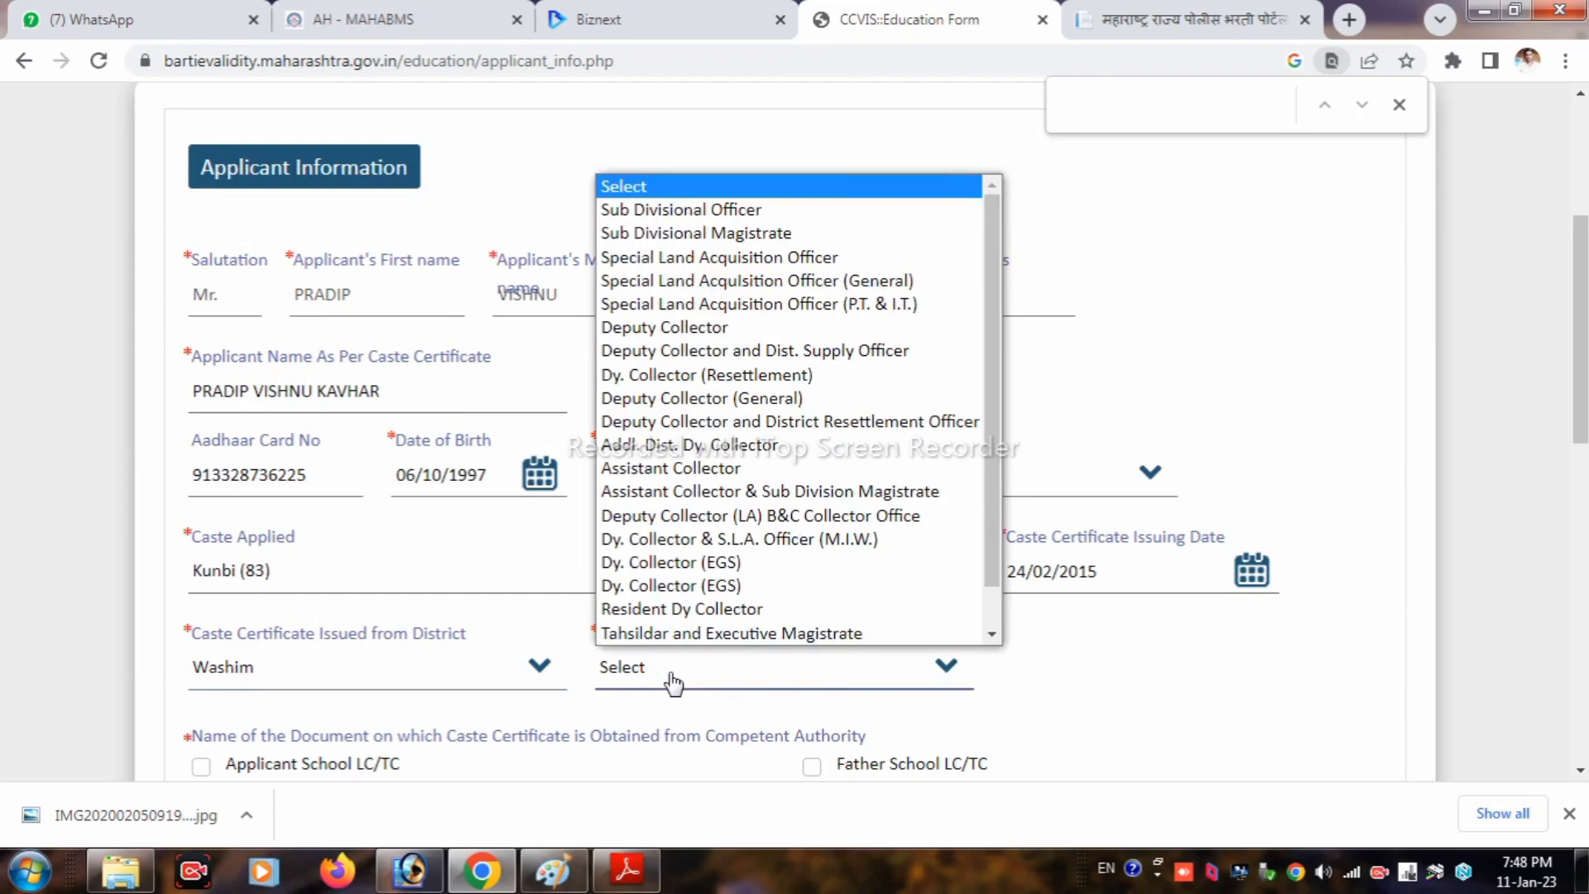
{"action": "left_click", "coordinate": [655, 212]}
{"action": "scroll", "coordinate": [791, 540], "scroll_direction": "down", "scroll_amount": 3}
{"action": "scroll", "coordinate": [648, 557], "scroll_direction": "down", "scroll_amount": 2}
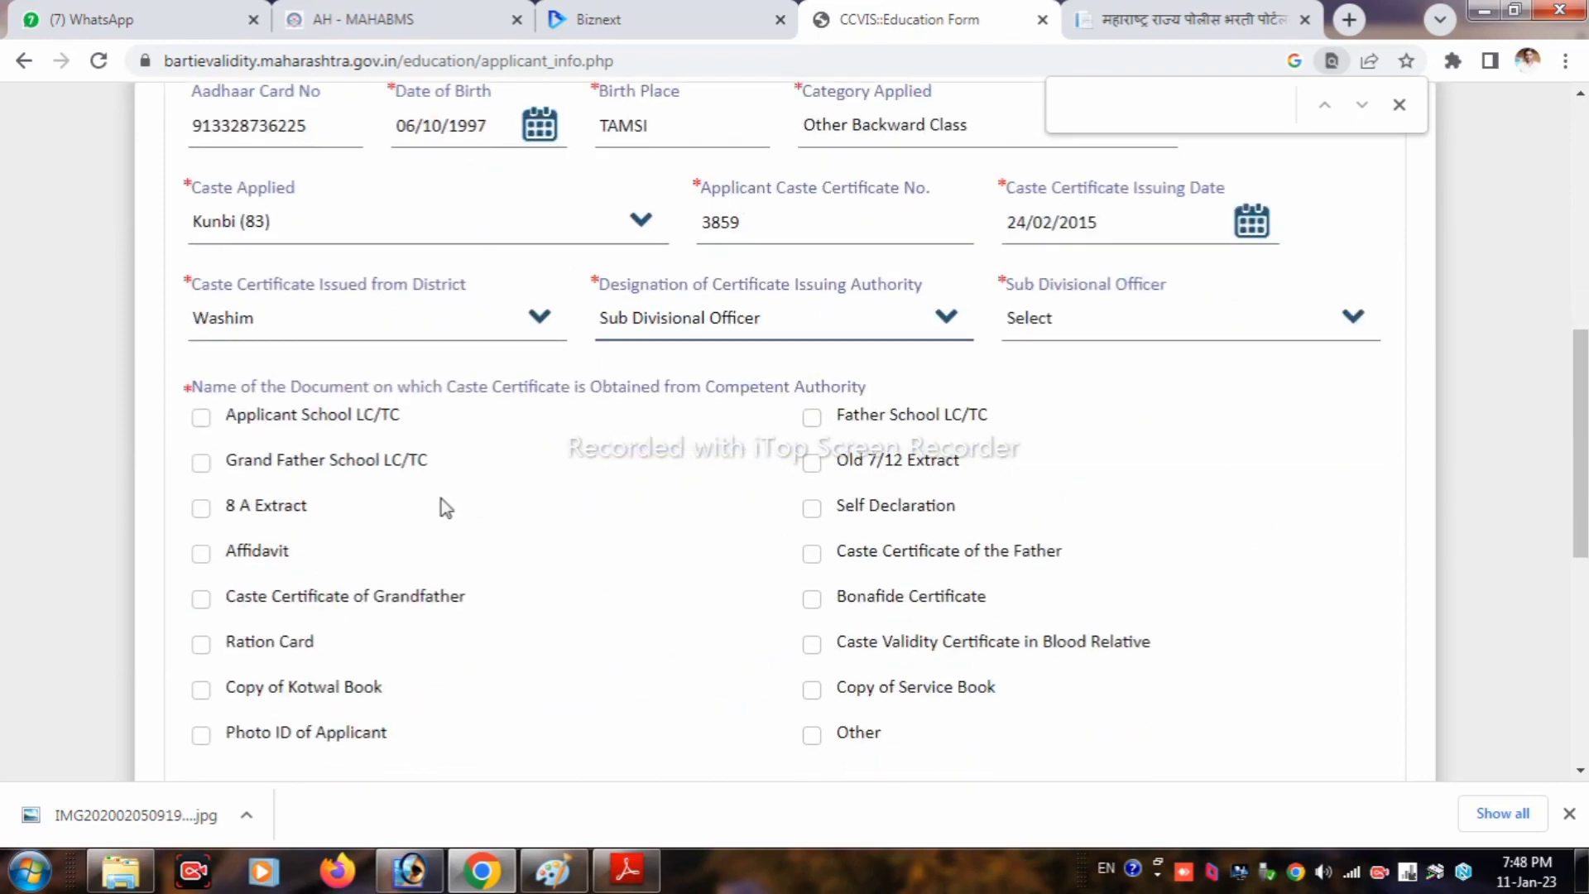
Step: Tick Applicant School LC/TC, Ration Card, Copy of Kotwal Book and Photo ID of Applicant
{"action": "left_click", "coordinate": [201, 418]}
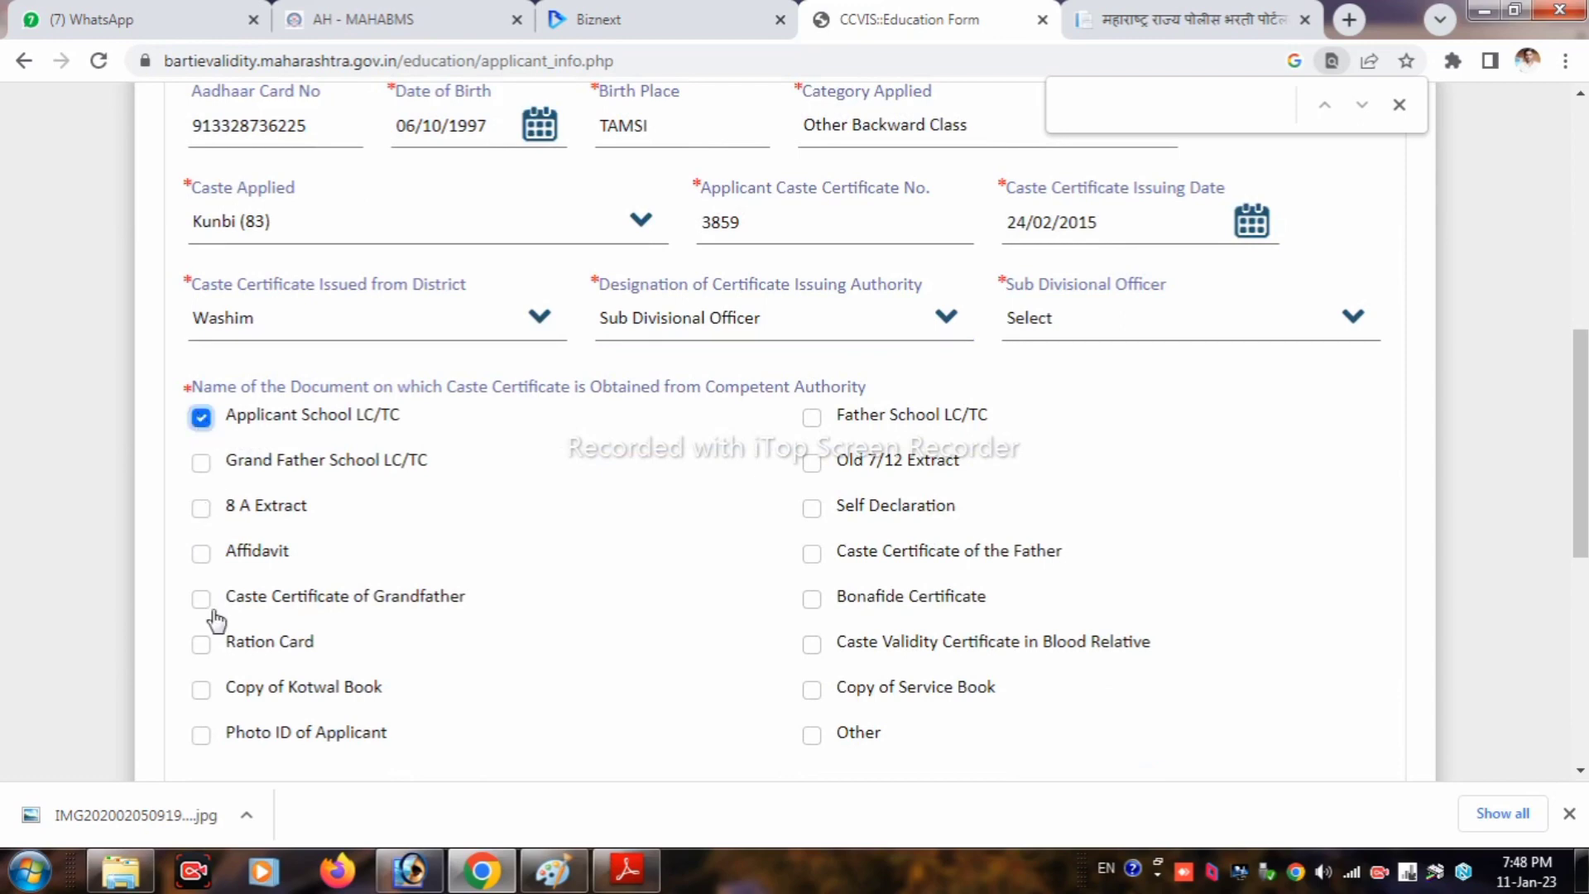
{"action": "left_click", "coordinate": [205, 650]}
{"action": "left_click", "coordinate": [204, 692]}
{"action": "left_click", "coordinate": [203, 736]}
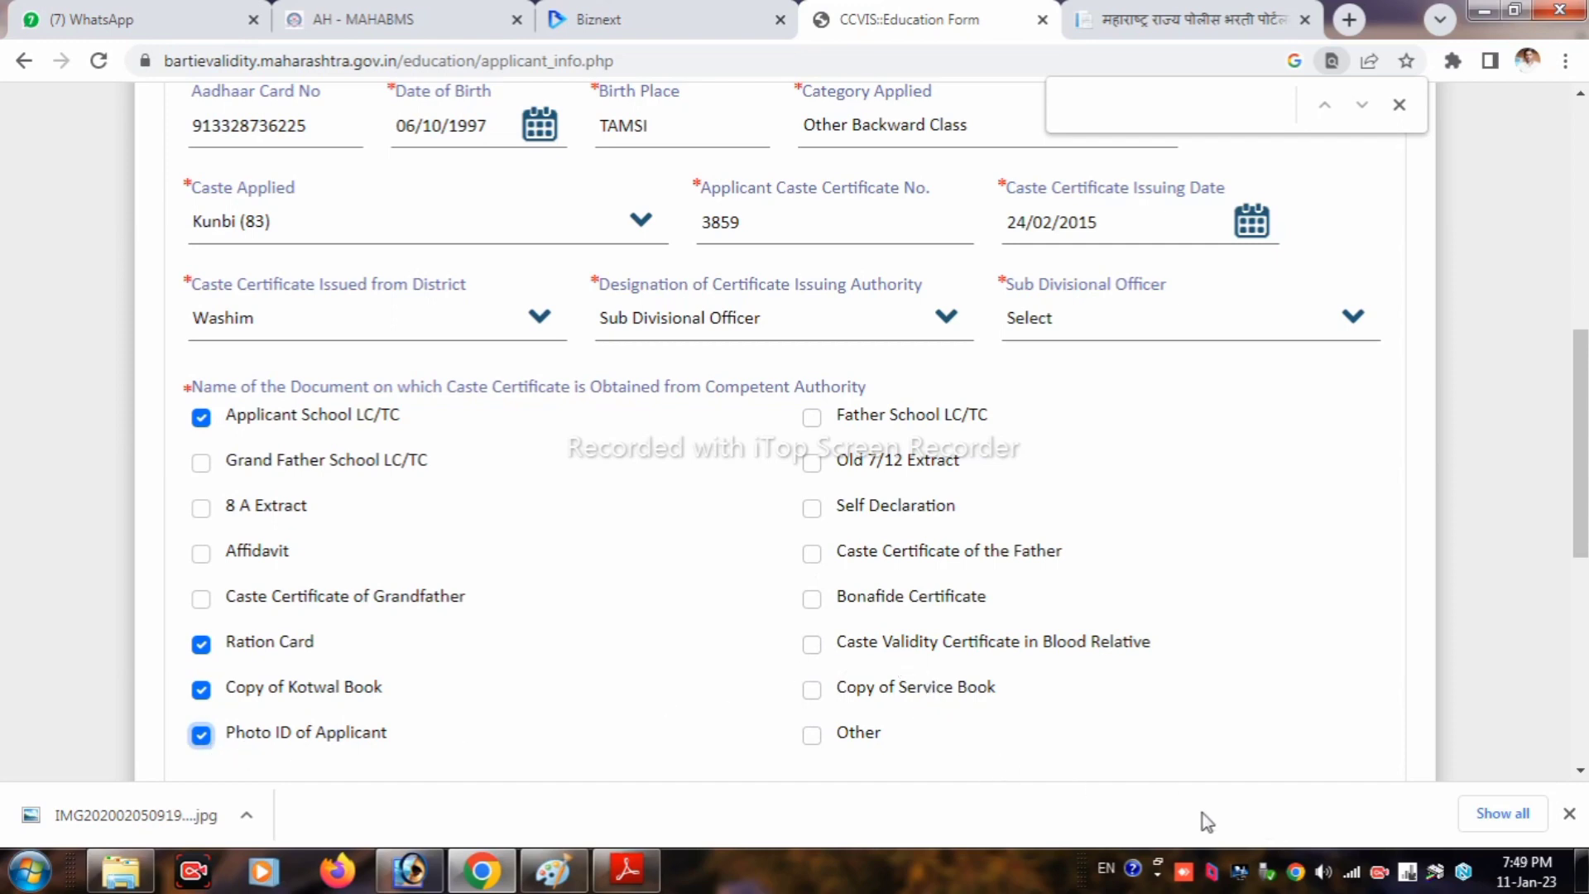
Step: Tick Other and enter mother tongue Marathi, dialect MARATHI and god/goddess VITTHAL
{"action": "left_click", "coordinate": [823, 736]}
{"action": "scroll", "coordinate": [836, 624], "scroll_direction": "down", "scroll_amount": 4}
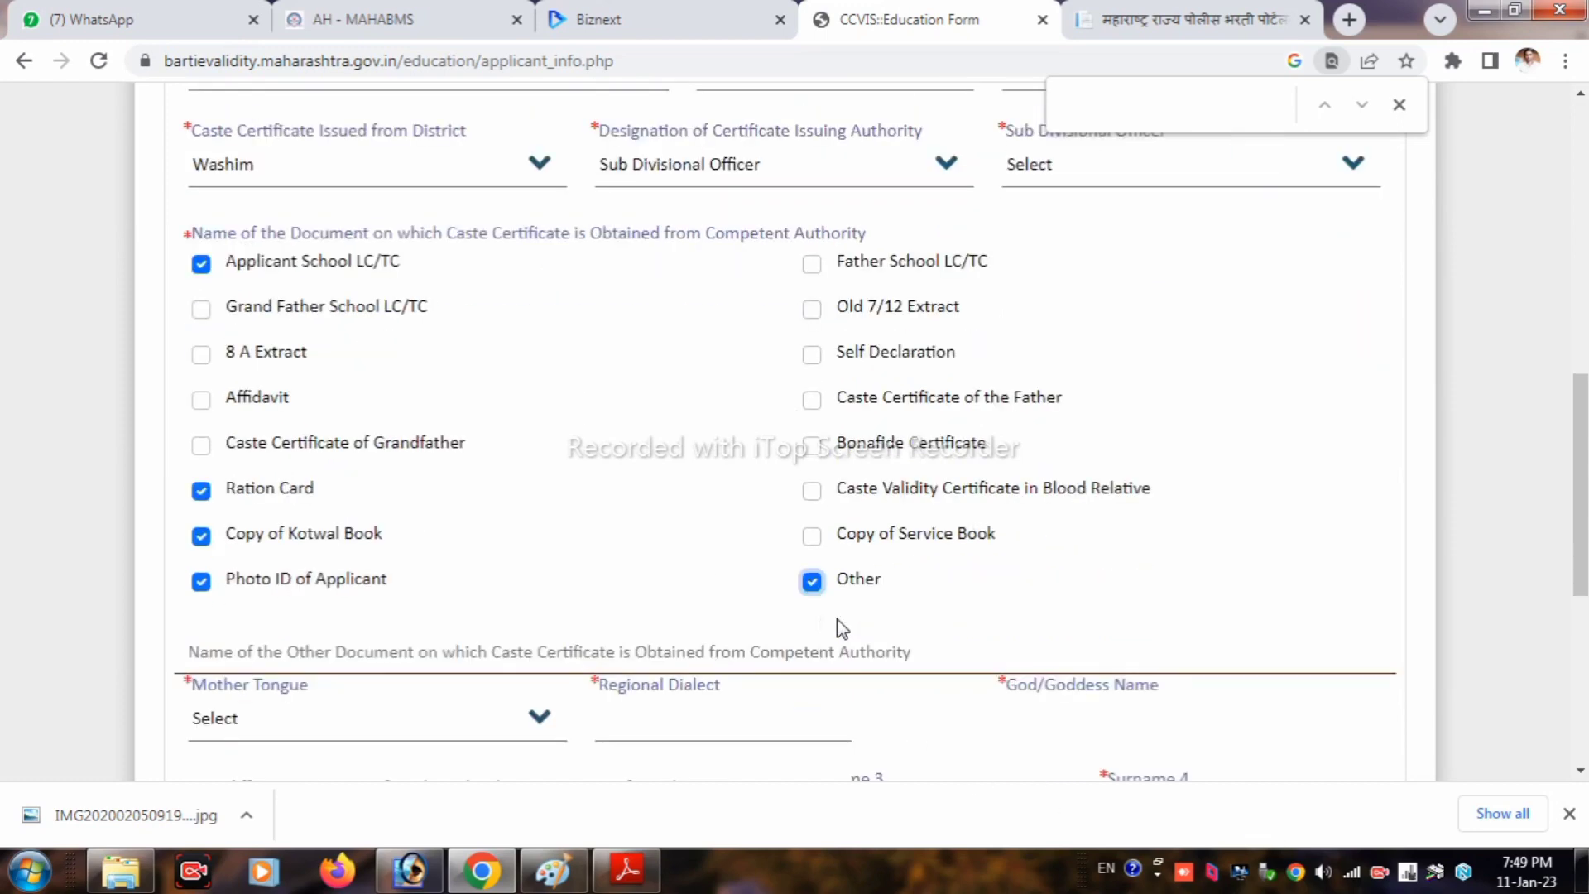
{"action": "left_click", "coordinate": [294, 538]}
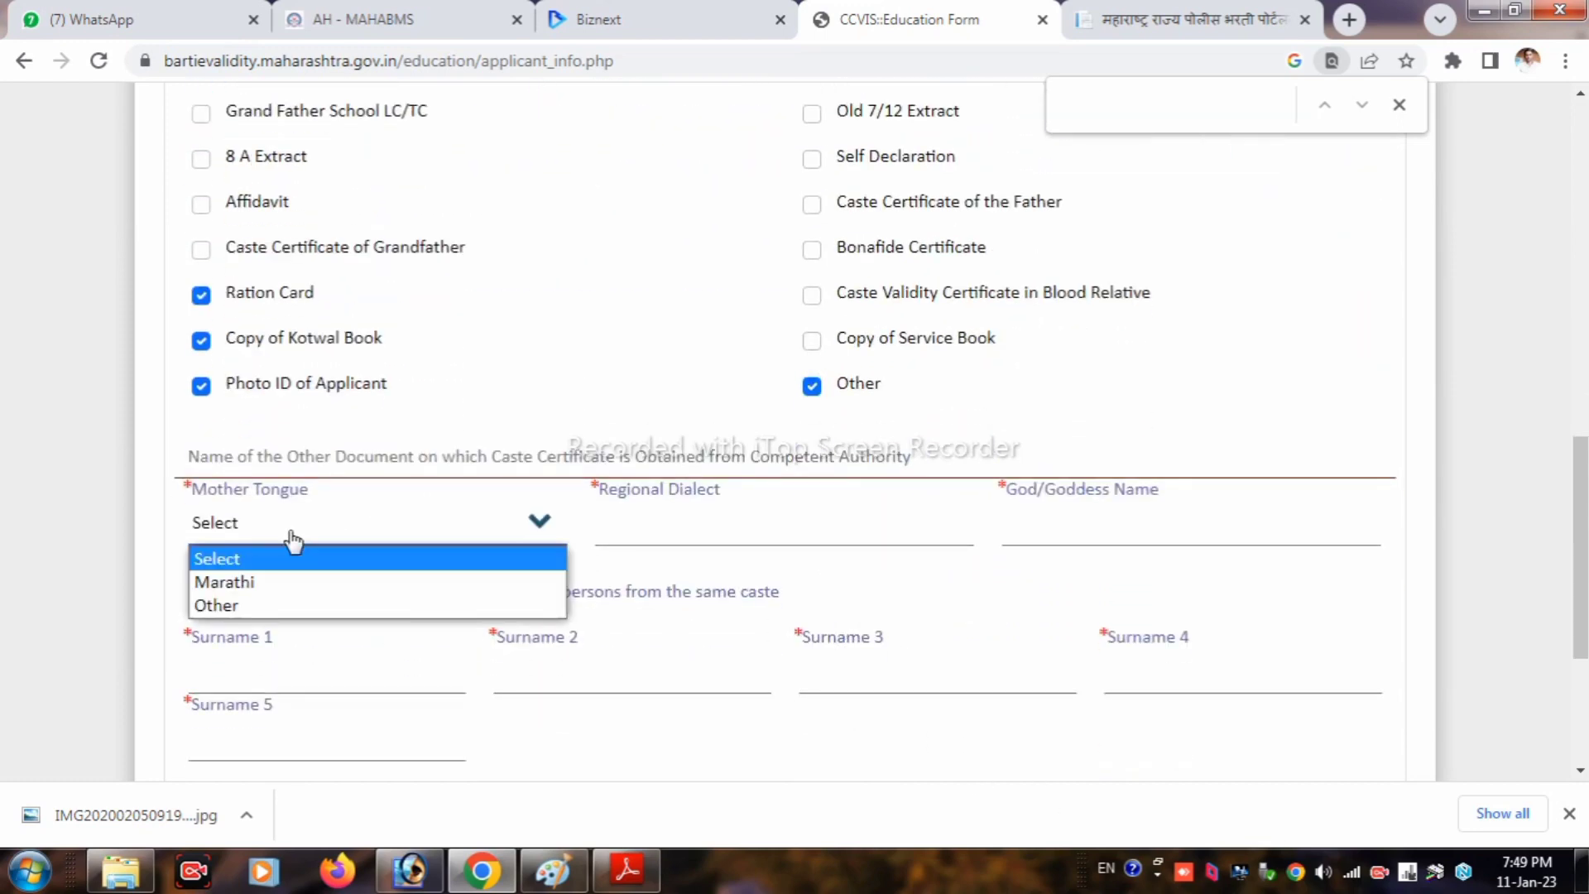
{"action": "left_click", "coordinate": [288, 590]}
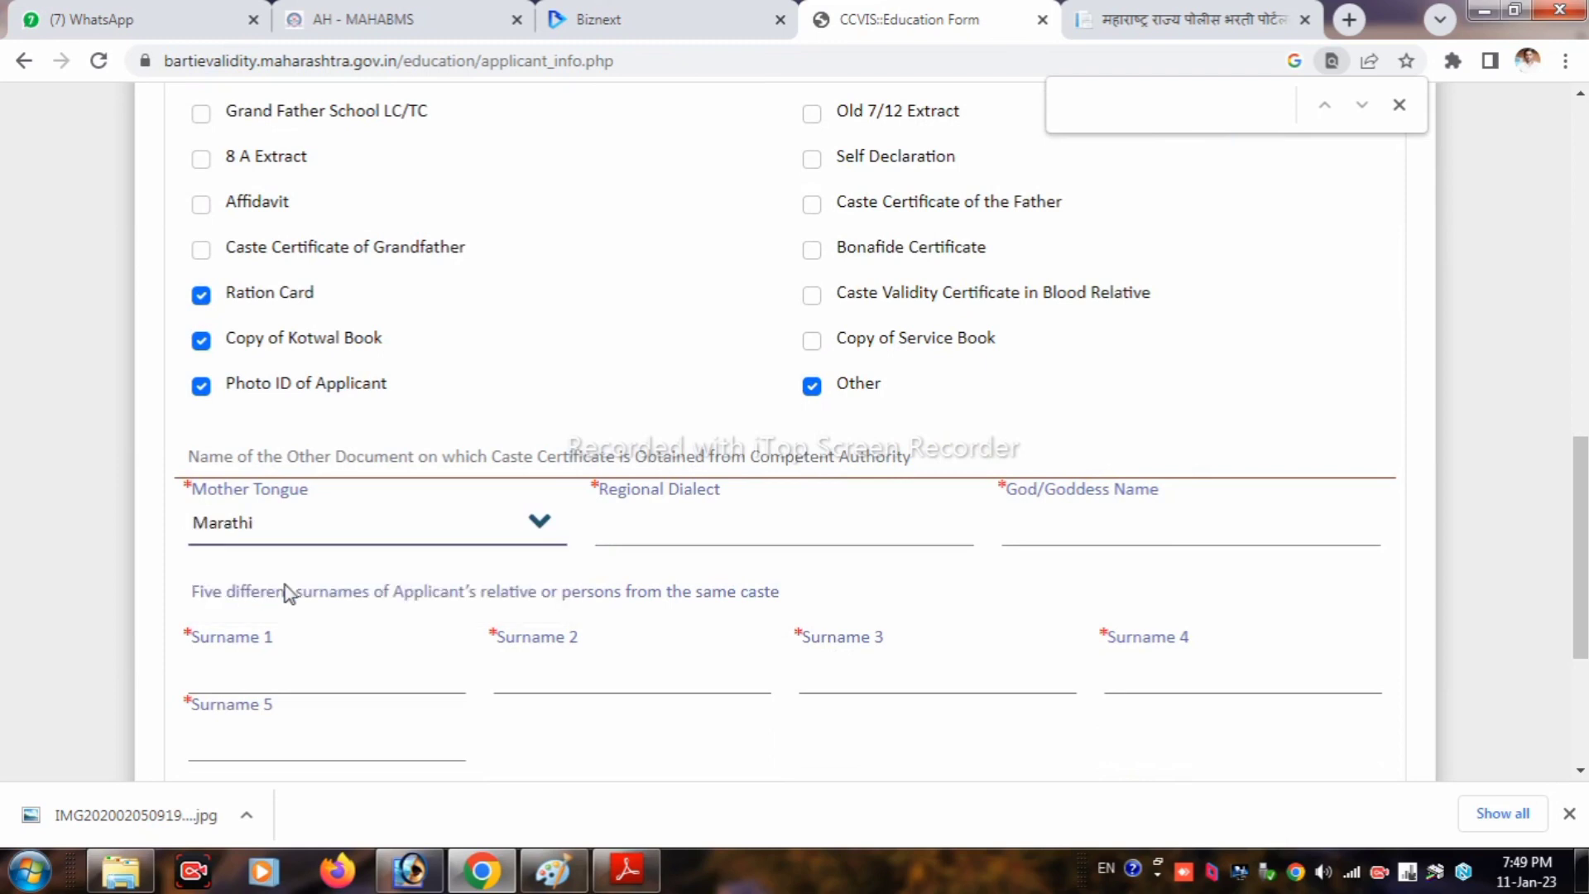
{"action": "left_click", "coordinate": [671, 531]}
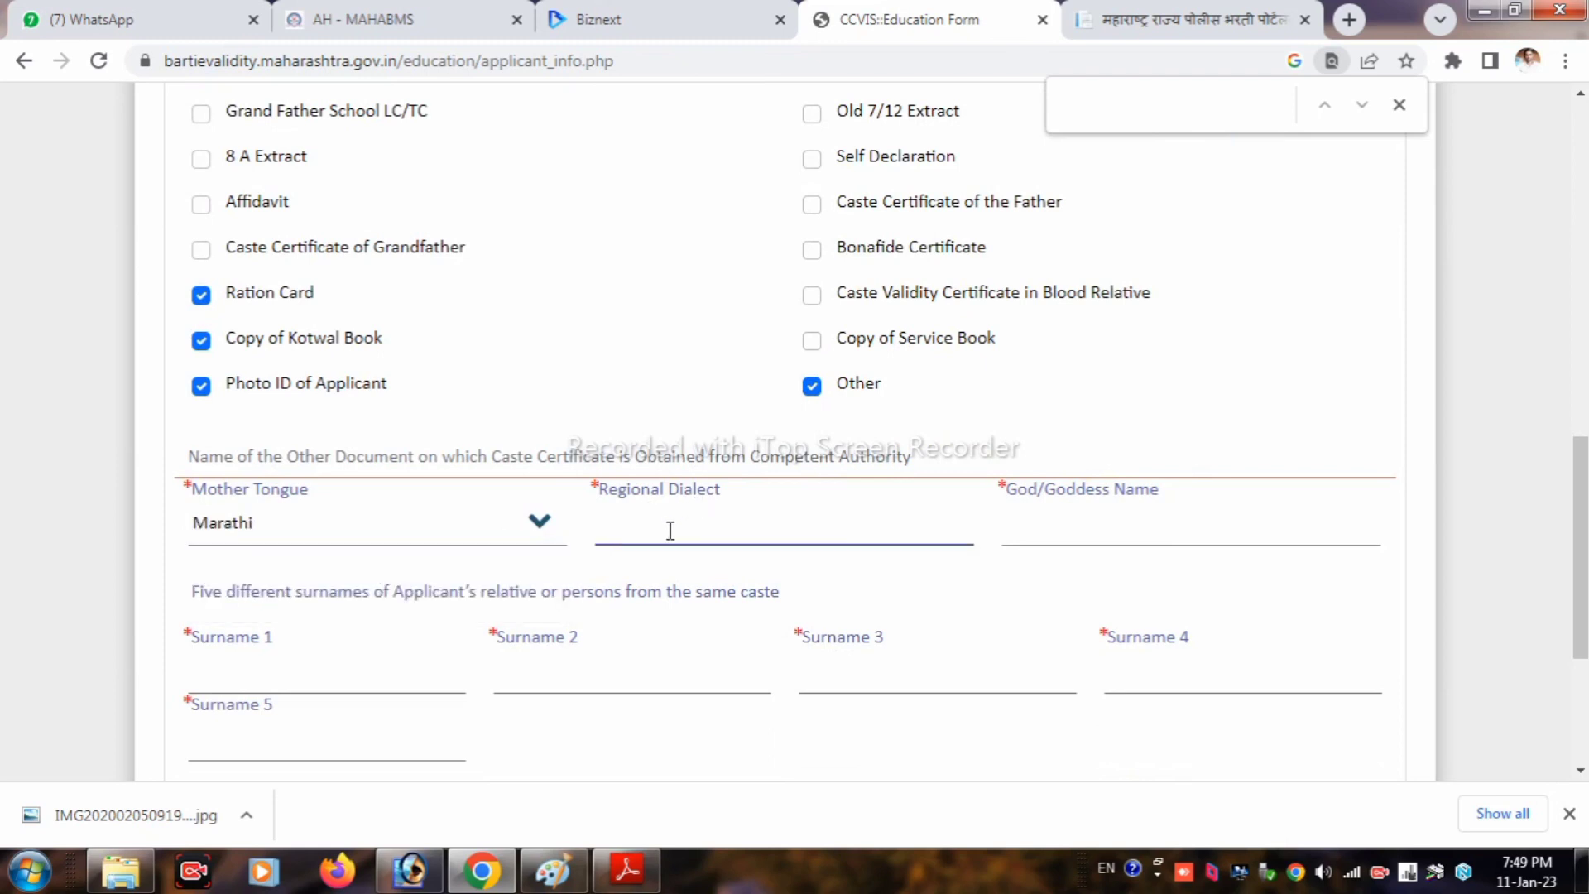
{"action": "type", "text": "MARATHI"}
{"action": "left_click", "coordinate": [1078, 536]}
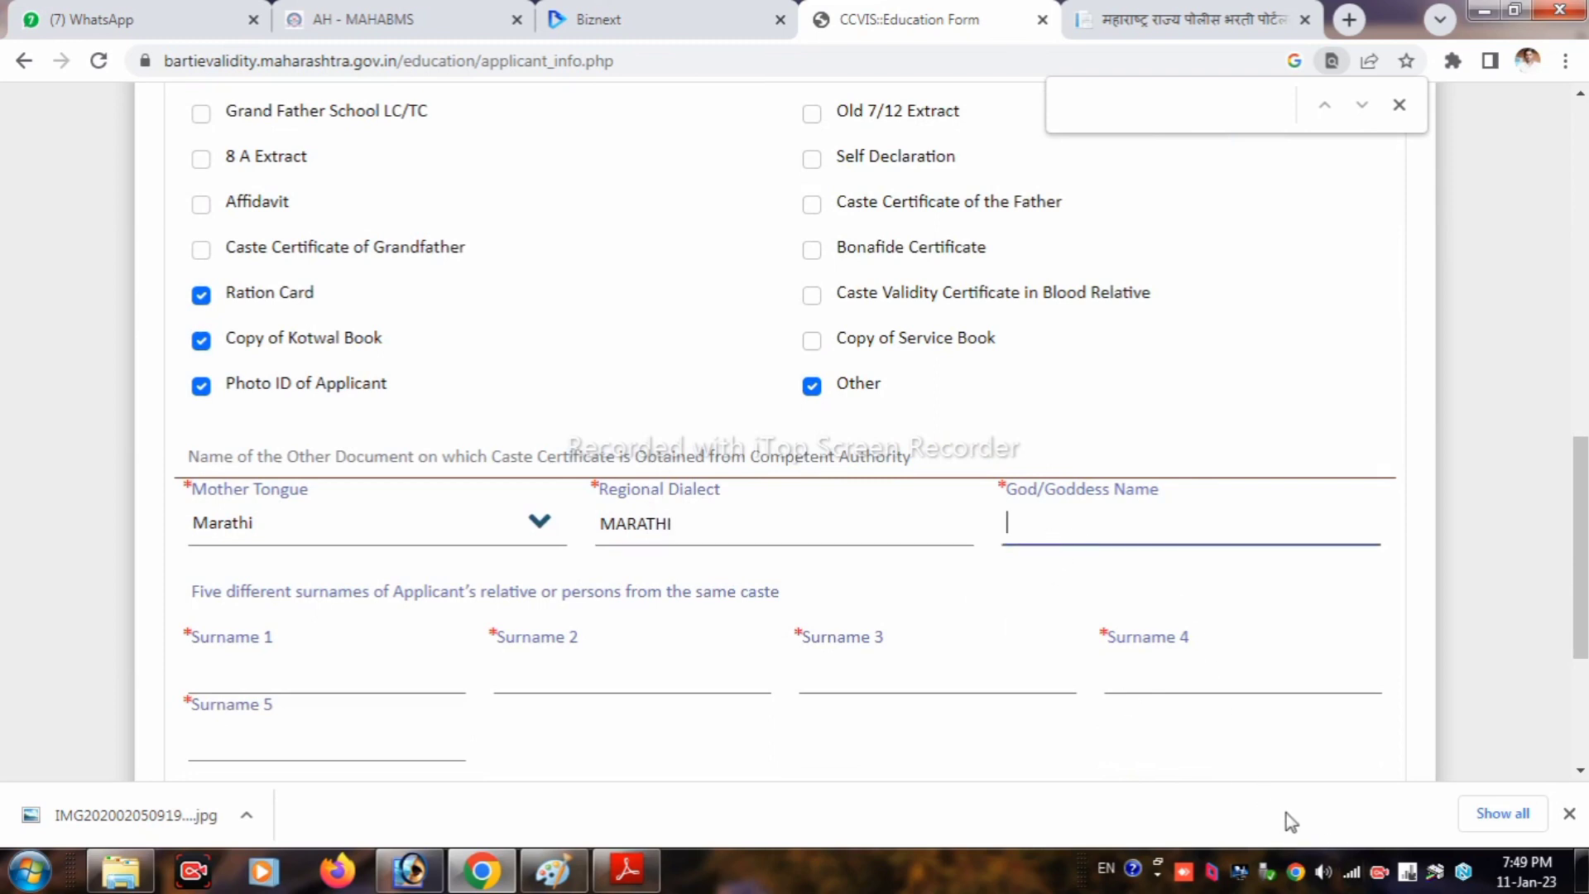
{"action": "key", "text": "Escape"}
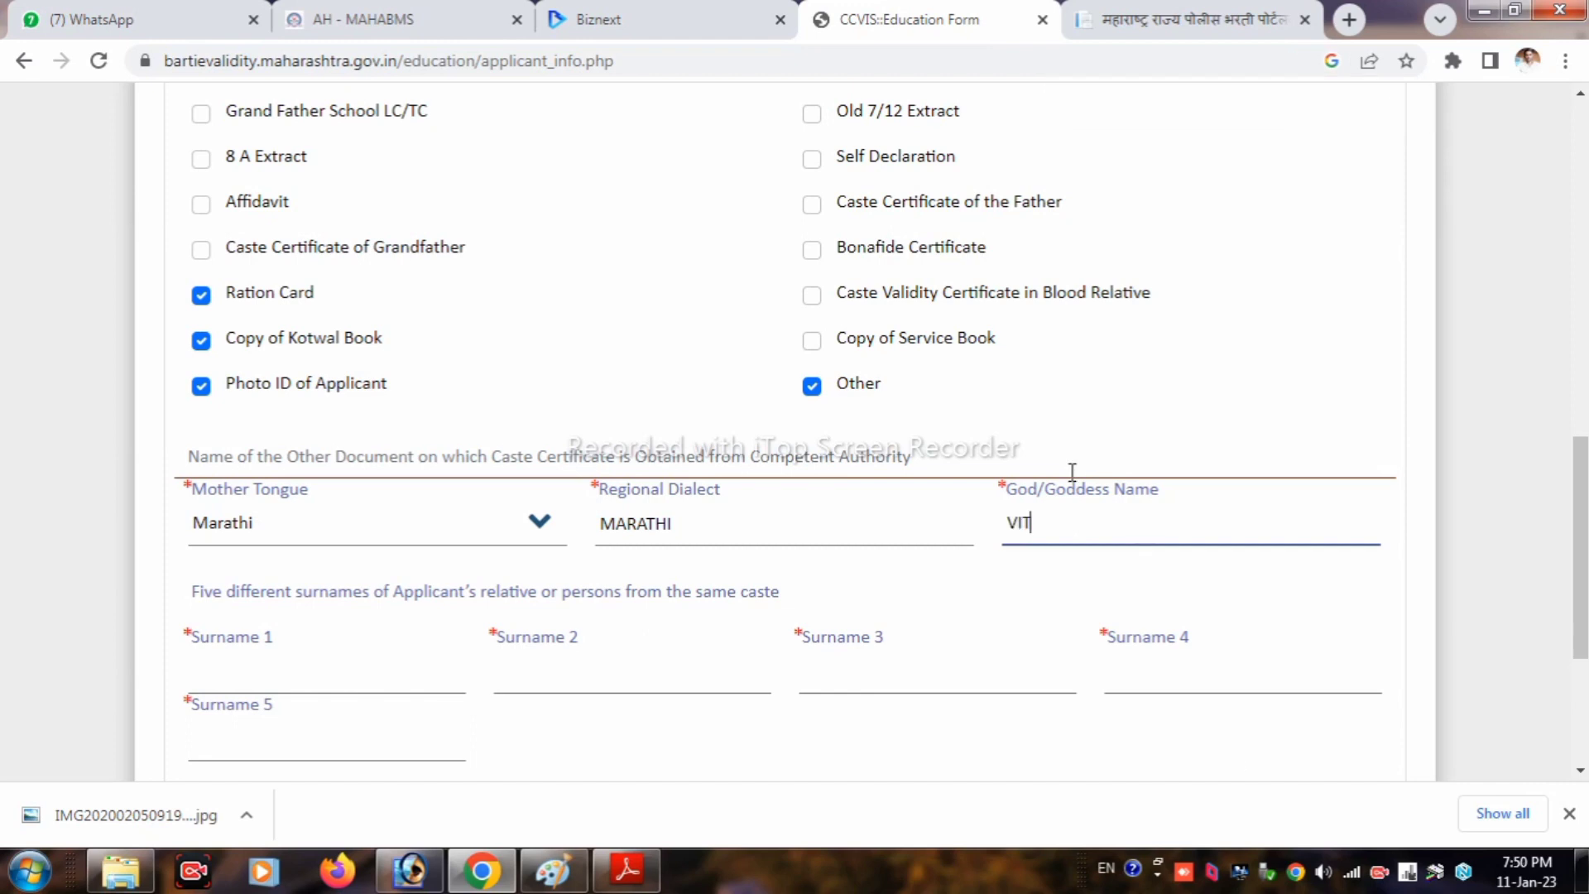
{"action": "type", "text": "VITTHAL"}
Step: Step through the five relatives' surname fields
{"action": "left_click", "coordinate": [323, 687]}
{"action": "left_click", "coordinate": [549, 681]}
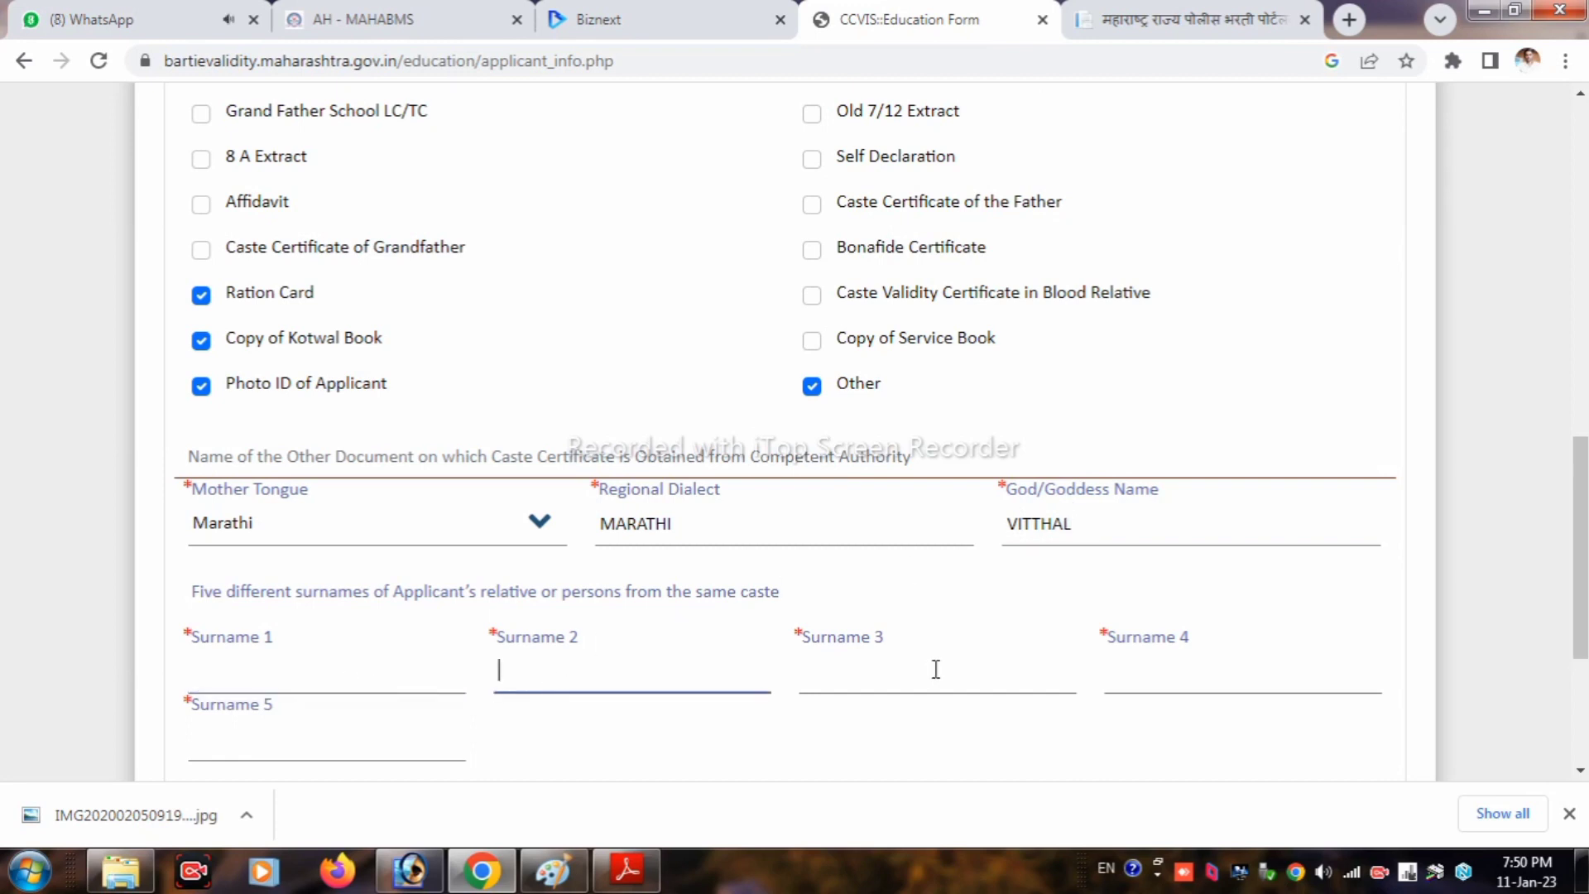
{"action": "left_click", "coordinate": [1043, 669]}
{"action": "left_click", "coordinate": [1137, 660]}
{"action": "left_click", "coordinate": [366, 750]}
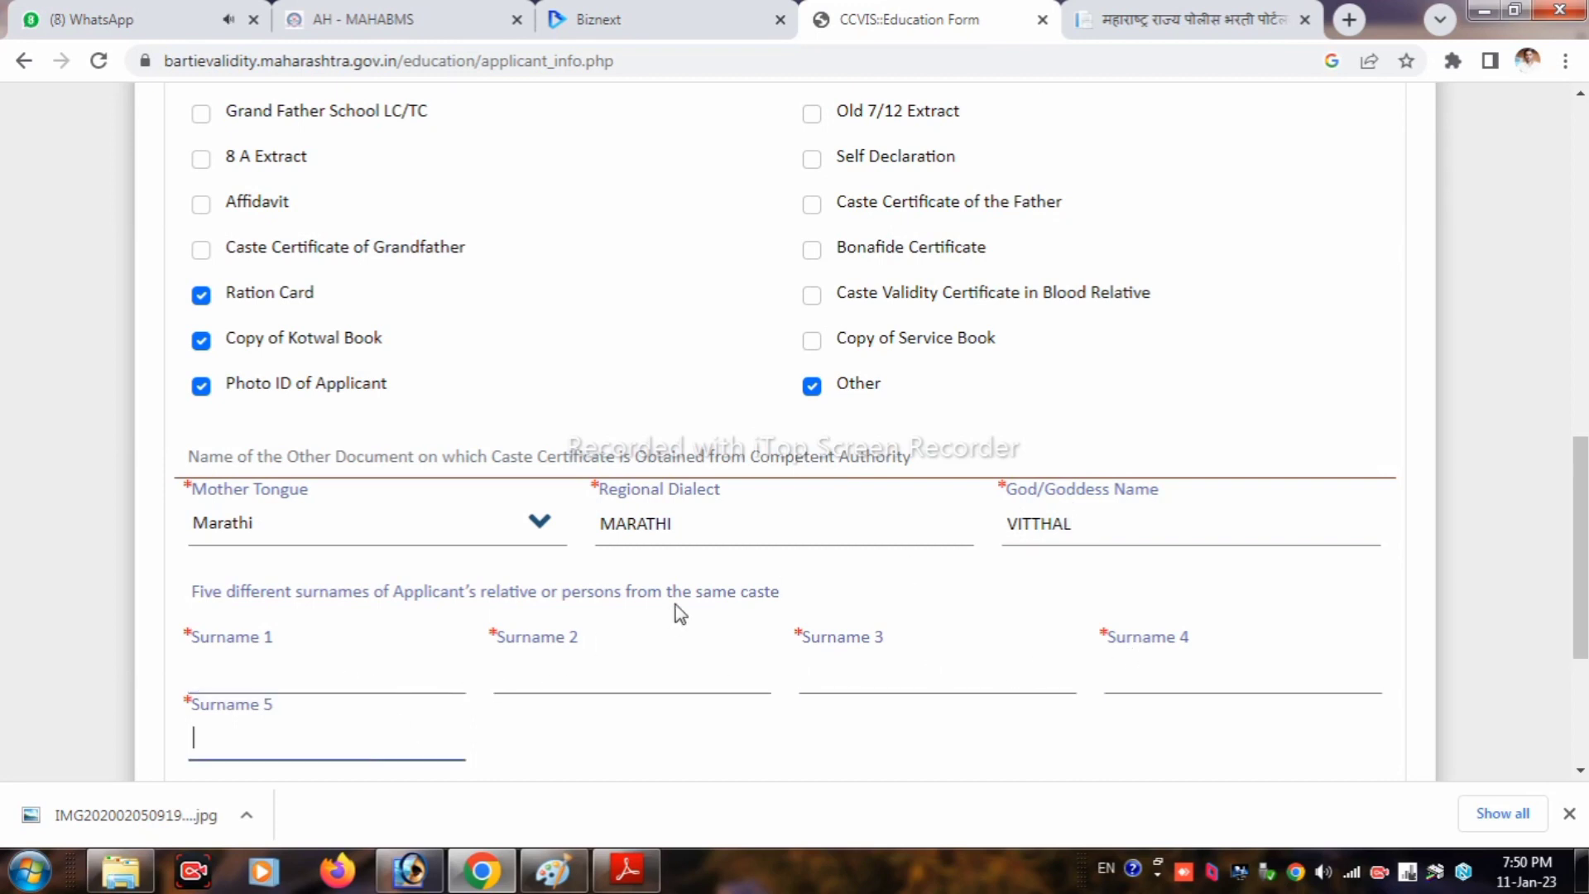
{"action": "scroll", "coordinate": [677, 613], "scroll_direction": "down", "scroll_amount": 1}
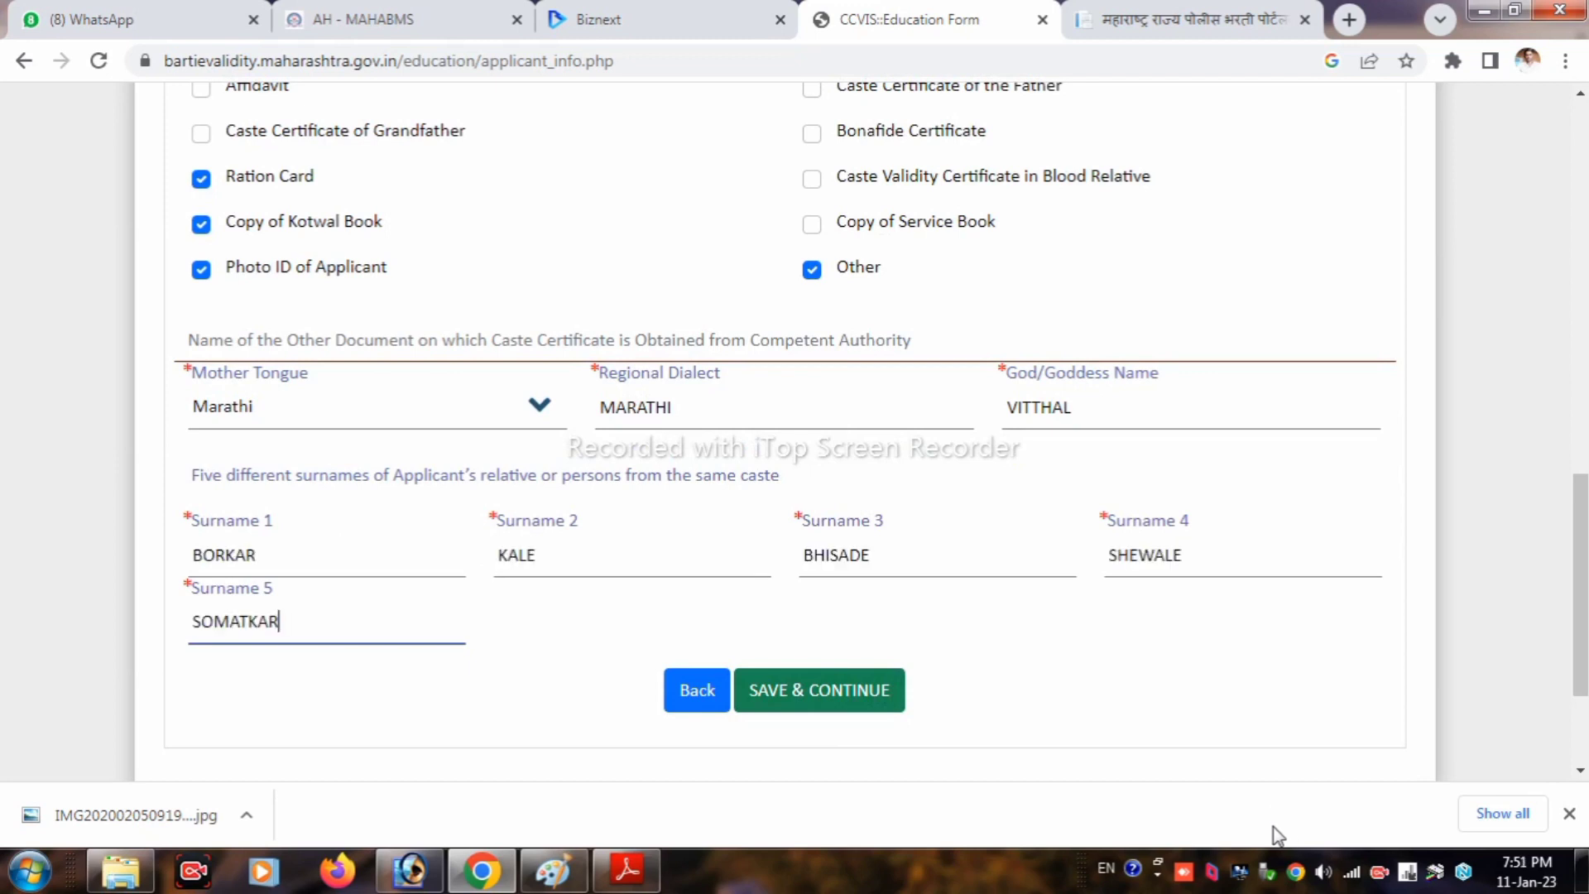
Step: Choose Washim as Sub Divisional Officer and save the applicant information, confirming each prompt
{"action": "left_click", "coordinate": [886, 711]}
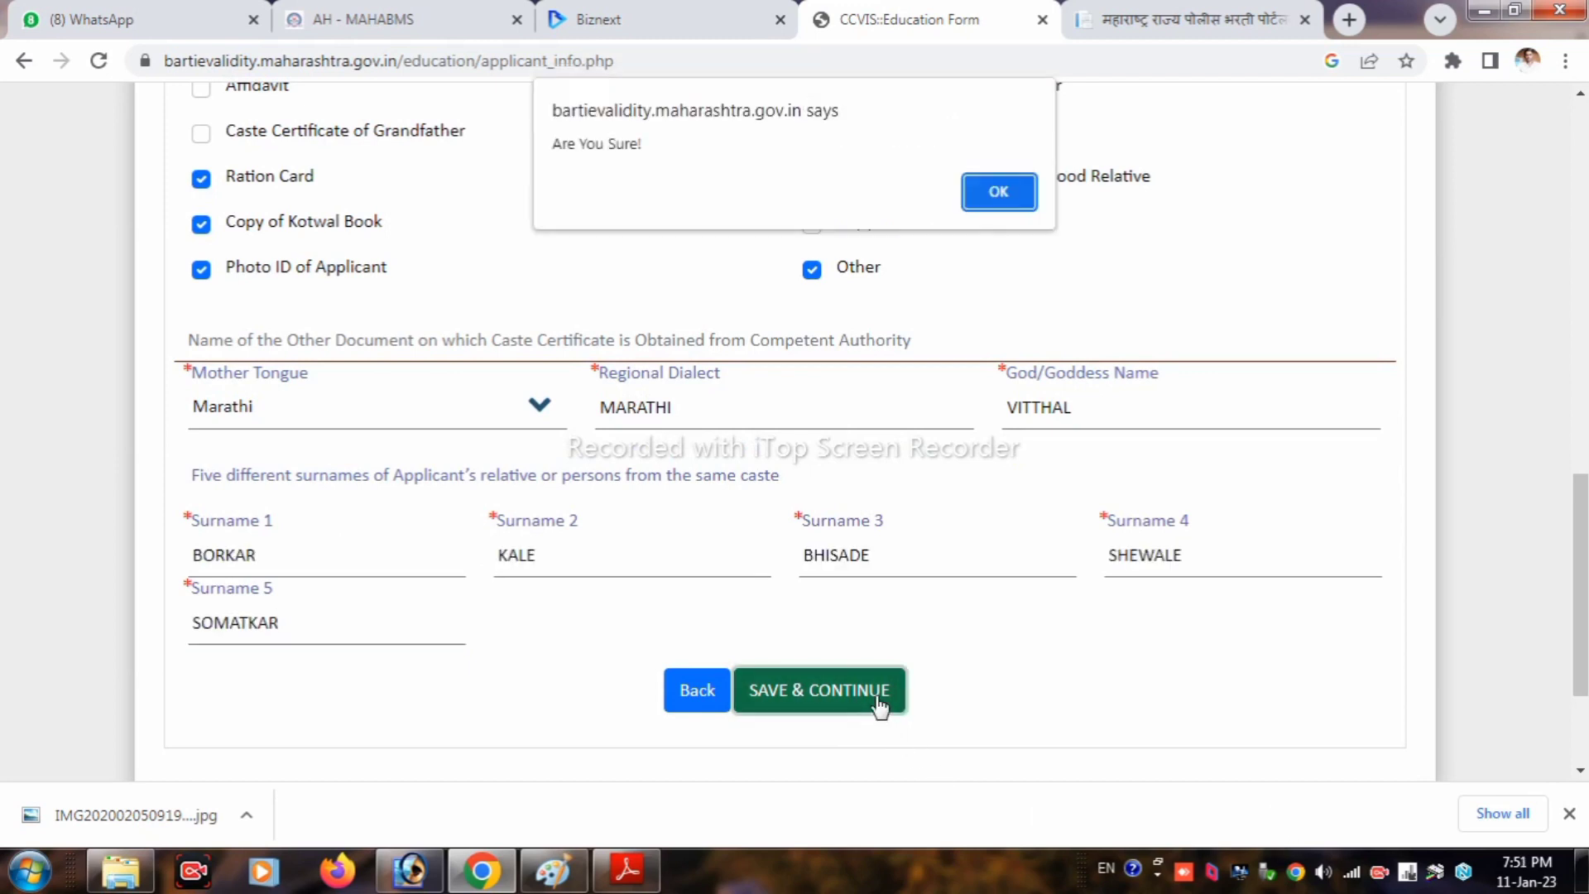
{"action": "left_click_drag", "start_coordinate": [646, 146], "coordinate": [516, 162]}
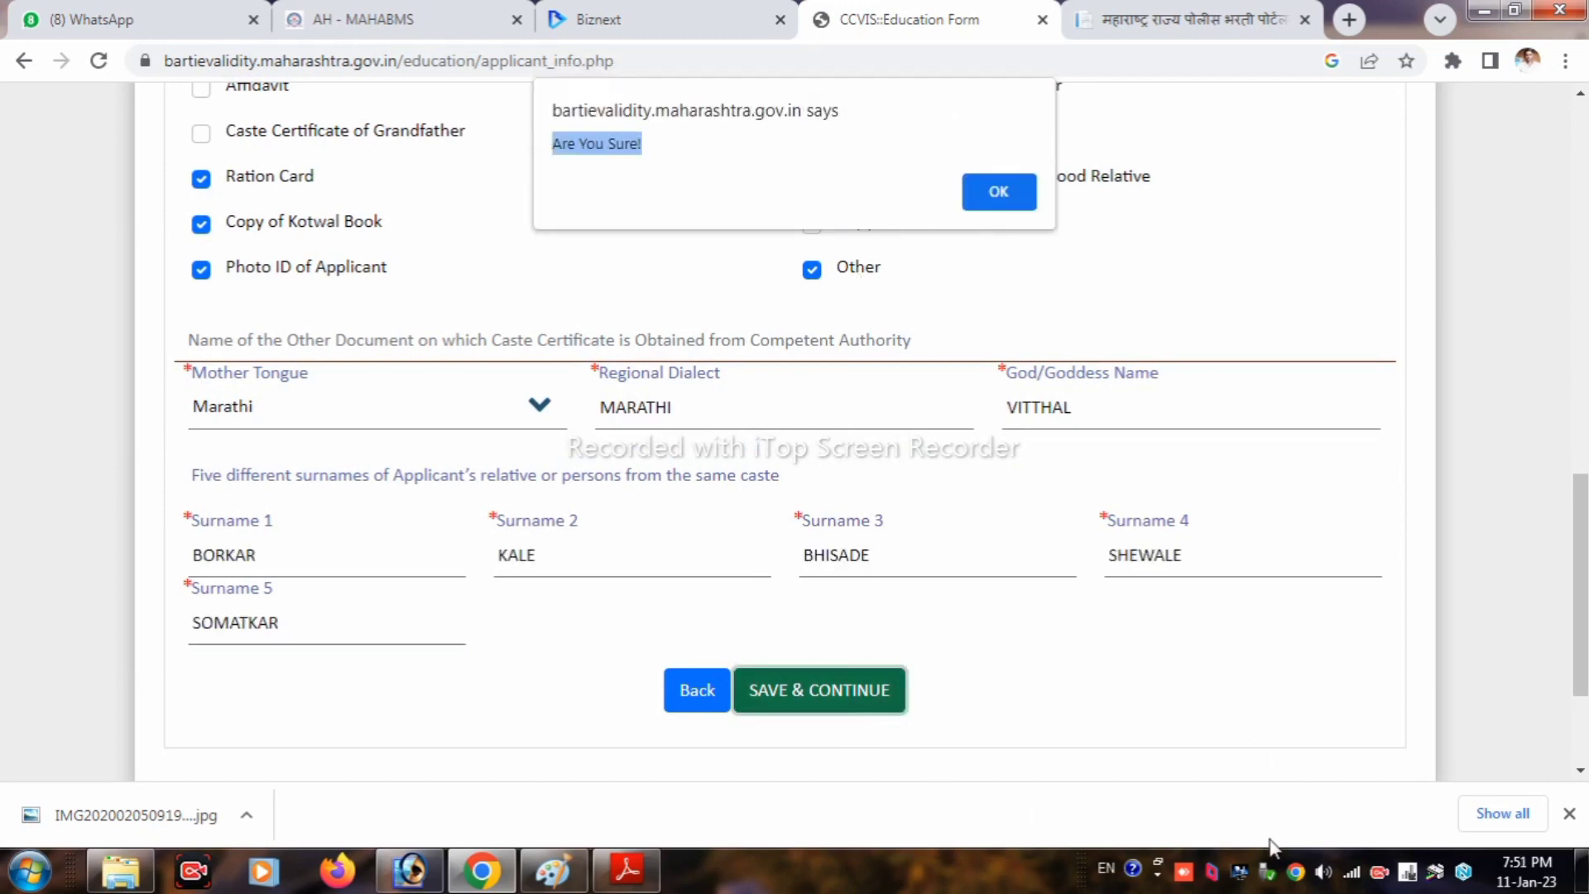
{"action": "key", "text": "Return"}
{"action": "left_click", "coordinate": [1142, 560]}
{"action": "left_click", "coordinate": [1045, 622]}
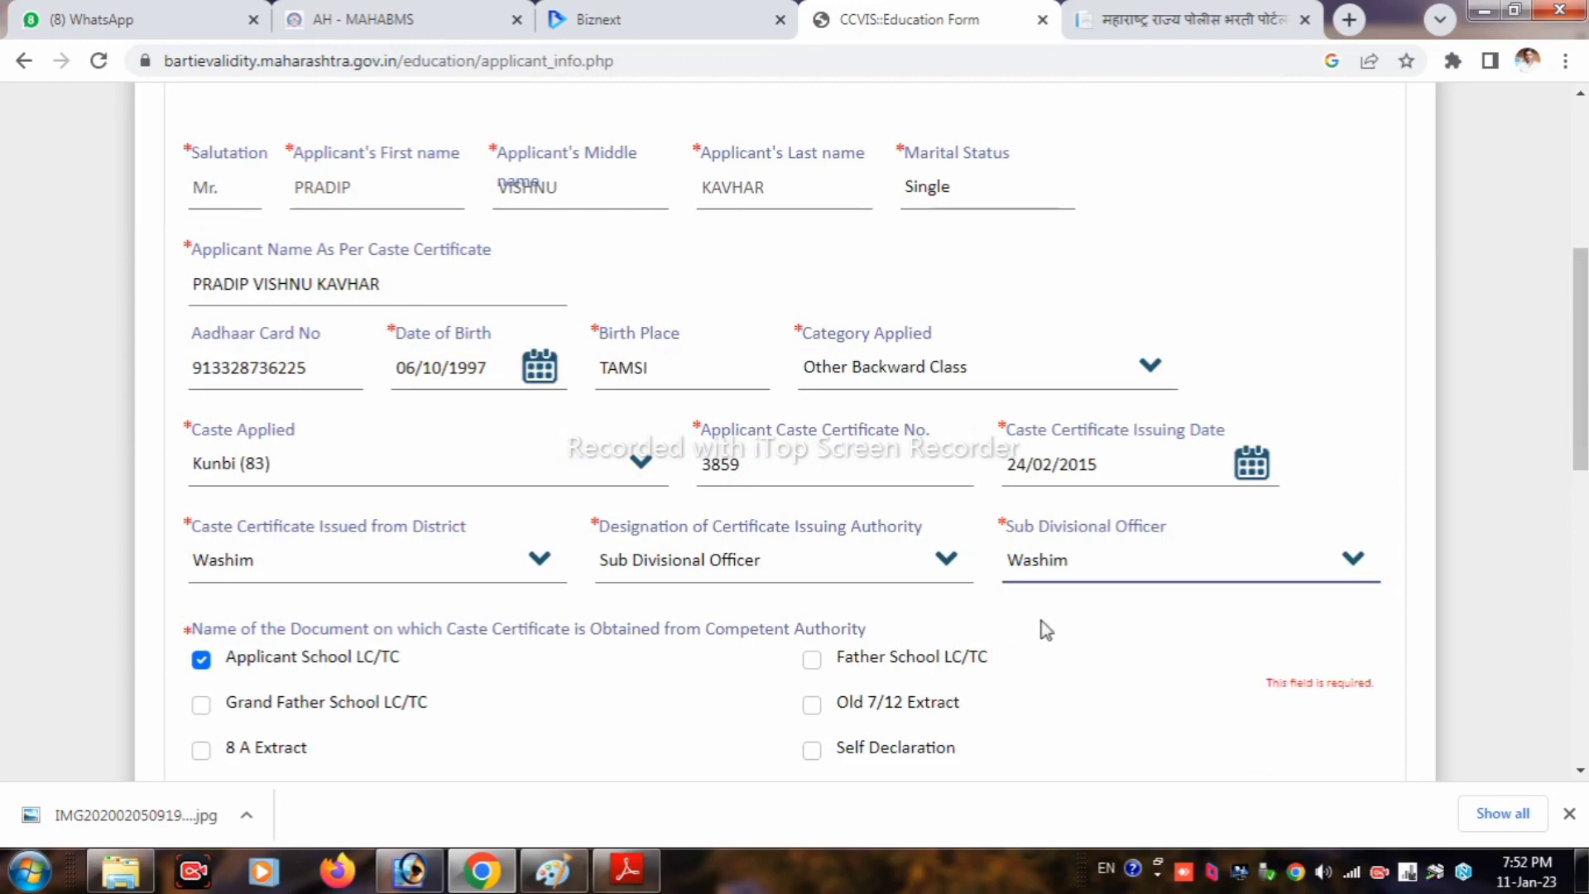
{"action": "scroll", "coordinate": [811, 558], "scroll_direction": "down", "scroll_amount": 1}
{"action": "scroll", "coordinate": [812, 558], "scroll_direction": "down", "scroll_amount": 7}
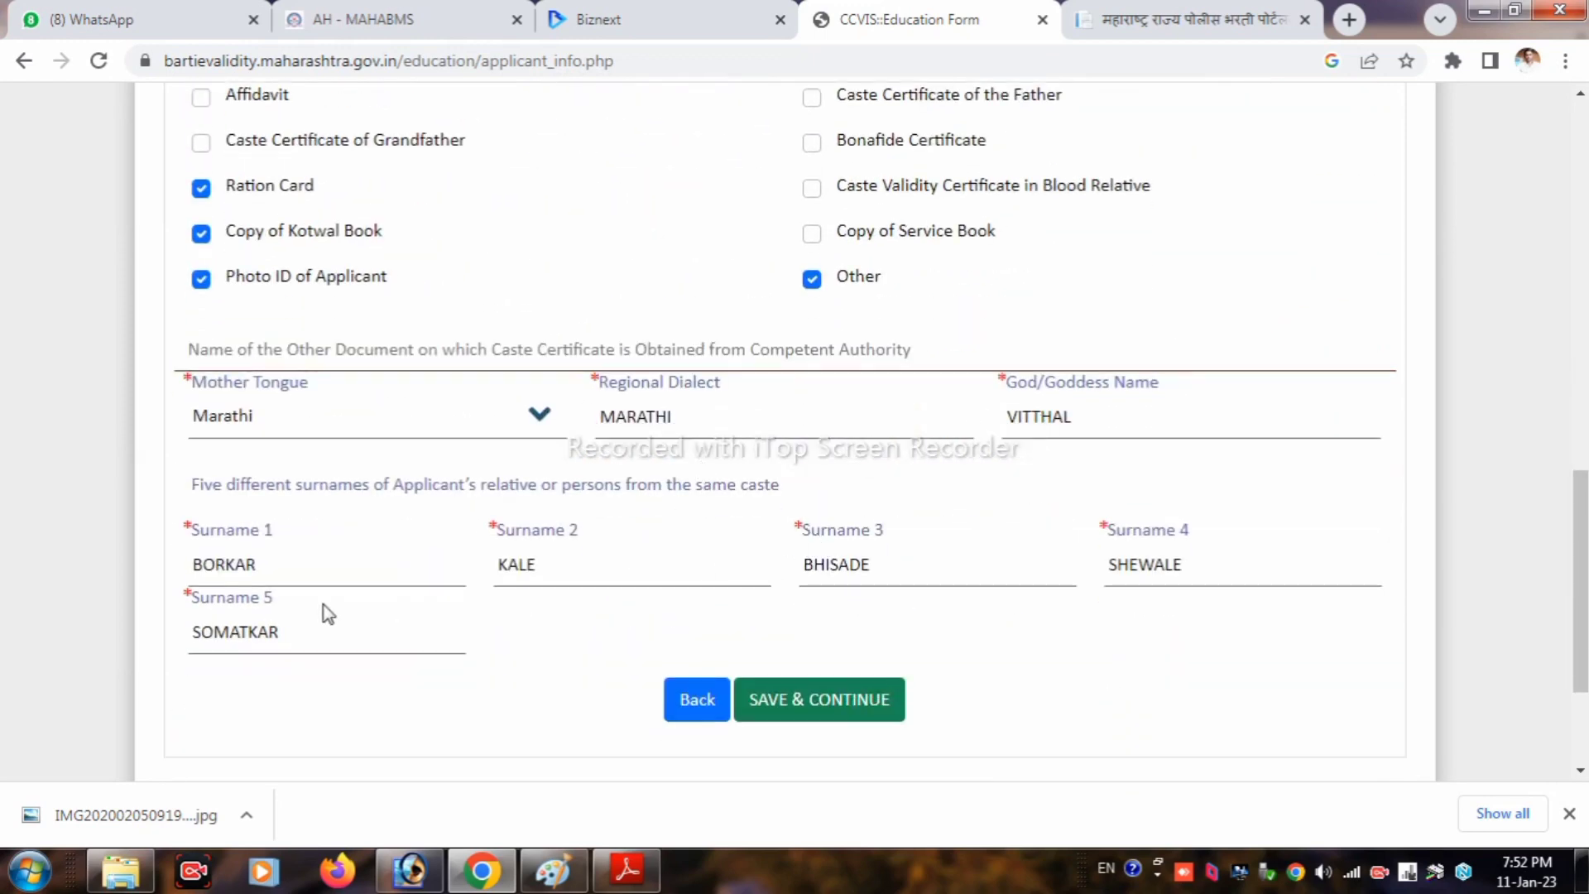
{"action": "left_click", "coordinate": [766, 710]}
{"action": "left_click", "coordinate": [998, 192]}
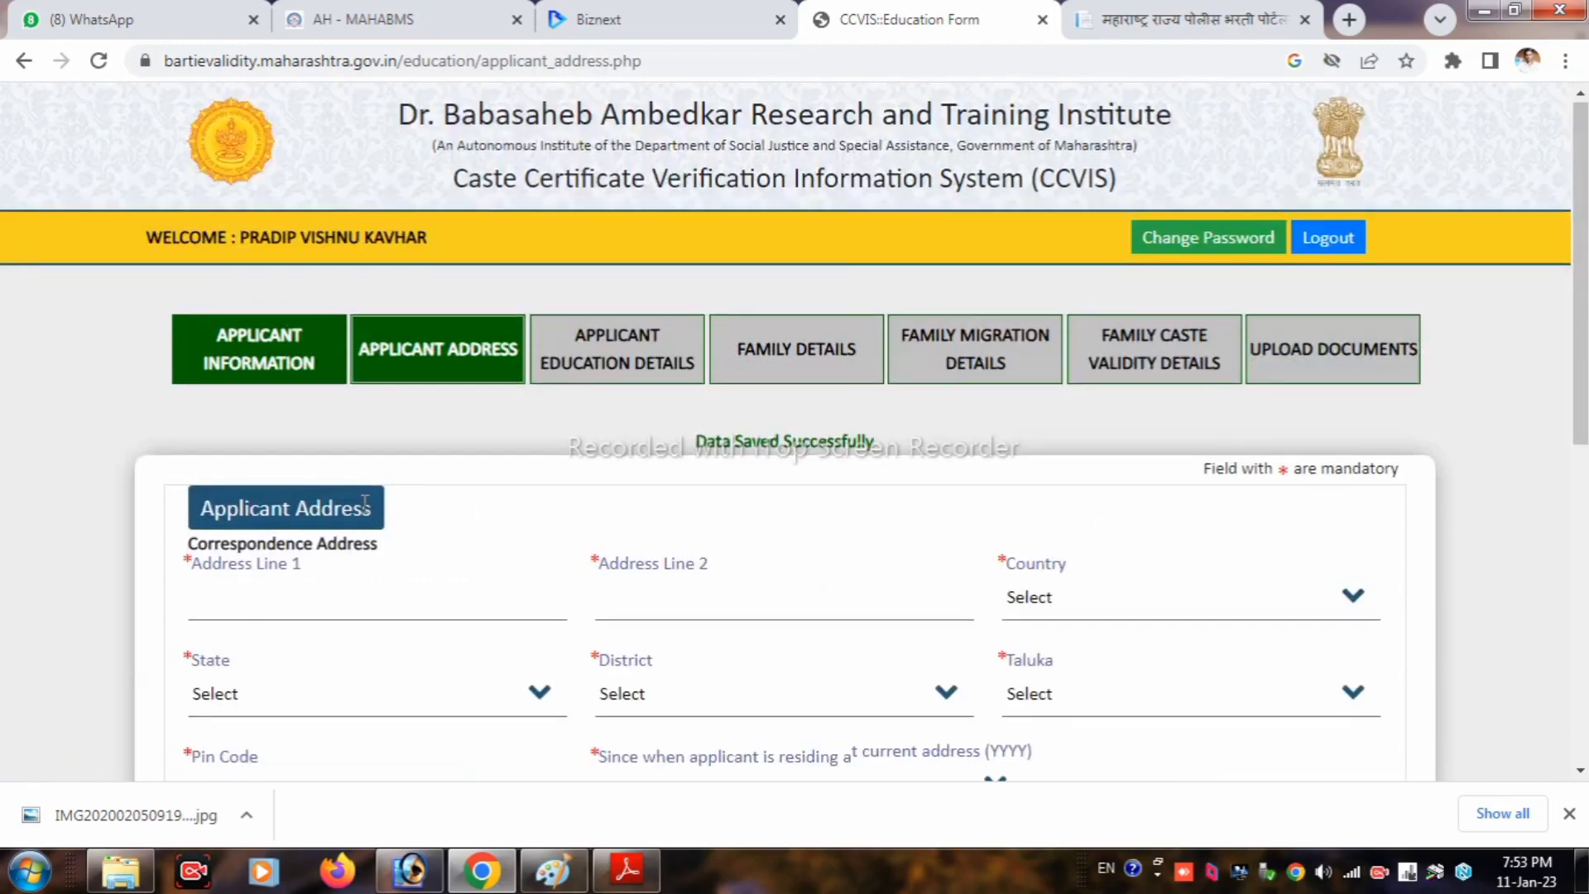
{"action": "scroll", "coordinate": [354, 494], "scroll_direction": "down", "scroll_amount": 1}
{"action": "left_click", "coordinate": [354, 494]}
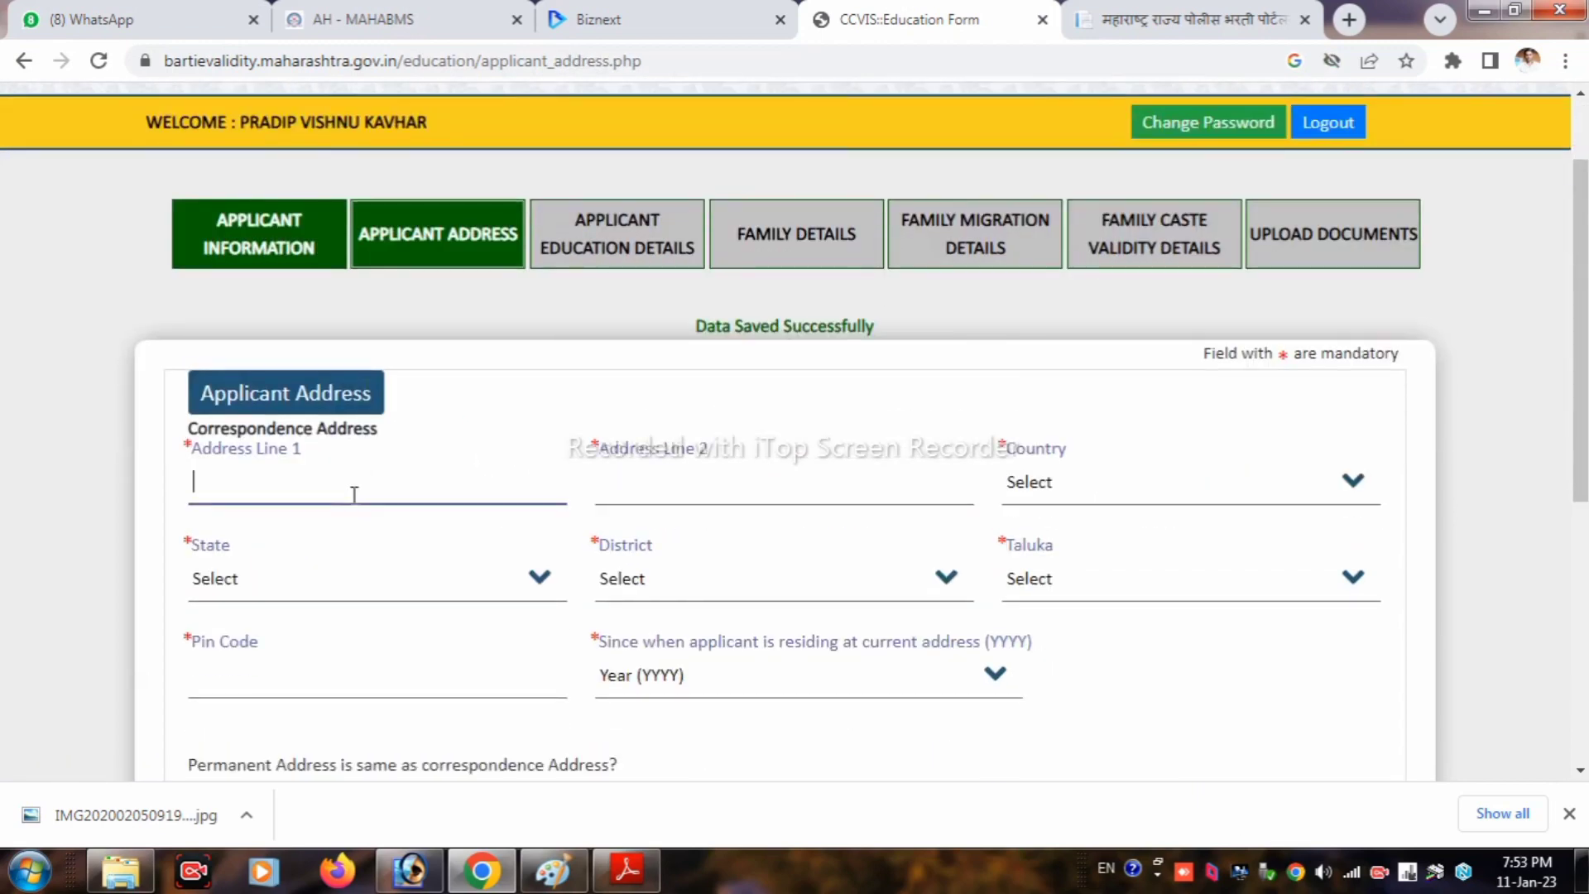
{"action": "type", "text": "AT POST TAMSI"}
{"action": "key", "text": "Tab"}
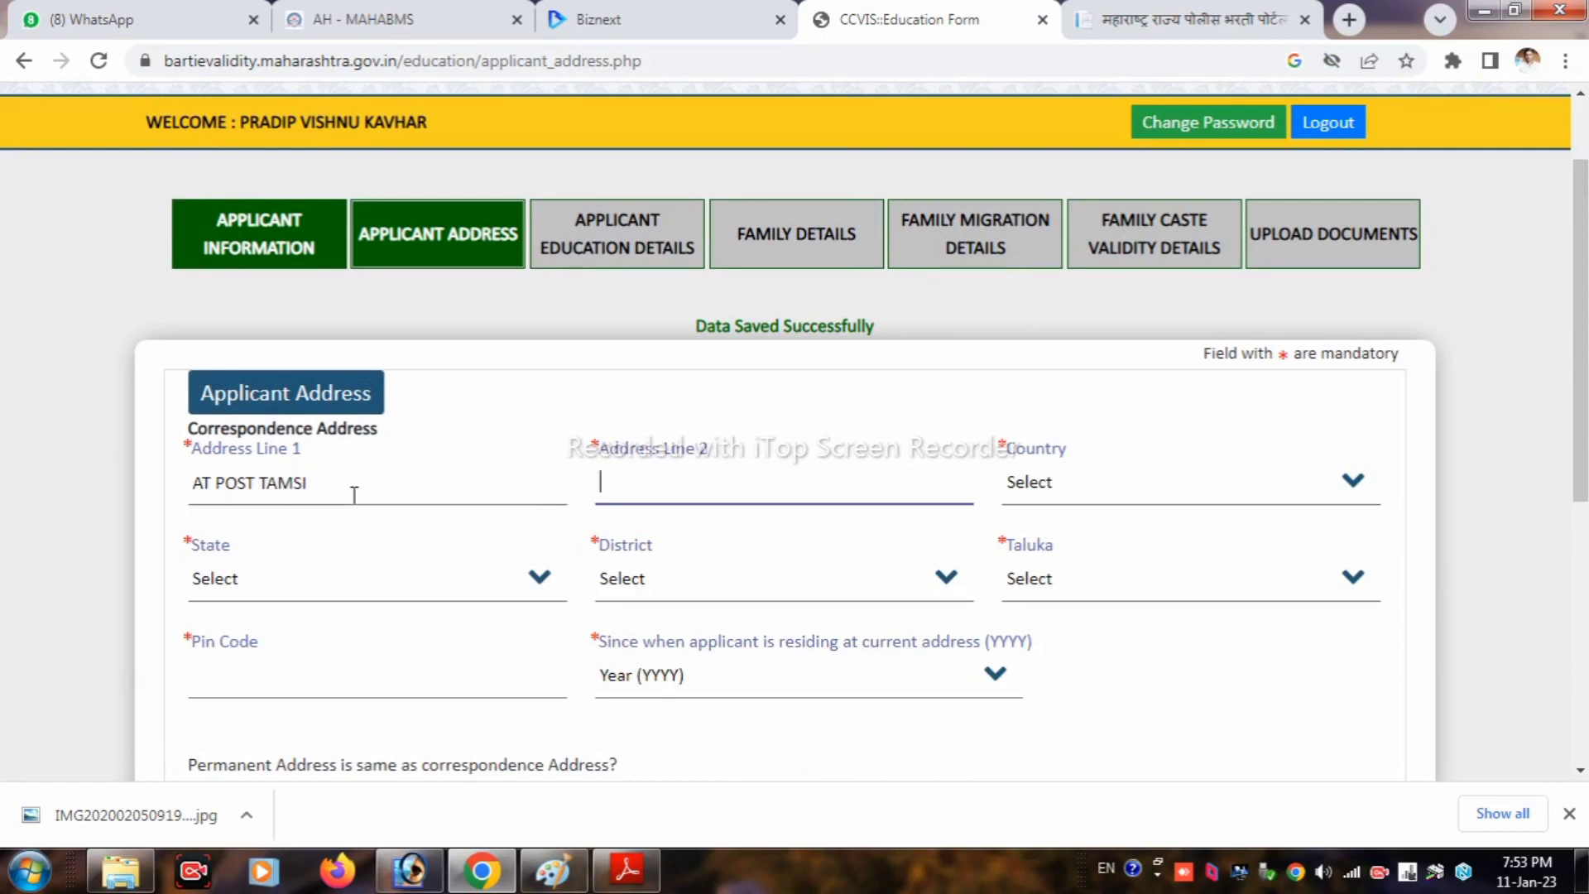
{"action": "type", "text": "TQ DIST WASHIM"}
{"action": "key", "text": "Tab"}
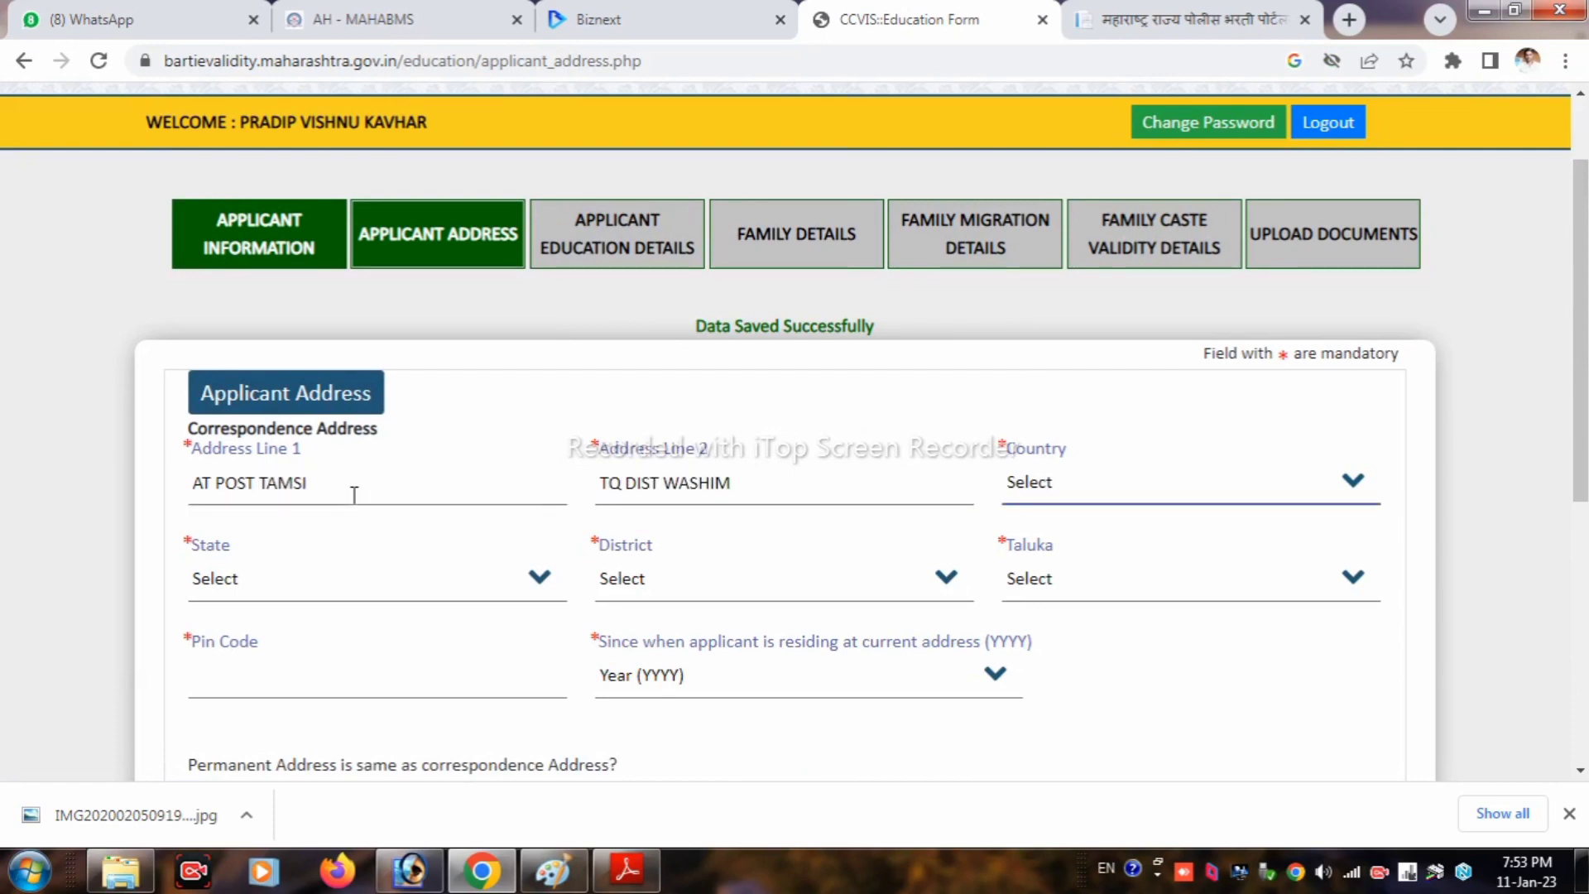
Step: Set country India, state Maharashtra, district Washim and taluka Washim
{"action": "left_click", "coordinate": [1072, 480]}
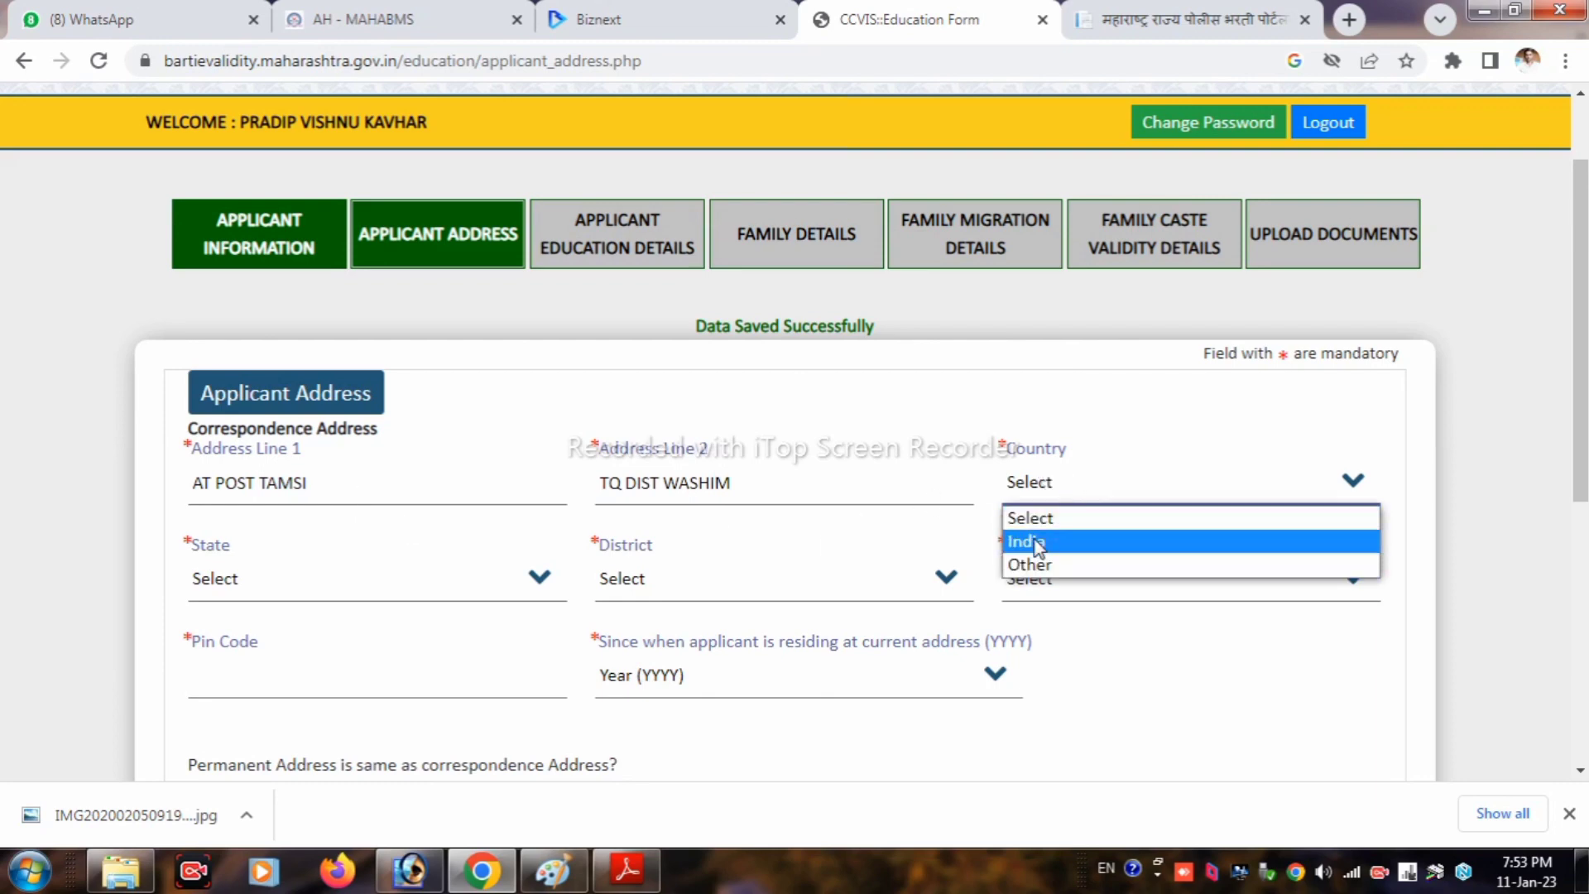
{"action": "left_click", "coordinate": [1030, 540]}
{"action": "left_click", "coordinate": [342, 581]}
{"action": "left_click", "coordinate": [248, 637]}
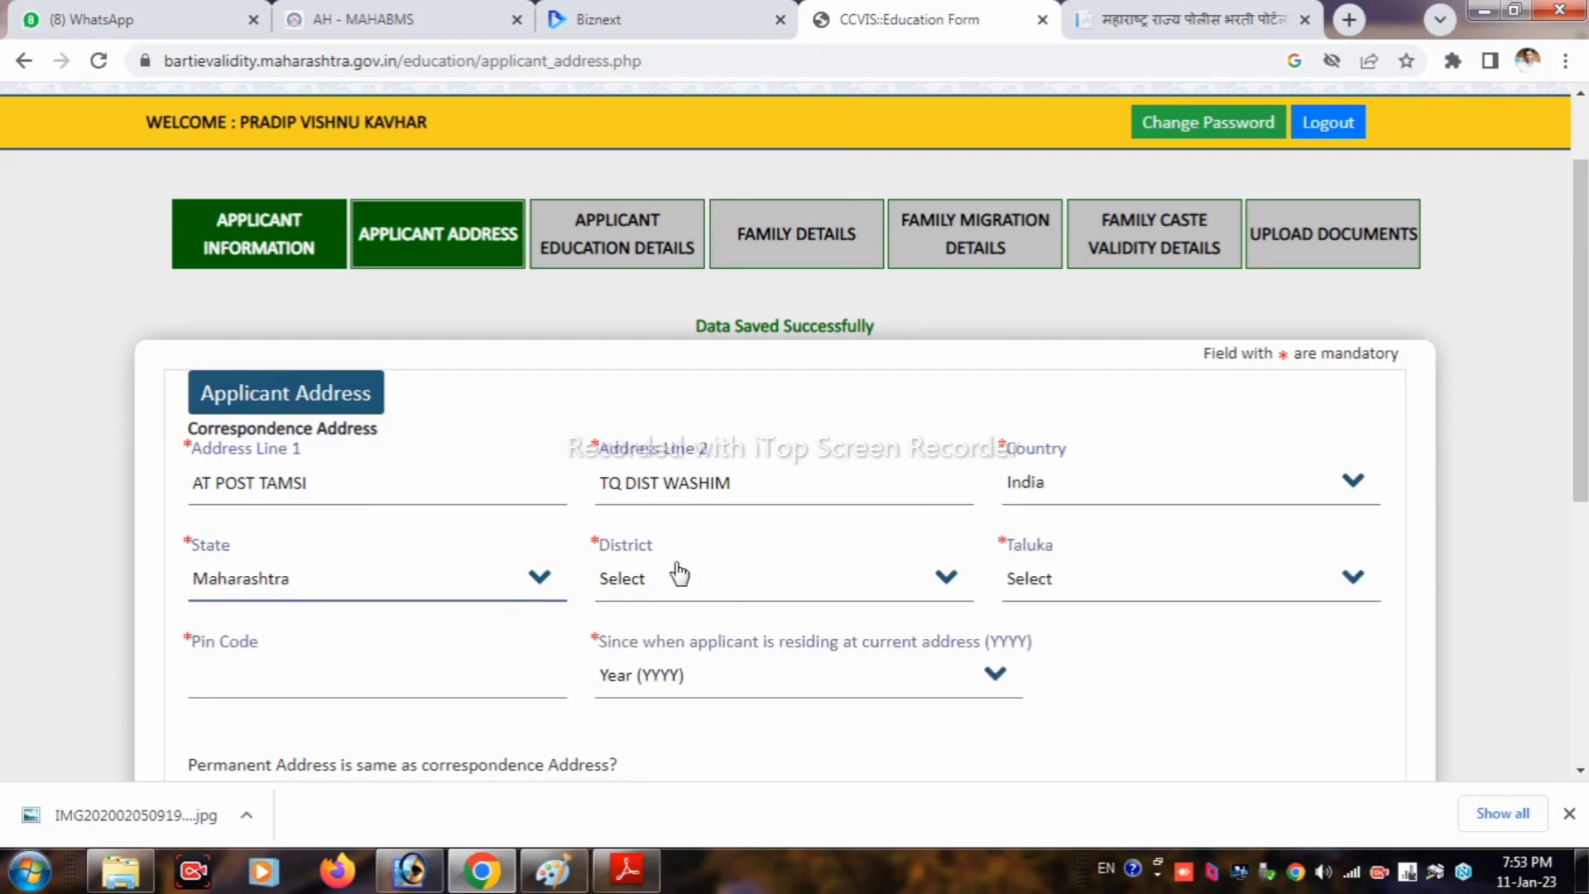
{"action": "left_click", "coordinate": [695, 575]}
{"action": "scroll", "coordinate": [654, 496], "scroll_direction": "down", "scroll_amount": 5}
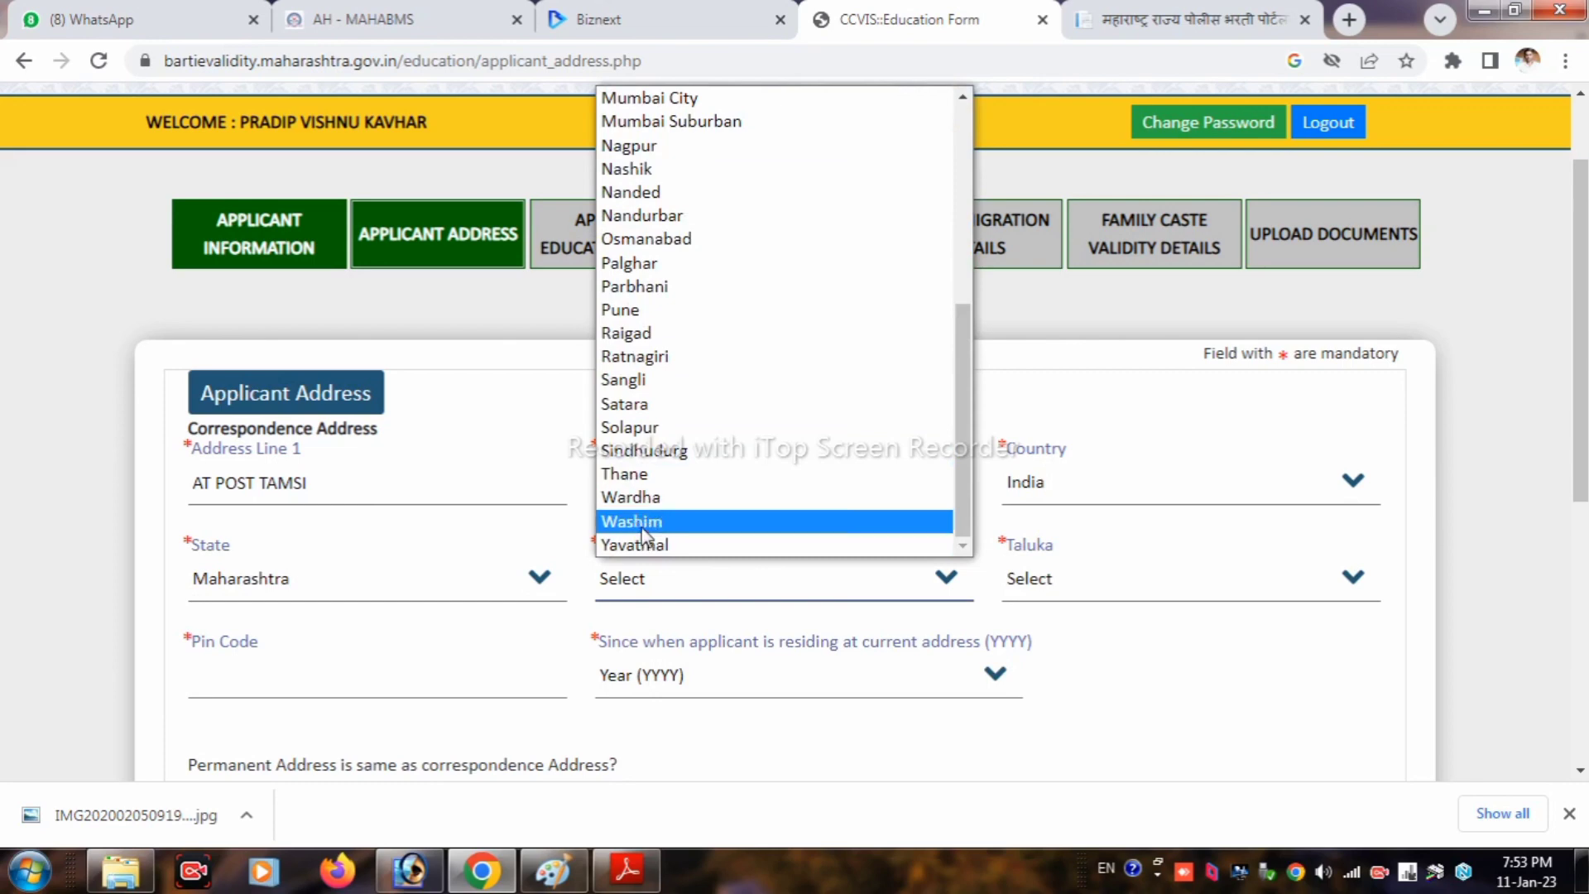
{"action": "left_click", "coordinate": [649, 524]}
{"action": "left_click", "coordinate": [1020, 583]}
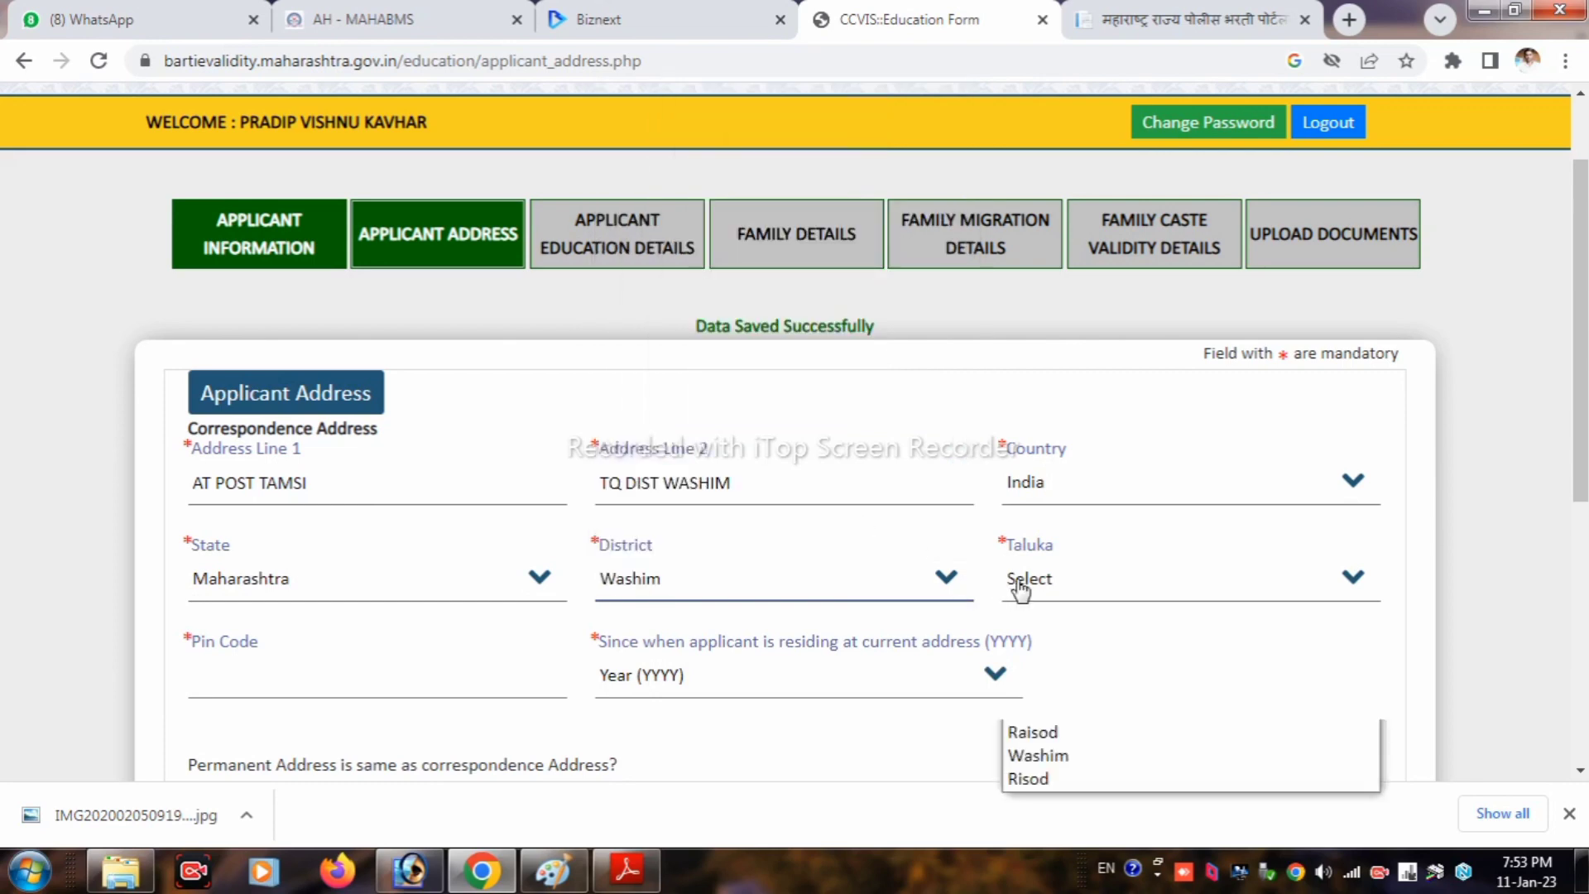
{"action": "left_click", "coordinate": [1044, 756]}
Step: Enter pin code 444505 and set residing since 1997
{"action": "left_click", "coordinate": [240, 687]}
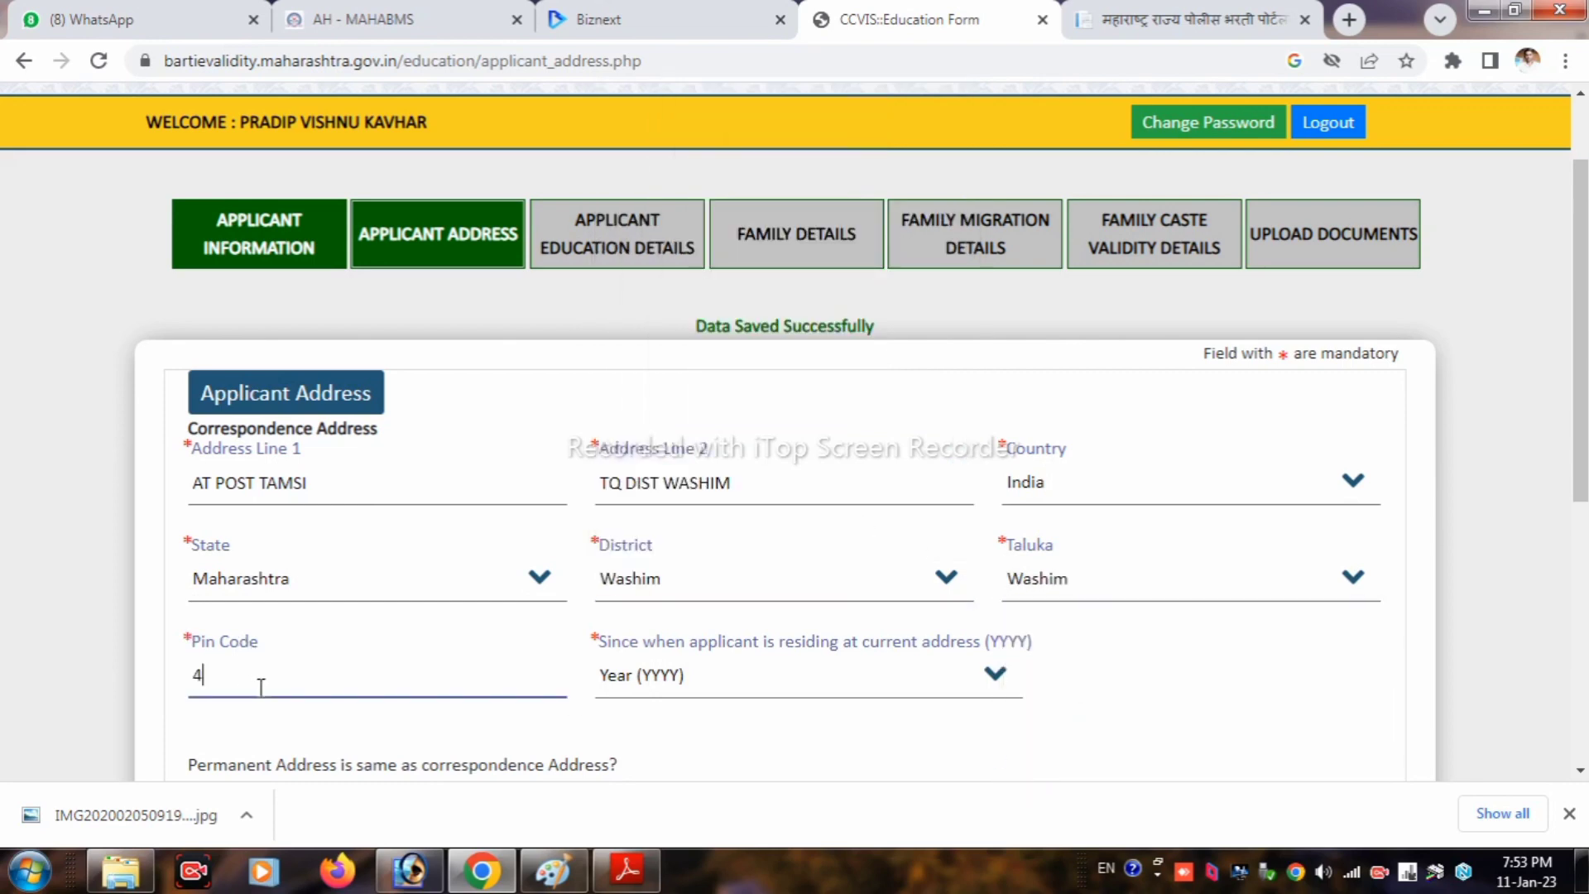
{"action": "type", "text": "444505"}
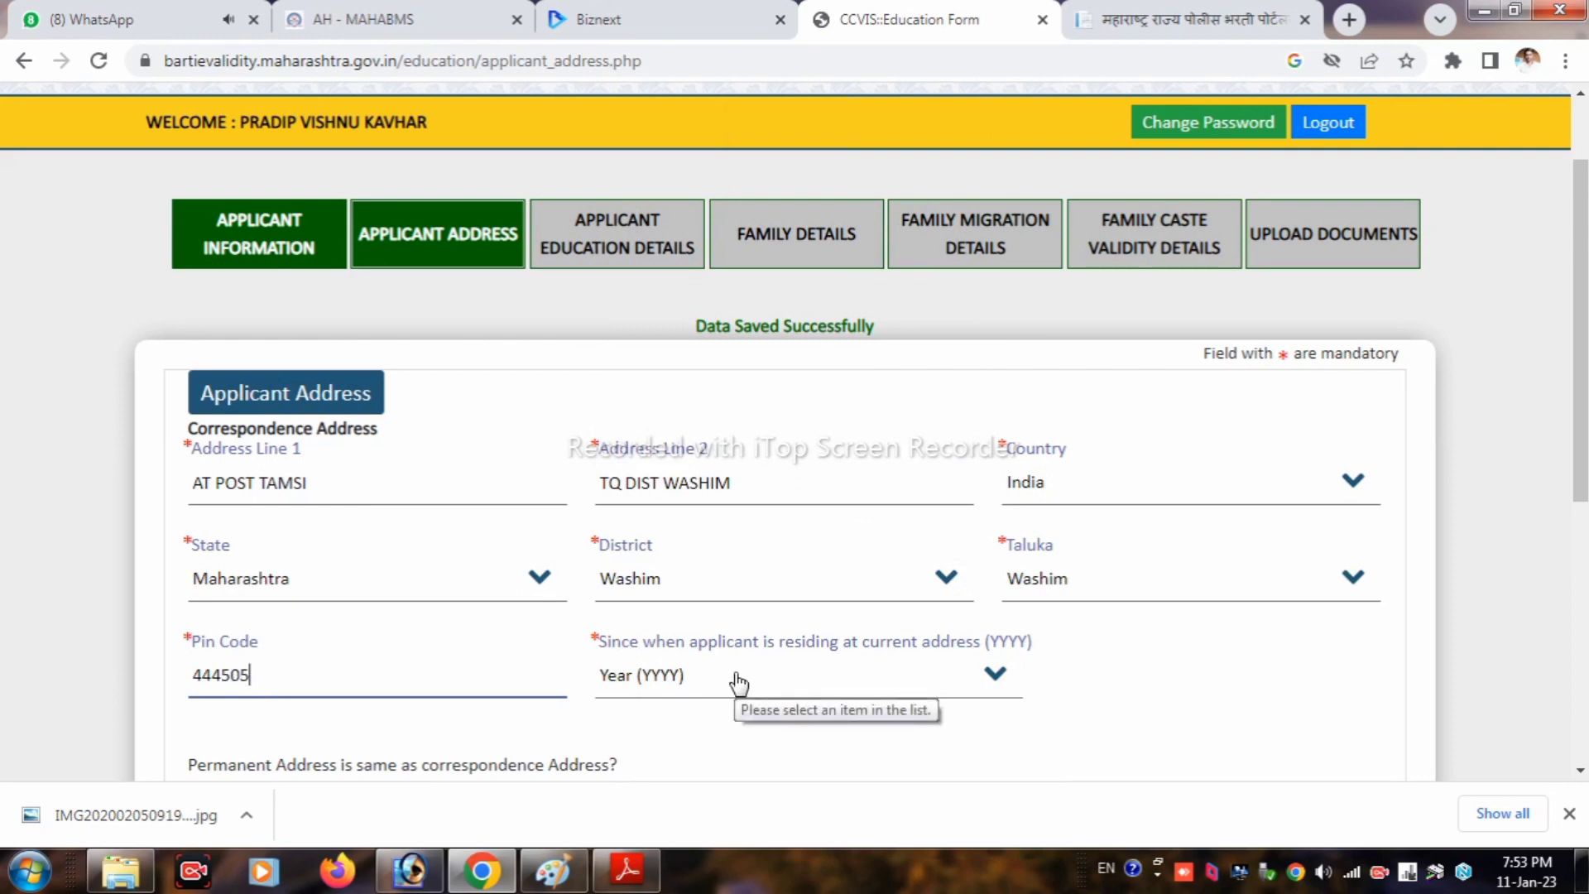
{"action": "left_click", "coordinate": [768, 693]}
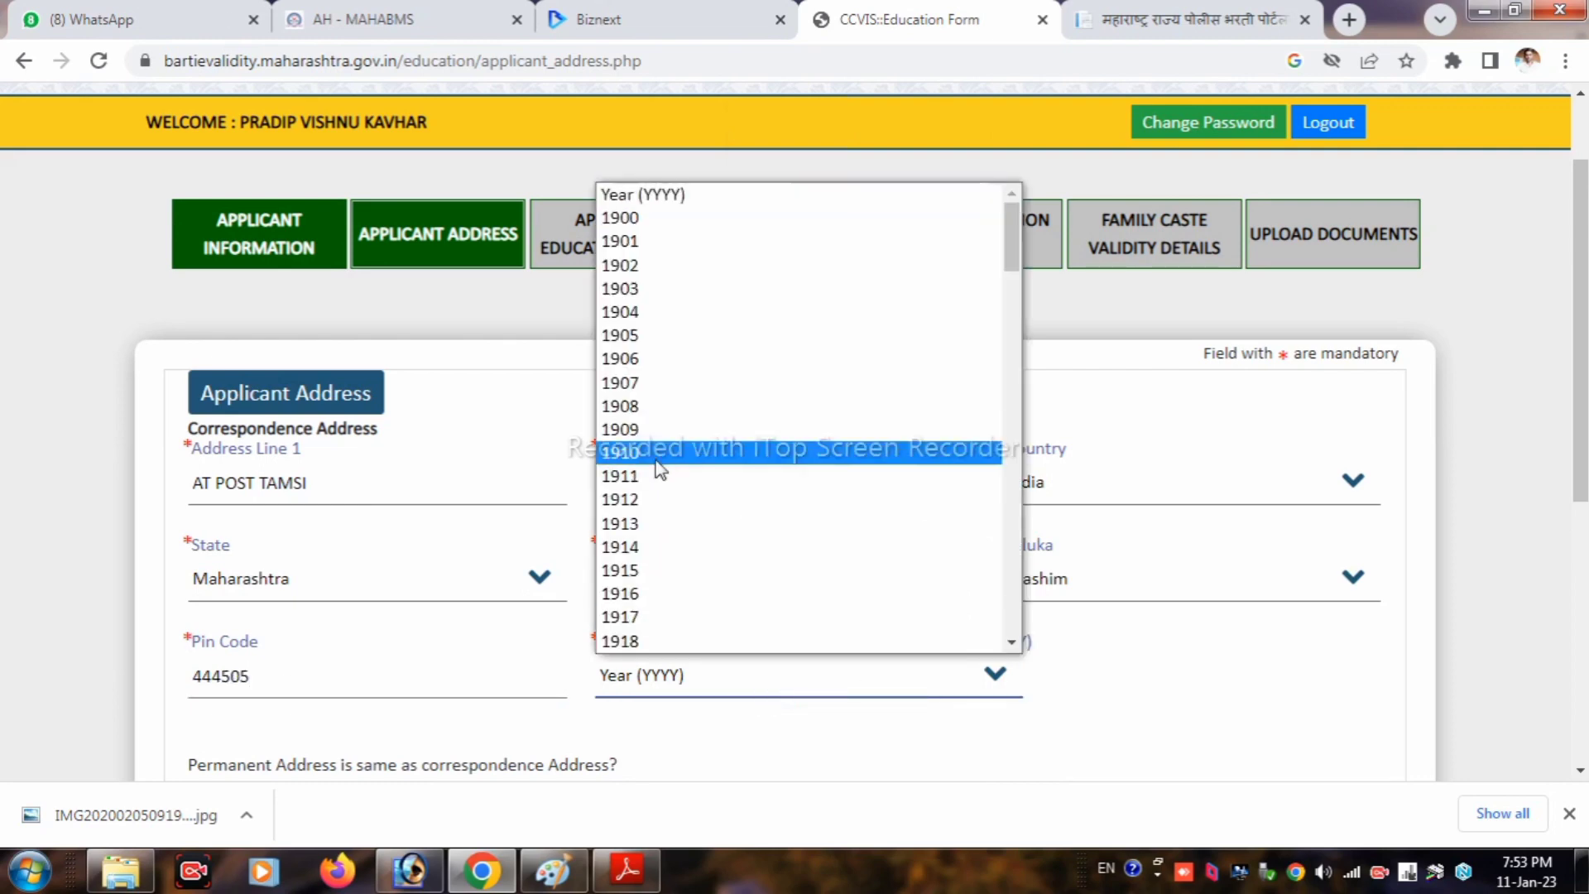
{"action": "scroll", "coordinate": [671, 463], "scroll_direction": "down", "scroll_amount": 20}
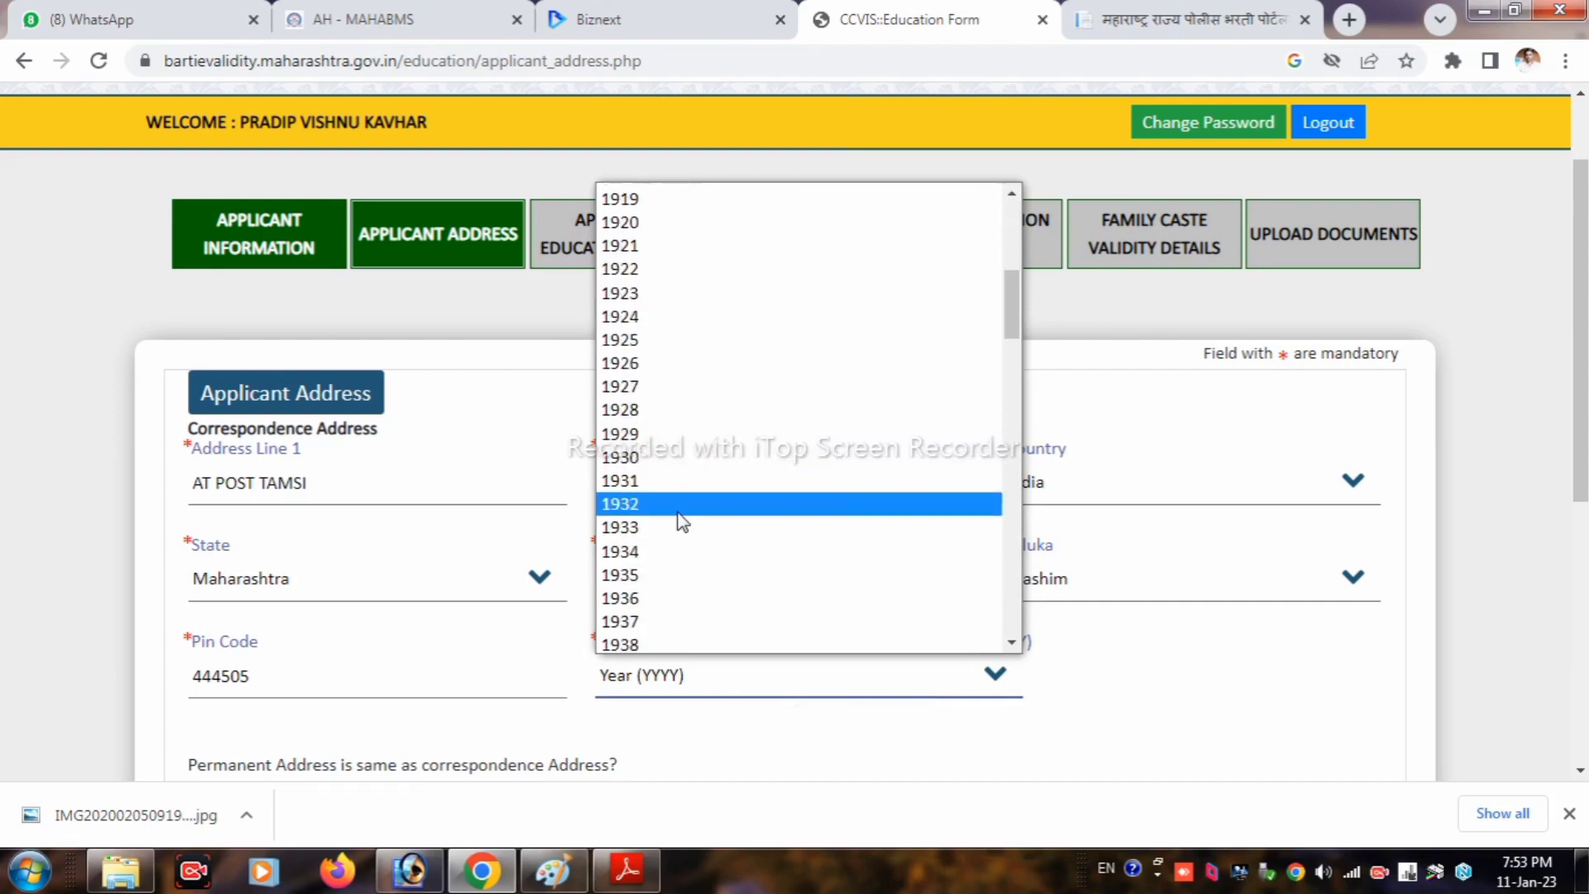
{"action": "scroll", "coordinate": [647, 372], "scroll_direction": "up", "scroll_amount": 3}
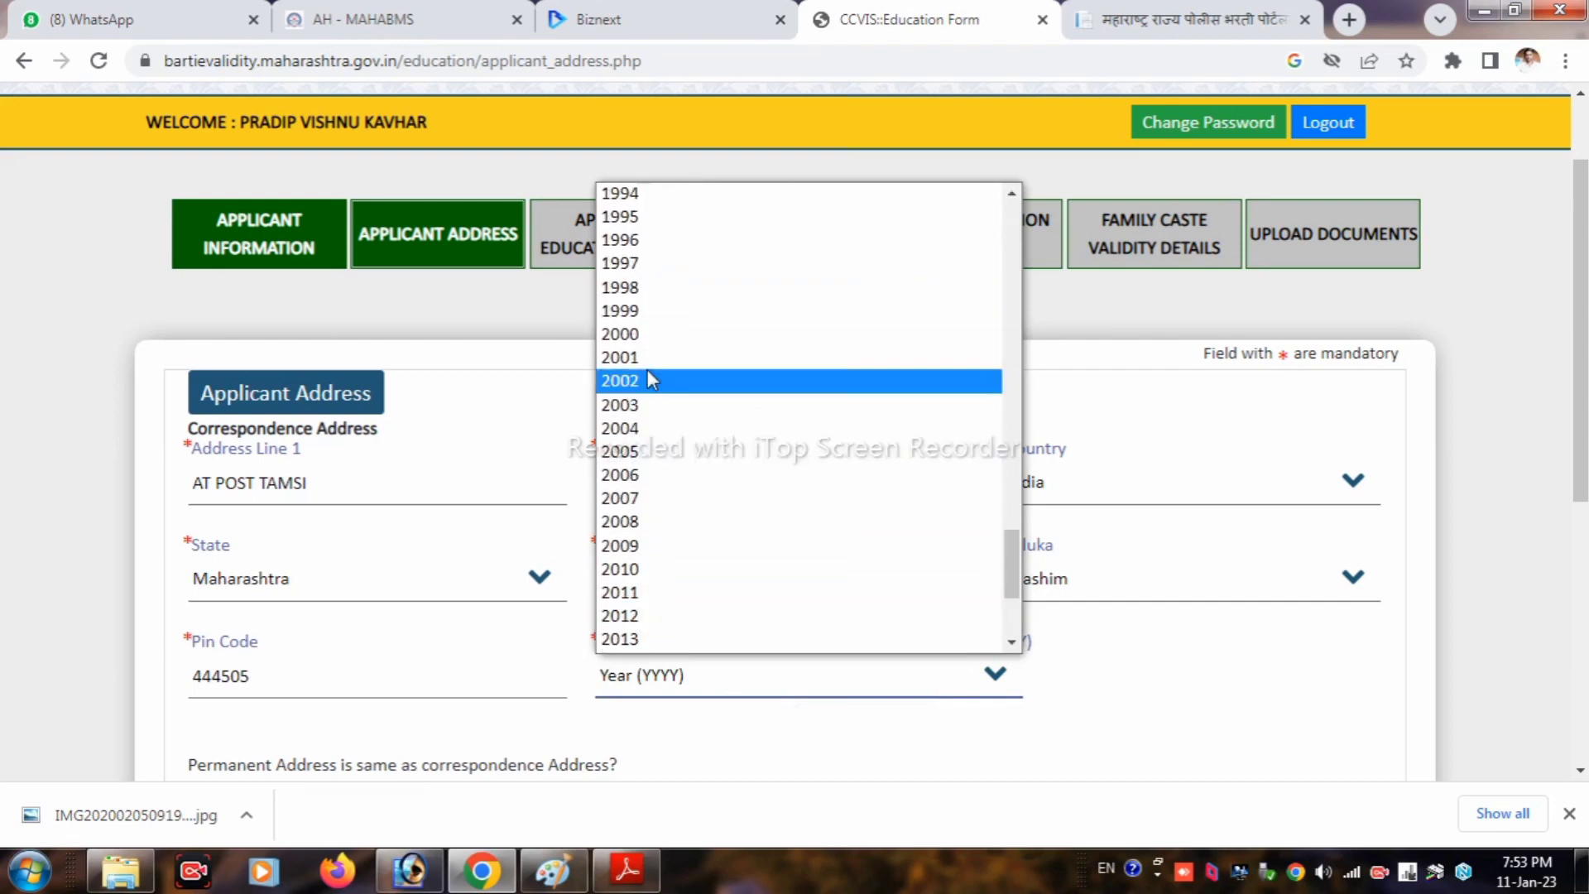
{"action": "left_click", "coordinate": [652, 269]}
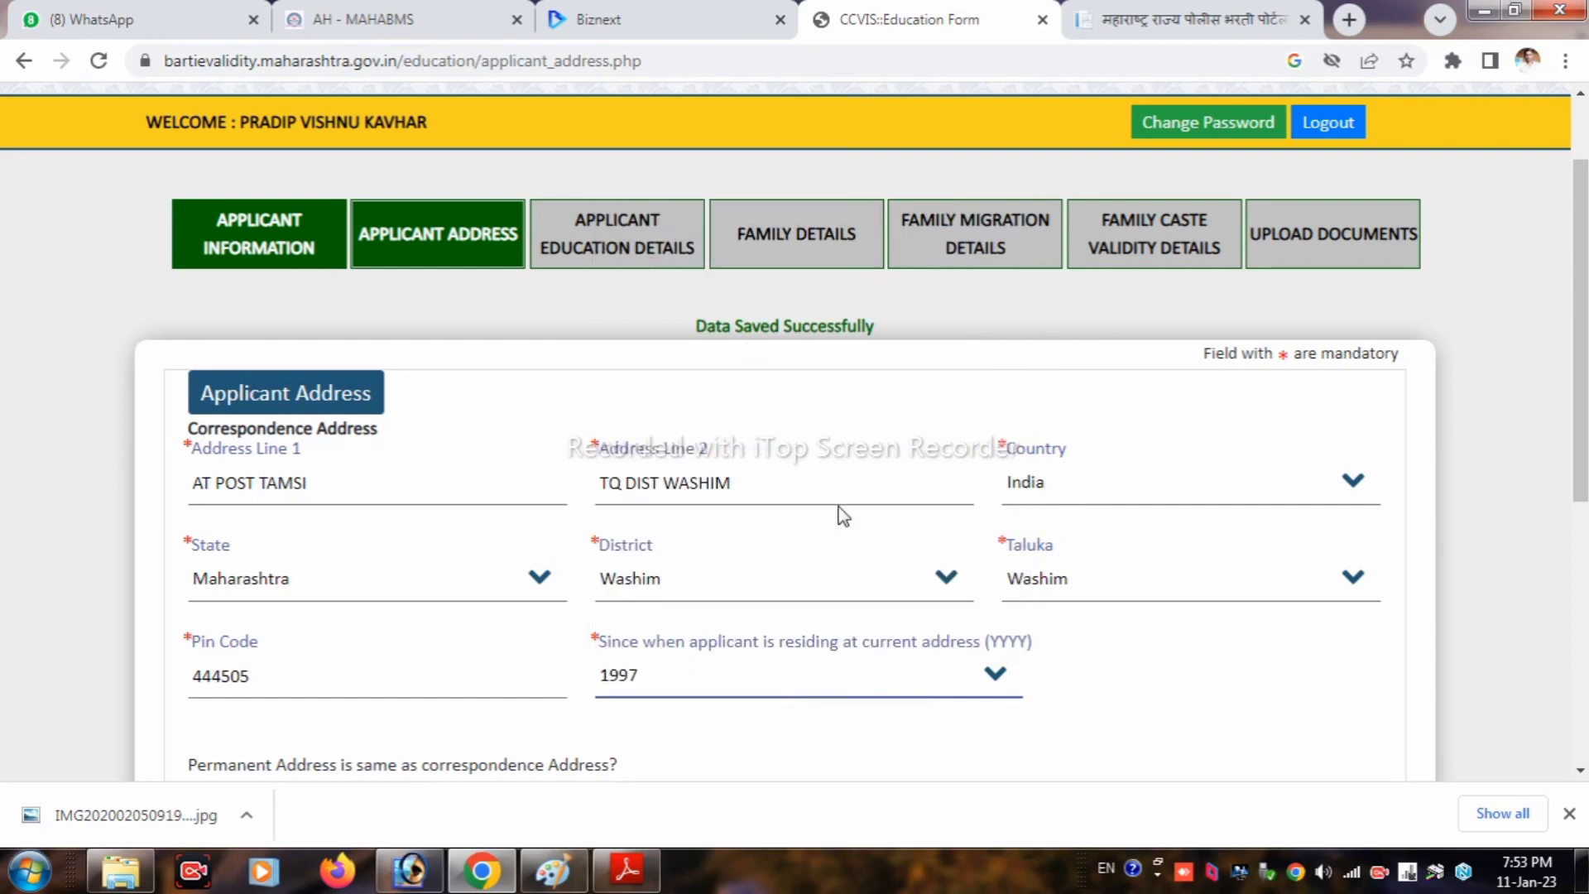
Step: Mark the permanent address as the same, then save and confirm the address details
{"action": "scroll", "coordinate": [840, 517], "scroll_direction": "down", "scroll_amount": 3}
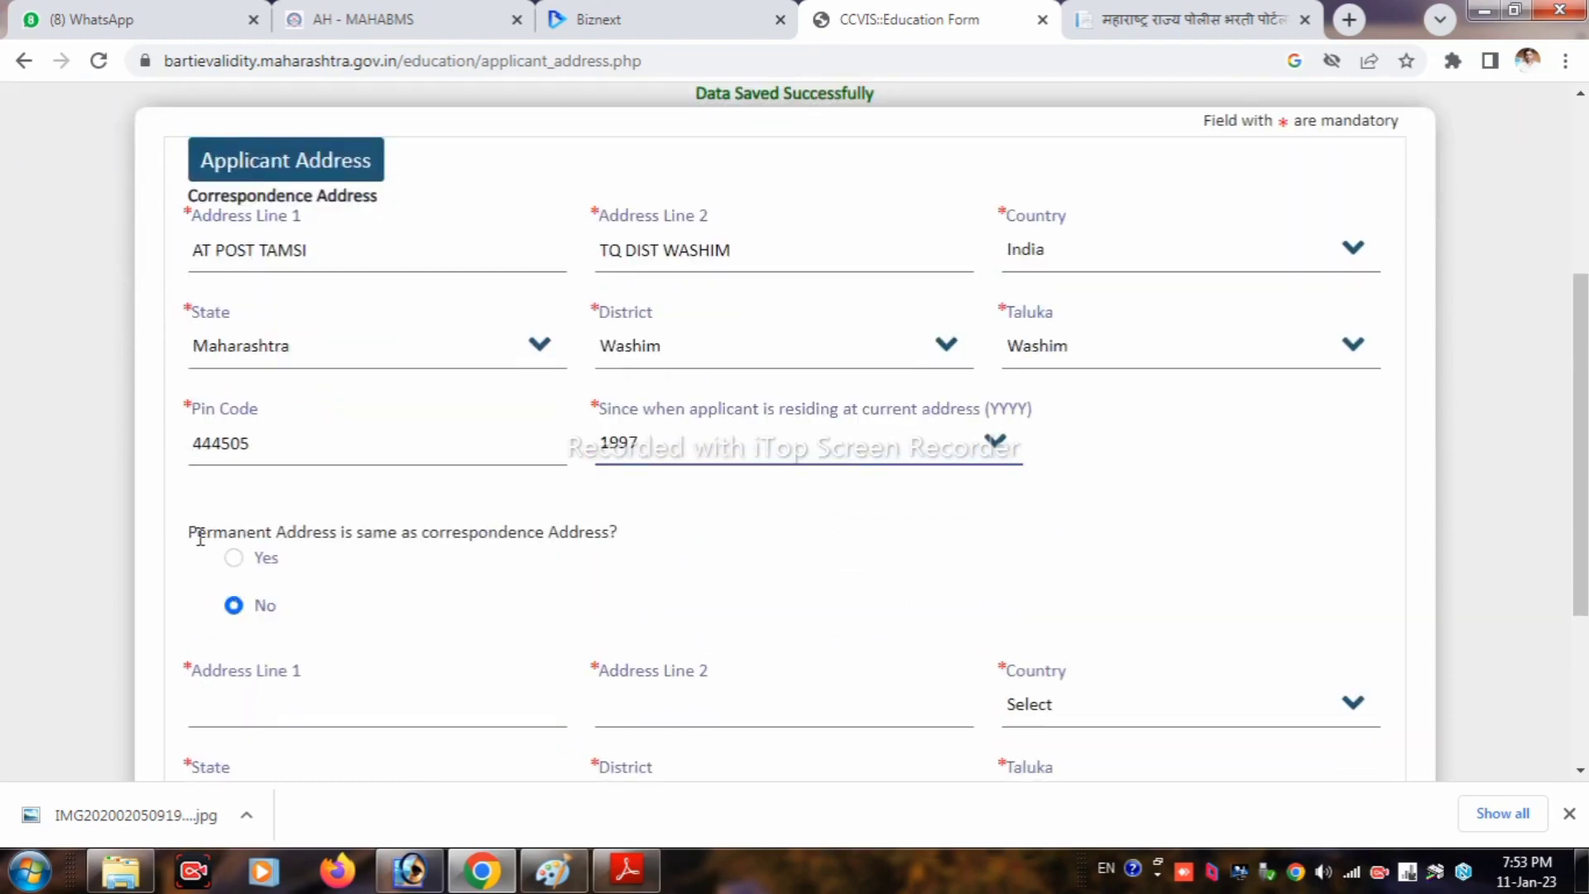
{"action": "left_click_drag", "start_coordinate": [192, 530], "coordinate": [600, 534]}
{"action": "left_click", "coordinate": [234, 559]}
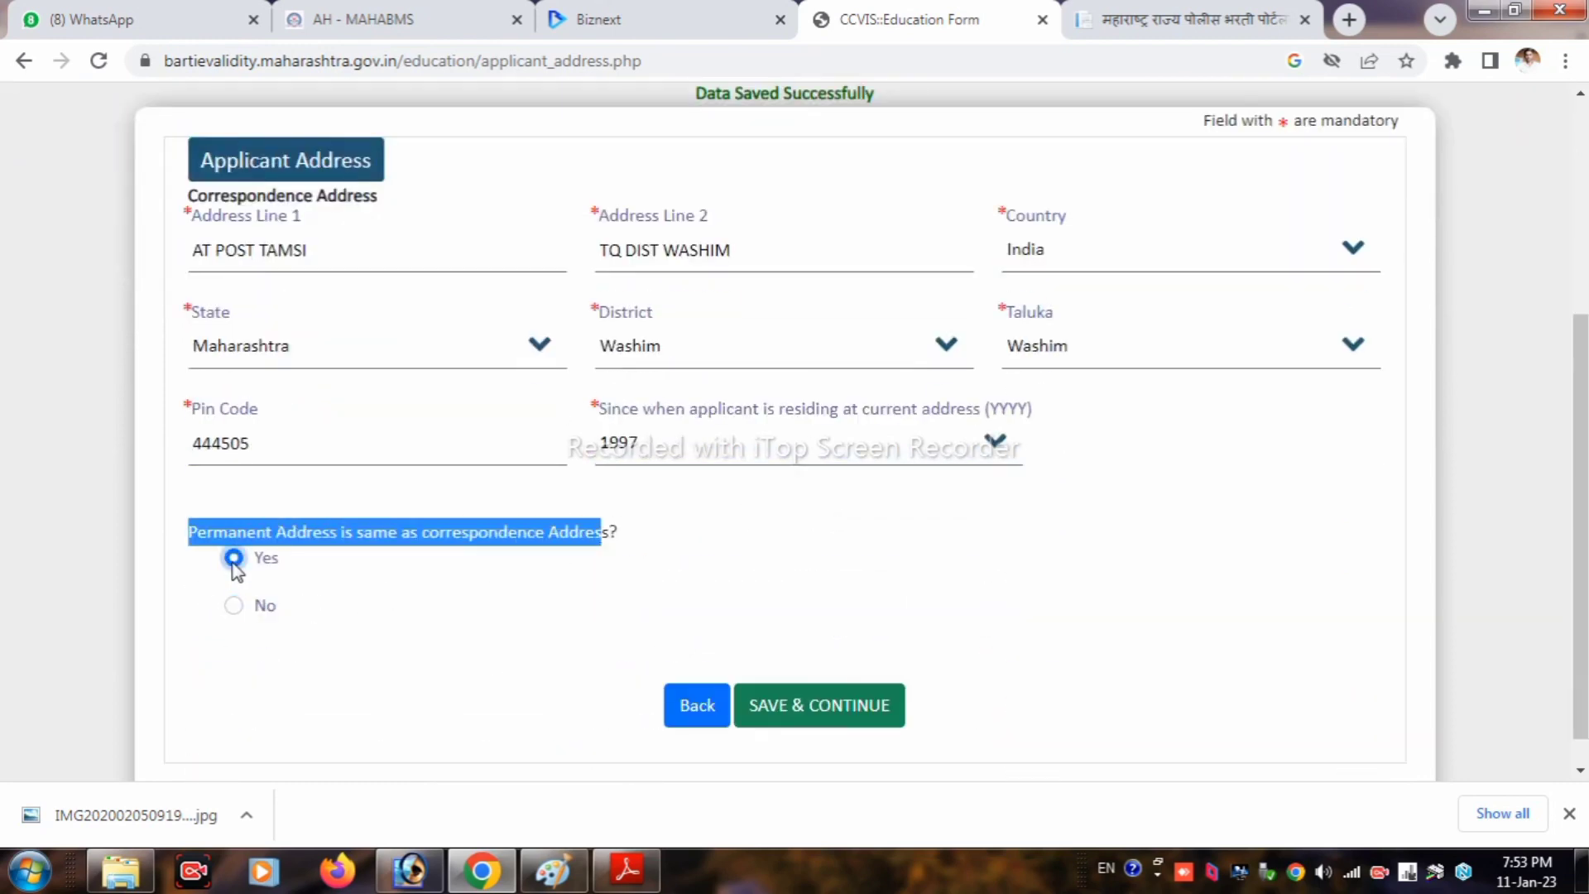
{"action": "left_click", "coordinate": [846, 716]}
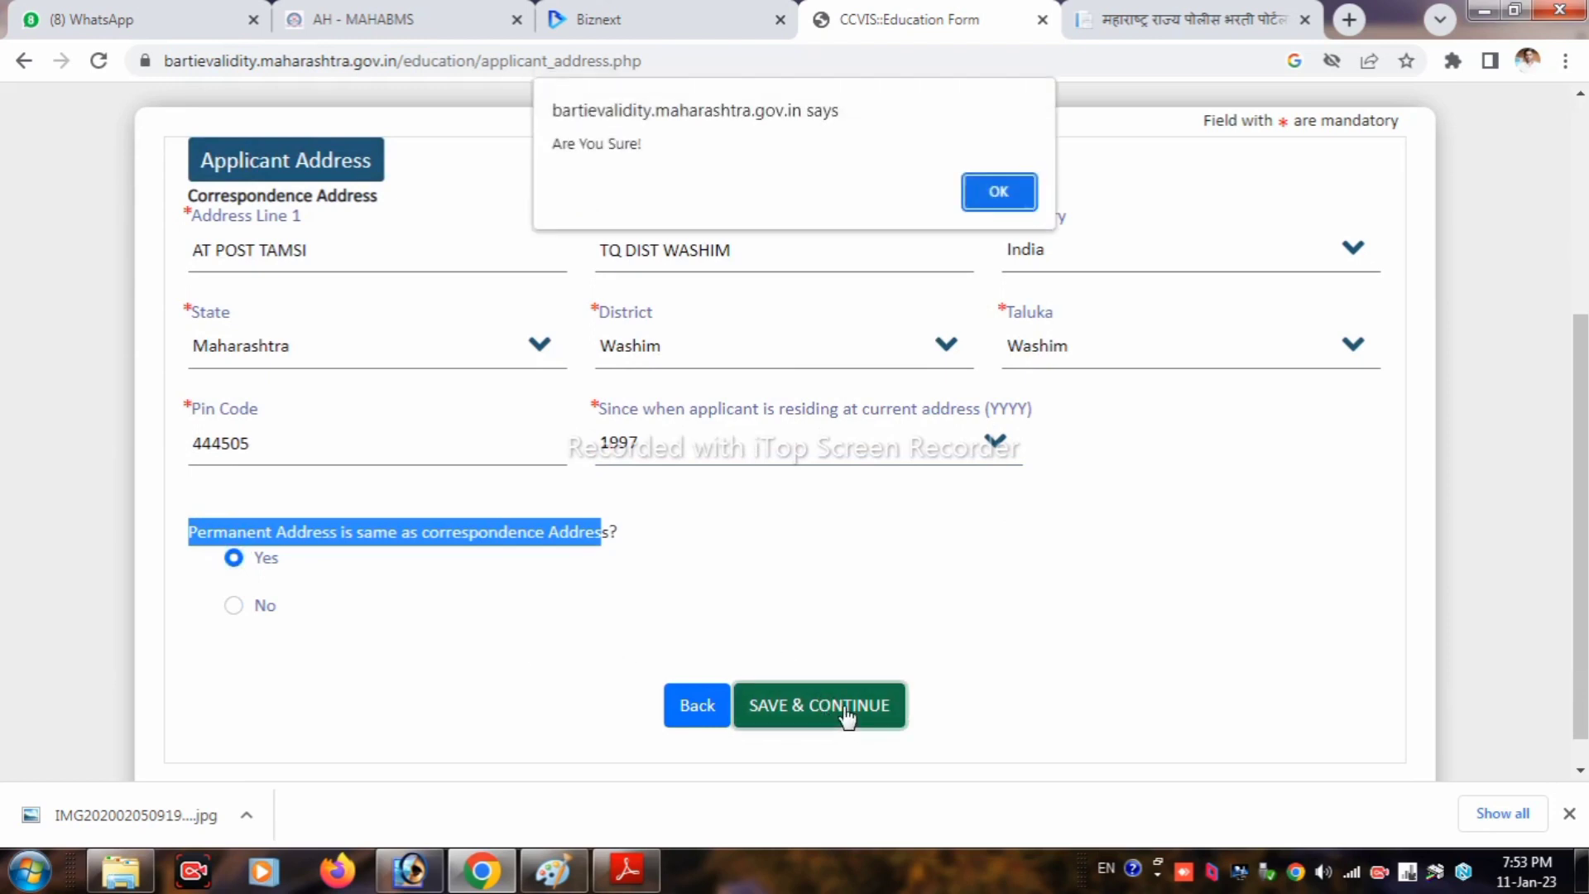
{"action": "left_click", "coordinate": [997, 190]}
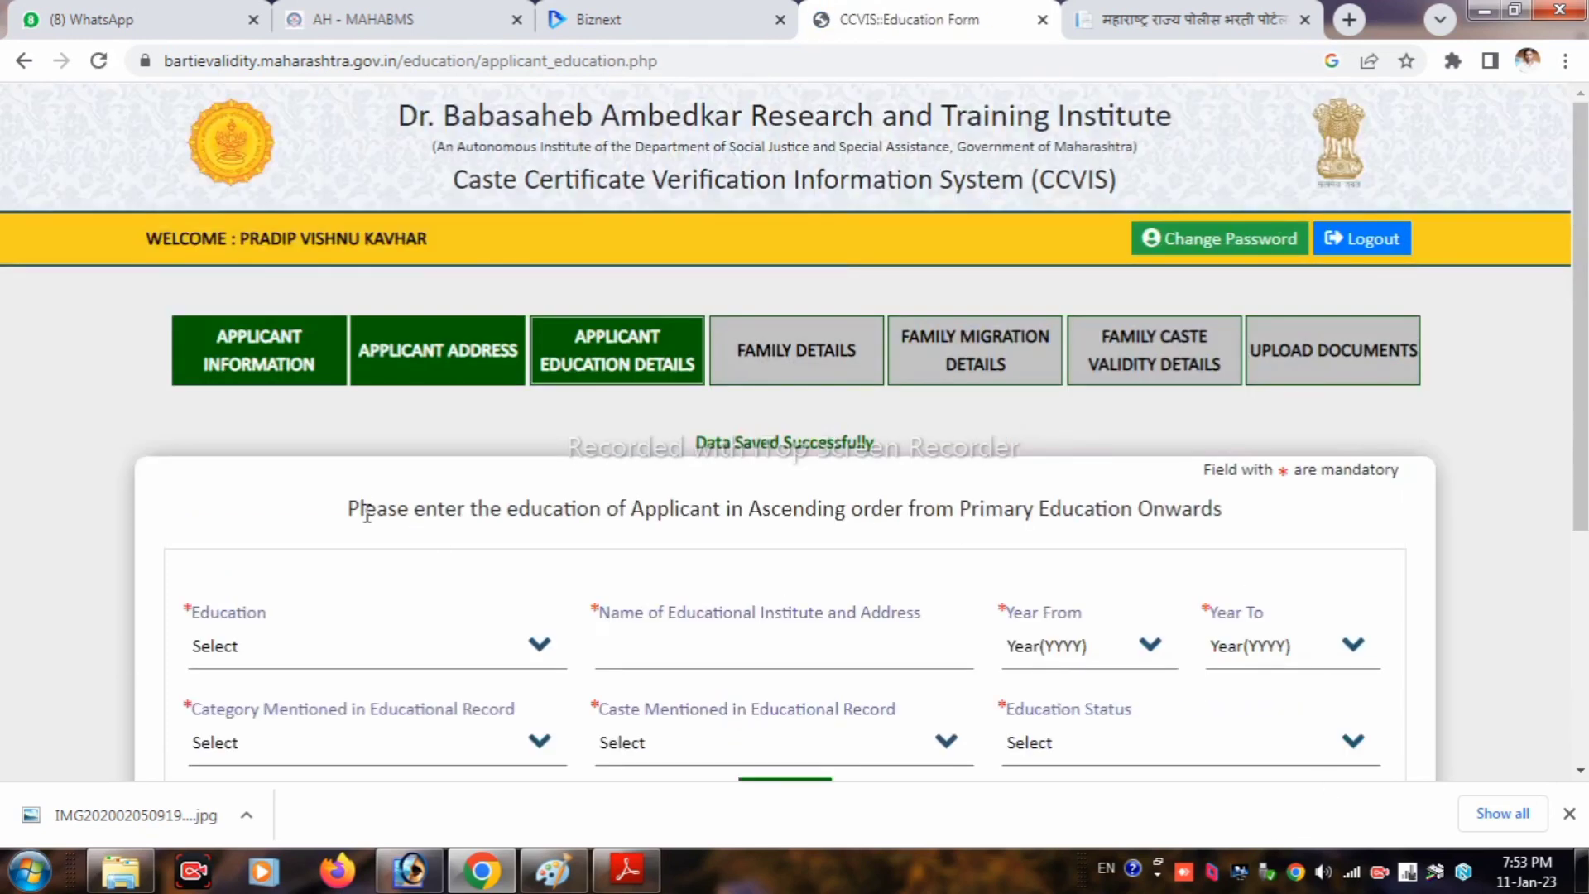
Step: Choose Primary Education and enter the school 'ZP SCHOOL TAMSI TQ DIST WASHIM'
{"action": "left_click_drag", "start_coordinate": [348, 507], "coordinate": [1246, 516]}
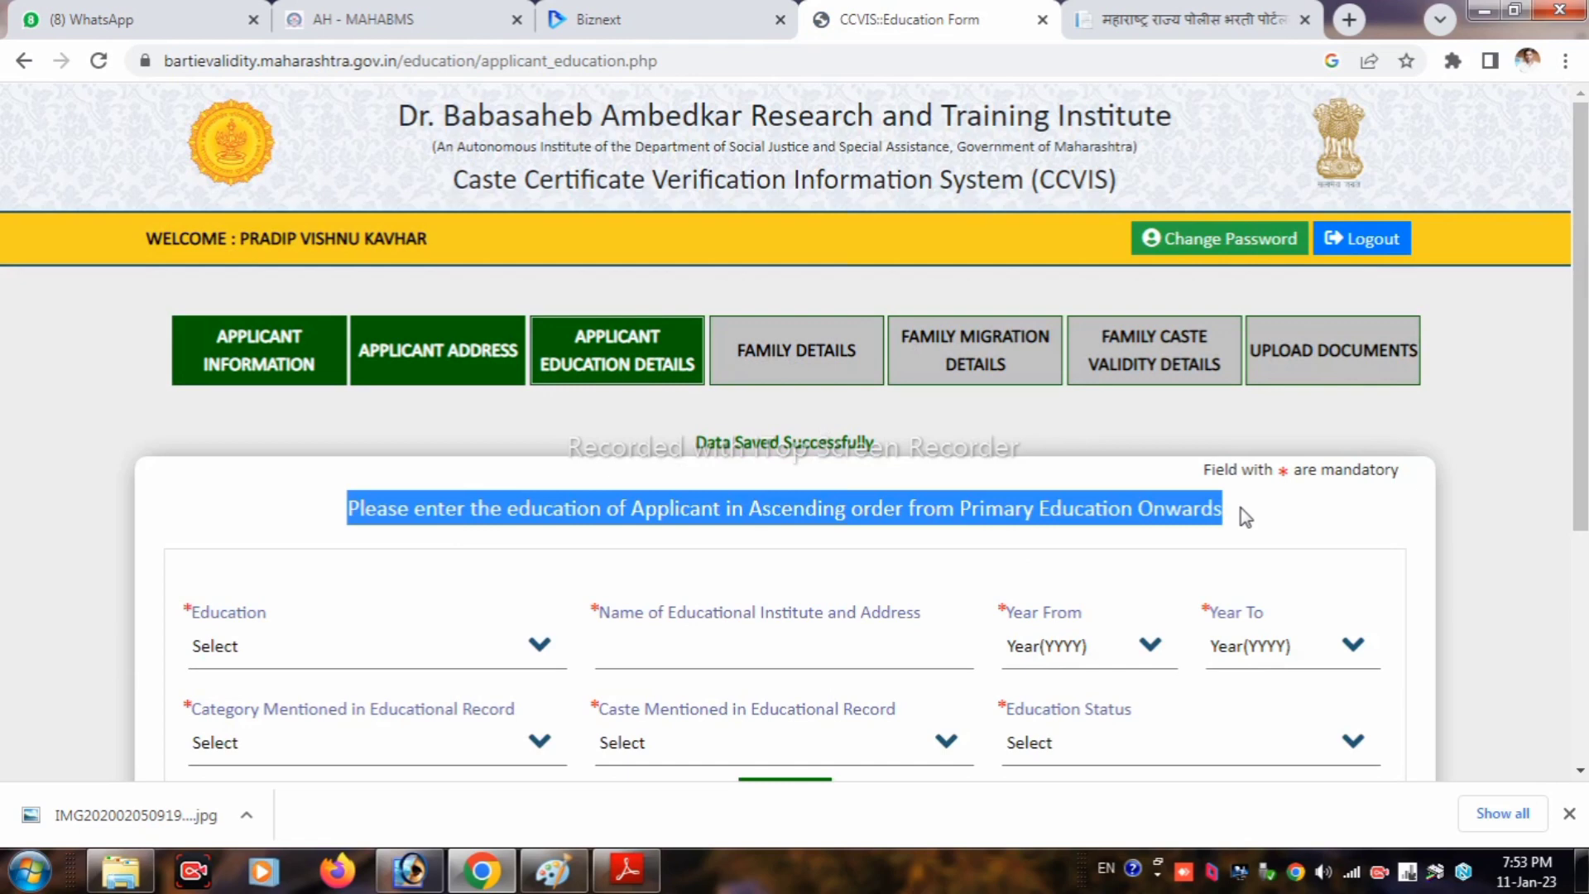
{"action": "left_click", "coordinate": [1031, 575]}
{"action": "scroll", "coordinate": [1022, 571], "scroll_direction": "down", "scroll_amount": 2}
{"action": "left_click", "coordinate": [214, 532]}
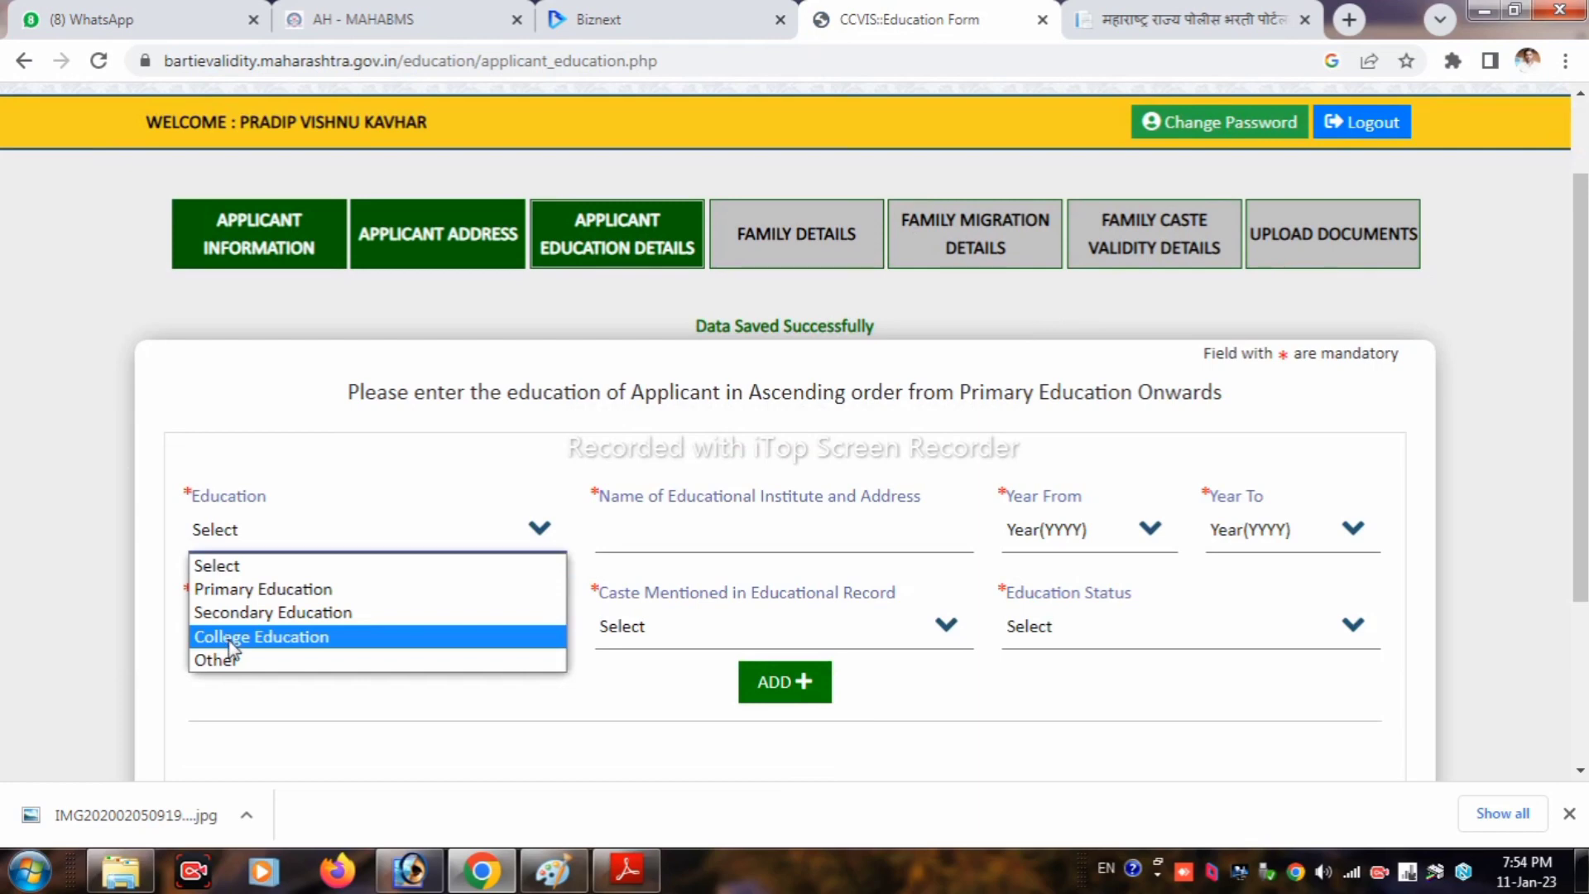
{"action": "left_click", "coordinate": [226, 590]}
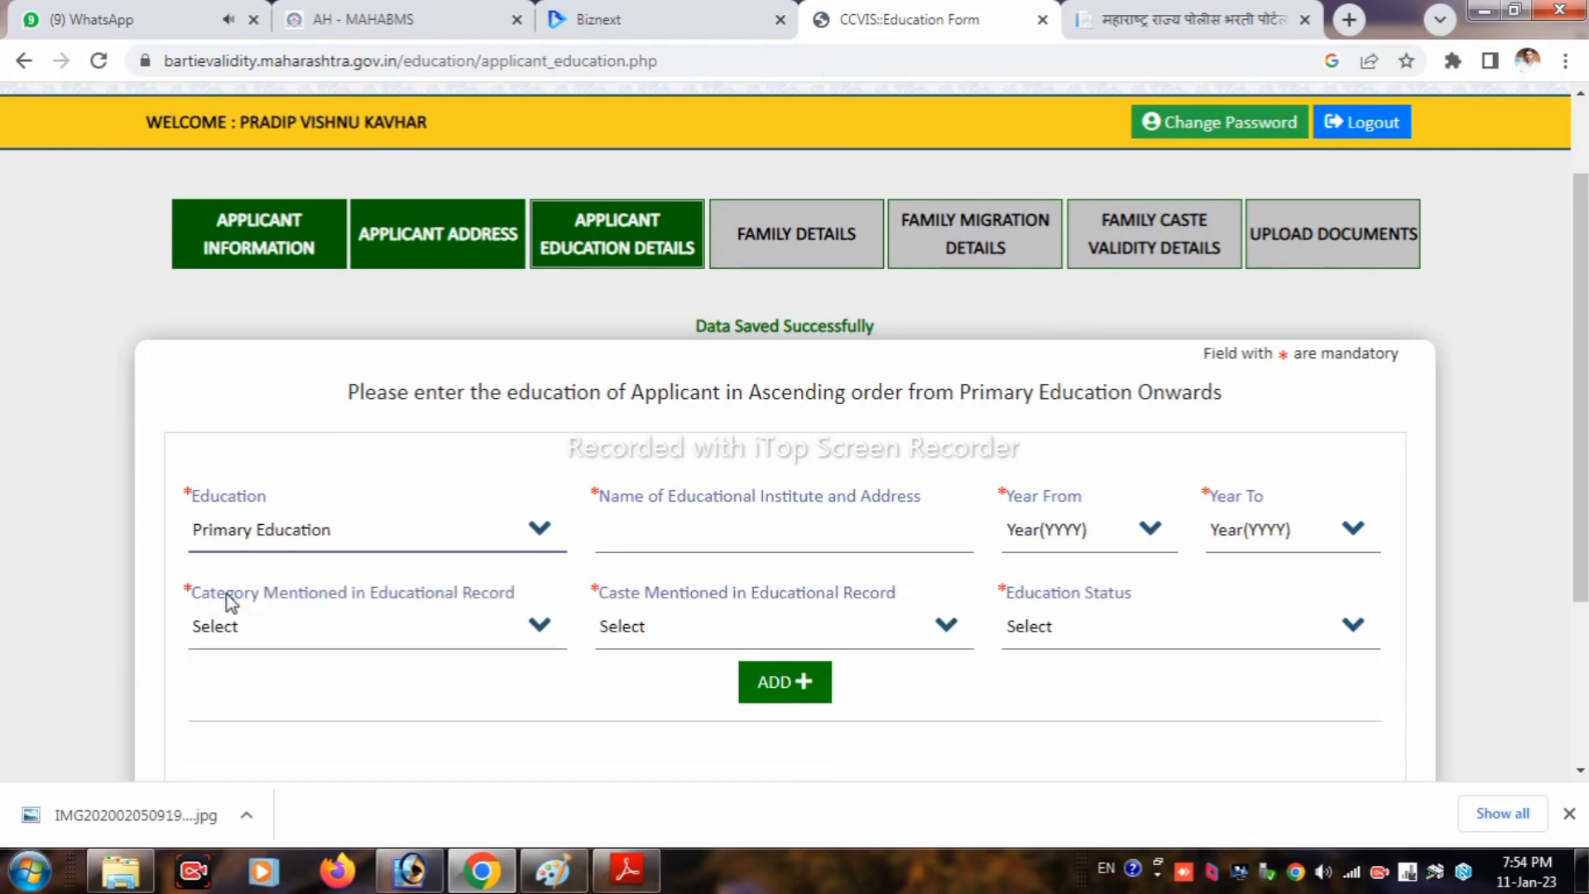
{"action": "left_click", "coordinate": [571, 492]}
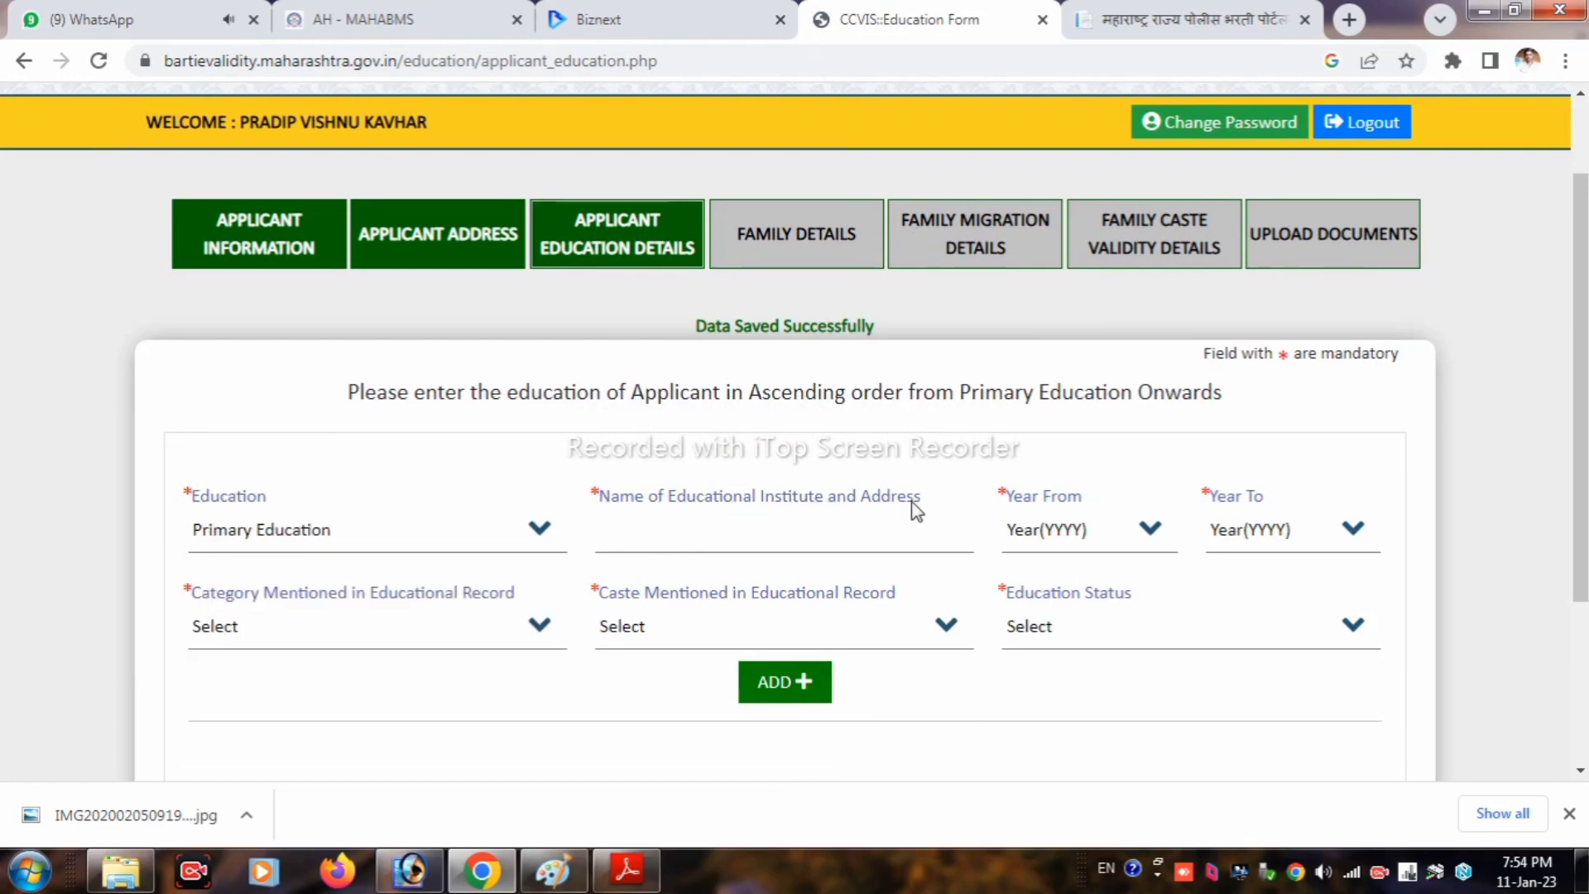
{"action": "left_click", "coordinate": [709, 534]}
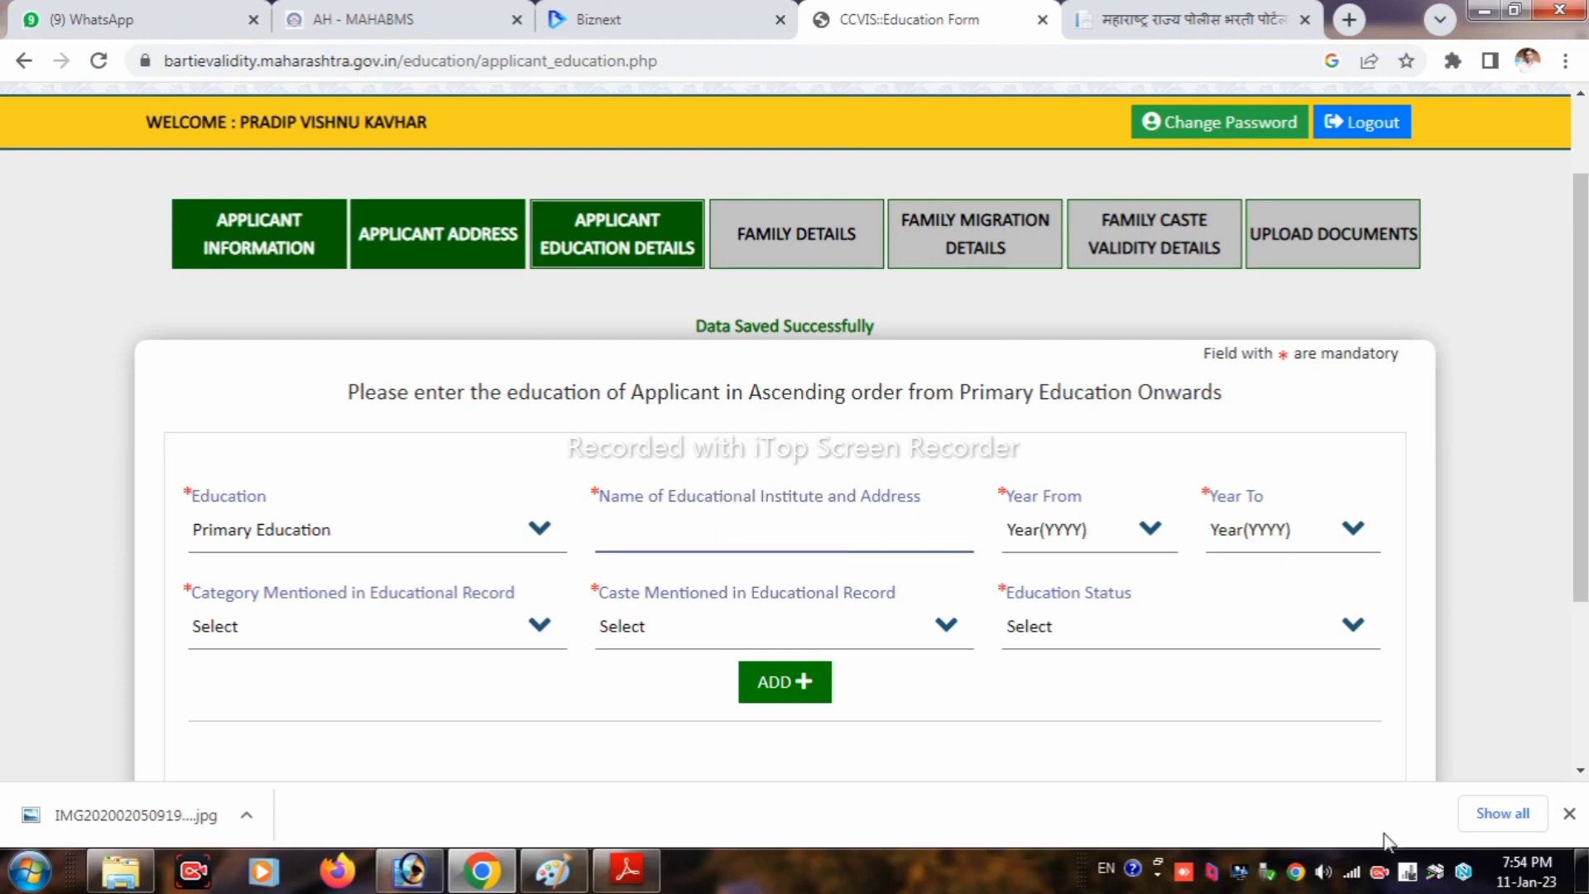
{"action": "type", "text": "ZP SCHOOL TAMSI TQ DIST WASHIM"}
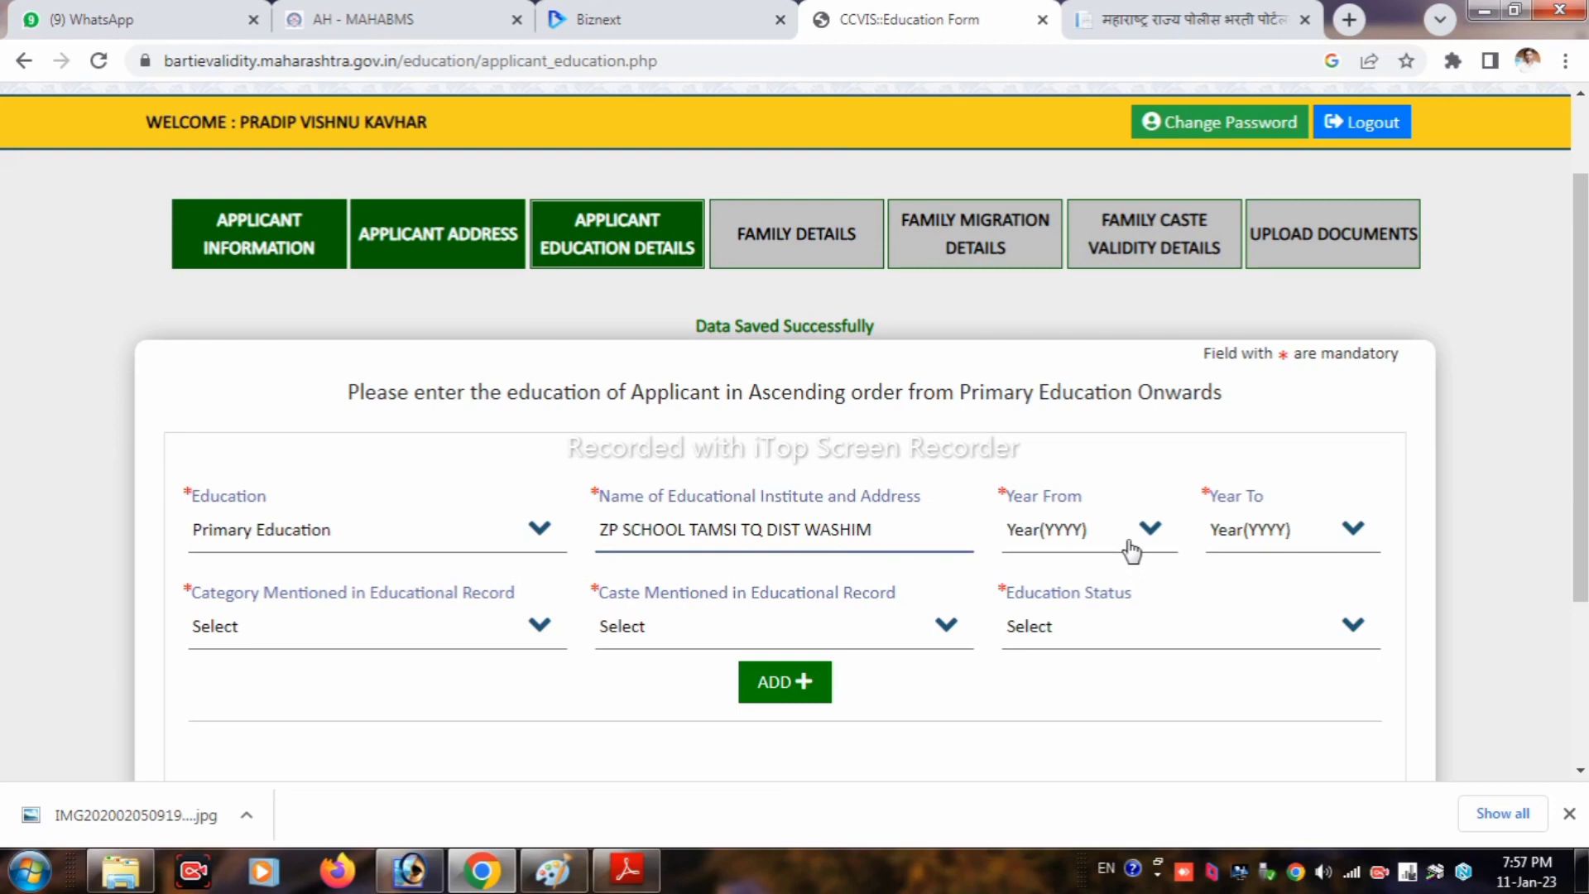
Step: Set the primary education years from 2003 to 2010
{"action": "left_click", "coordinate": [1131, 550]}
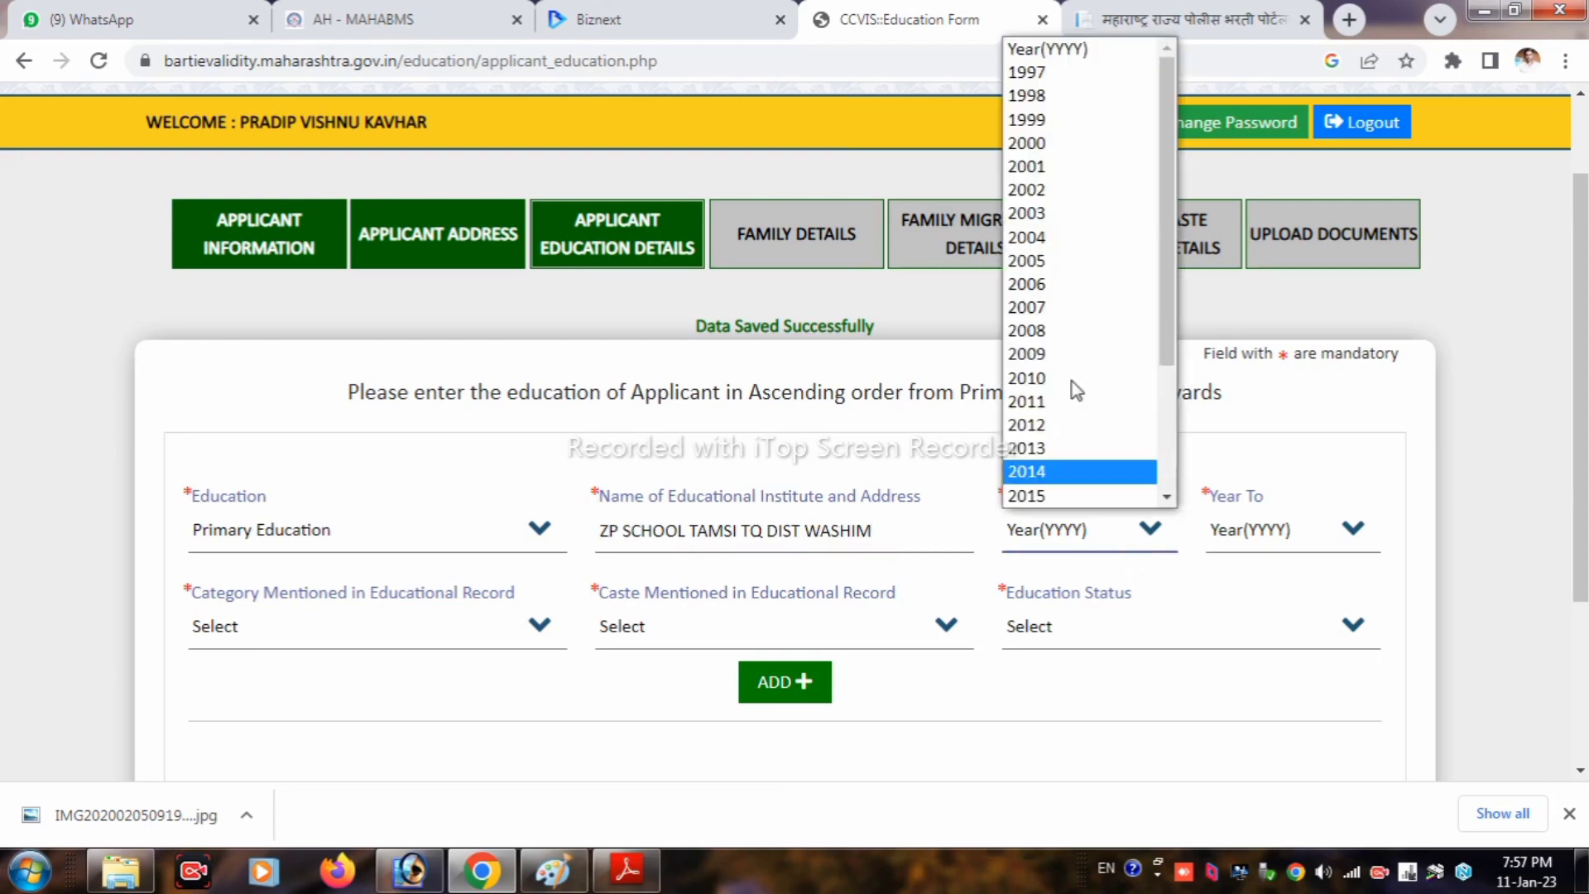
{"action": "scroll", "coordinate": [1054, 450], "scroll_direction": "down", "scroll_amount": 3}
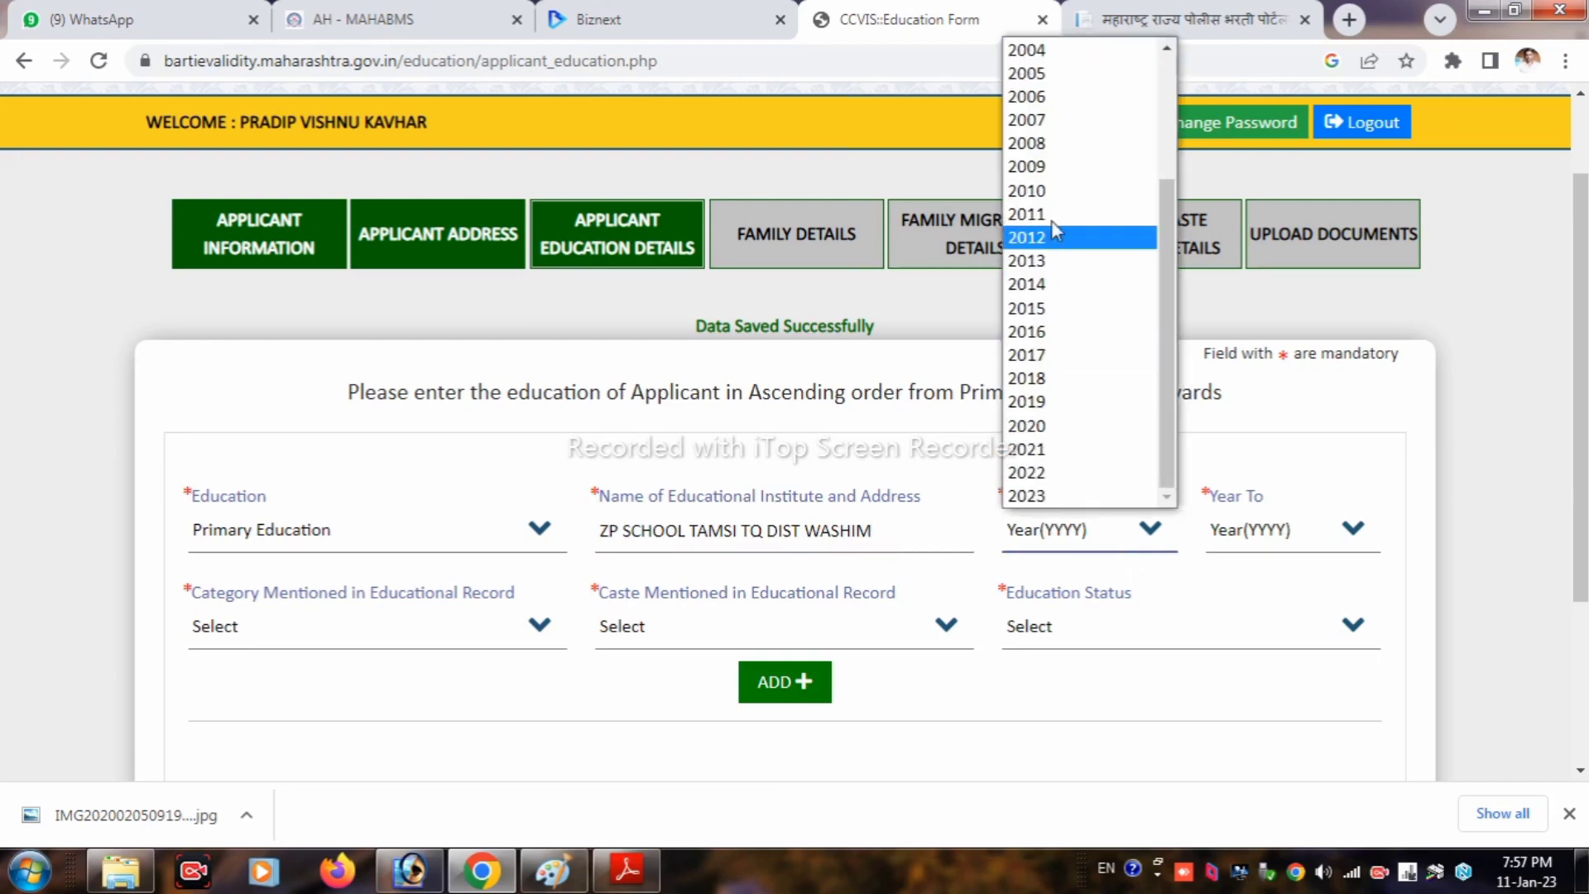
{"action": "scroll", "coordinate": [1047, 230], "scroll_direction": "up", "scroll_amount": 3}
{"action": "left_click", "coordinate": [1045, 217]}
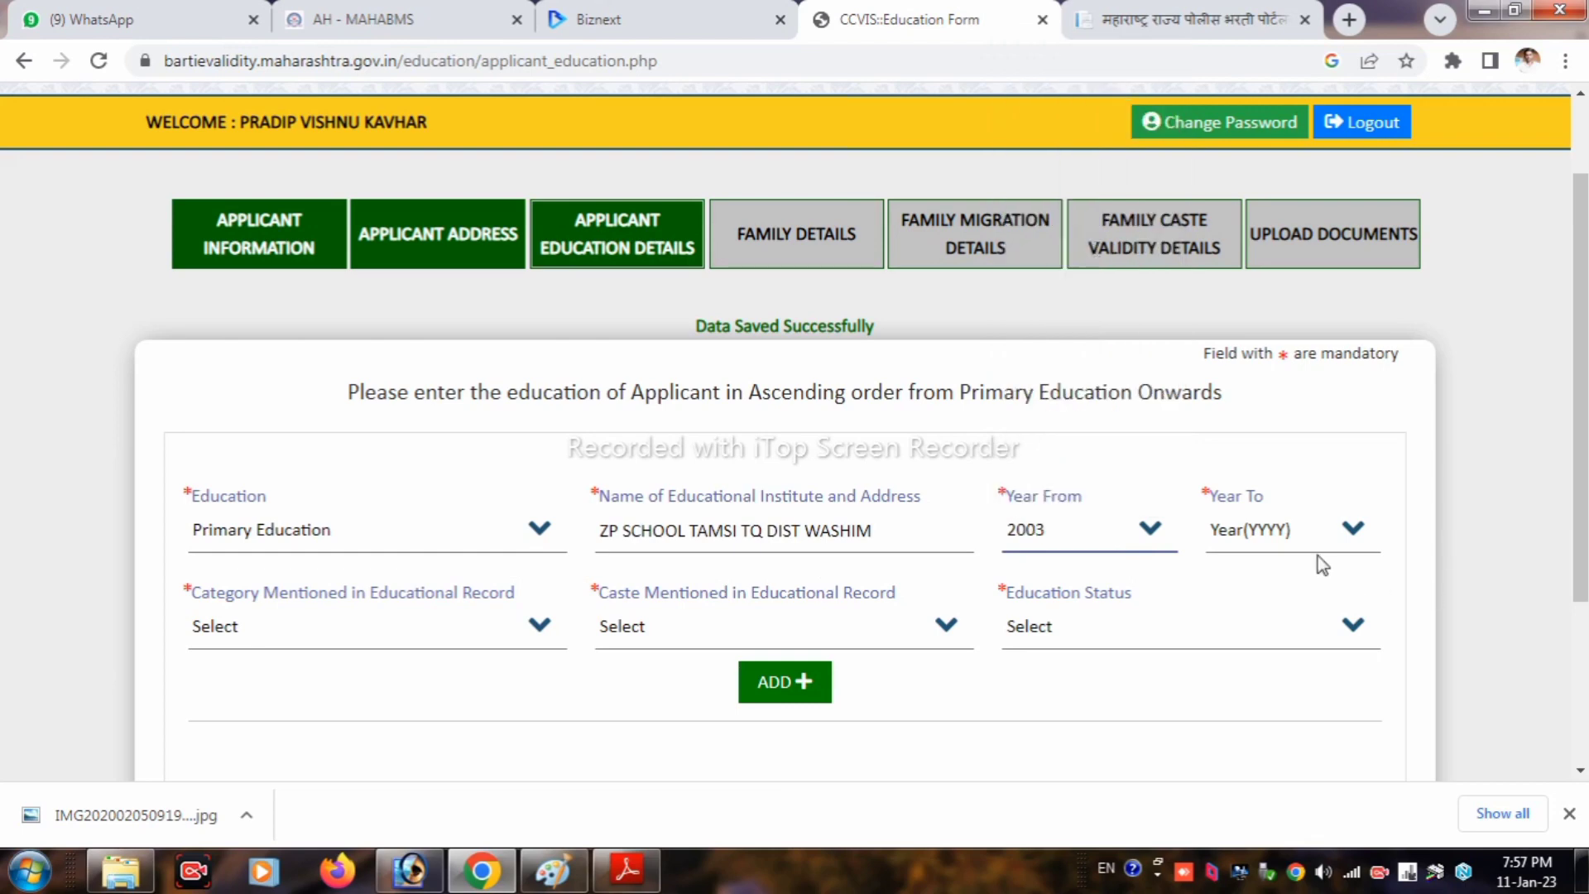
{"action": "left_click", "coordinate": [1269, 536]}
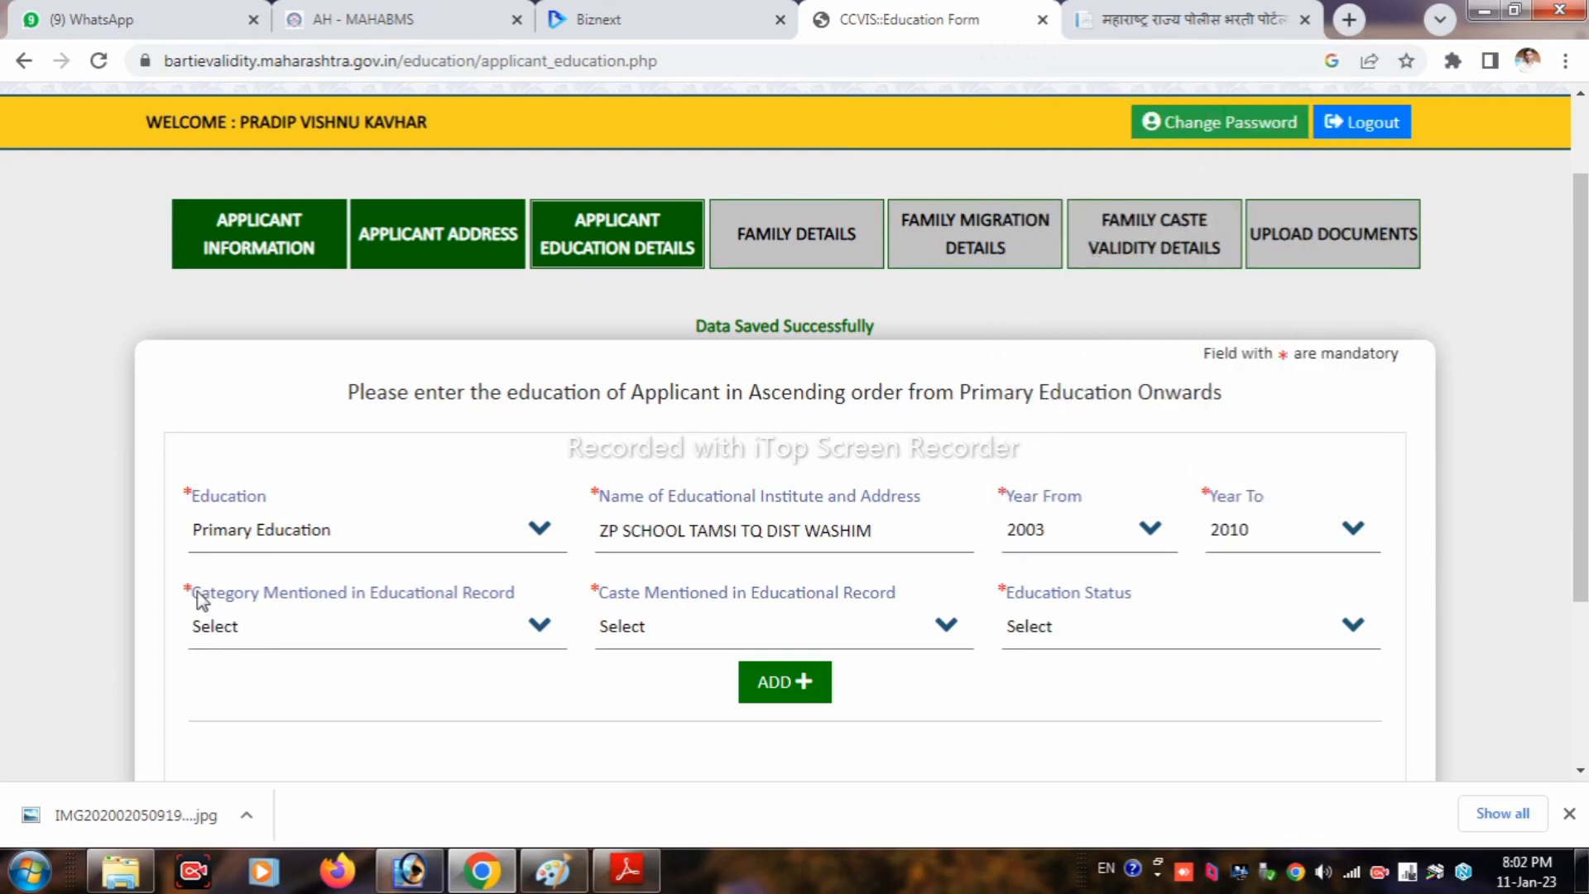
Step: Set category Other Backward Class, caste Kunabi (83), status Completed, and add the record
{"action": "left_click", "coordinate": [241, 647]}
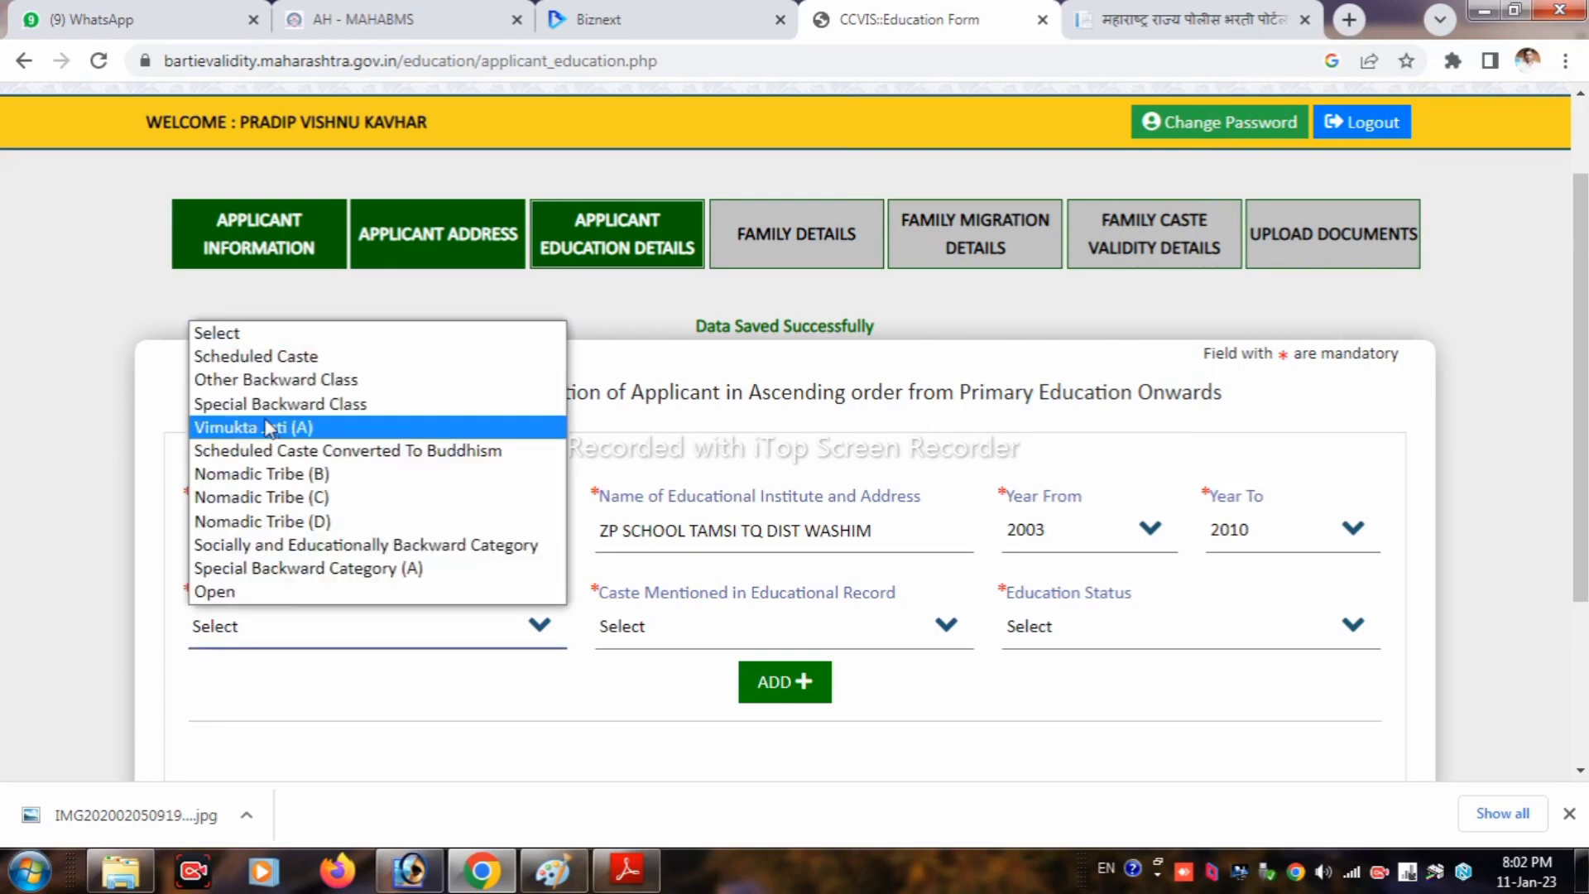
{"action": "left_click", "coordinate": [269, 381]}
{"action": "left_click", "coordinate": [682, 638]}
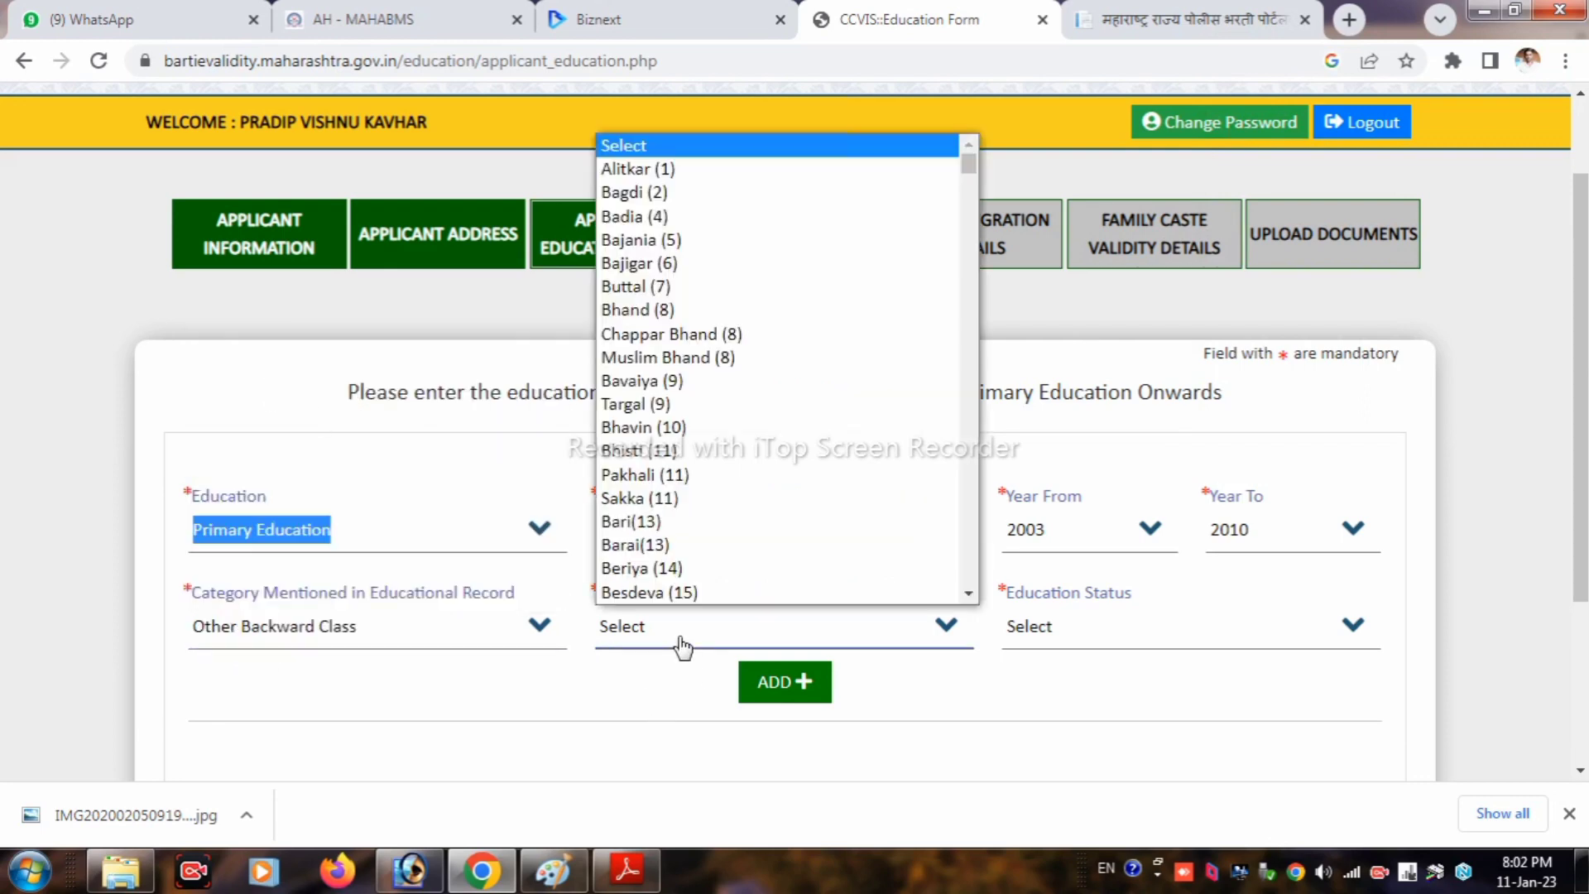
{"action": "scroll", "coordinate": [691, 389], "scroll_direction": "down", "scroll_amount": 20}
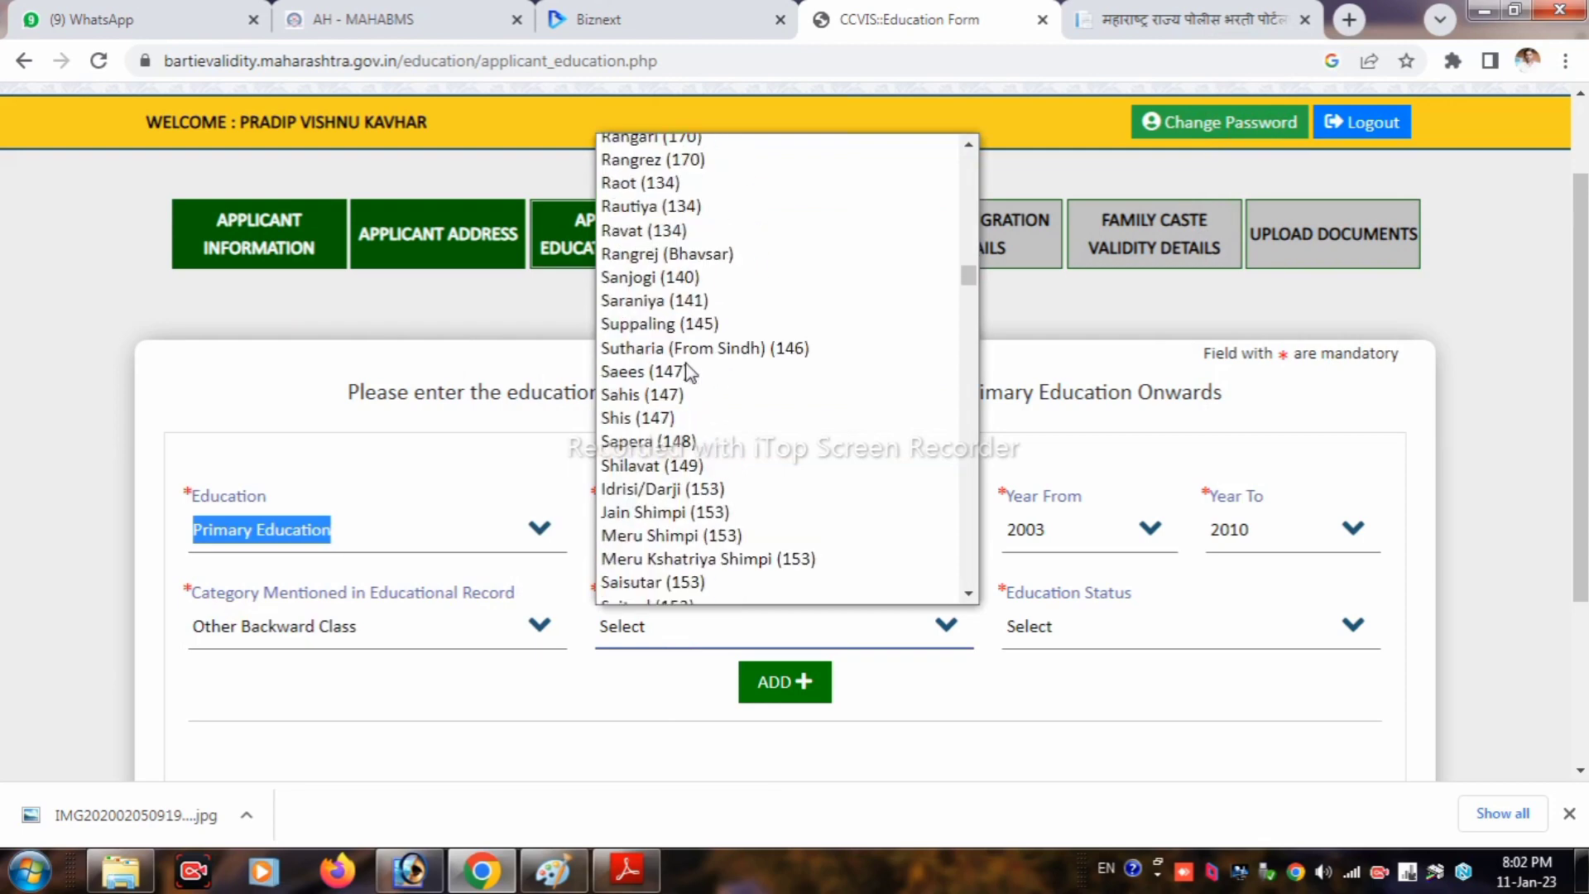
{"action": "scroll", "coordinate": [691, 370], "scroll_direction": "down", "scroll_amount": 20}
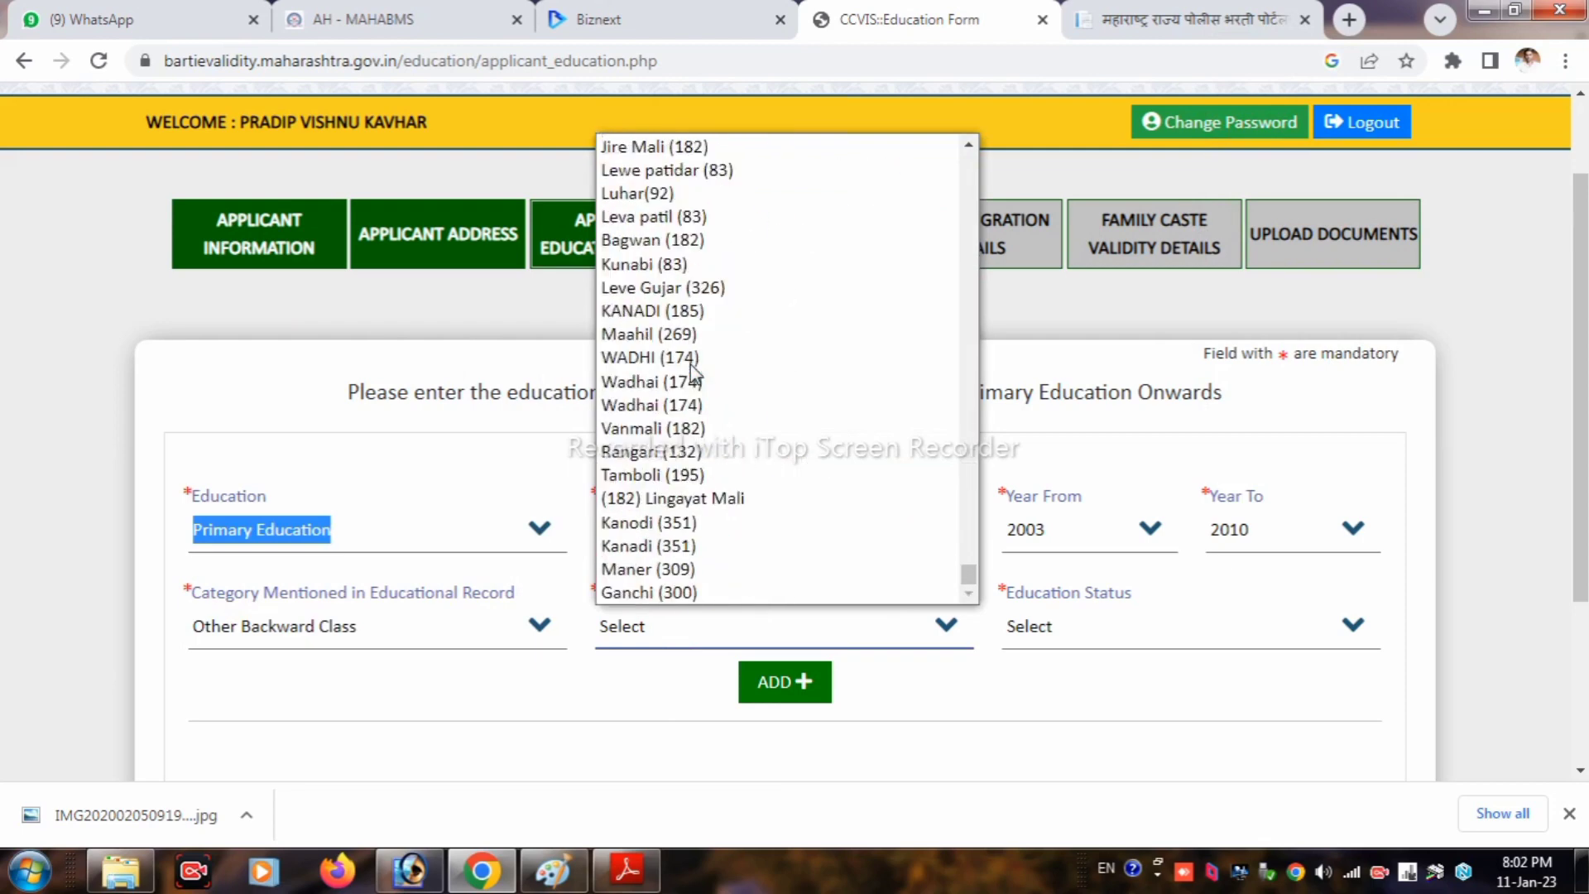
{"action": "type", "text": "kunabi"}
{"action": "key", "text": "Return"}
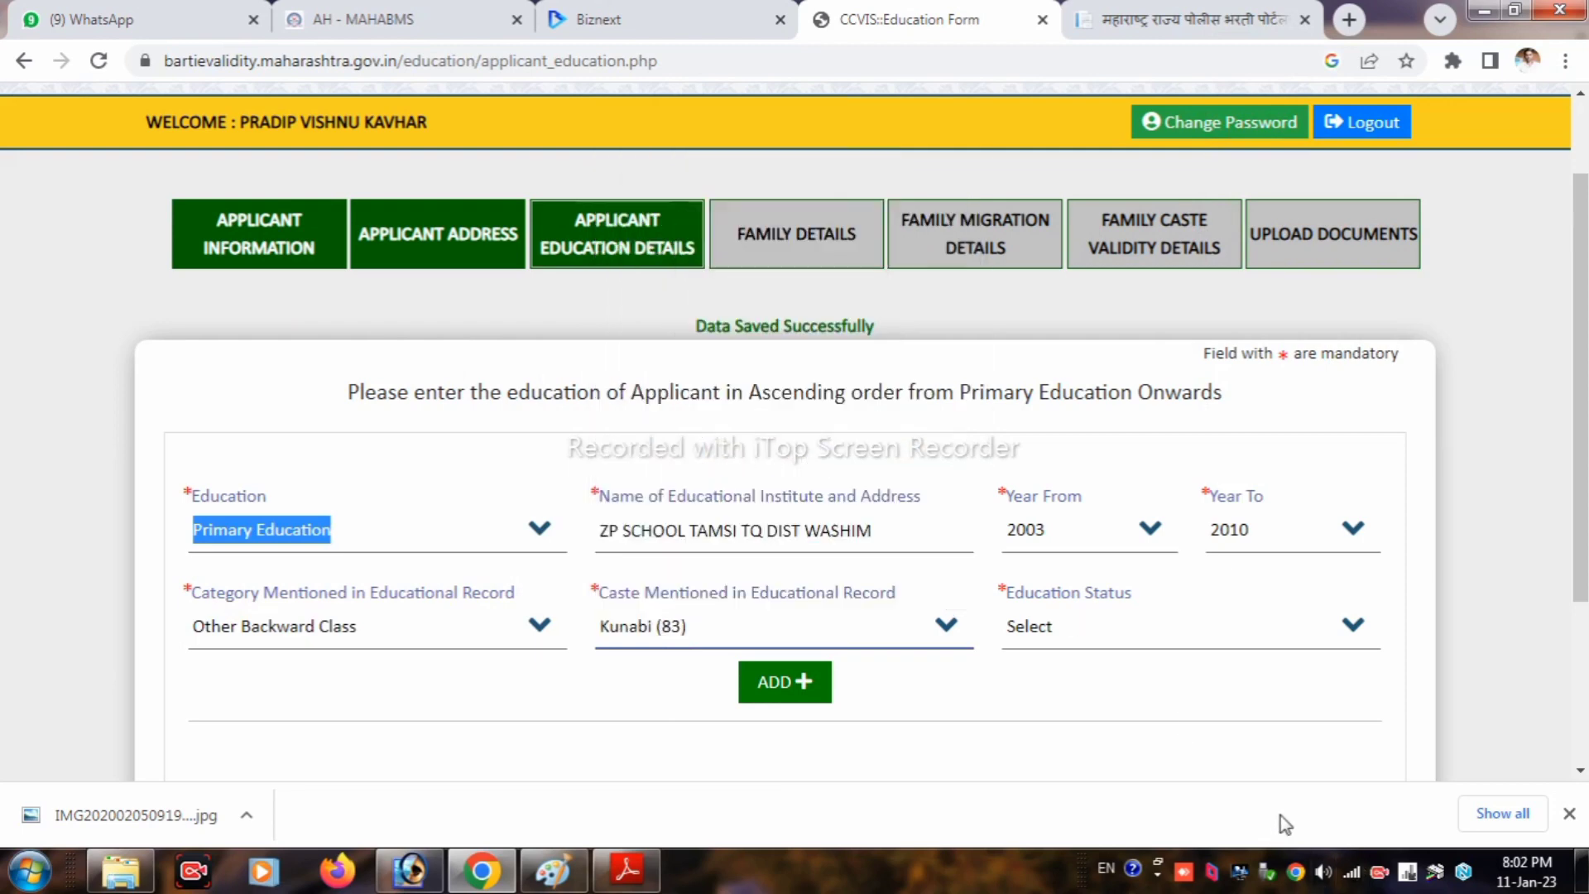
{"action": "left_click", "coordinate": [1065, 631]}
{"action": "left_click", "coordinate": [1057, 684]}
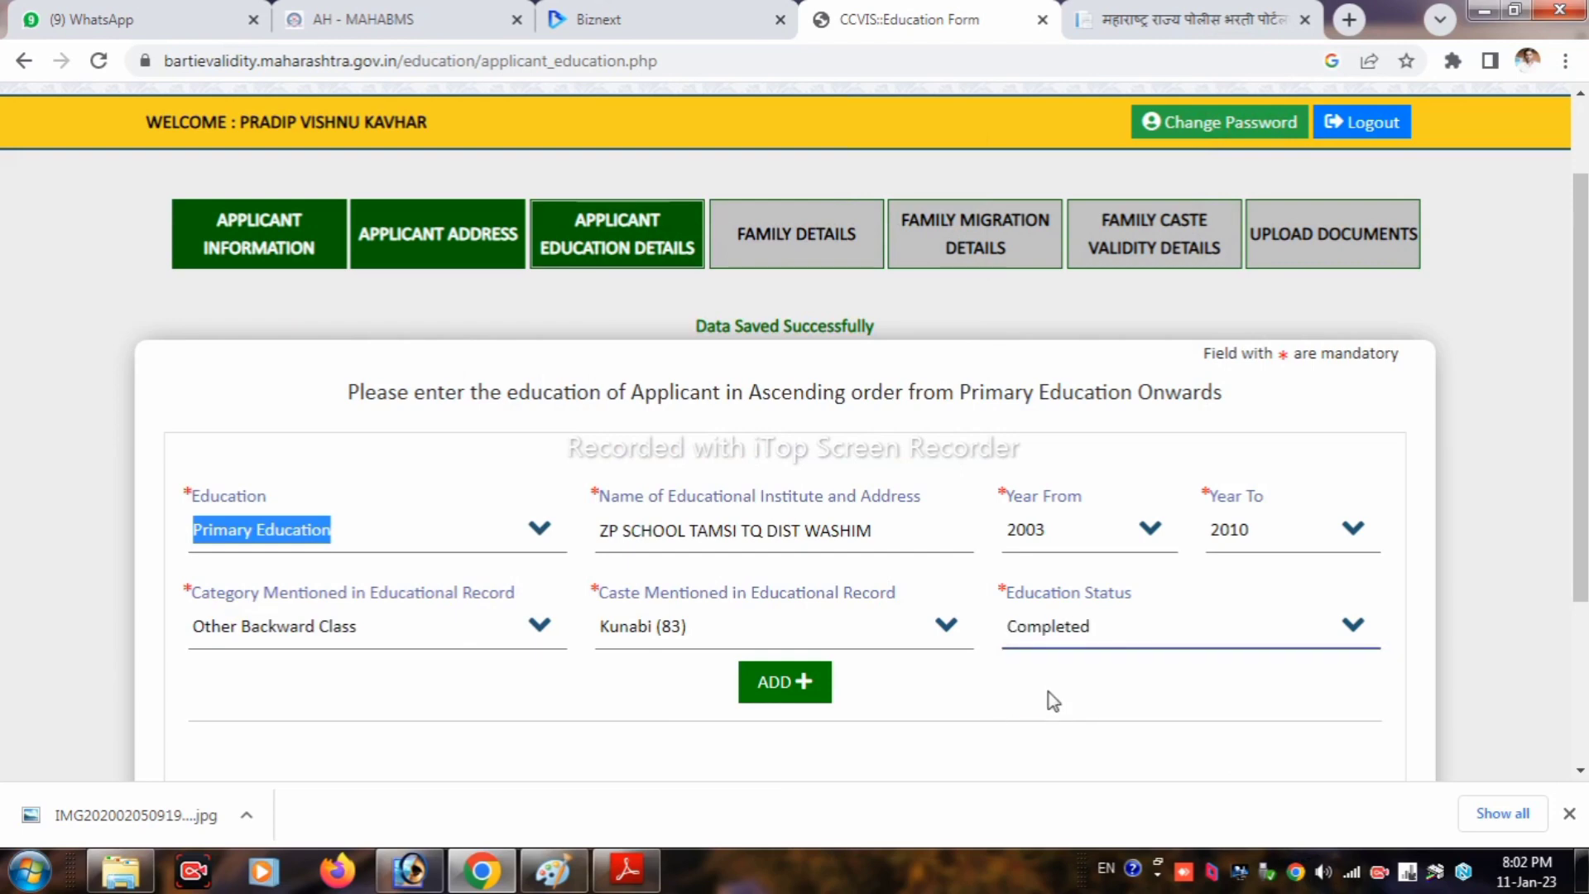
{"action": "left_click", "coordinate": [770, 683]}
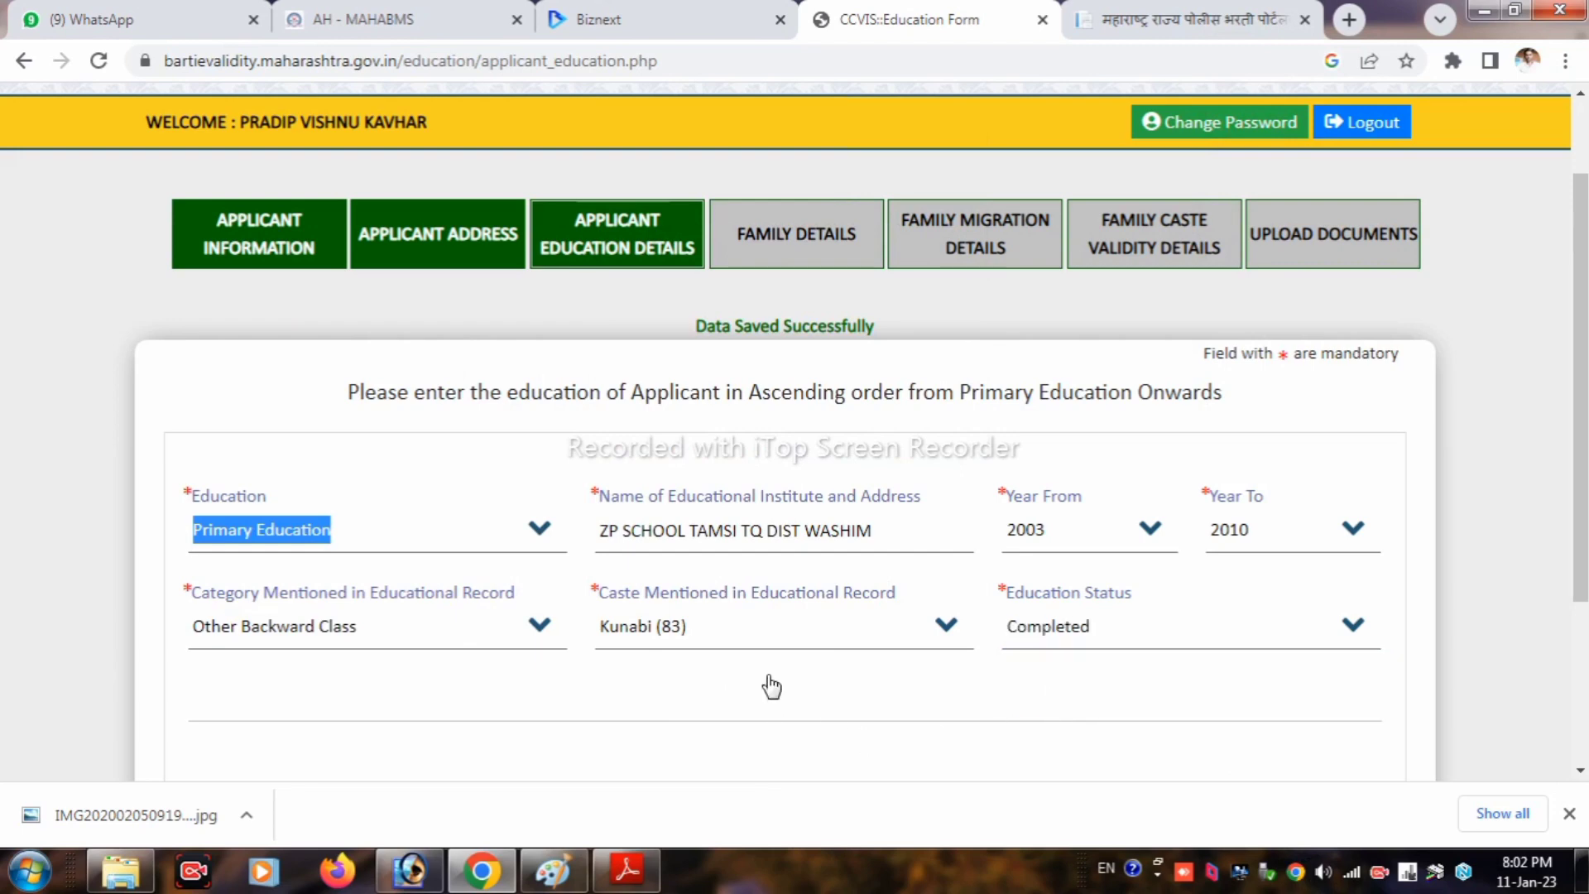
Step: Select Secondary Education as the level and start entering the secondary school's name
{"action": "scroll", "coordinate": [649, 568], "scroll_direction": "down", "scroll_amount": 4}
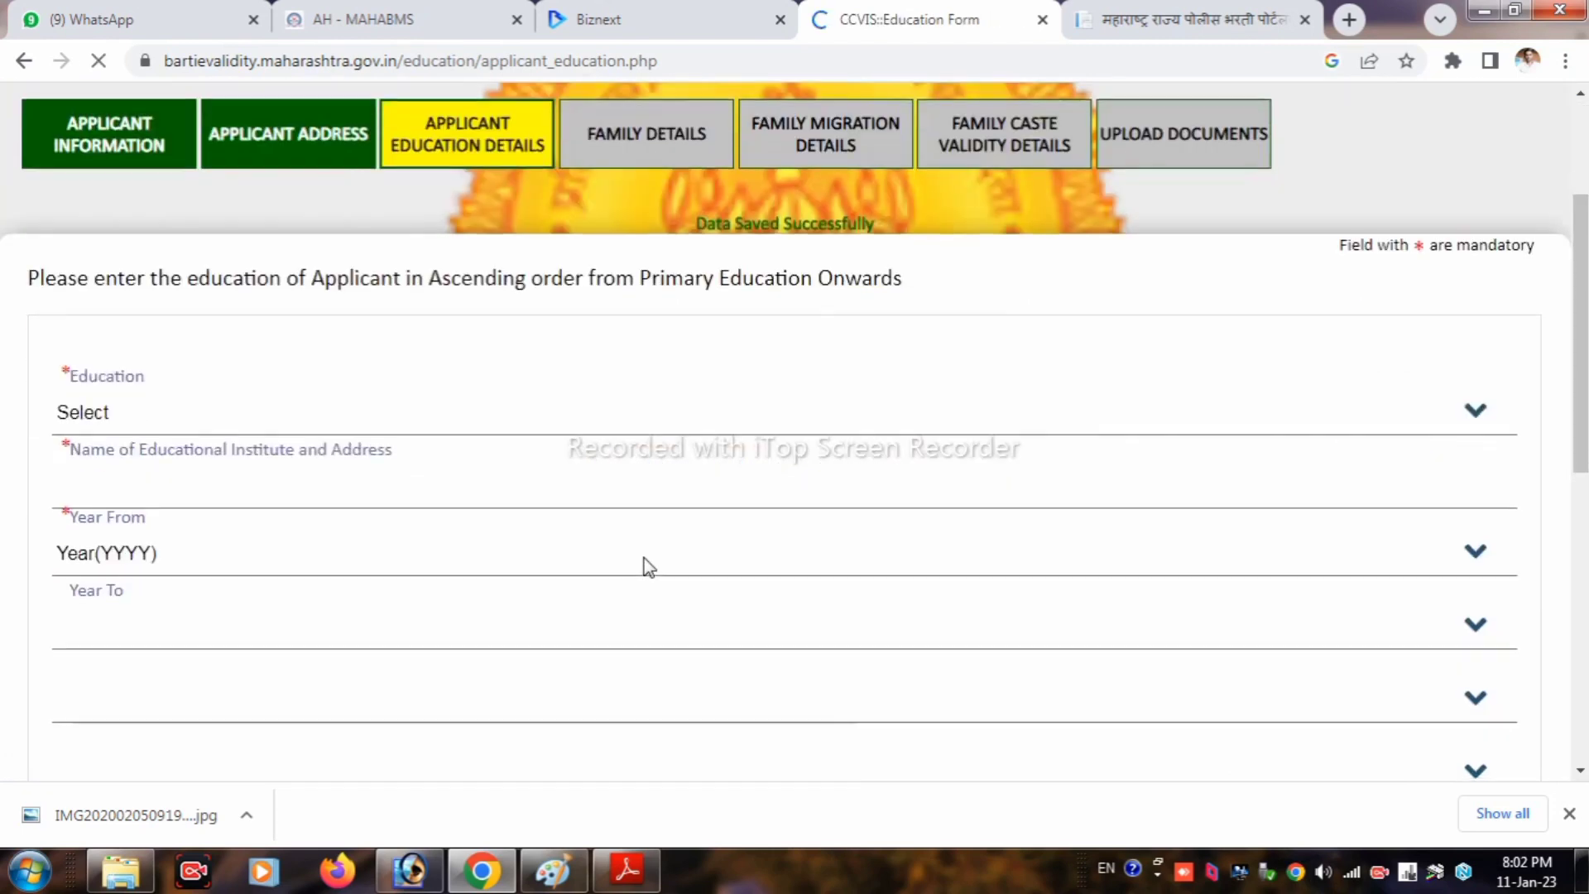
{"action": "scroll", "coordinate": [687, 536], "scroll_direction": "down", "scroll_amount": 4}
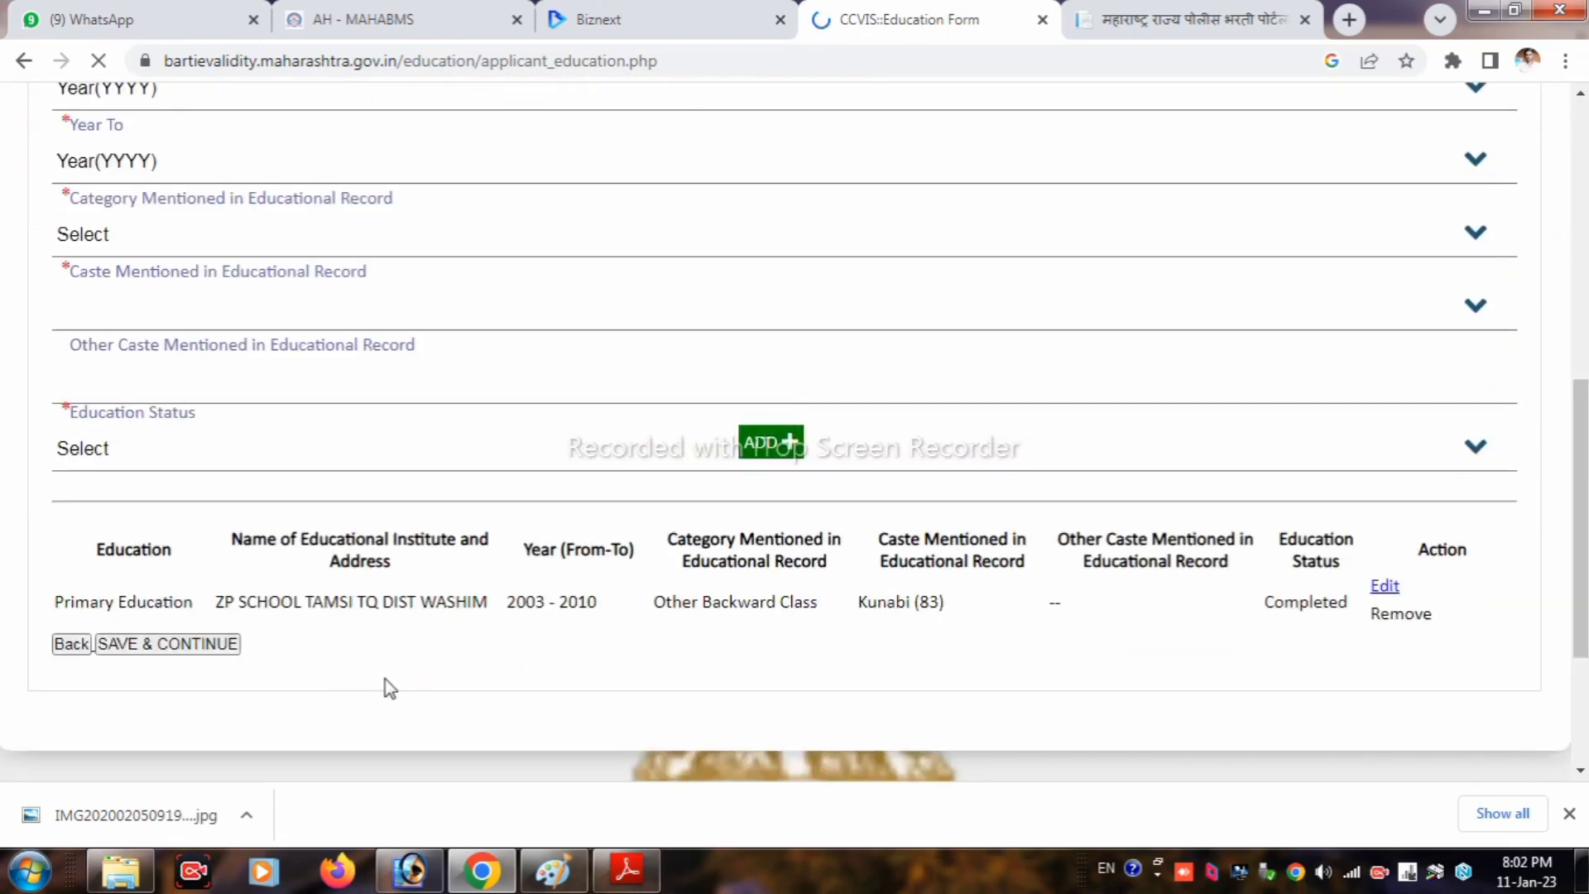
{"action": "scroll", "coordinate": [575, 682], "scroll_direction": "down", "scroll_amount": 3}
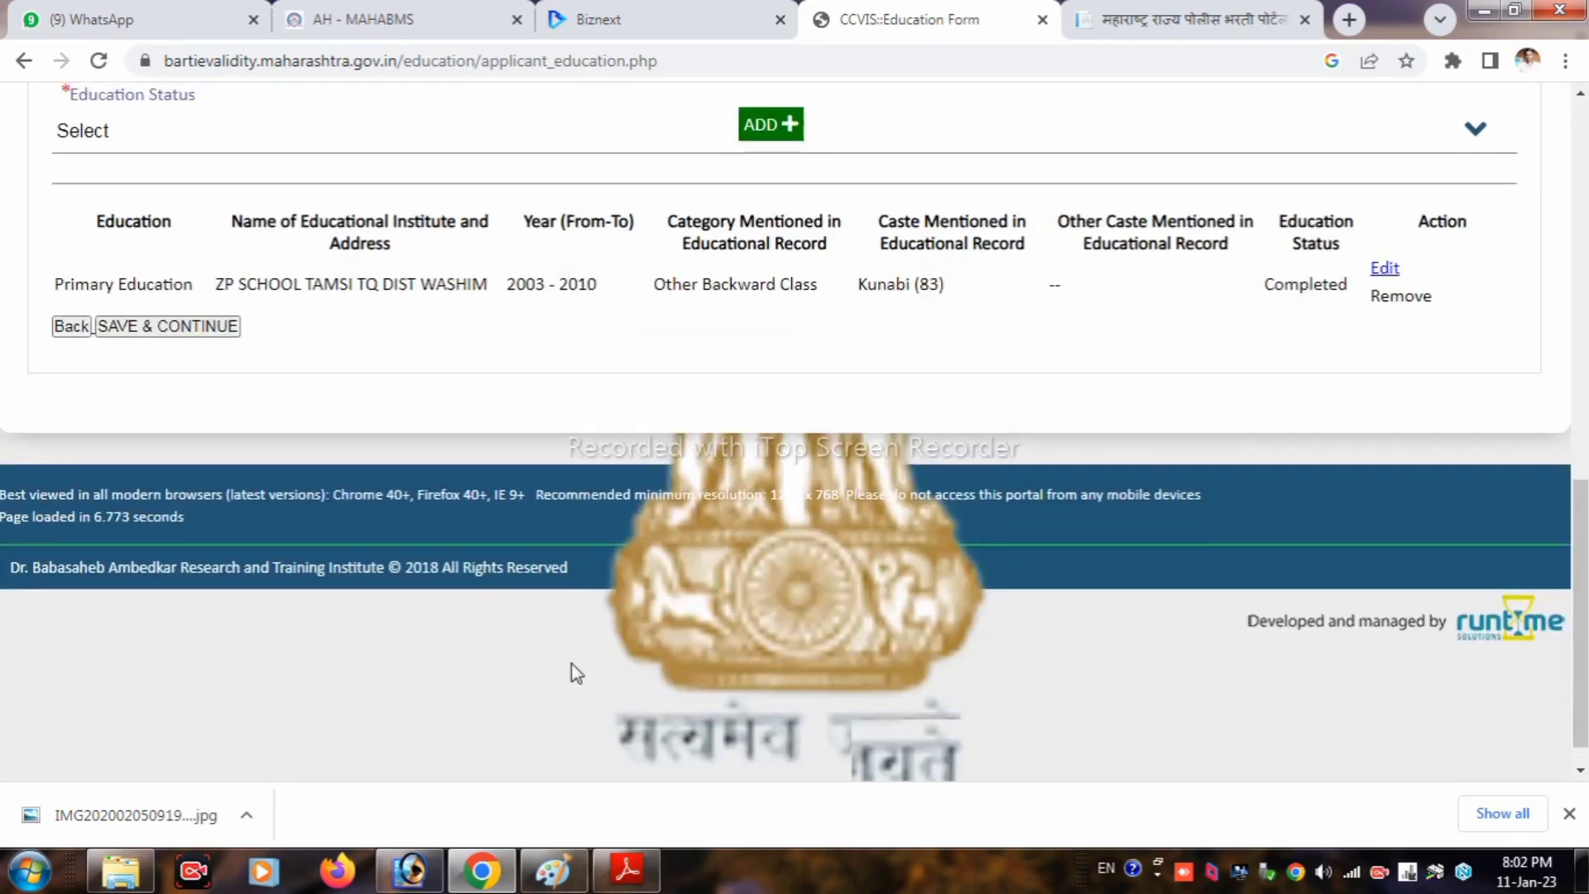
{"action": "scroll", "coordinate": [576, 683], "scroll_direction": "up", "scroll_amount": 10}
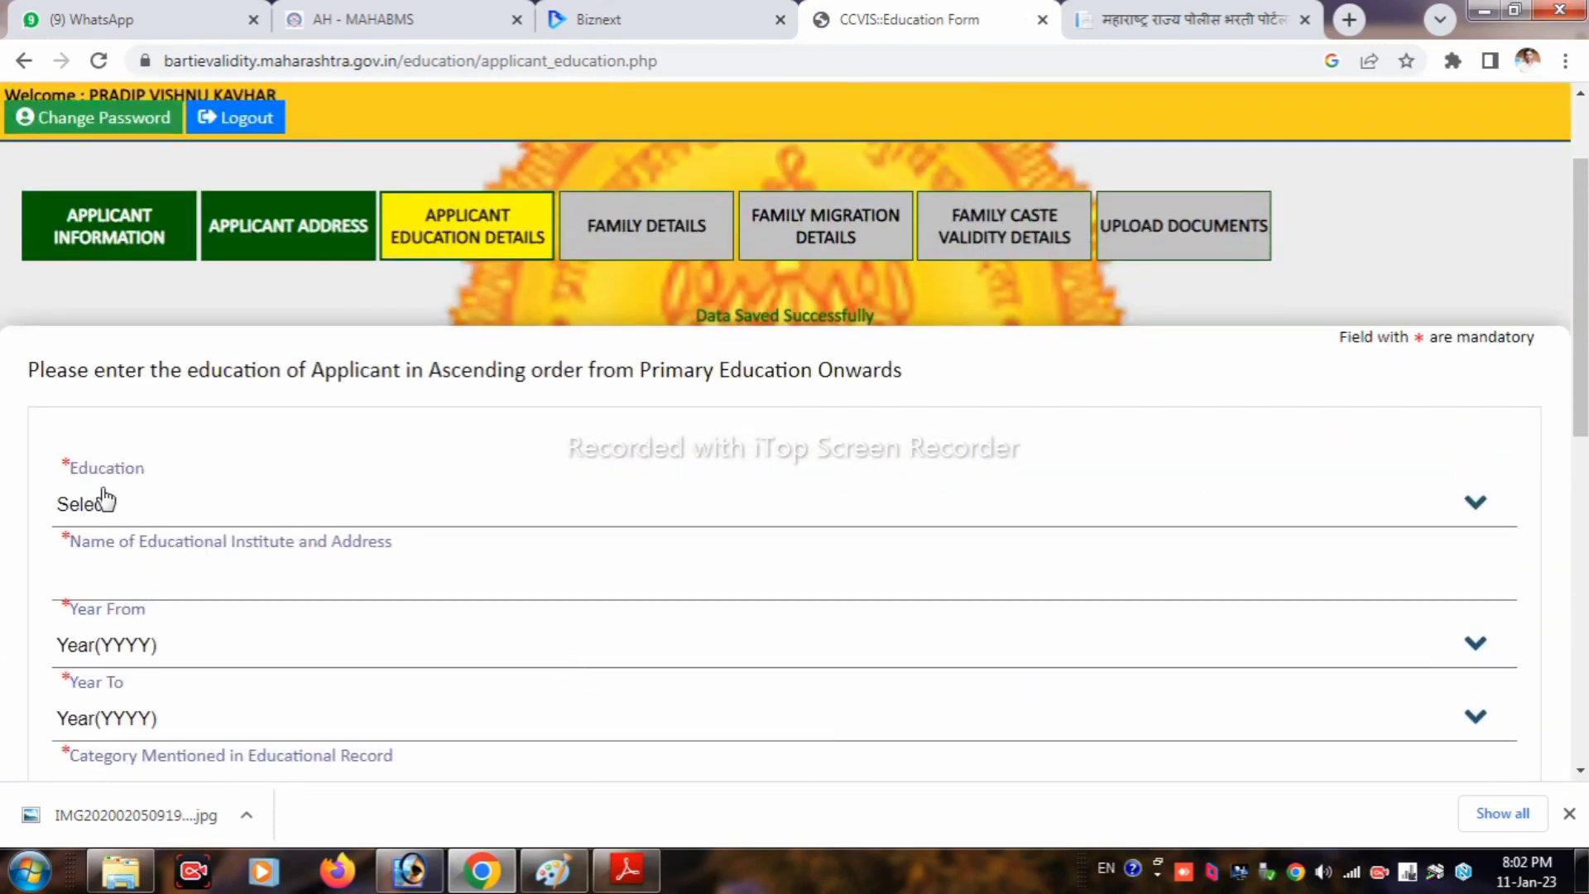
{"action": "left_click", "coordinate": [109, 506]}
{"action": "left_click", "coordinate": [124, 587]}
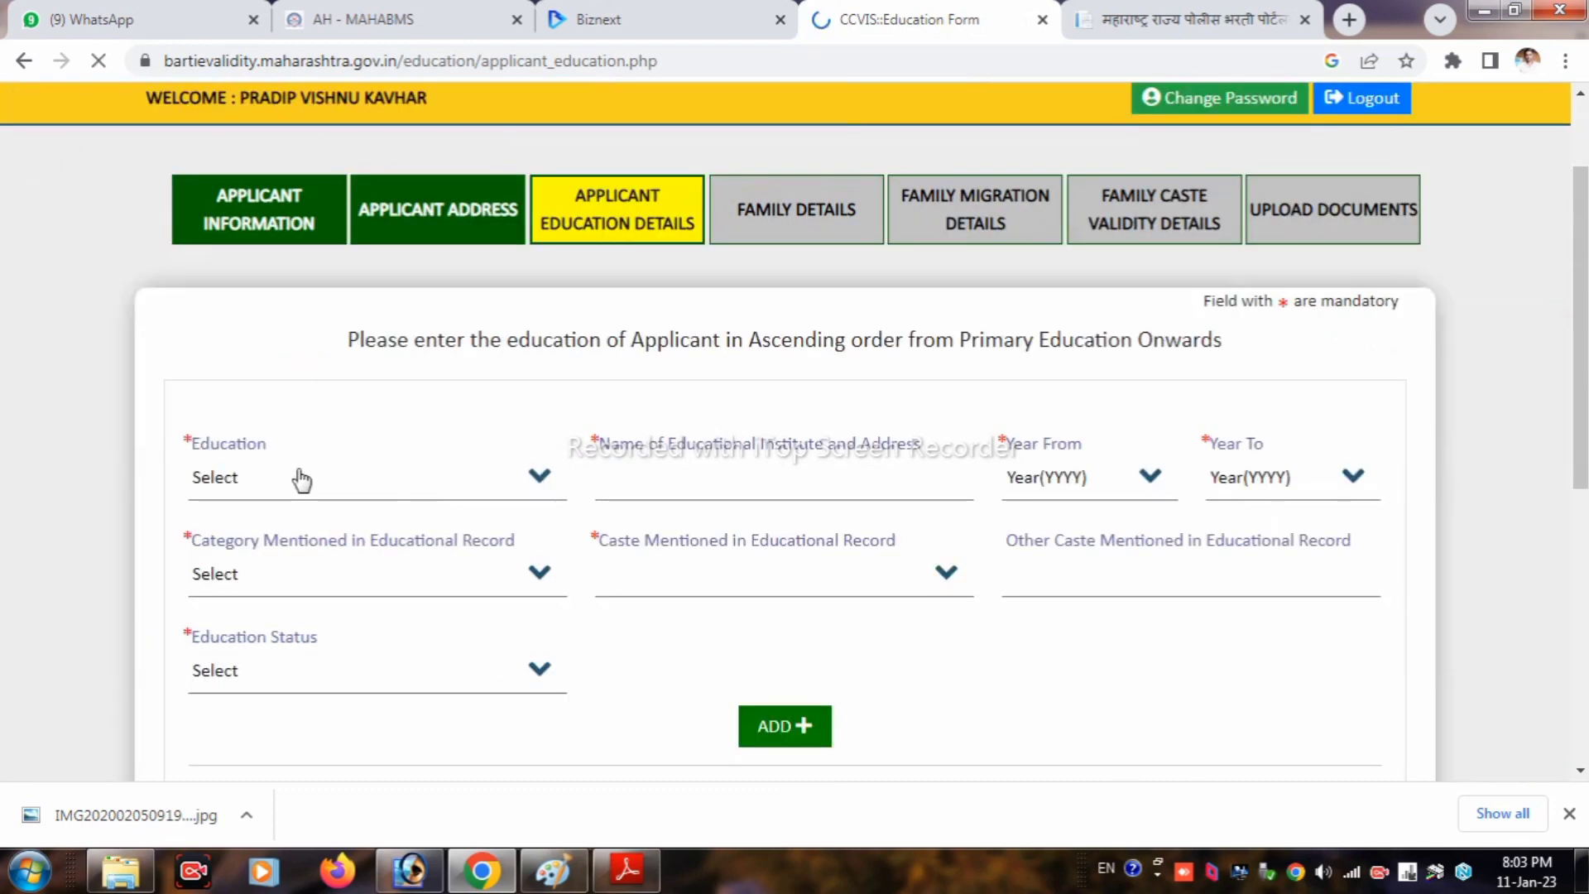
{"action": "left_click", "coordinate": [297, 475]}
{"action": "left_click", "coordinate": [262, 563]}
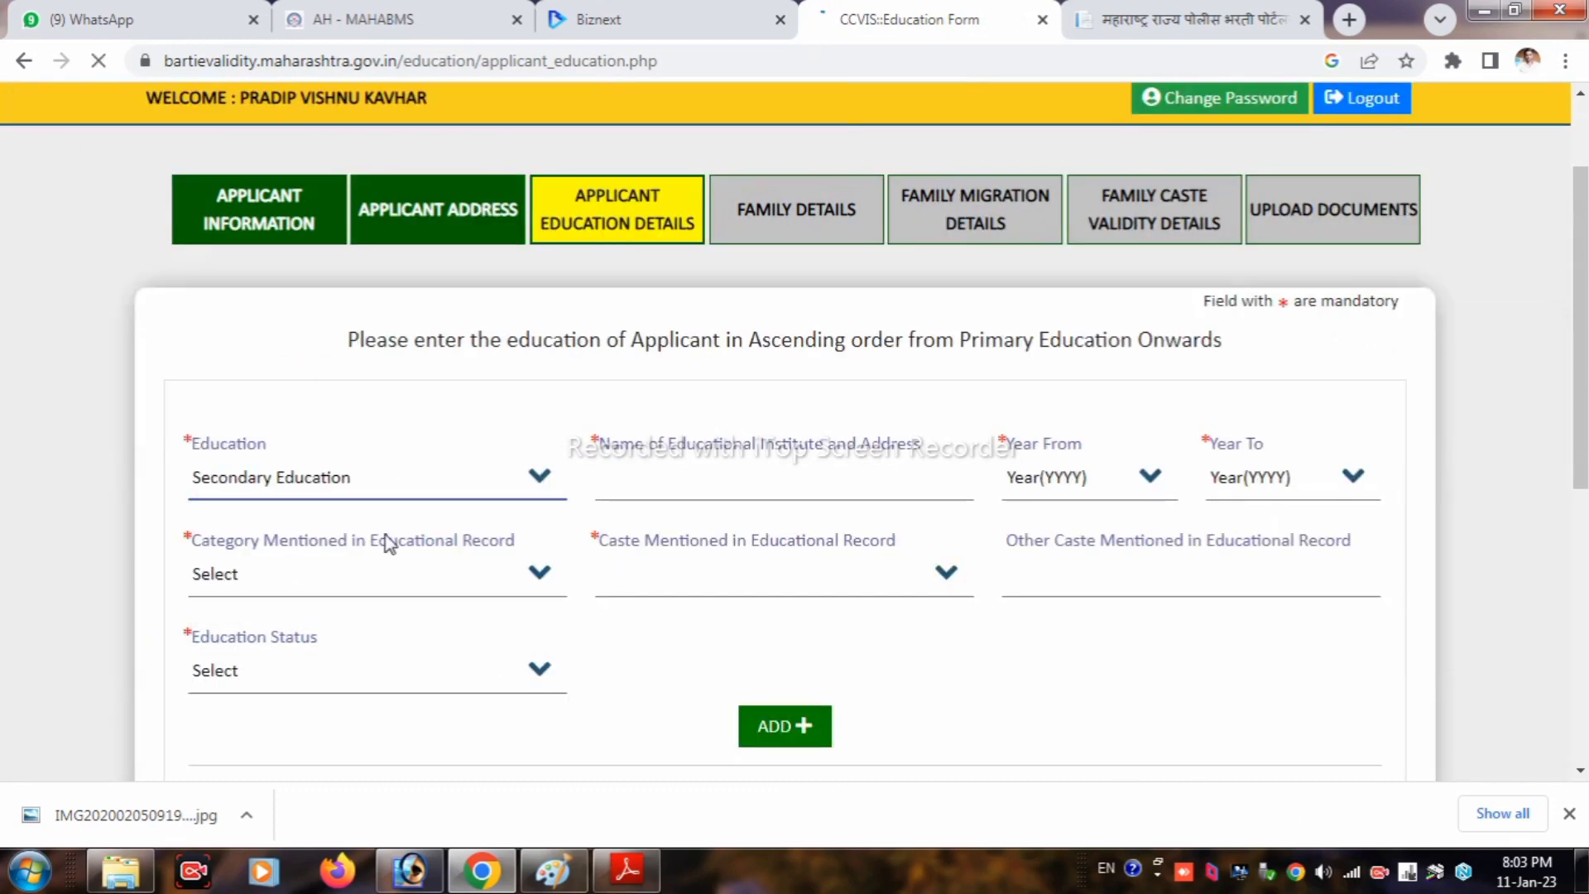
{"action": "scroll", "coordinate": [447, 505], "scroll_direction": "down", "scroll_amount": 3}
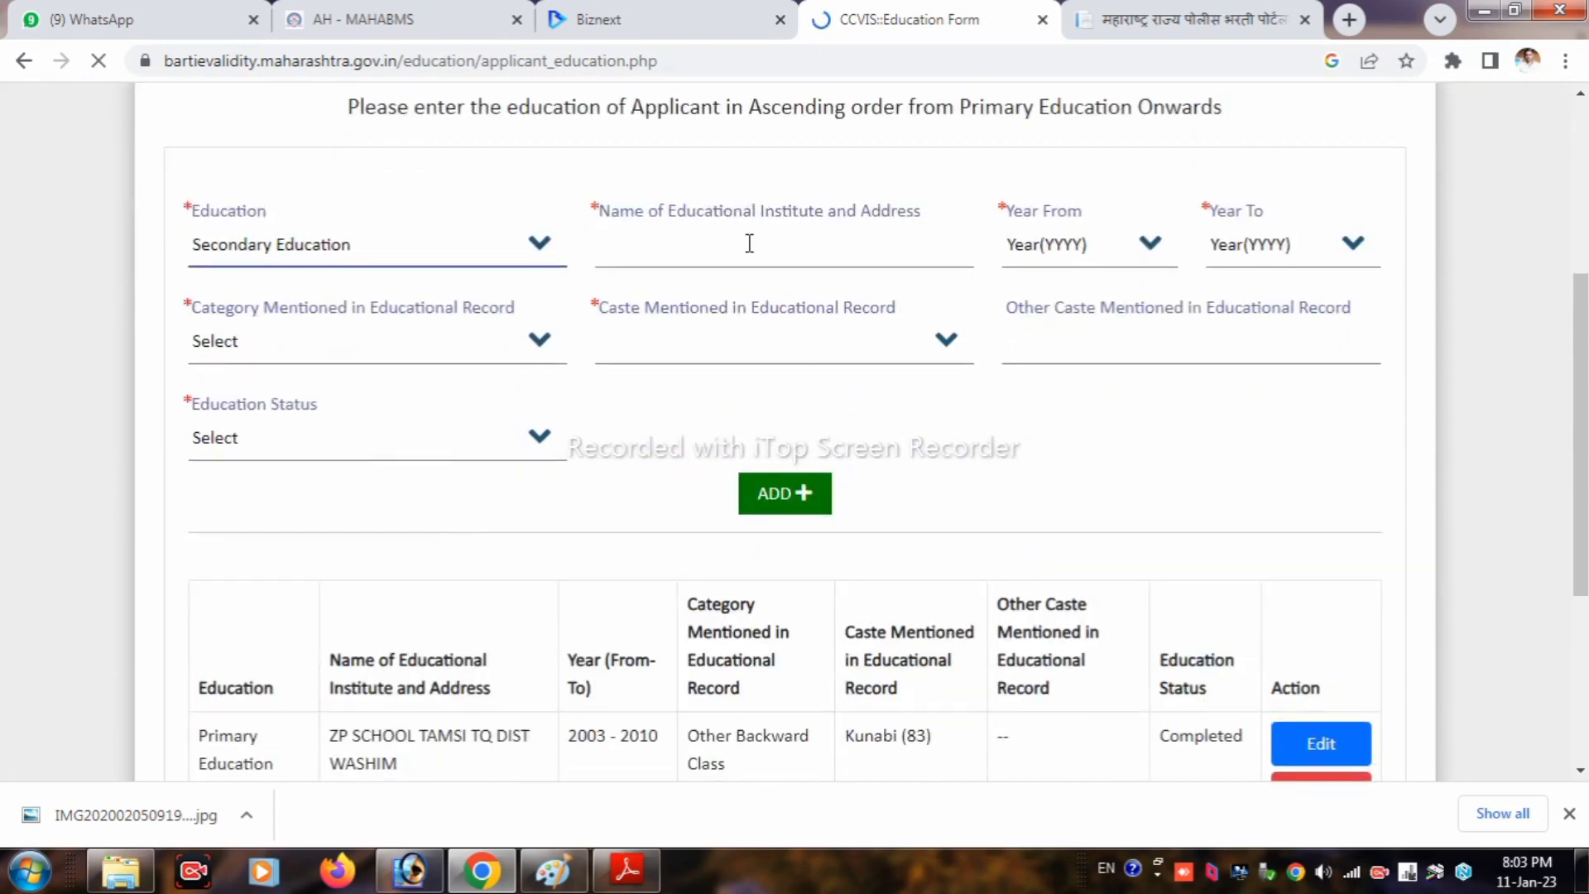
{"action": "left_click", "coordinate": [749, 243]}
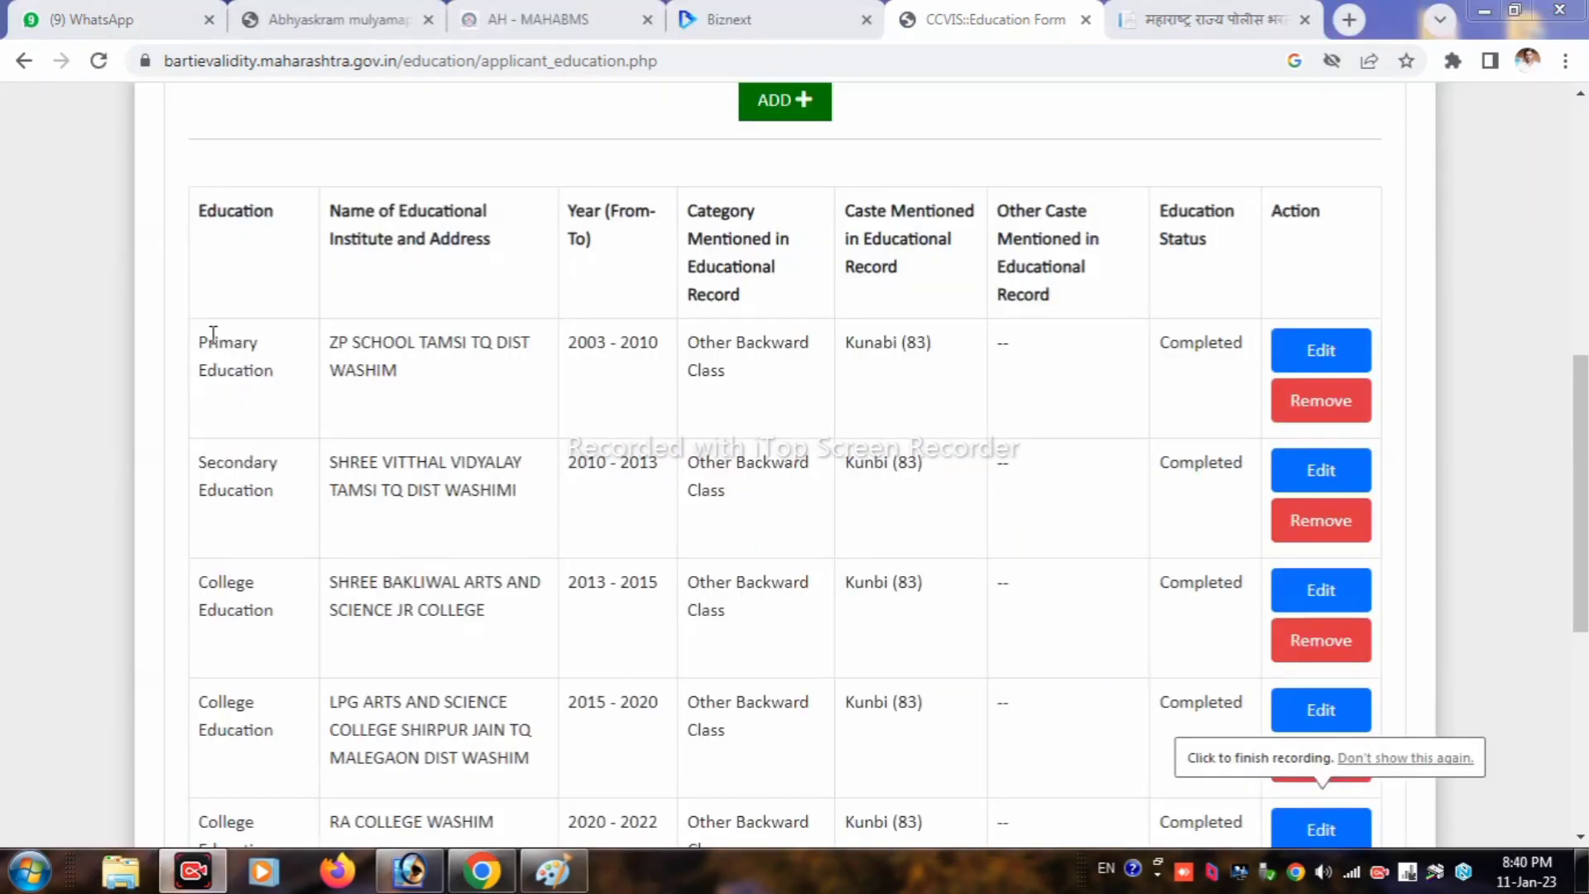
{"action": "left_click_drag", "start_coordinate": [207, 335], "coordinate": [1159, 461]}
Step: Save the education details and confirm to reach Family Details
{"action": "left_click", "coordinate": [1144, 473]}
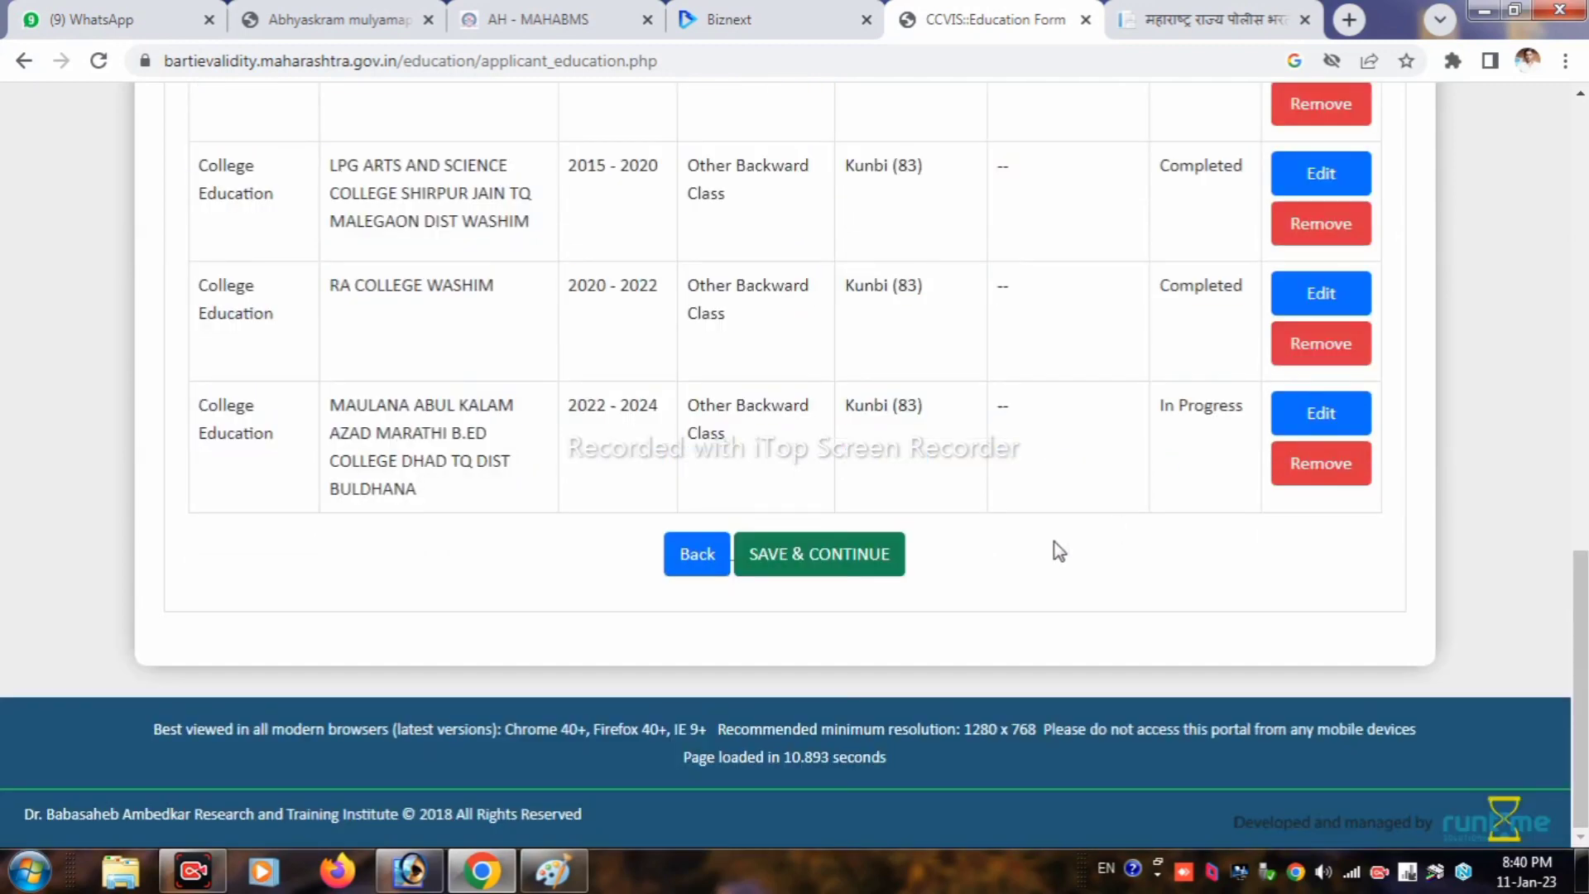
{"action": "left_click", "coordinate": [853, 560]}
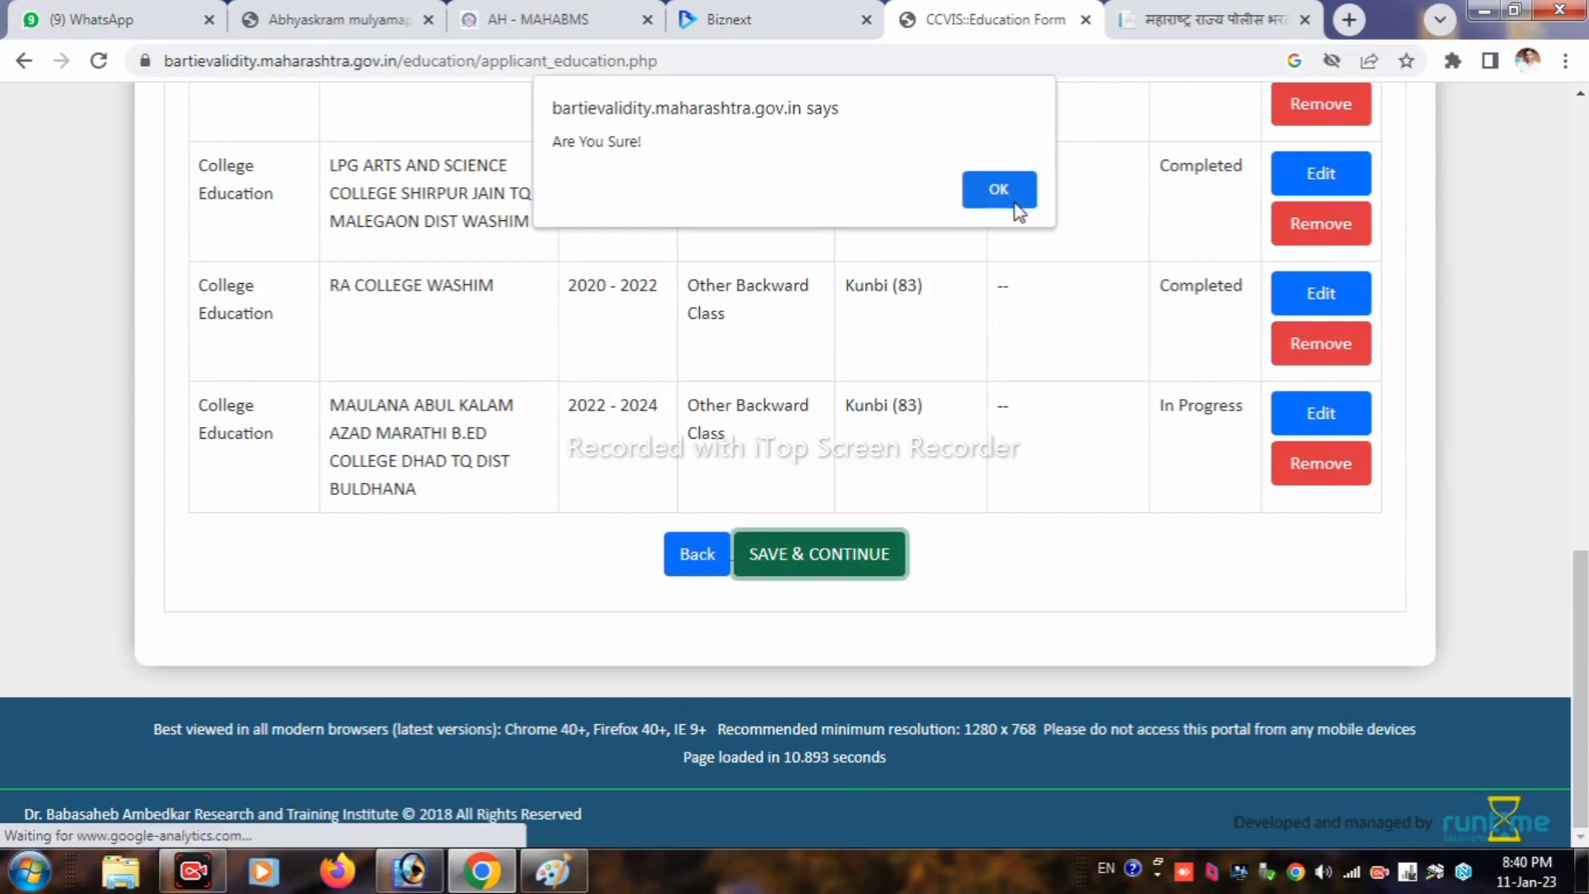
{"action": "left_click", "coordinate": [999, 189]}
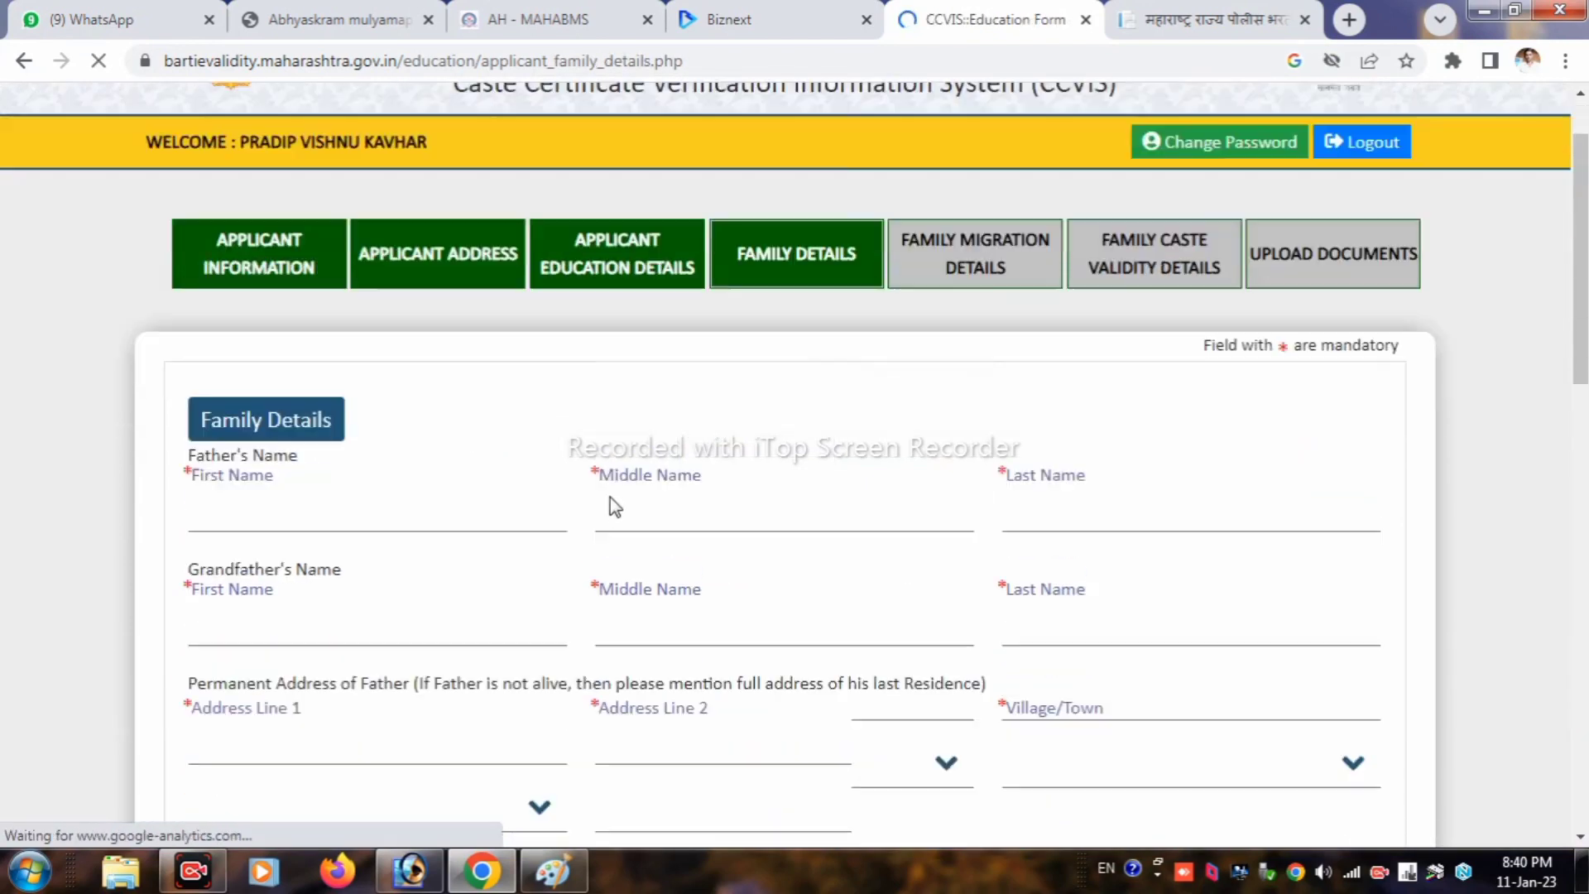
Step: Fill in the father's and grandfather's first, middle and last names
{"action": "scroll", "coordinate": [615, 506], "scroll_direction": "down", "scroll_amount": 1}
{"action": "left_click", "coordinate": [286, 360]}
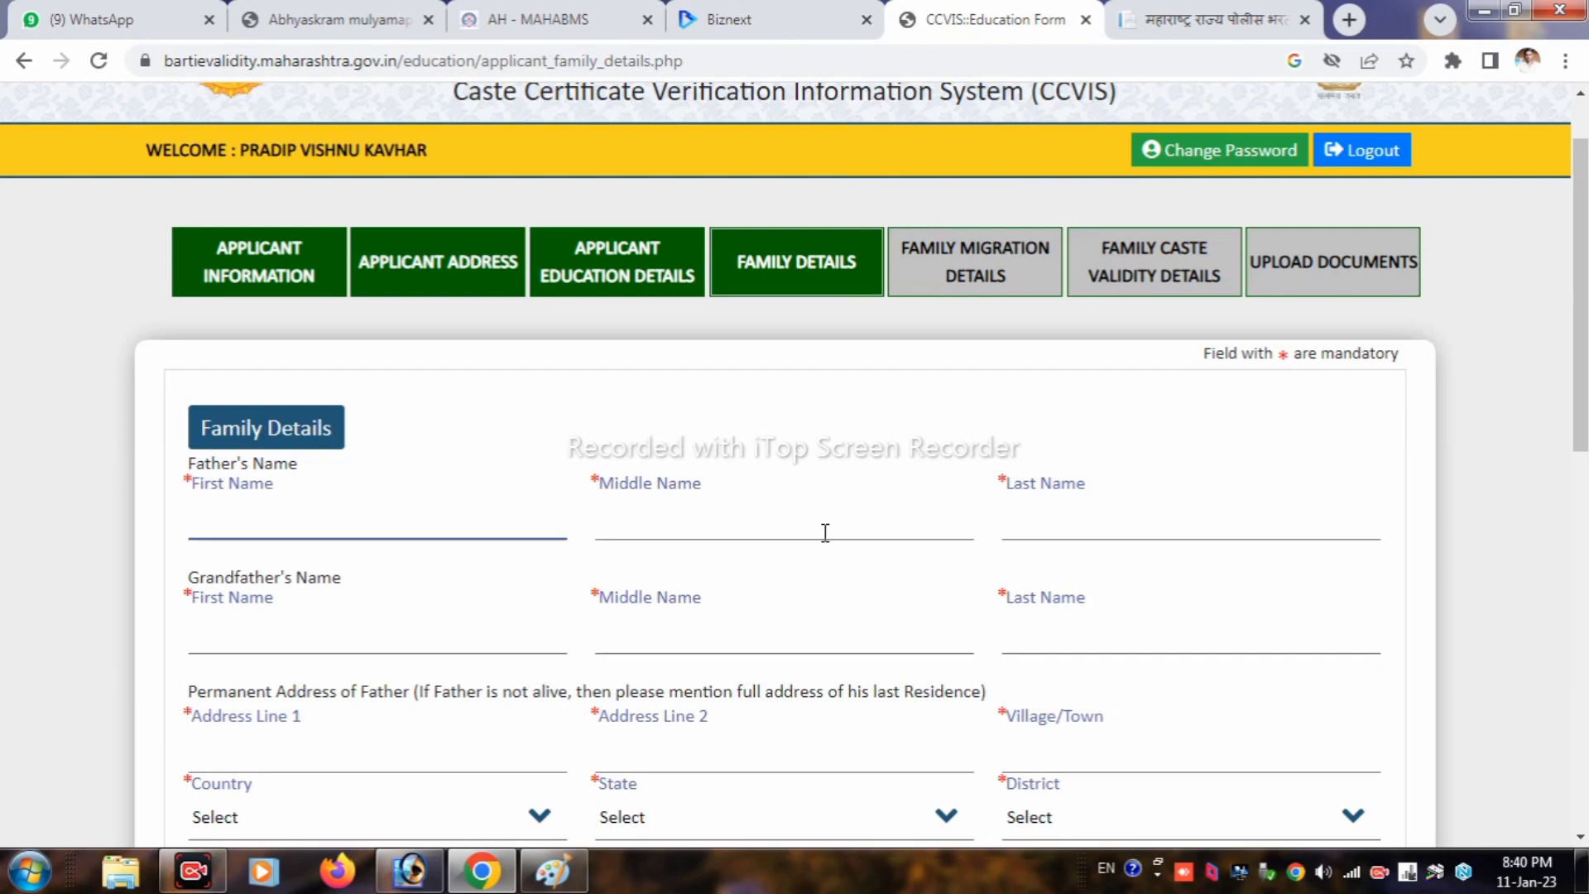
{"action": "left_click", "coordinate": [886, 530]}
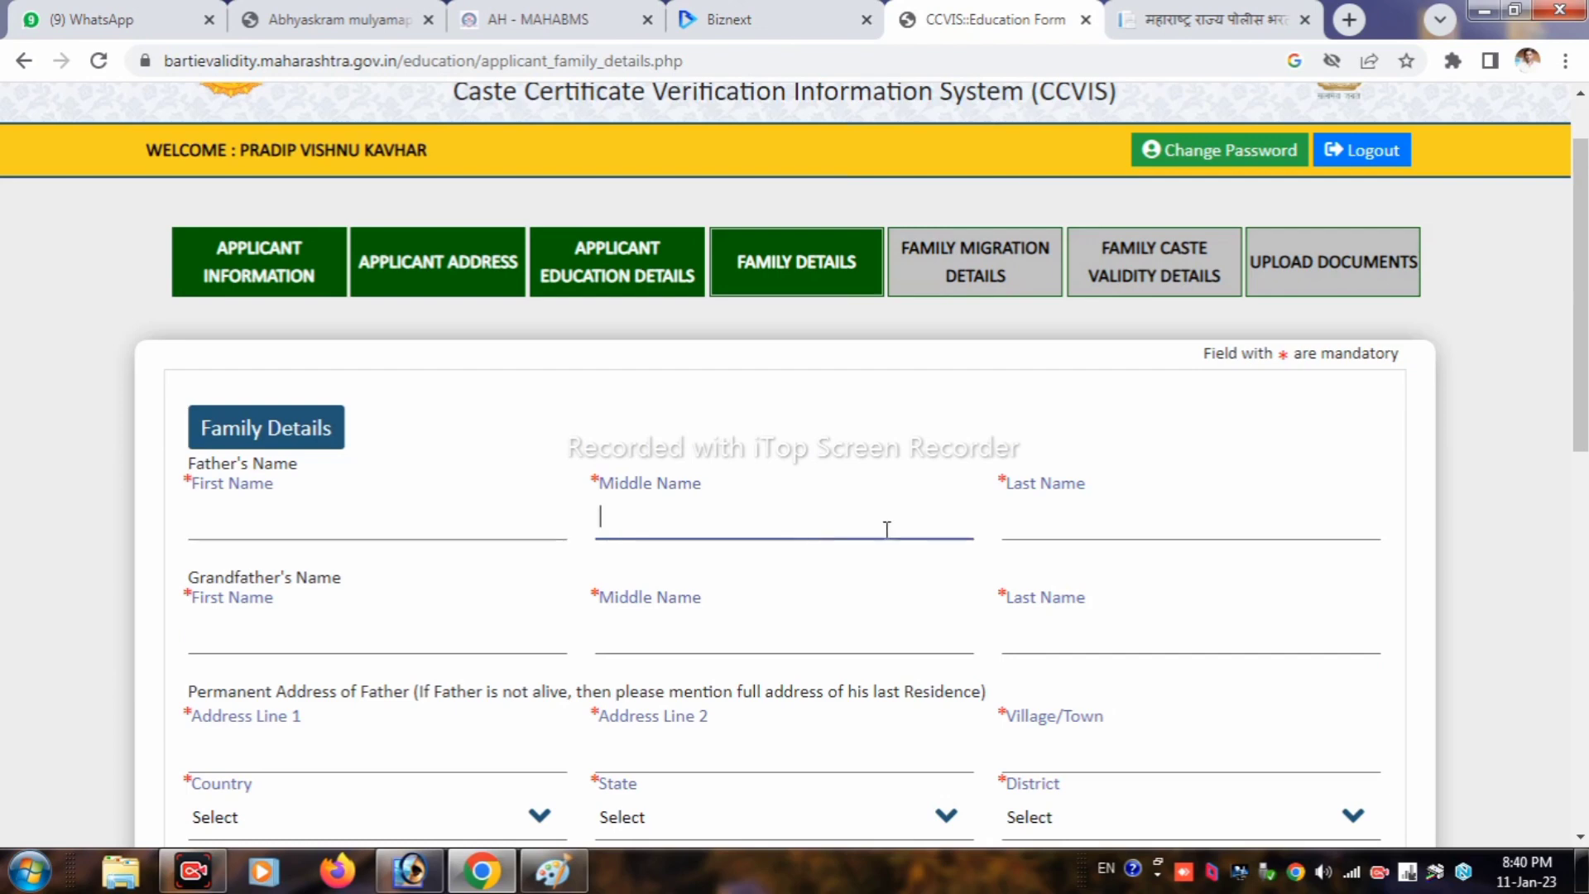
{"action": "left_click", "coordinate": [1065, 530]}
{"action": "left_click", "coordinate": [258, 629]}
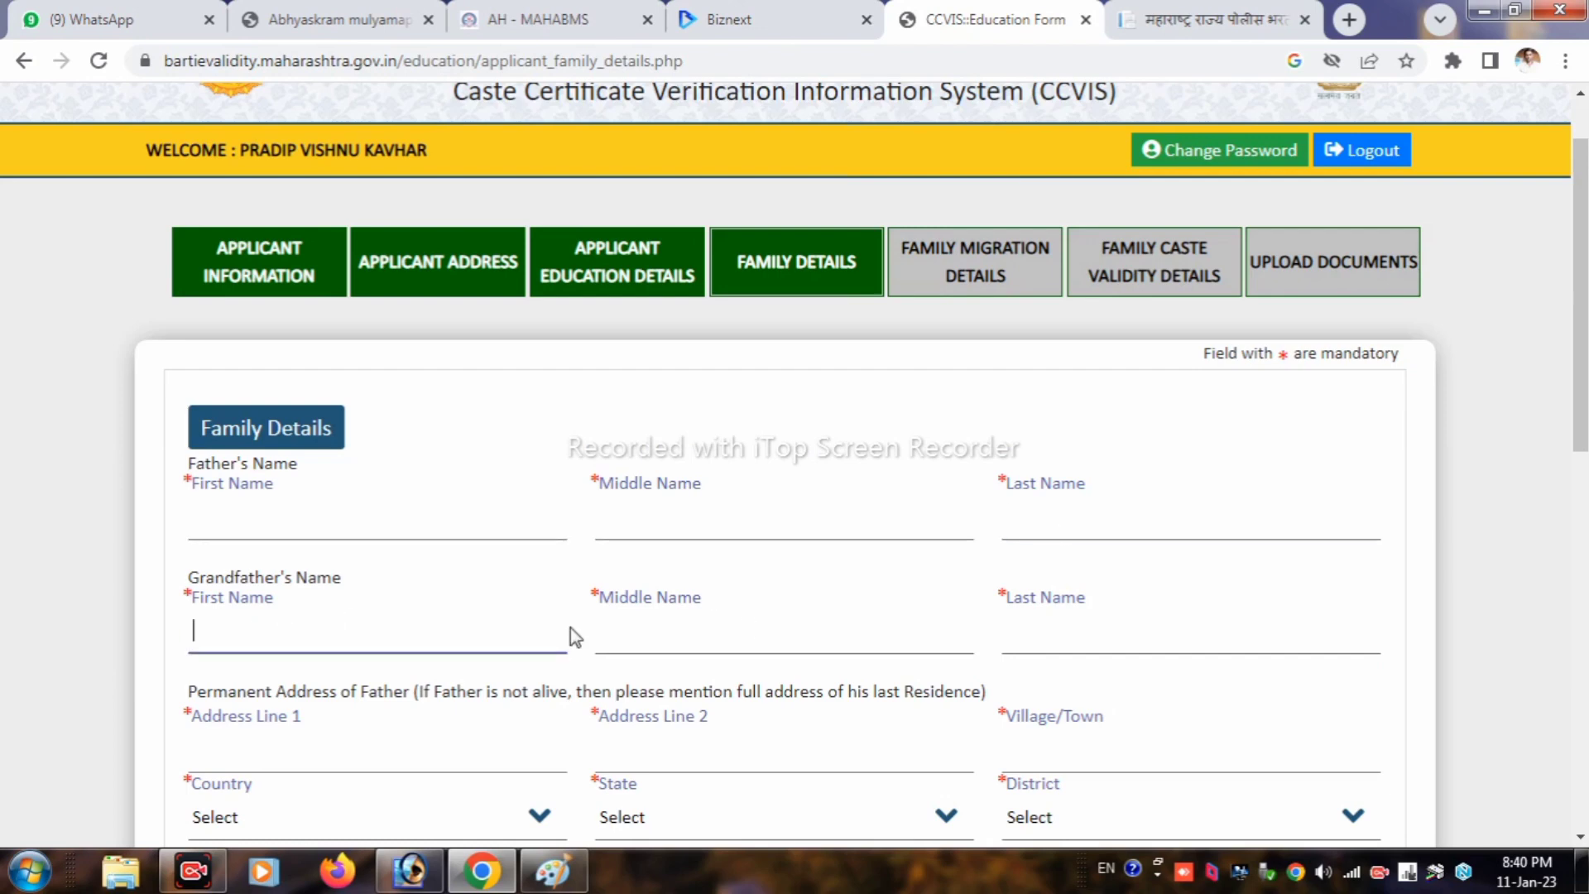
{"action": "left_click", "coordinate": [672, 640]}
{"action": "left_click", "coordinate": [1019, 640]}
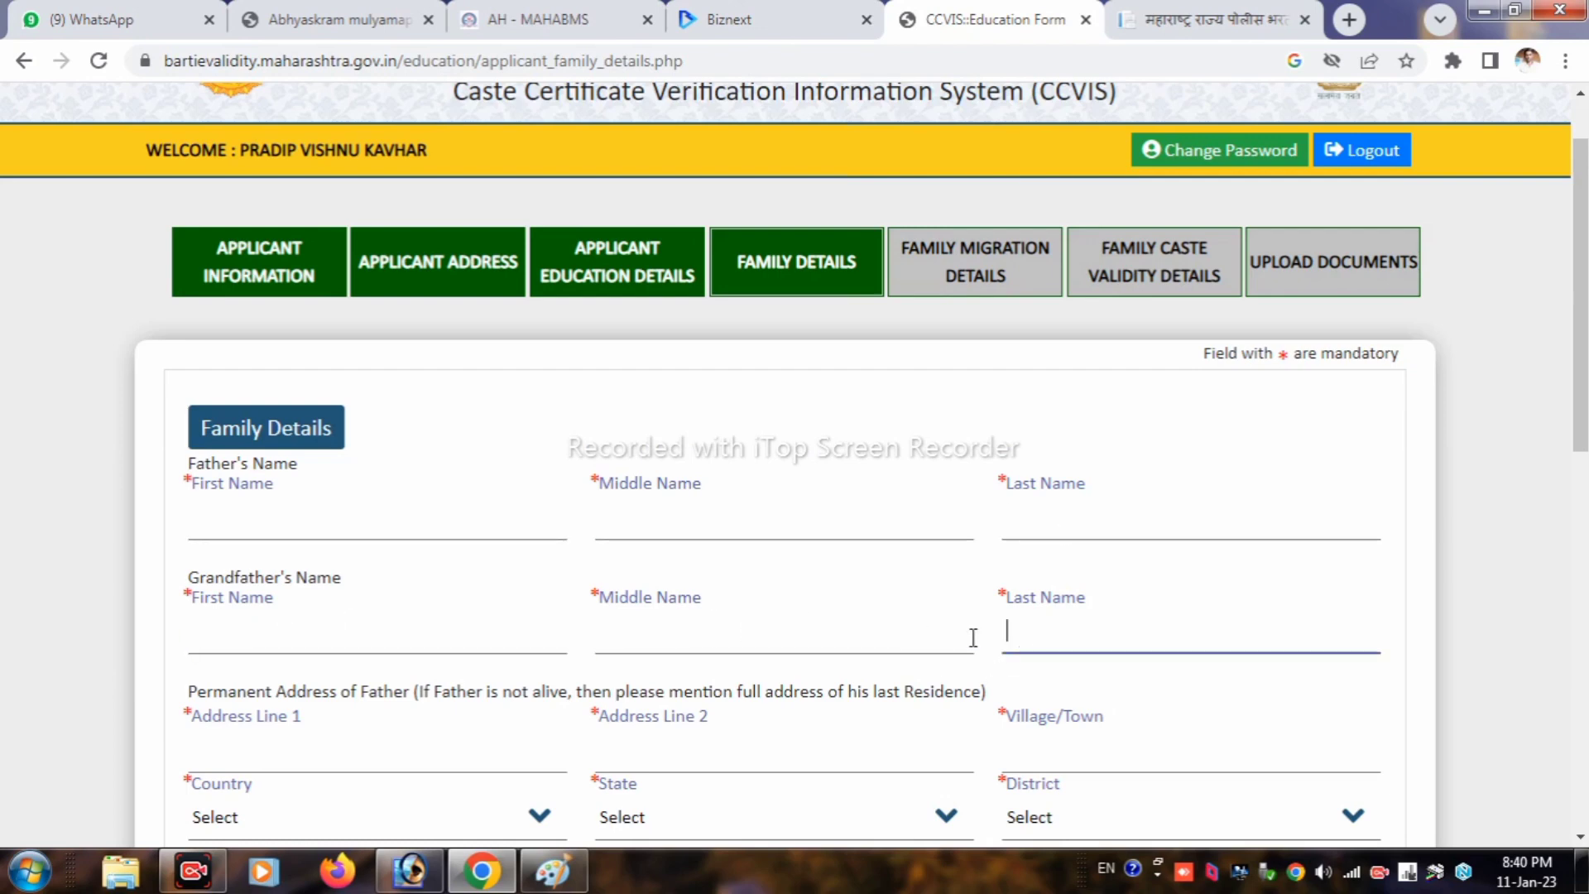
{"action": "scroll", "coordinate": [778, 598], "scroll_direction": "down", "scroll_amount": 1}
Step: Fill in the father's permanent address lines and village or town
{"action": "left_click", "coordinate": [348, 639]}
{"action": "left_click", "coordinate": [698, 634]}
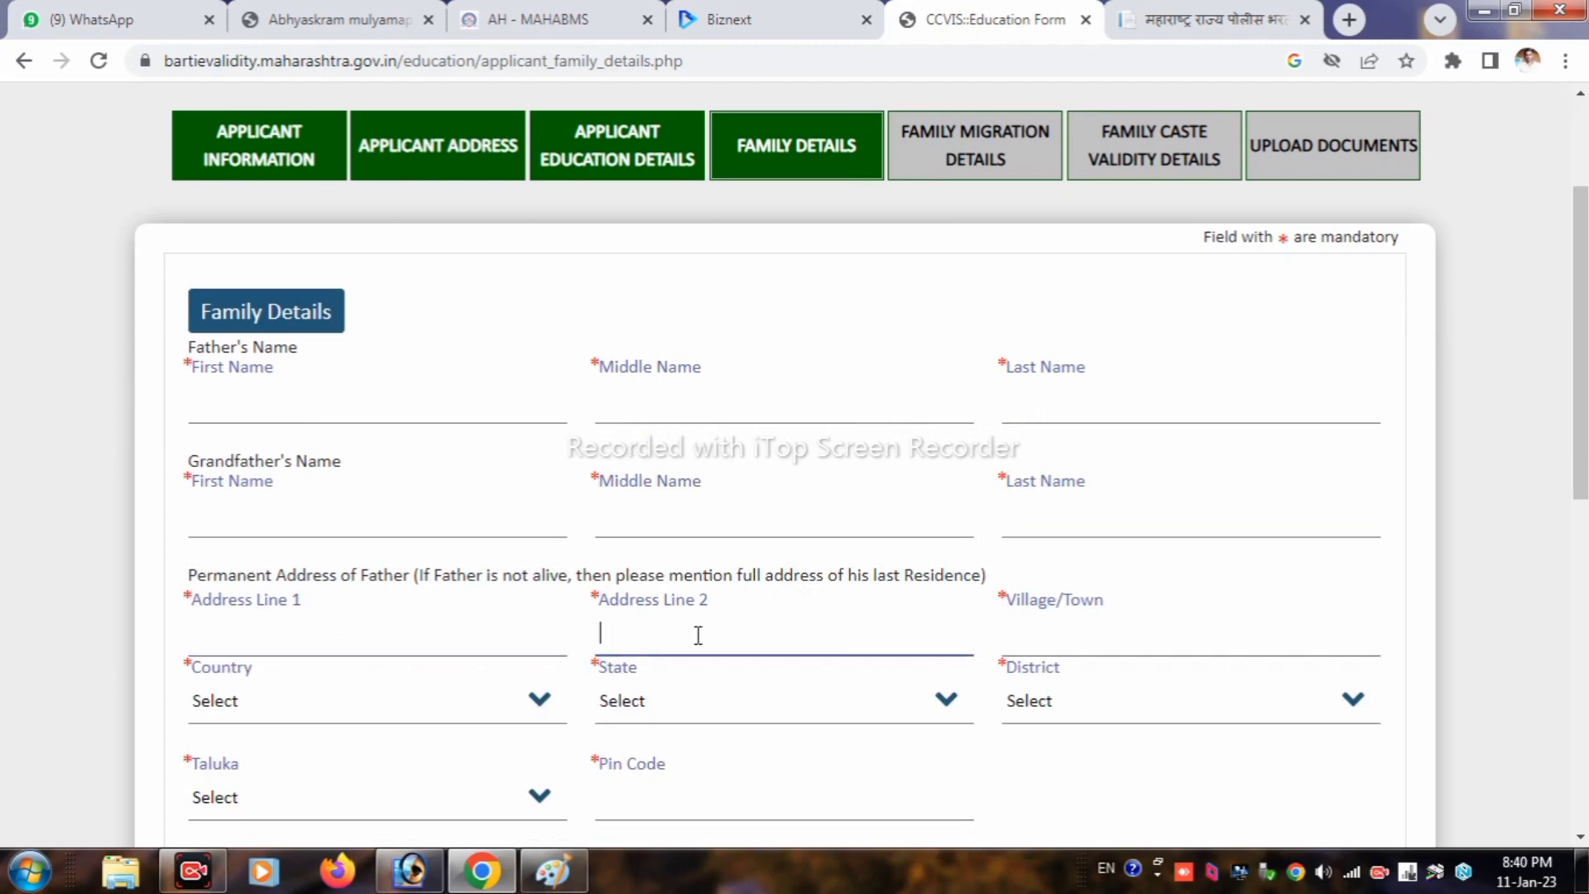
{"action": "left_click", "coordinate": [1059, 646]}
{"action": "scroll", "coordinate": [430, 628], "scroll_direction": "down", "scroll_amount": 1}
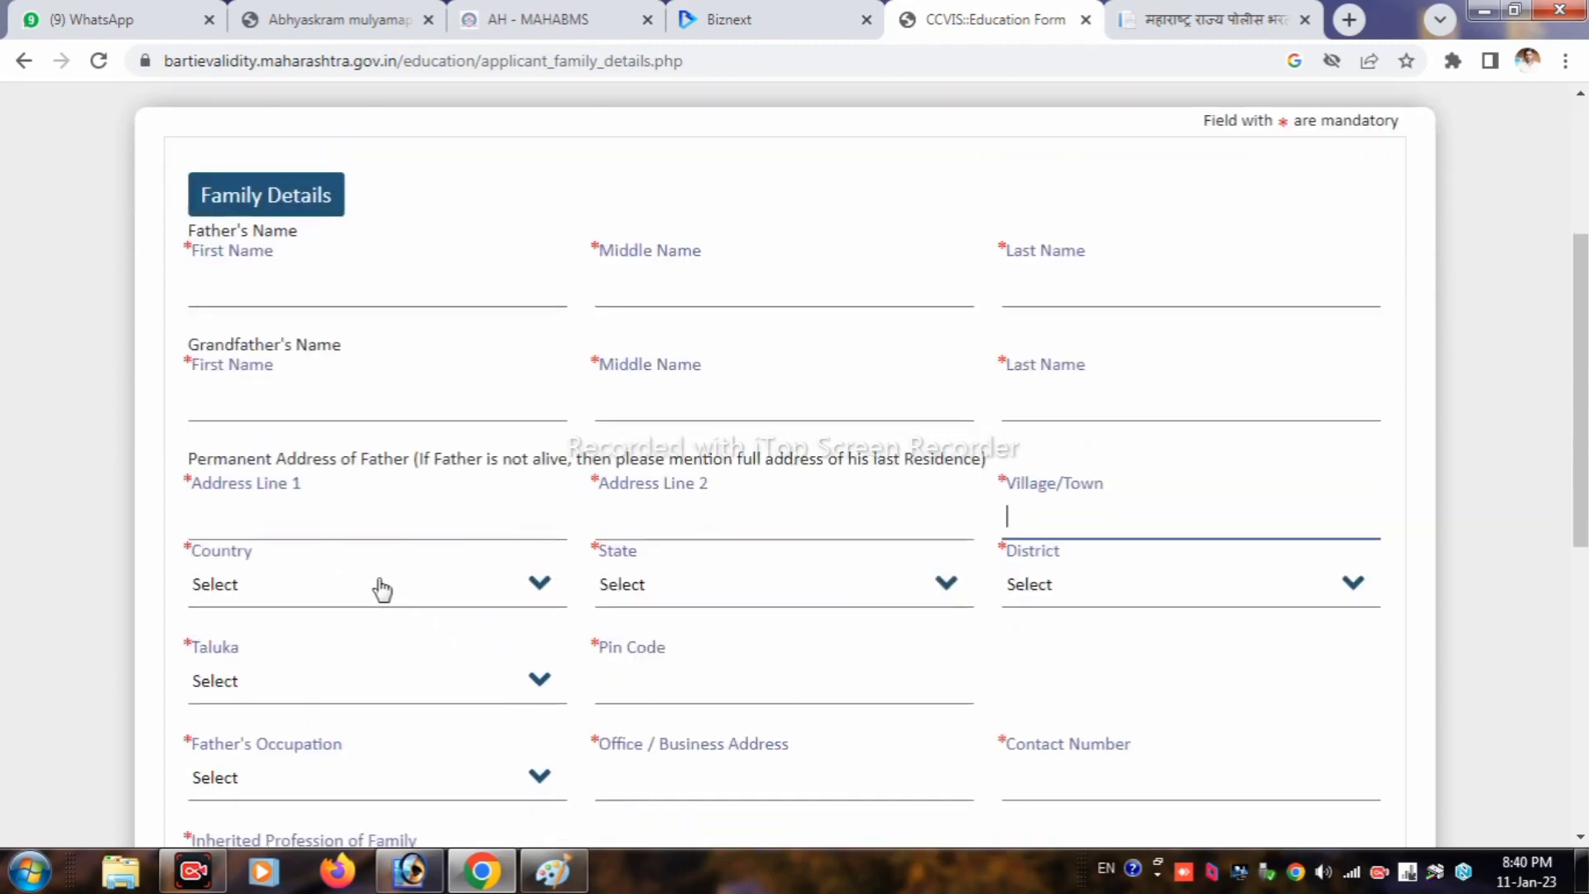
Step: Set the father's address to India, Maharashtra, district Washim, taluka Washim
{"action": "left_click", "coordinate": [352, 600]}
{"action": "left_click", "coordinate": [310, 644]}
{"action": "left_click", "coordinate": [656, 603]}
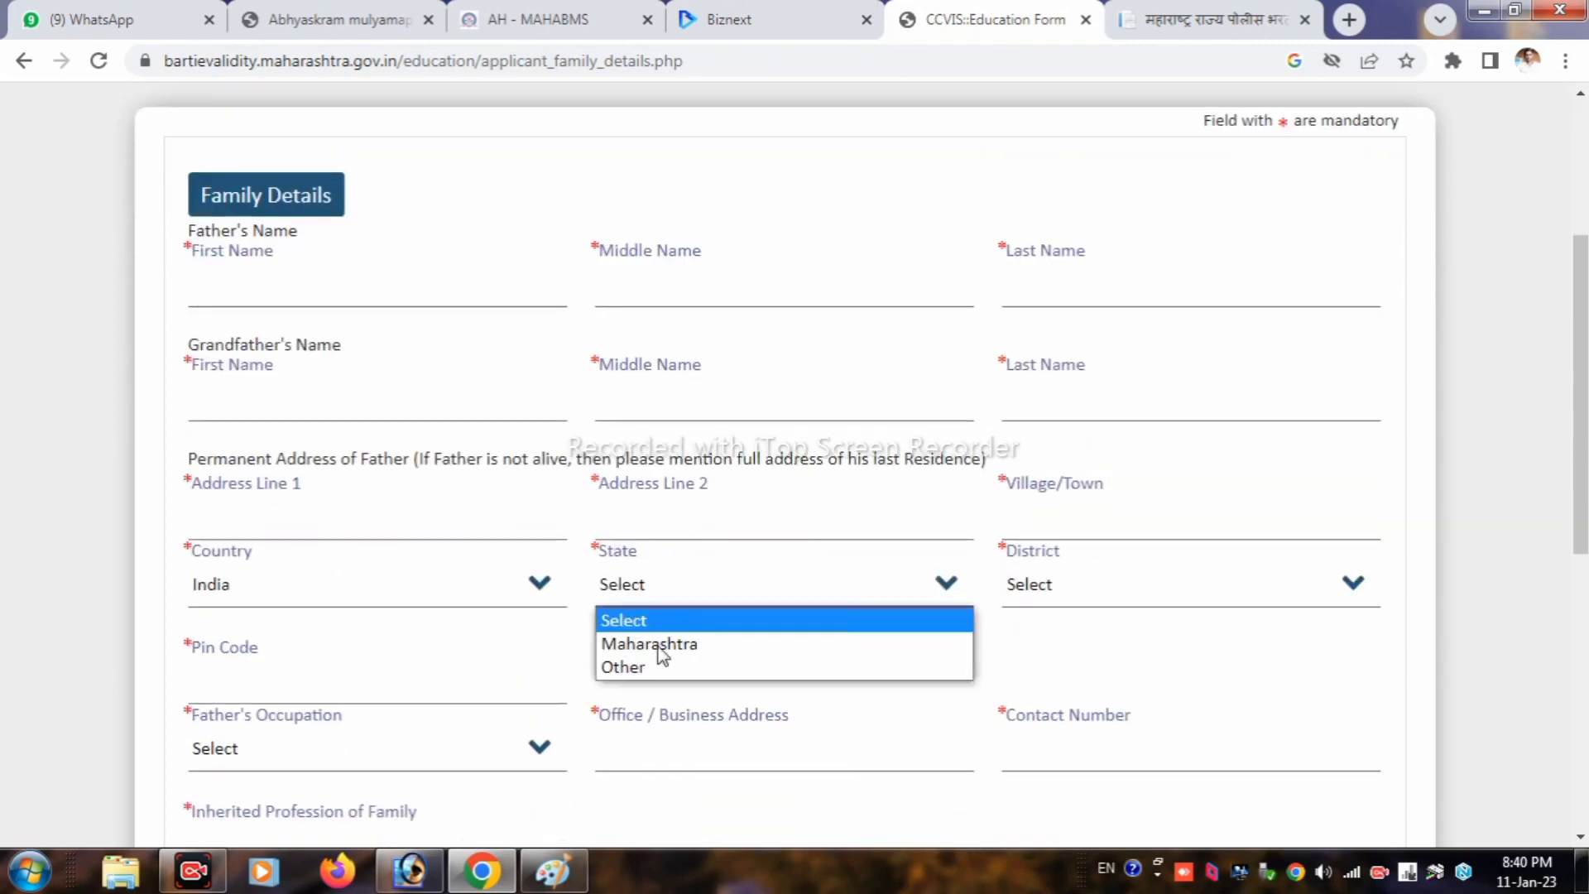
{"action": "left_click", "coordinate": [656, 644]}
{"action": "left_click", "coordinate": [1107, 588]}
{"action": "scroll", "coordinate": [1068, 377], "scroll_direction": "down", "scroll_amount": 5}
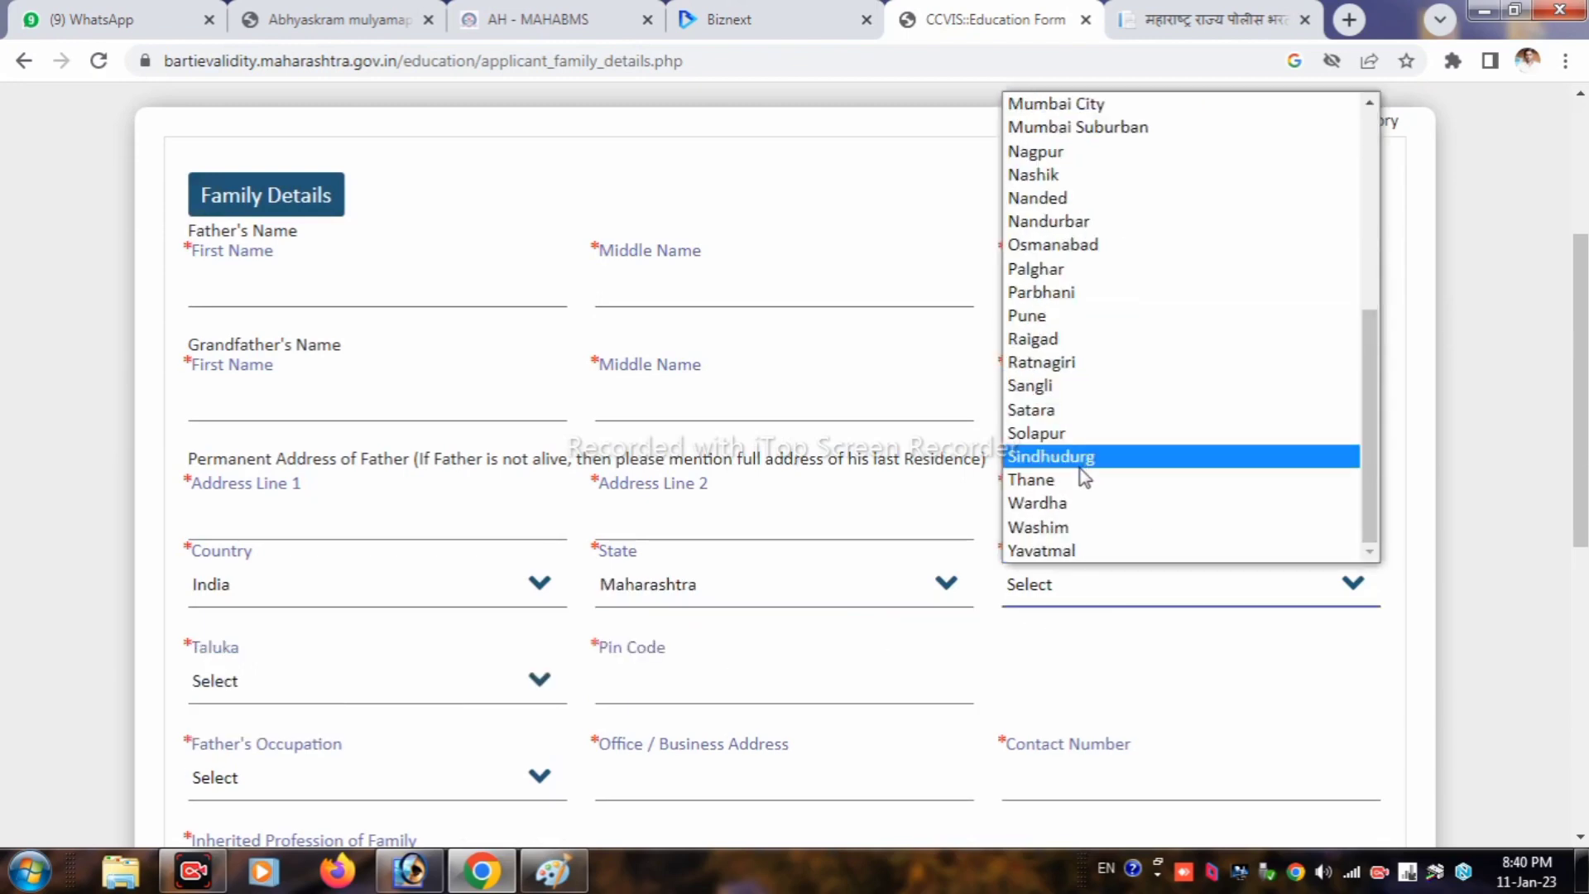
{"action": "left_click", "coordinate": [1049, 530]}
{"action": "scroll", "coordinate": [579, 554], "scroll_direction": "down", "scroll_amount": 3}
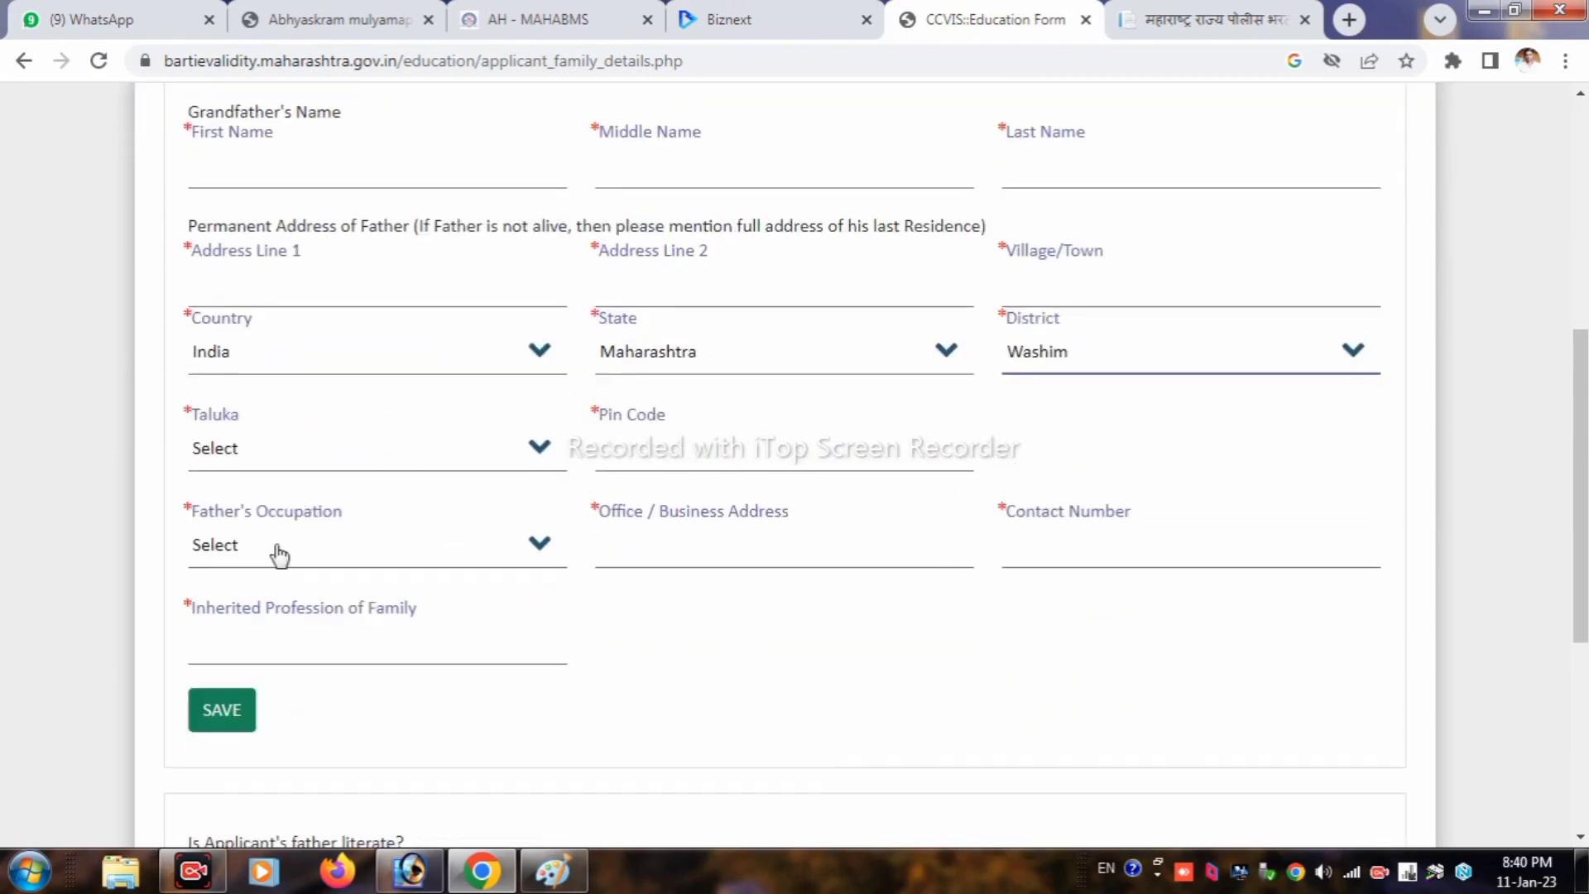
{"action": "left_click", "coordinate": [225, 451]}
{"action": "left_click", "coordinate": [241, 625]}
Step: Enter the pin code, occupation Other with FARMER, office address and contact number
{"action": "left_click", "coordinate": [675, 457]}
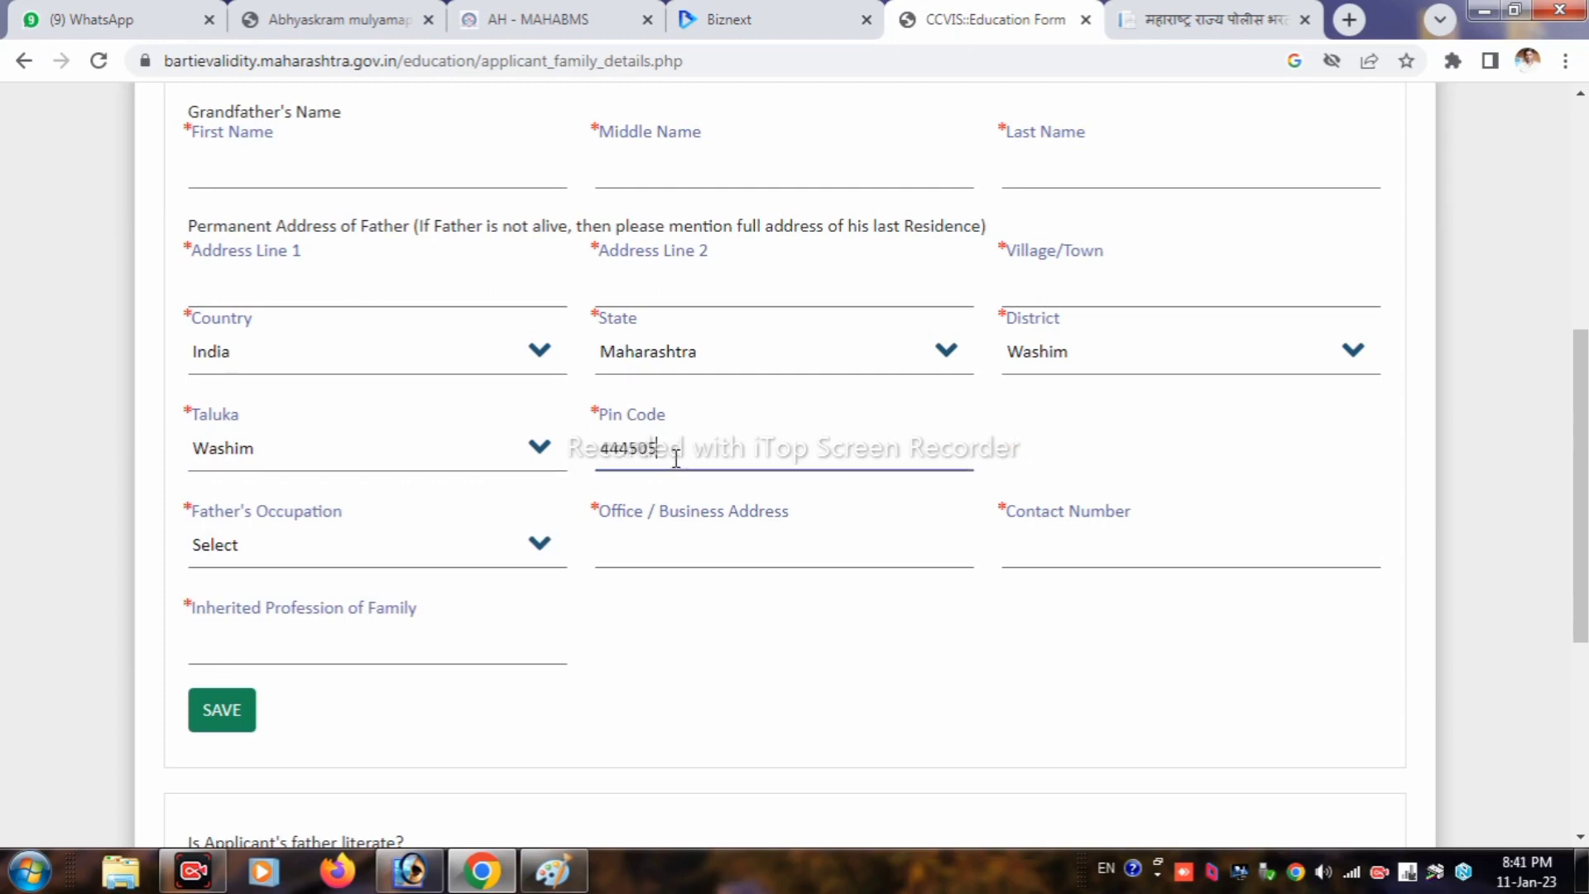
{"action": "left_click", "coordinate": [247, 556]}
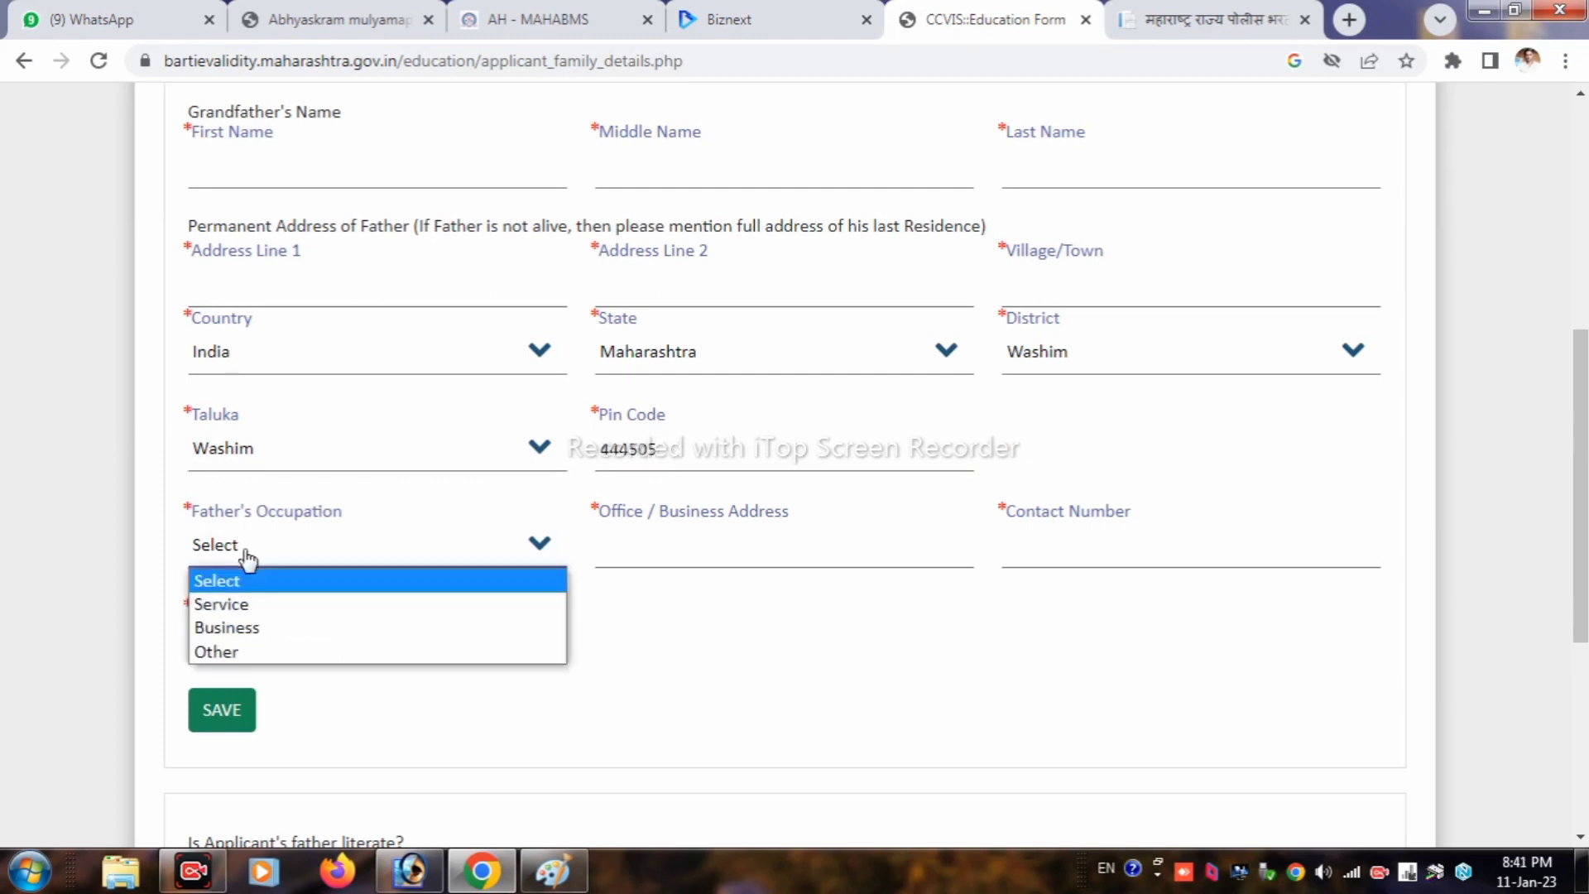
{"action": "left_click", "coordinate": [218, 653]}
{"action": "left_click", "coordinate": [652, 547]}
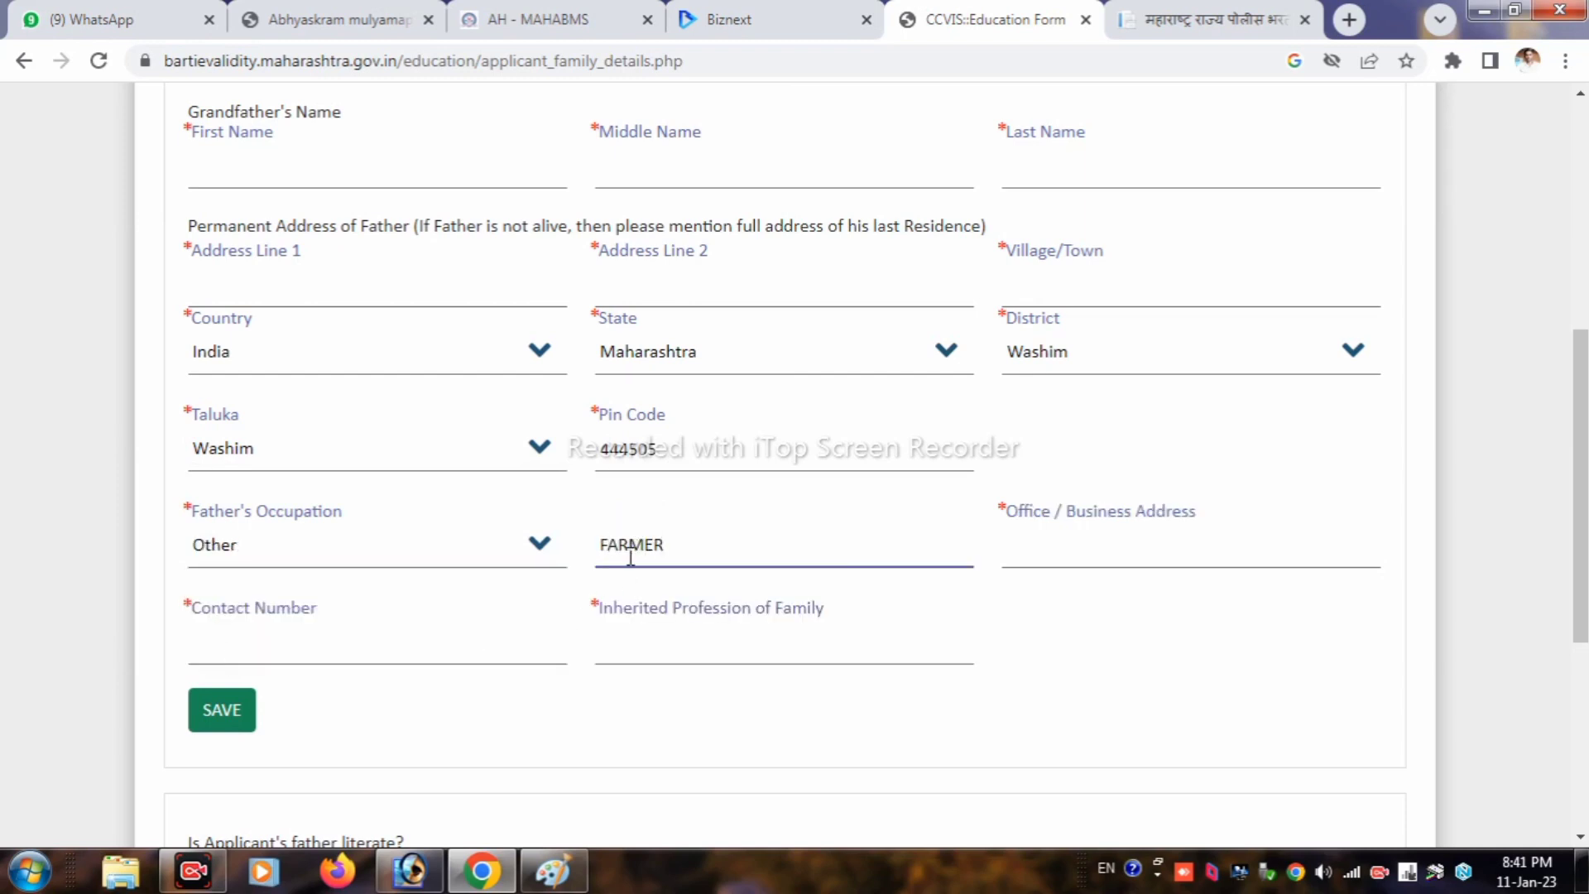
{"action": "left_click", "coordinate": [1041, 546]}
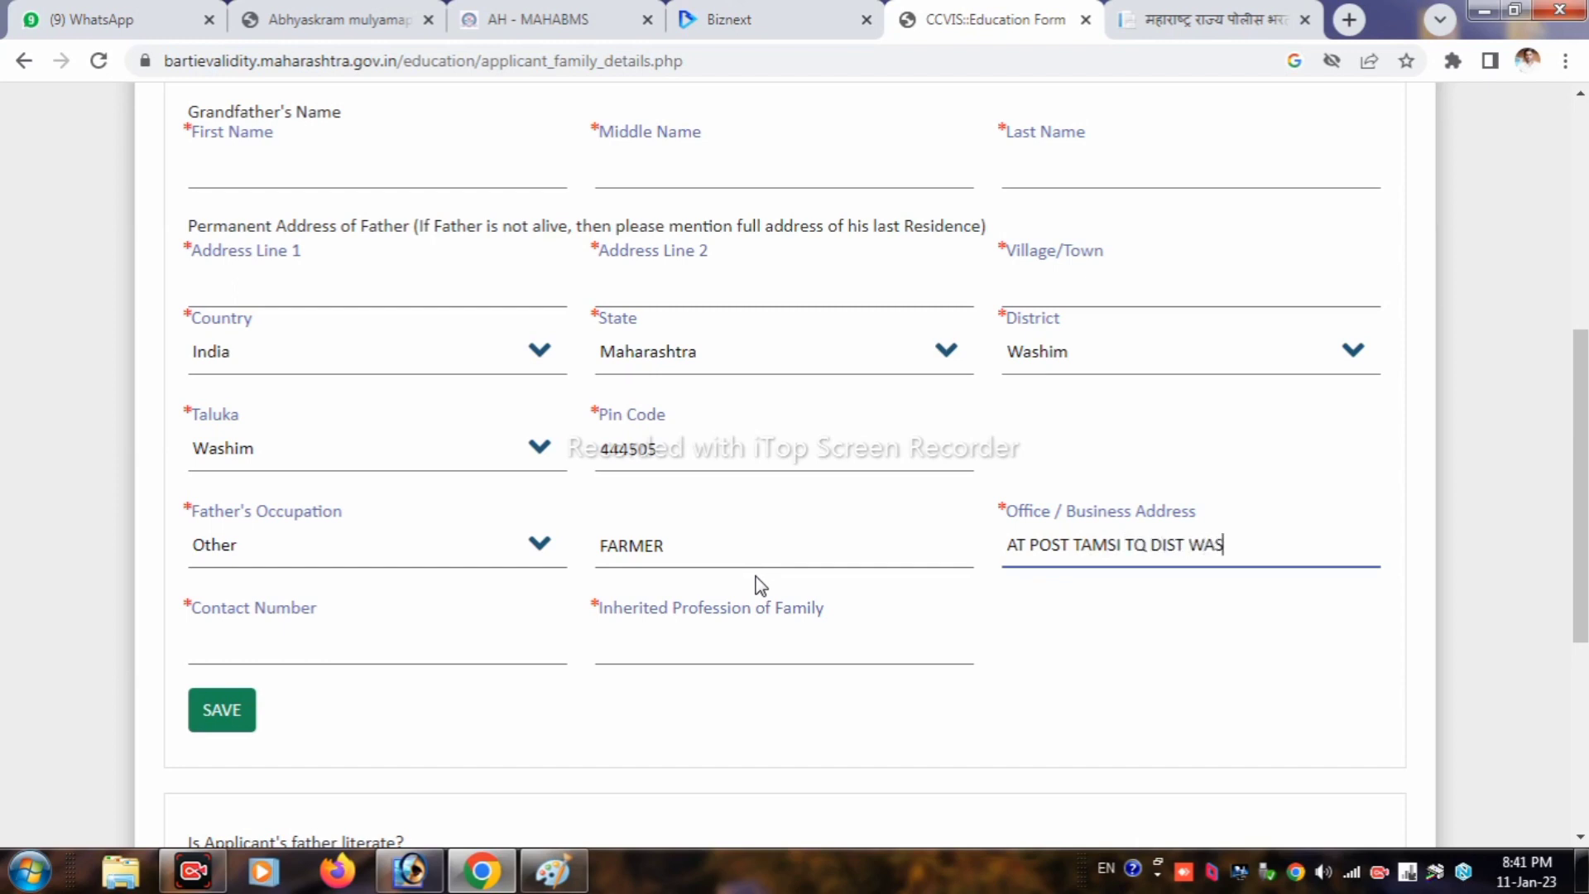
{"action": "left_click", "coordinate": [368, 647]}
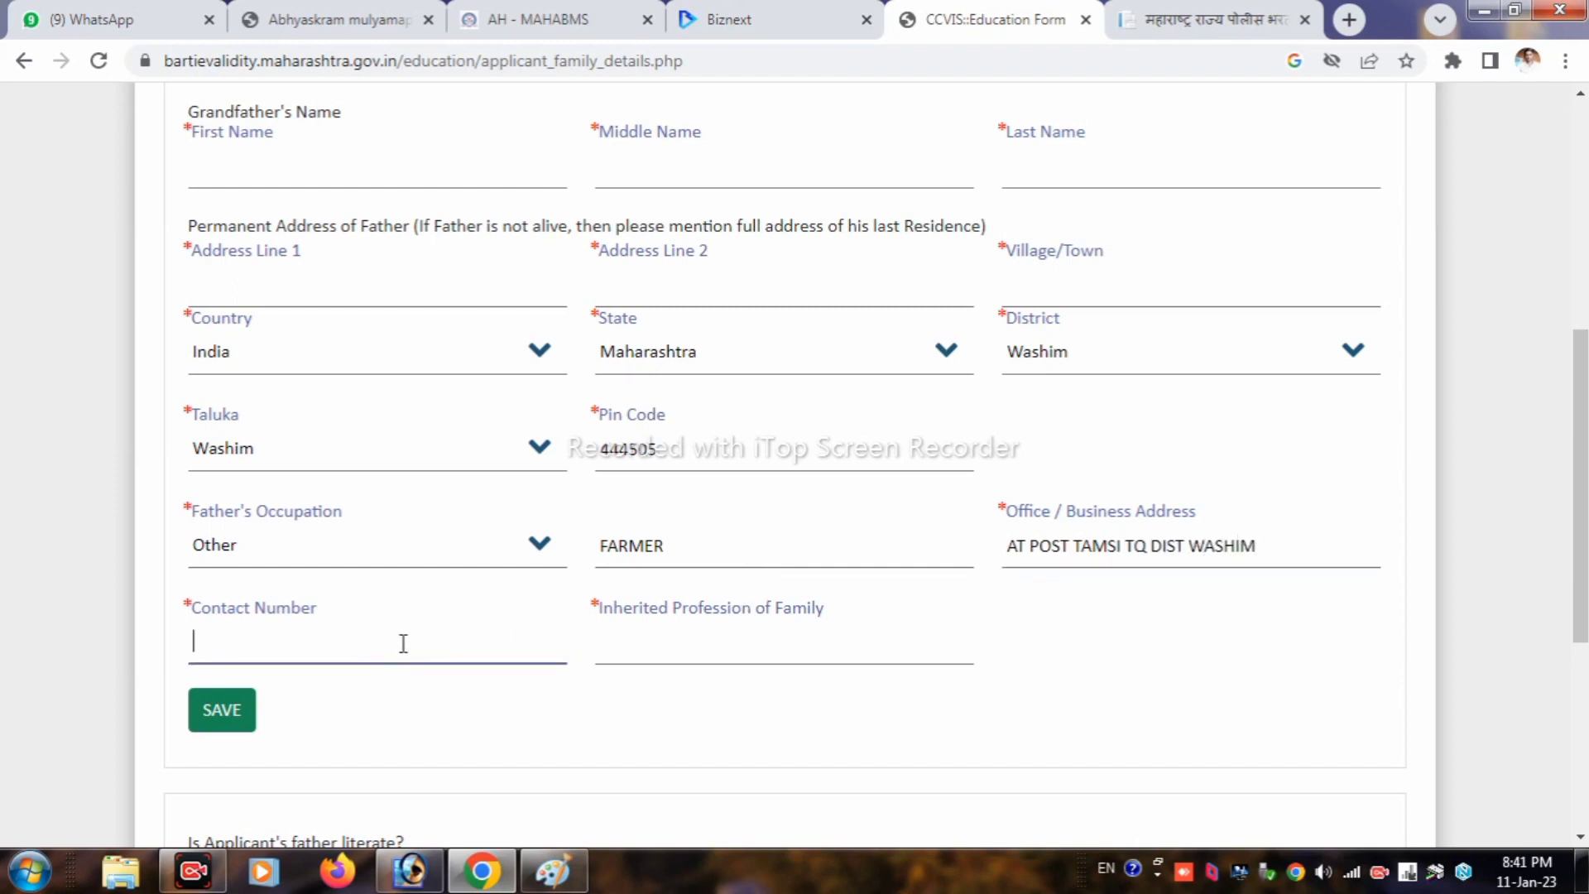
Step: Enter inherited profession FARMER and submit the family details
{"action": "left_click", "coordinate": [695, 636]}
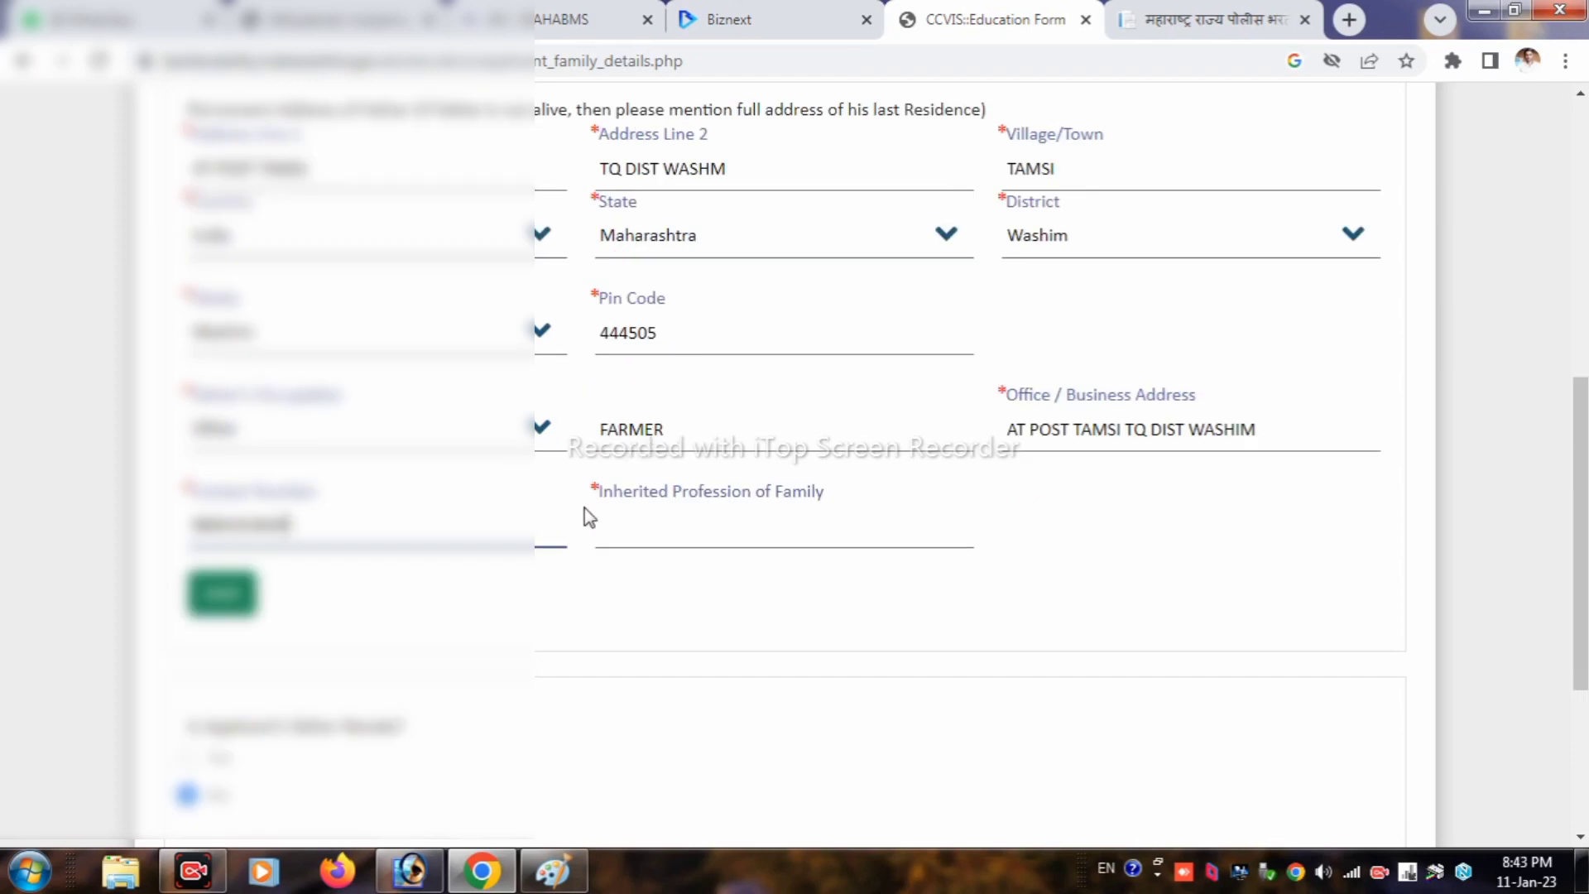
{"action": "left_click_drag", "start_coordinate": [612, 514], "coordinate": [782, 490]}
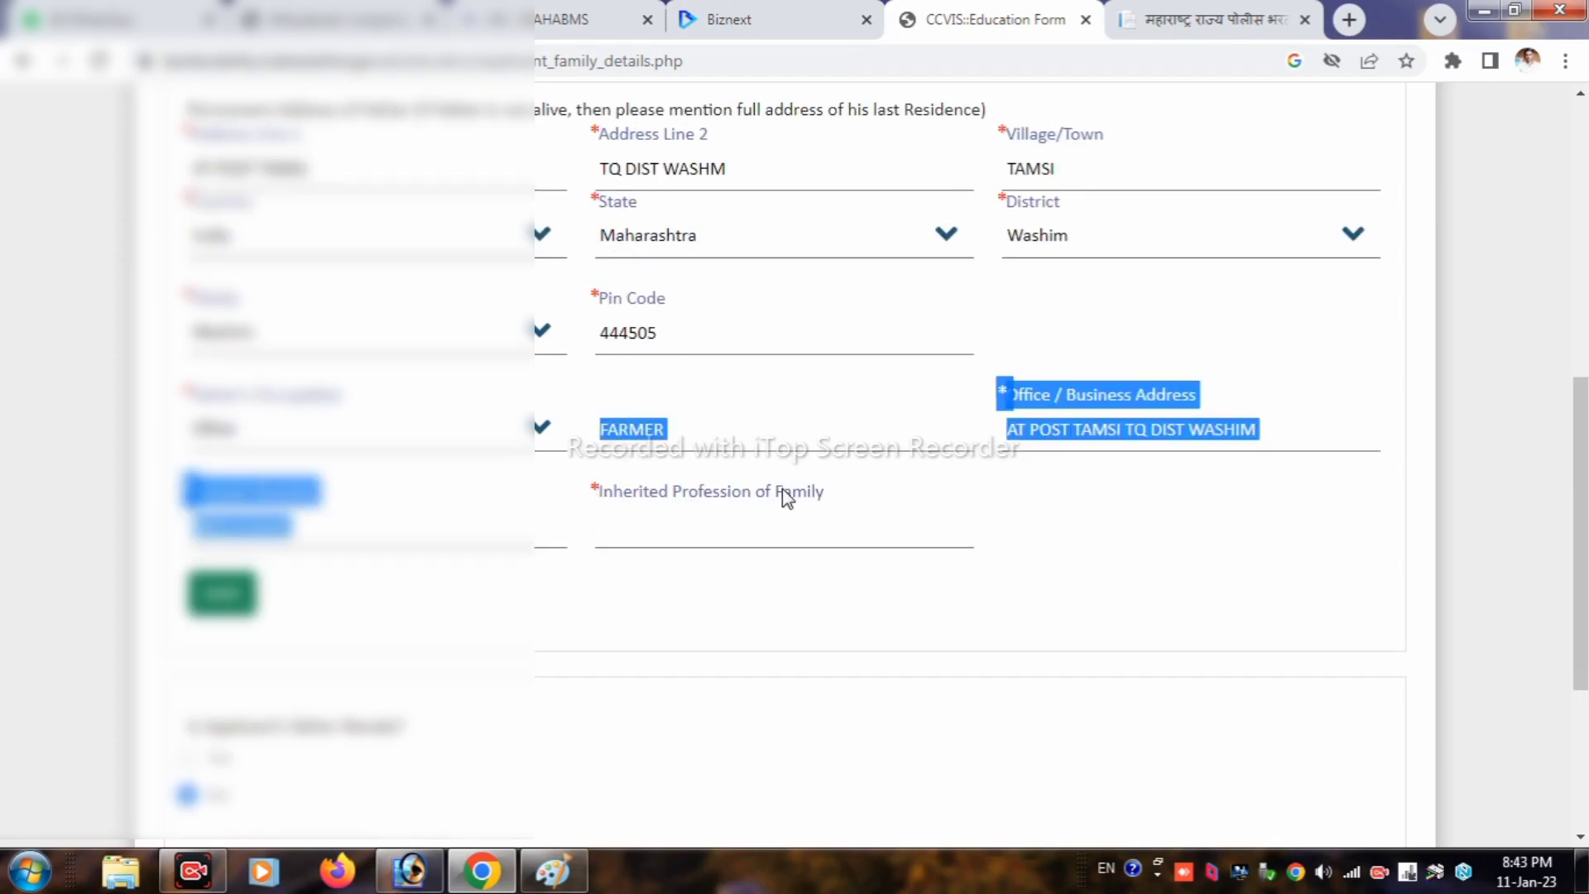
{"action": "left_click", "coordinate": [828, 520]}
{"action": "scroll", "coordinate": [858, 535], "scroll_direction": "down", "scroll_amount": 1}
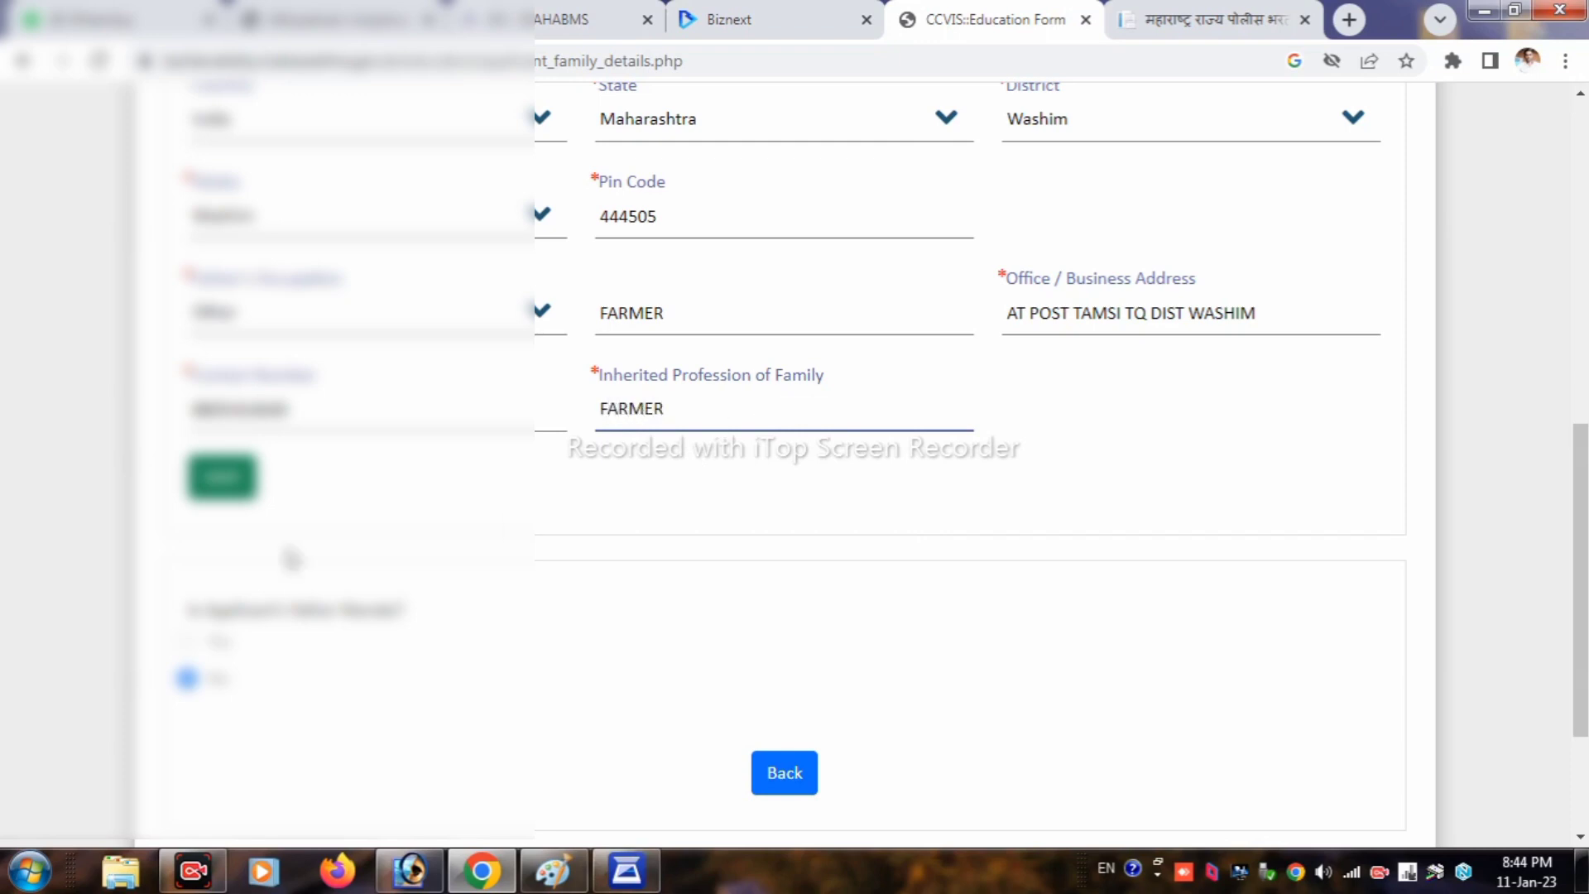
{"action": "left_click", "coordinate": [224, 485]}
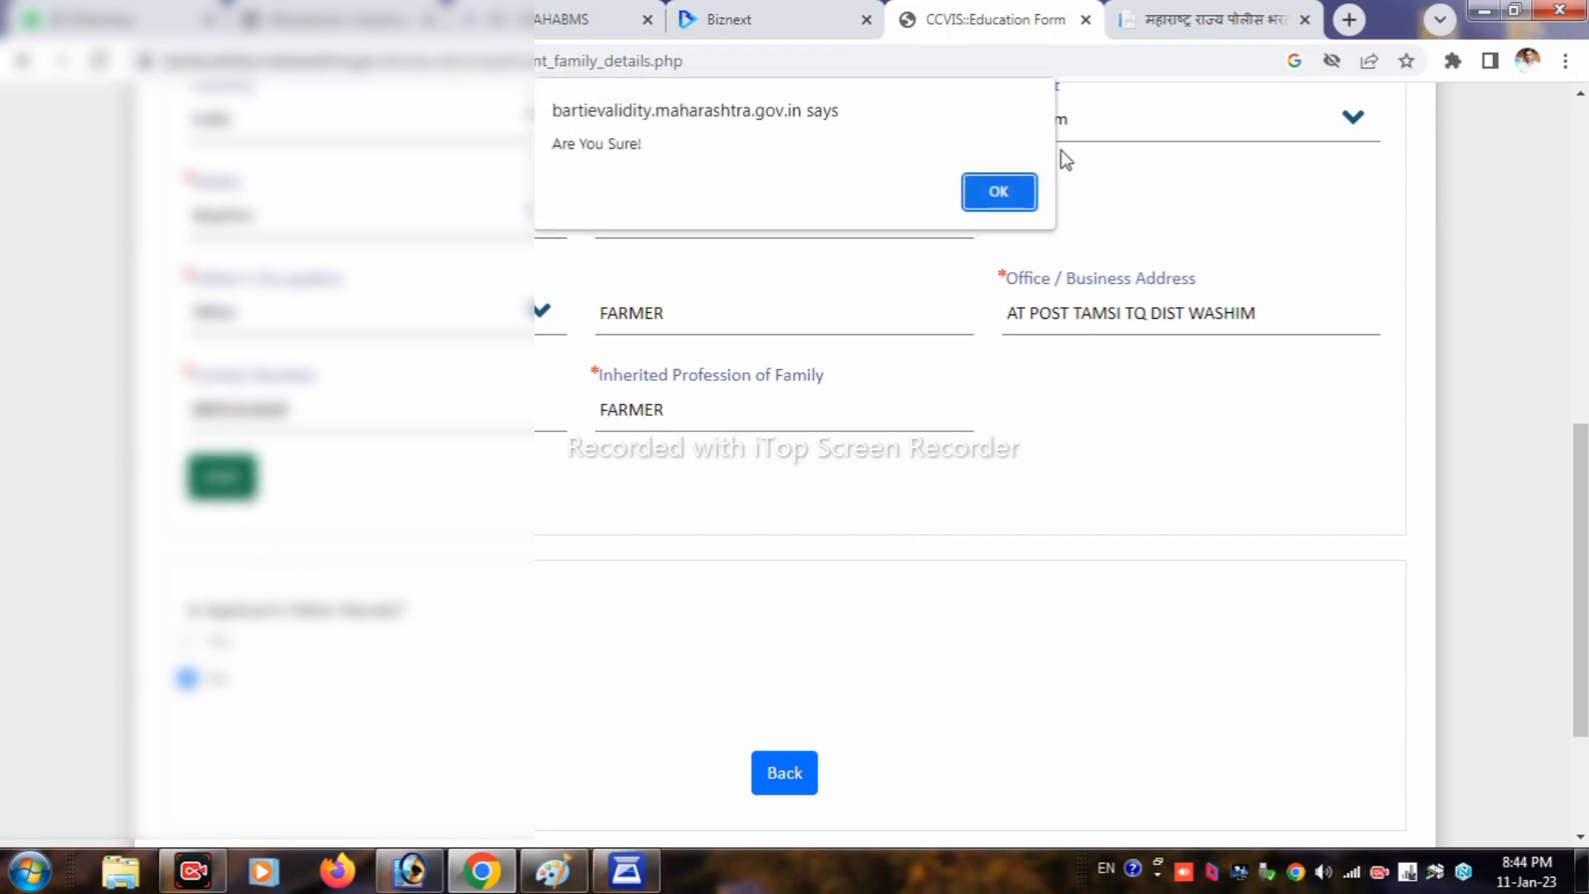
Step: Confirm the family details alert, then save and continue, confirming again
{"action": "left_click", "coordinate": [1006, 191]}
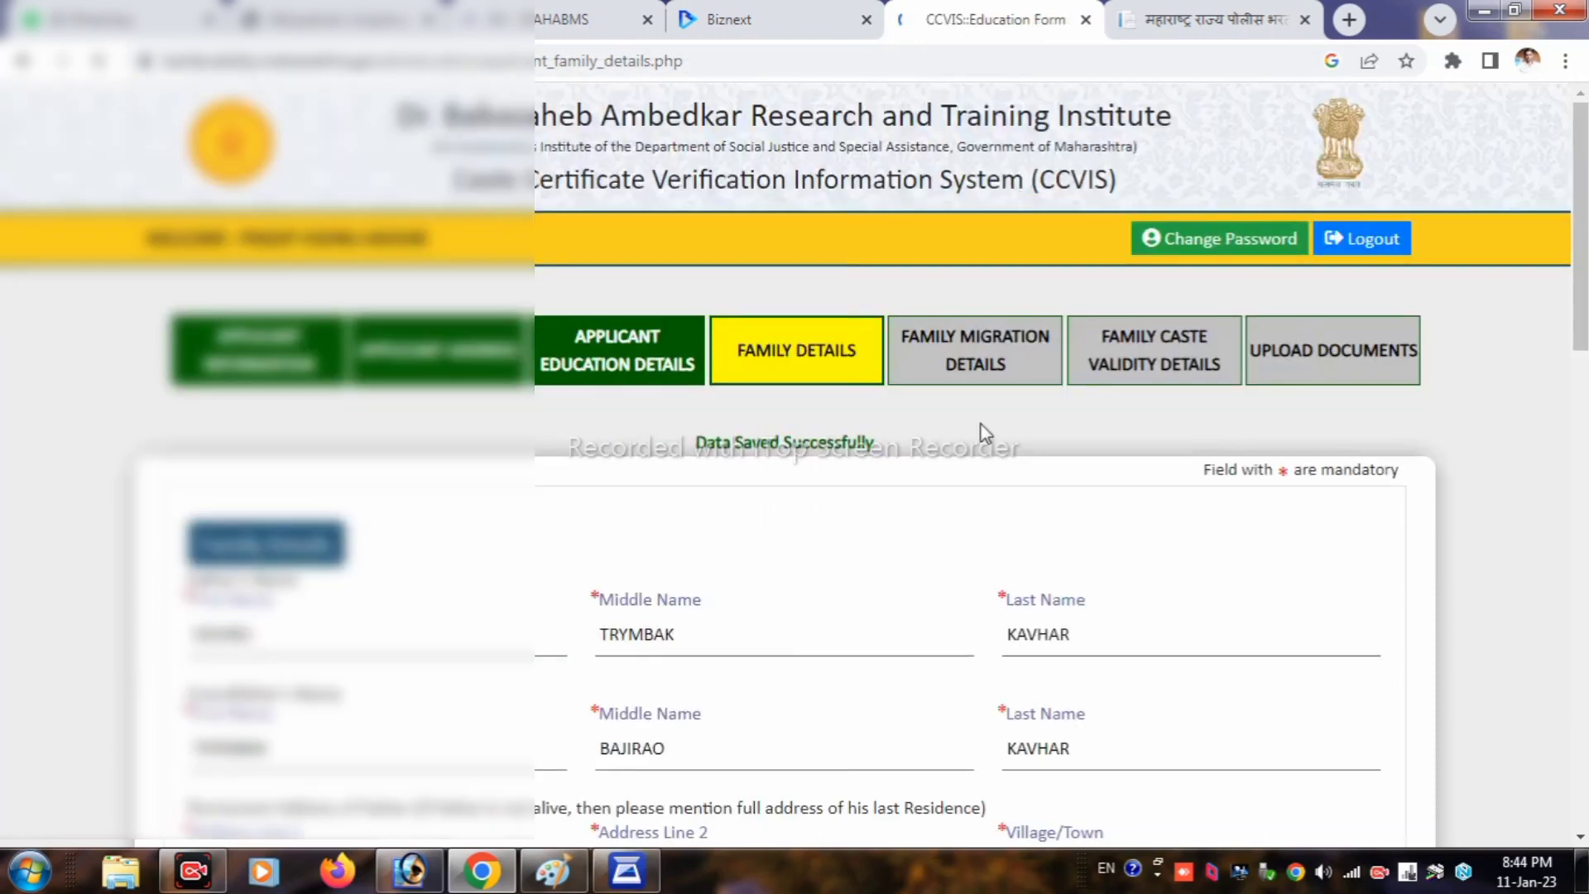
{"action": "scroll", "coordinate": [981, 433], "scroll_direction": "down", "scroll_amount": 3}
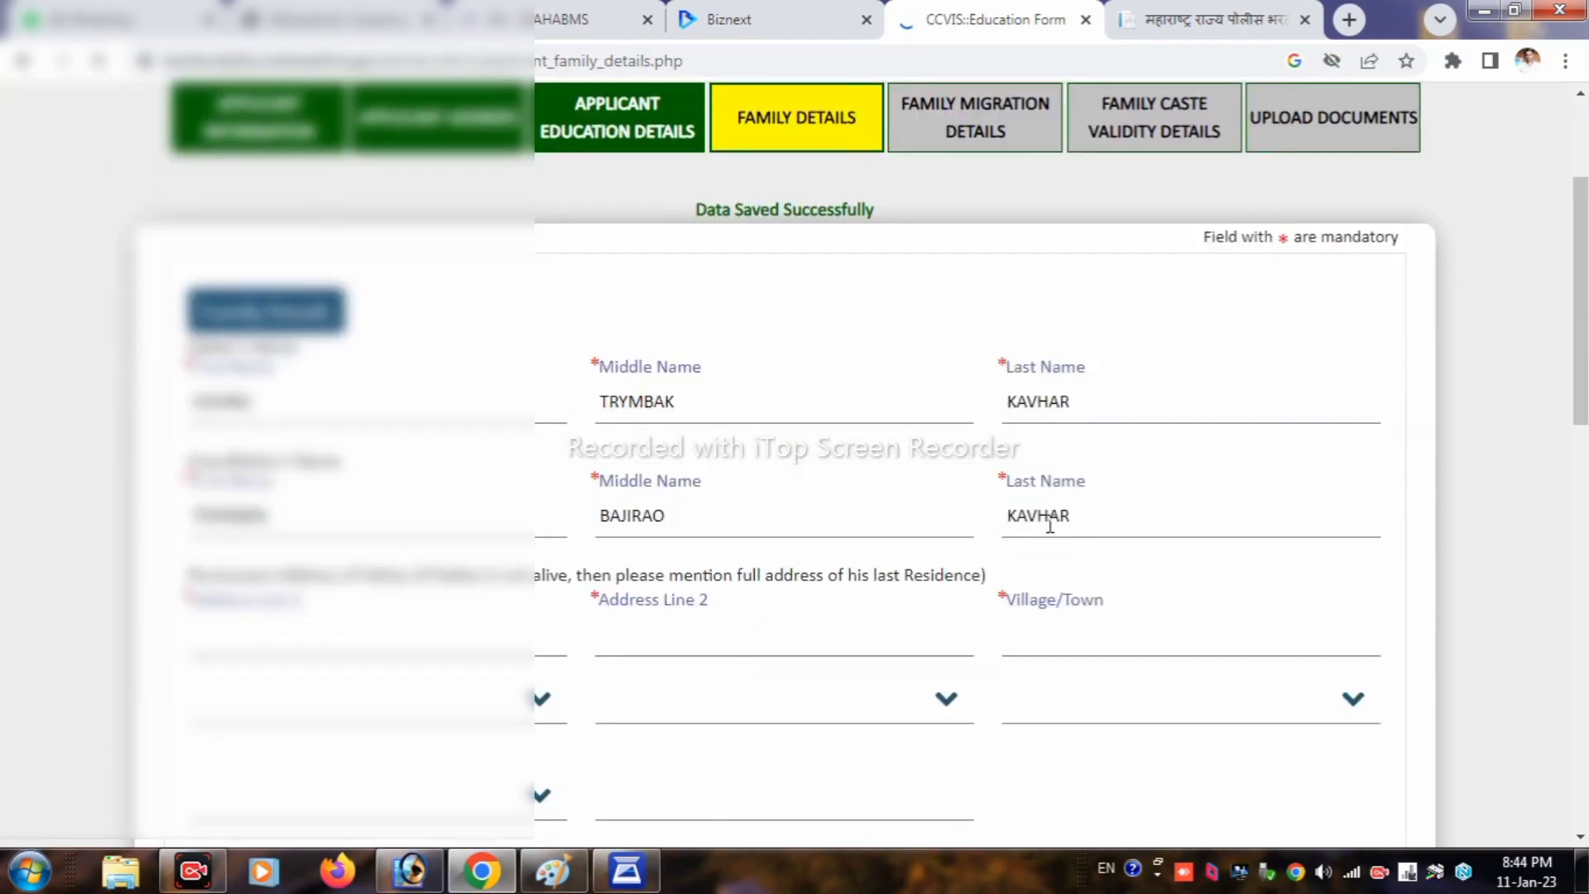
{"action": "scroll", "coordinate": [933, 588], "scroll_direction": "down", "scroll_amount": 10}
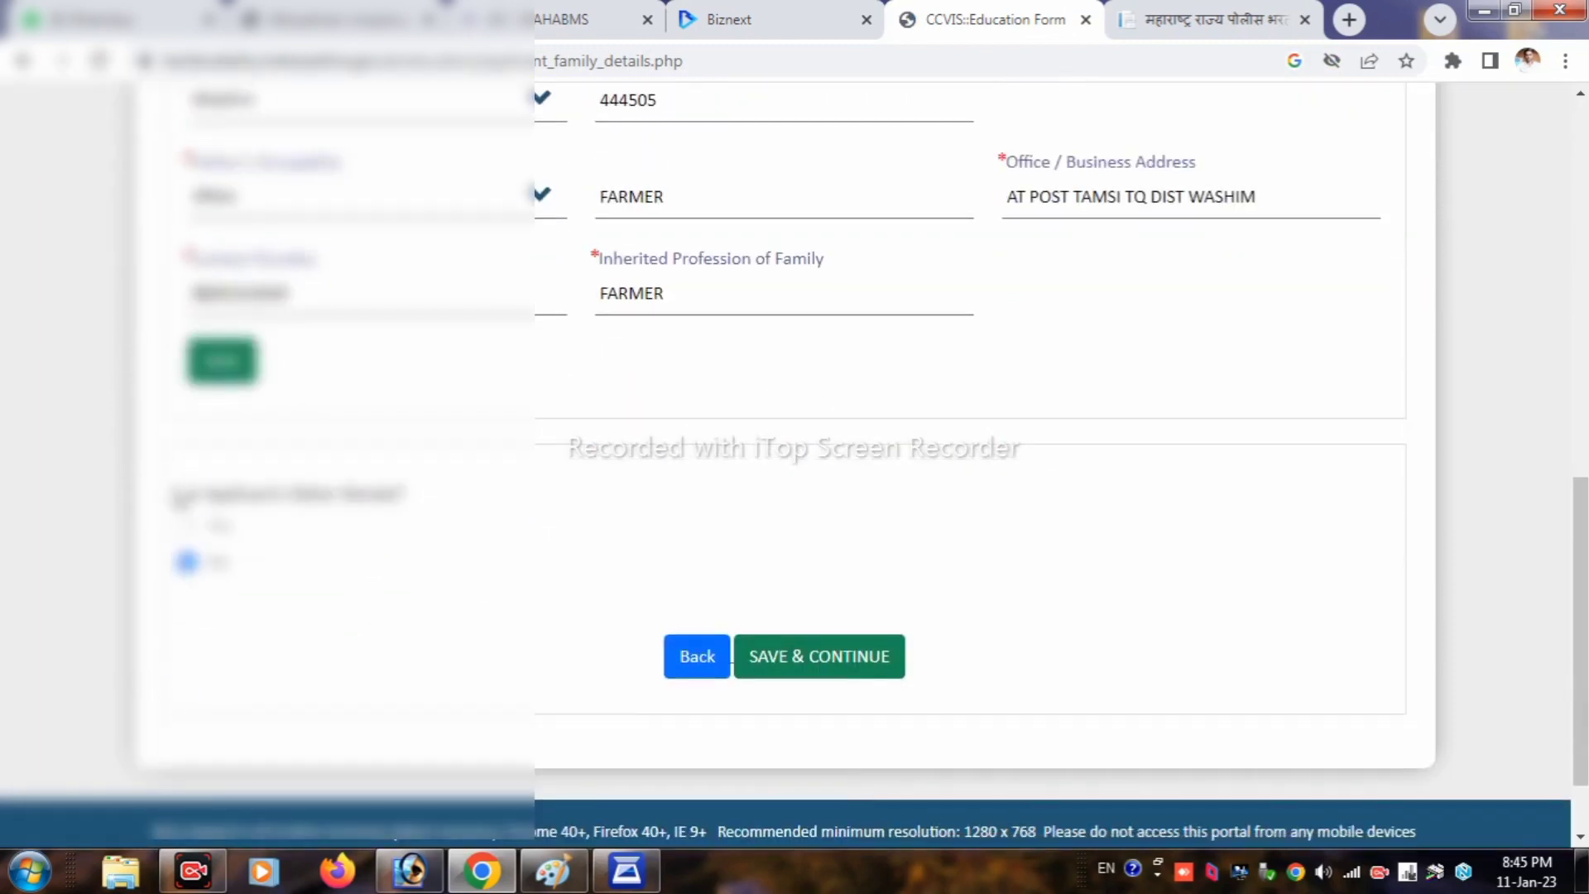
{"action": "left_click_drag", "start_coordinate": [178, 496], "coordinate": [447, 505]}
{"action": "left_click", "coordinate": [848, 665]}
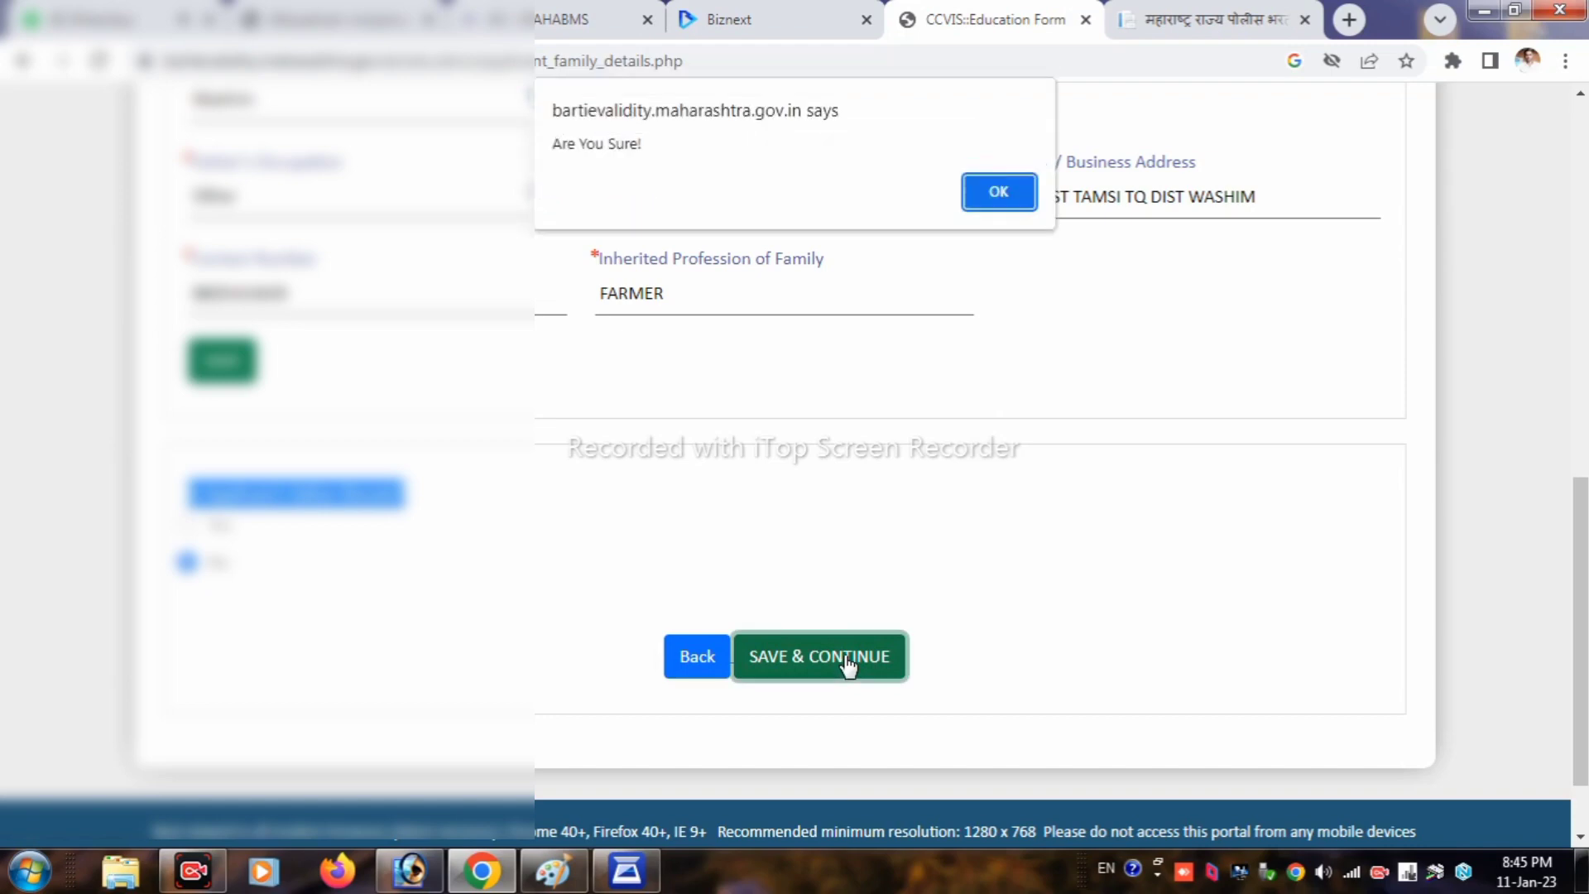
{"action": "left_click", "coordinate": [1005, 187]}
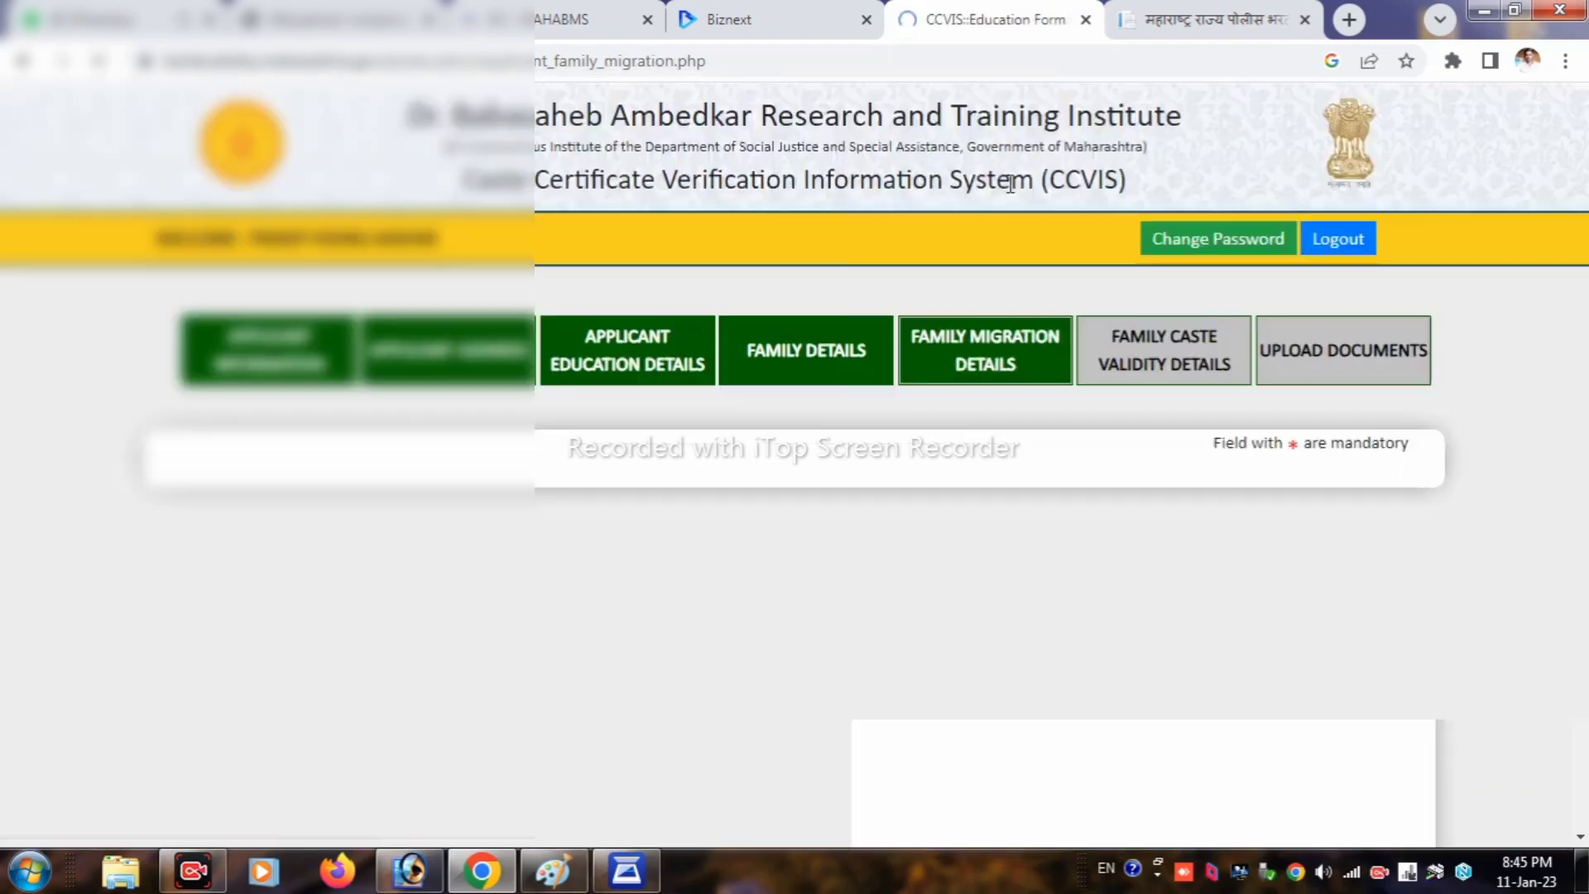
Step: Keep every family migration answer as No, then save and confirm
{"action": "scroll", "coordinate": [1000, 305], "scroll_direction": "down", "scroll_amount": 3}
{"action": "scroll", "coordinate": [1001, 305], "scroll_direction": "down", "scroll_amount": 2}
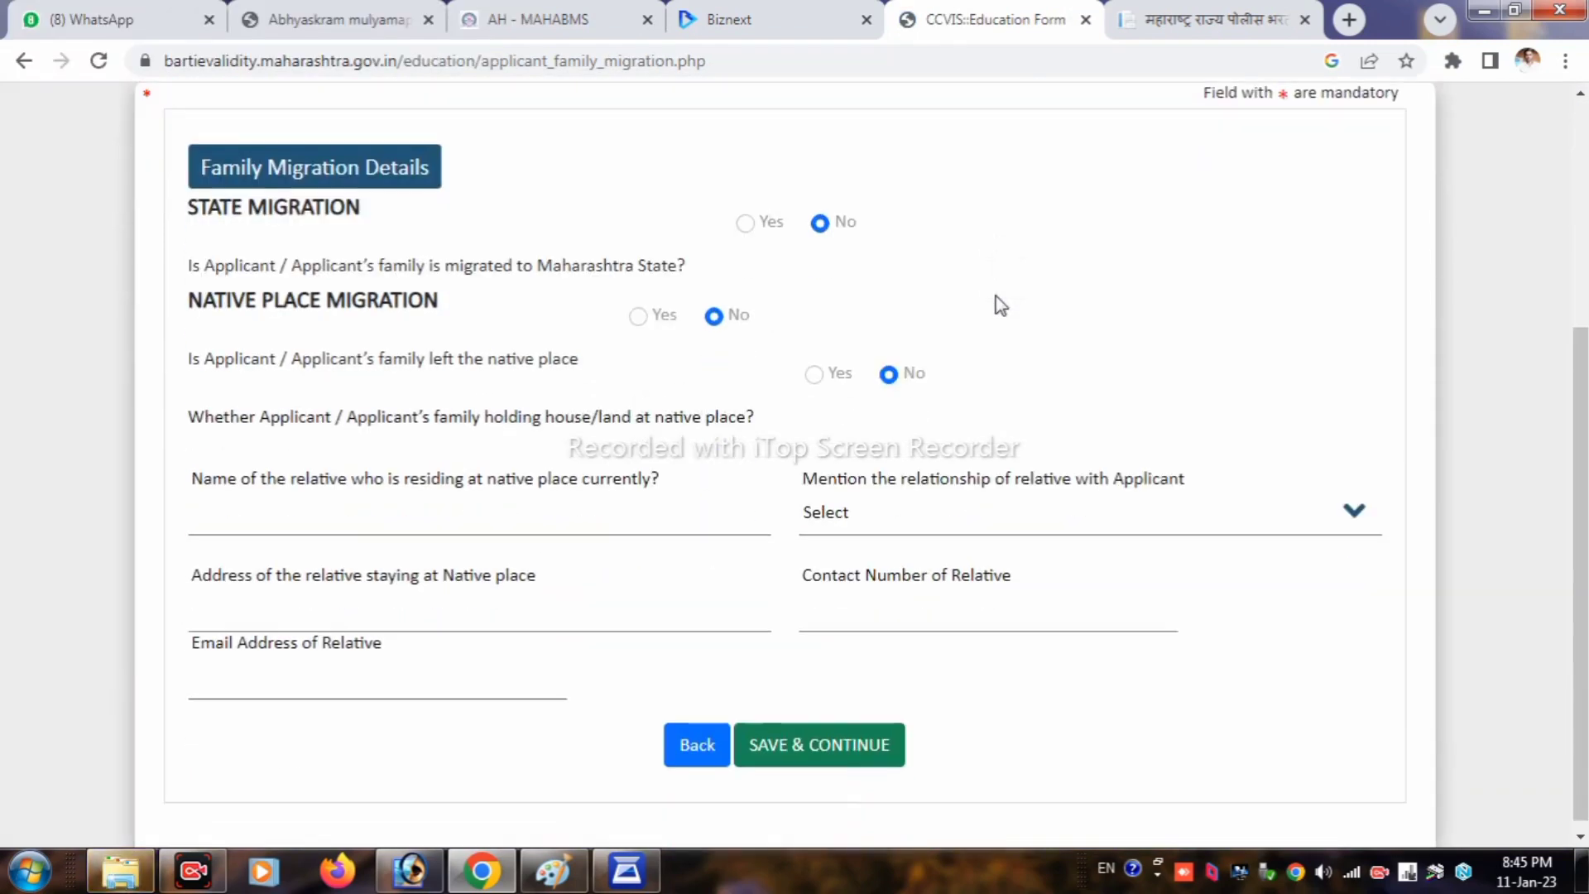
{"action": "left_click_drag", "start_coordinate": [197, 170], "coordinate": [515, 210]}
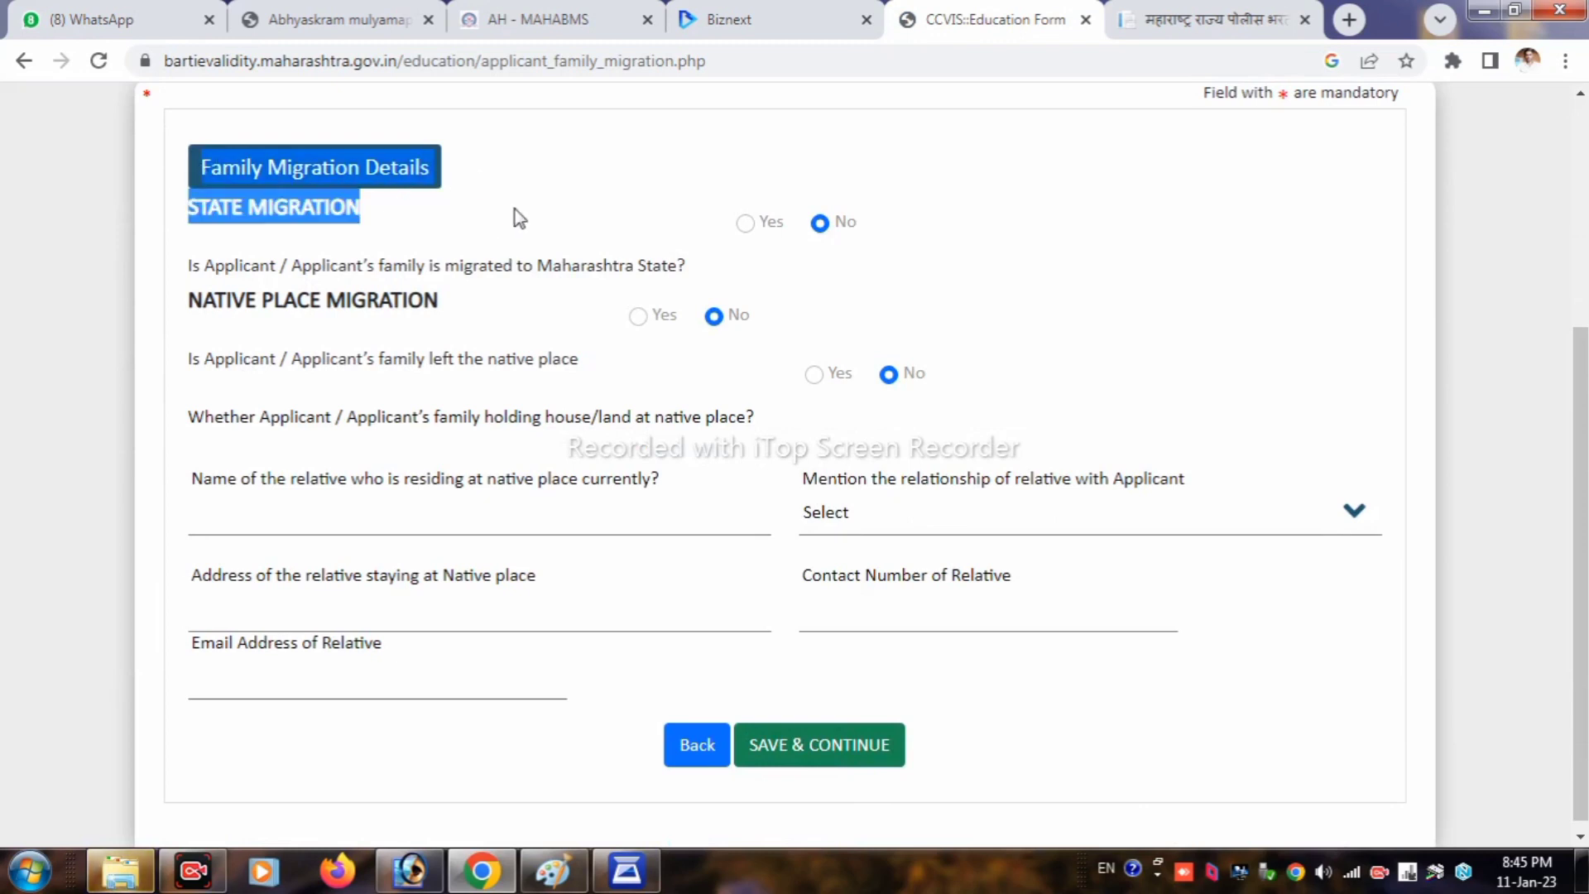
{"action": "left_click", "coordinate": [530, 217]}
{"action": "scroll", "coordinate": [781, 397], "scroll_direction": "down", "scroll_amount": 1}
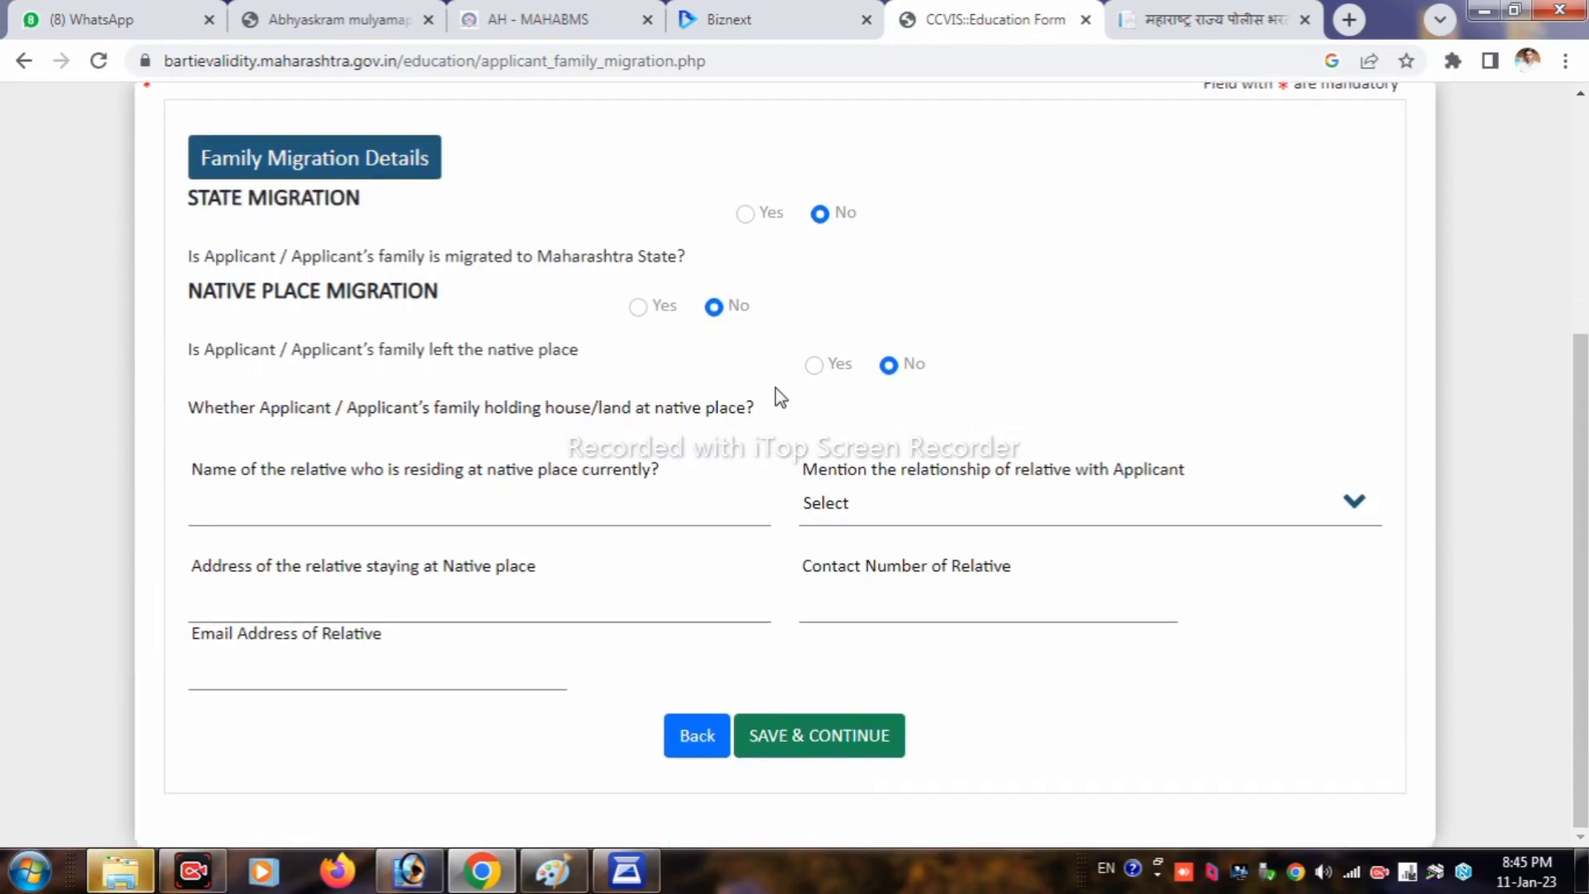
{"action": "left_click", "coordinate": [819, 743]}
{"action": "left_click", "coordinate": [996, 196]}
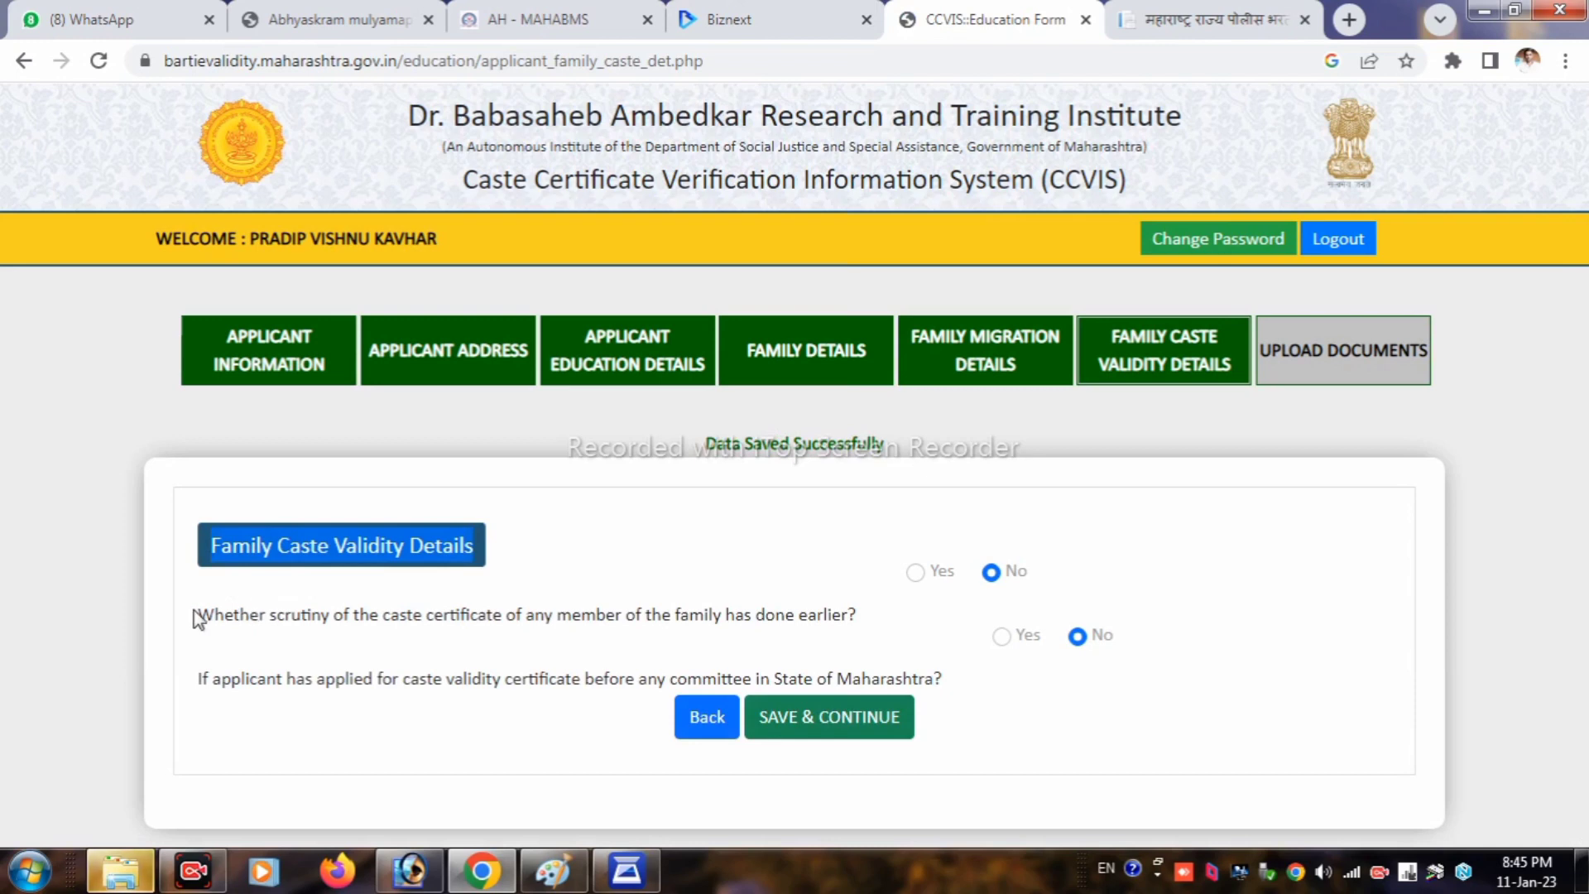
Step: Leave the caste scrutiny and previous validity questions at No, then save and confirm
{"action": "left_click_drag", "start_coordinate": [202, 619], "coordinate": [949, 644]}
{"action": "left_click", "coordinate": [929, 633]}
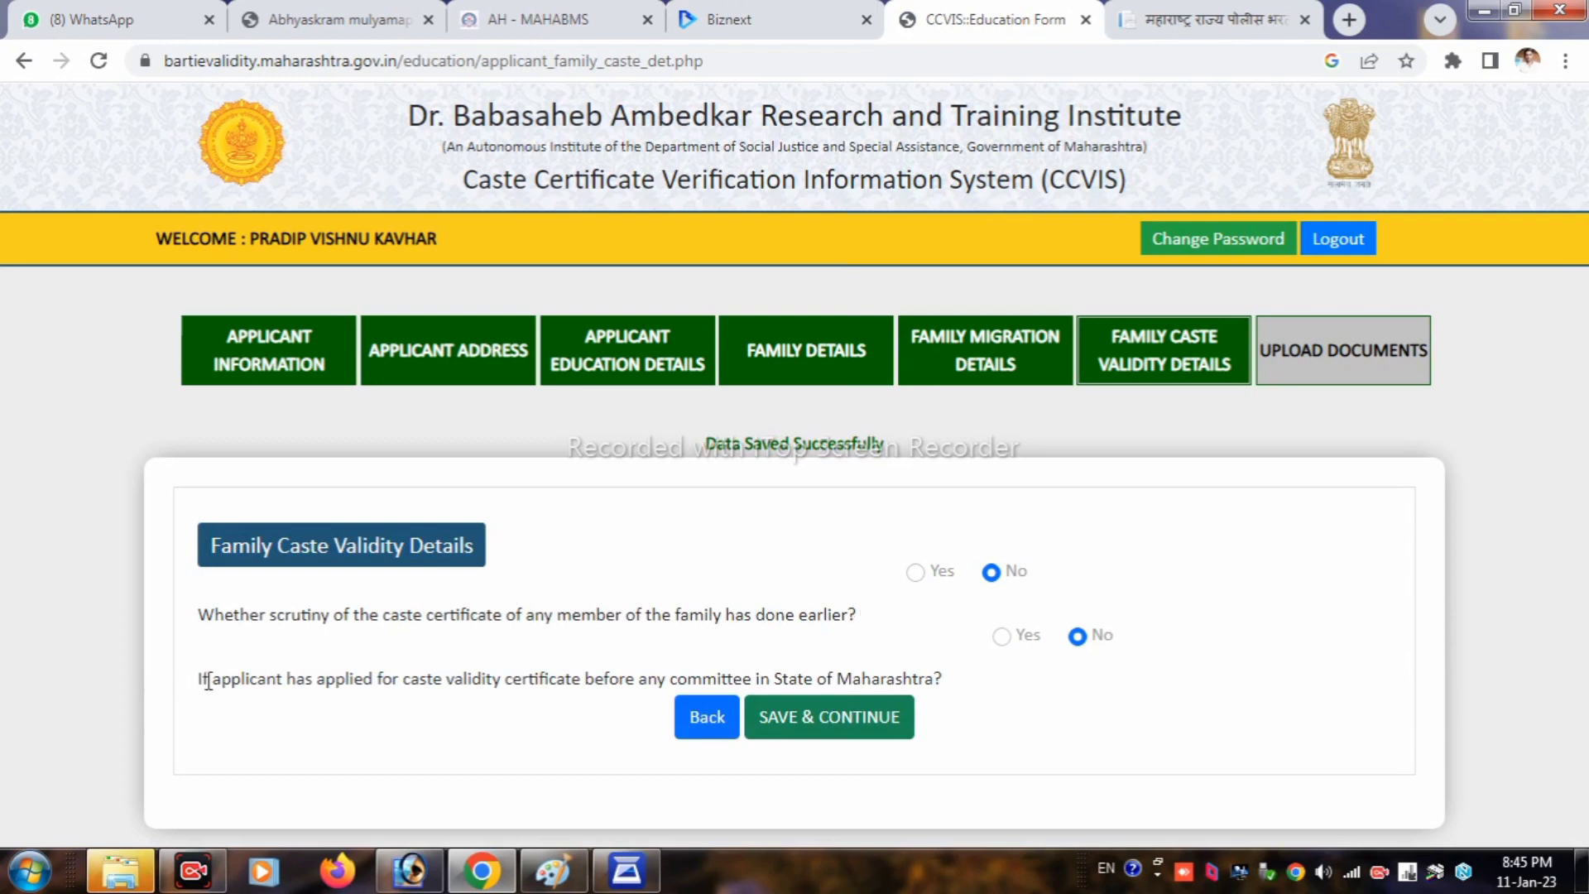
{"action": "left_click_drag", "start_coordinate": [205, 677], "coordinate": [971, 687]}
{"action": "left_click", "coordinate": [993, 713]}
{"action": "left_click", "coordinate": [844, 726]}
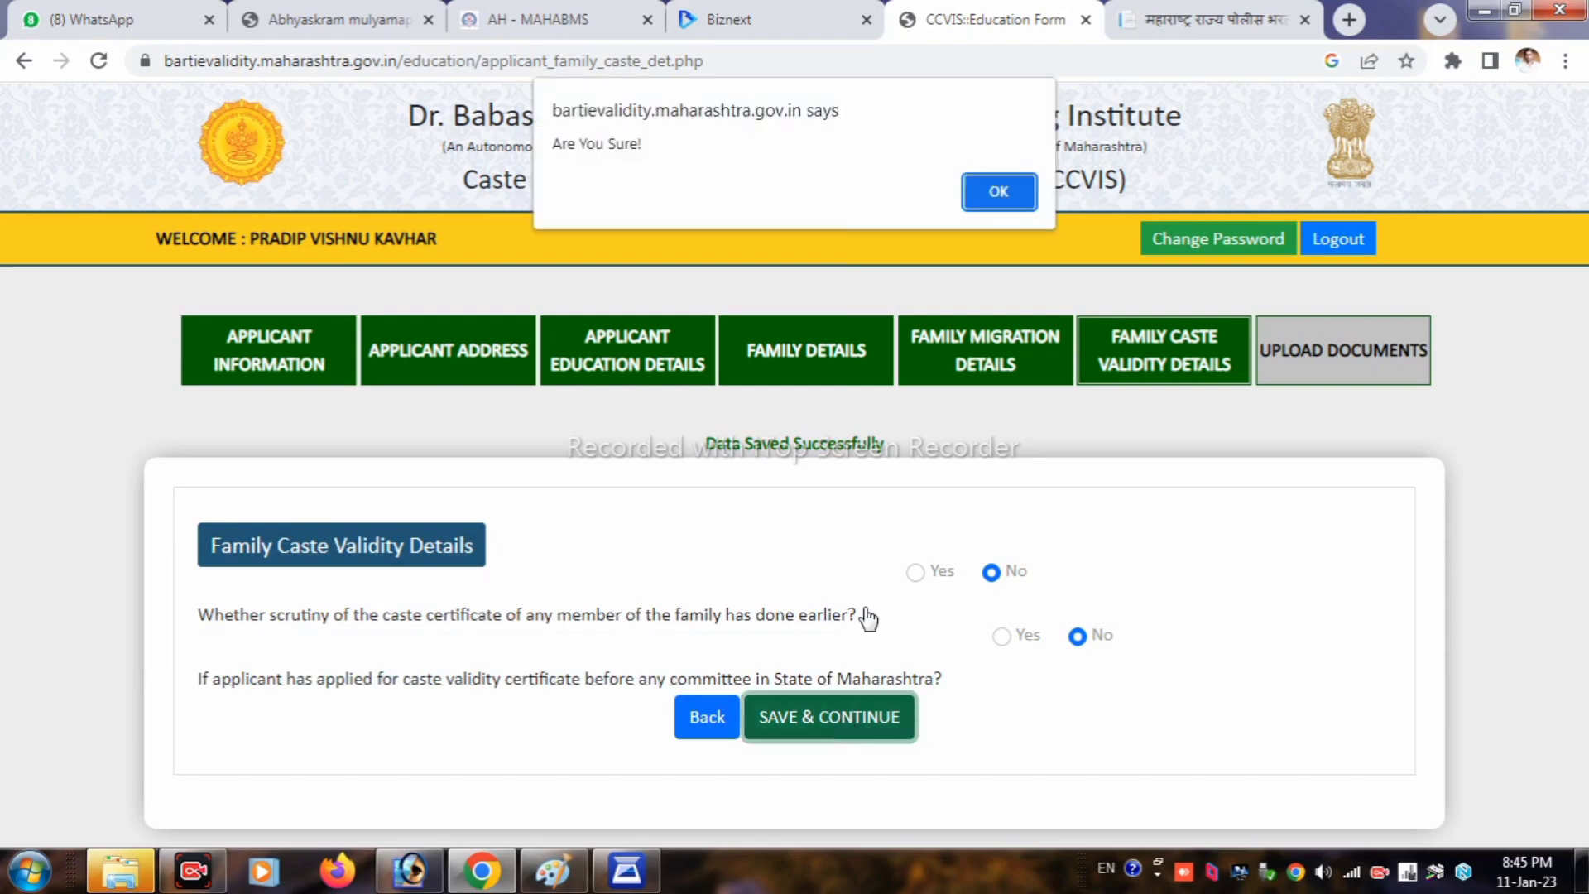
{"action": "left_click", "coordinate": [998, 187]}
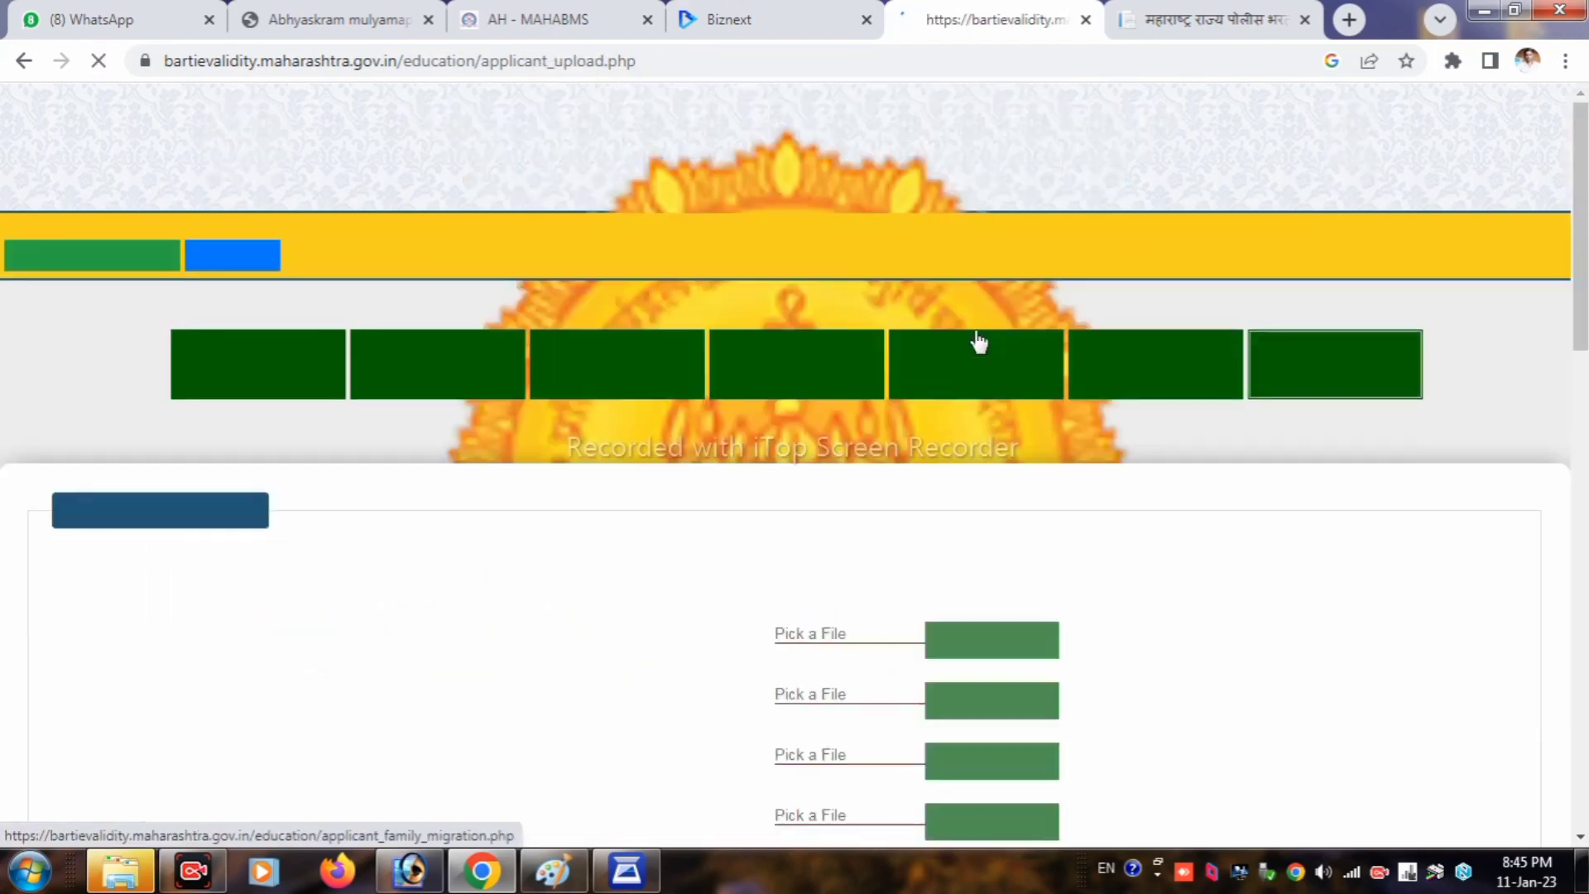
{"action": "scroll", "coordinate": [993, 405], "scroll_direction": "down", "scroll_amount": 4}
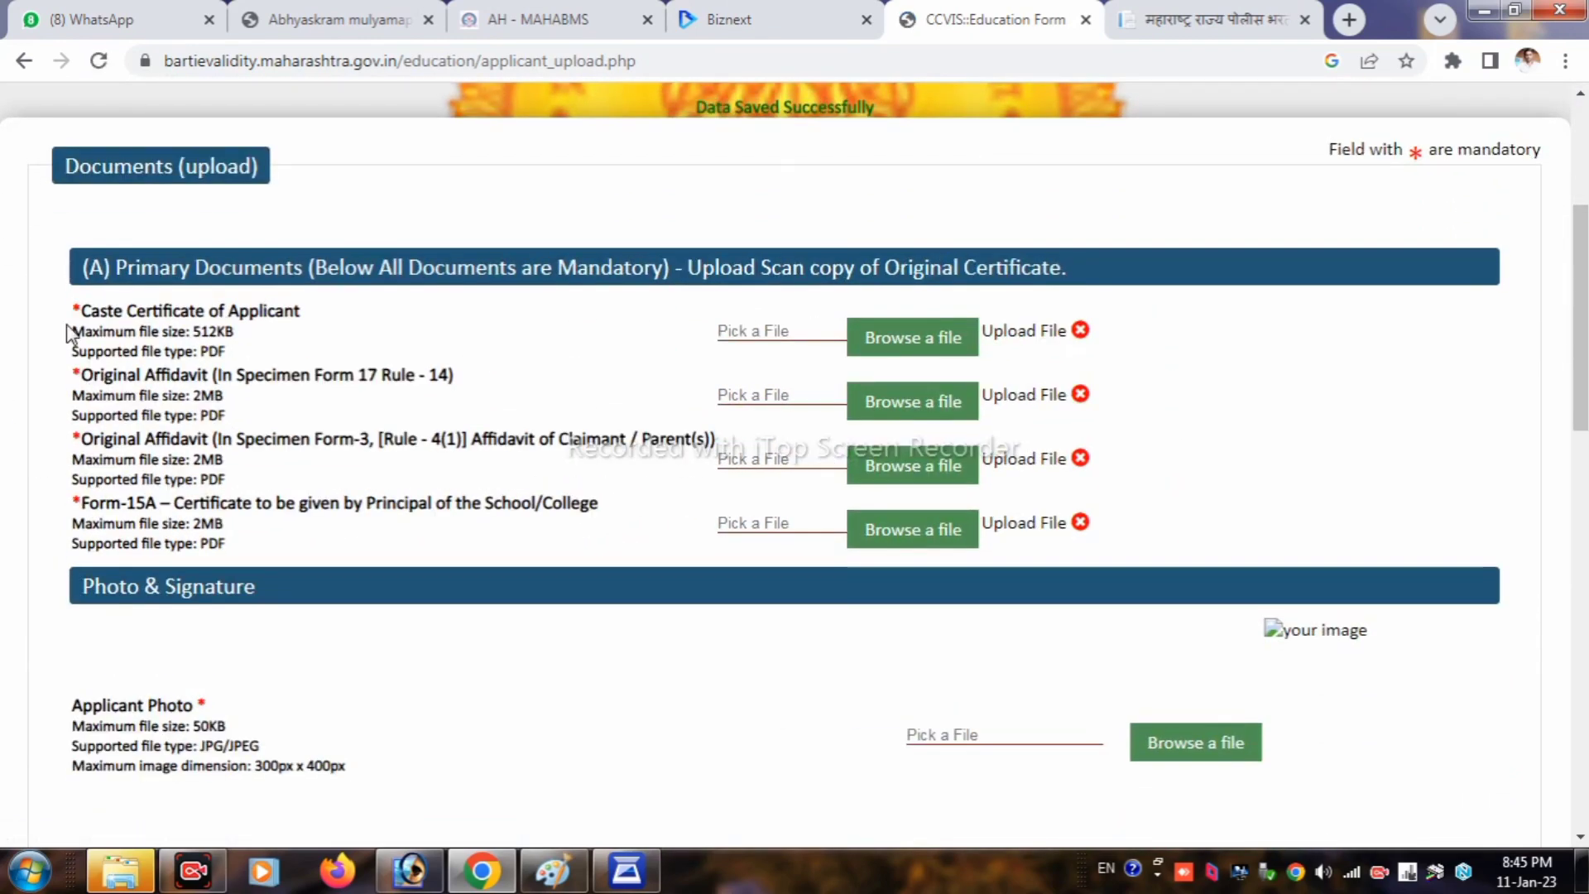
{"action": "left_click_drag", "start_coordinate": [84, 311], "coordinate": [286, 336]}
{"action": "left_click", "coordinate": [283, 344]}
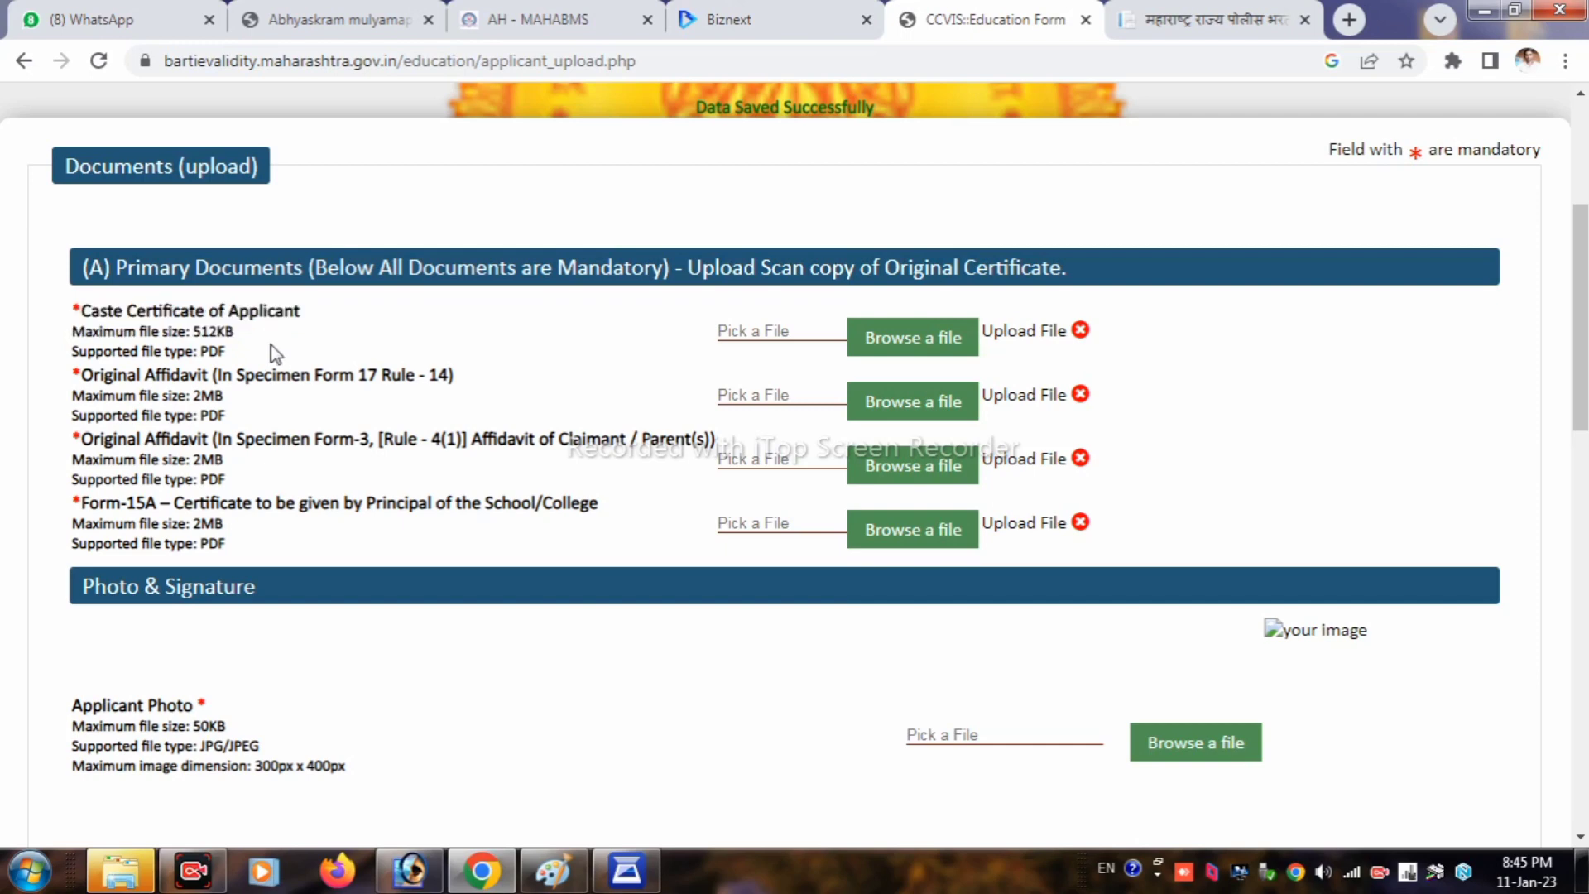
{"action": "left_click_drag", "start_coordinate": [66, 383], "coordinate": [460, 382]}
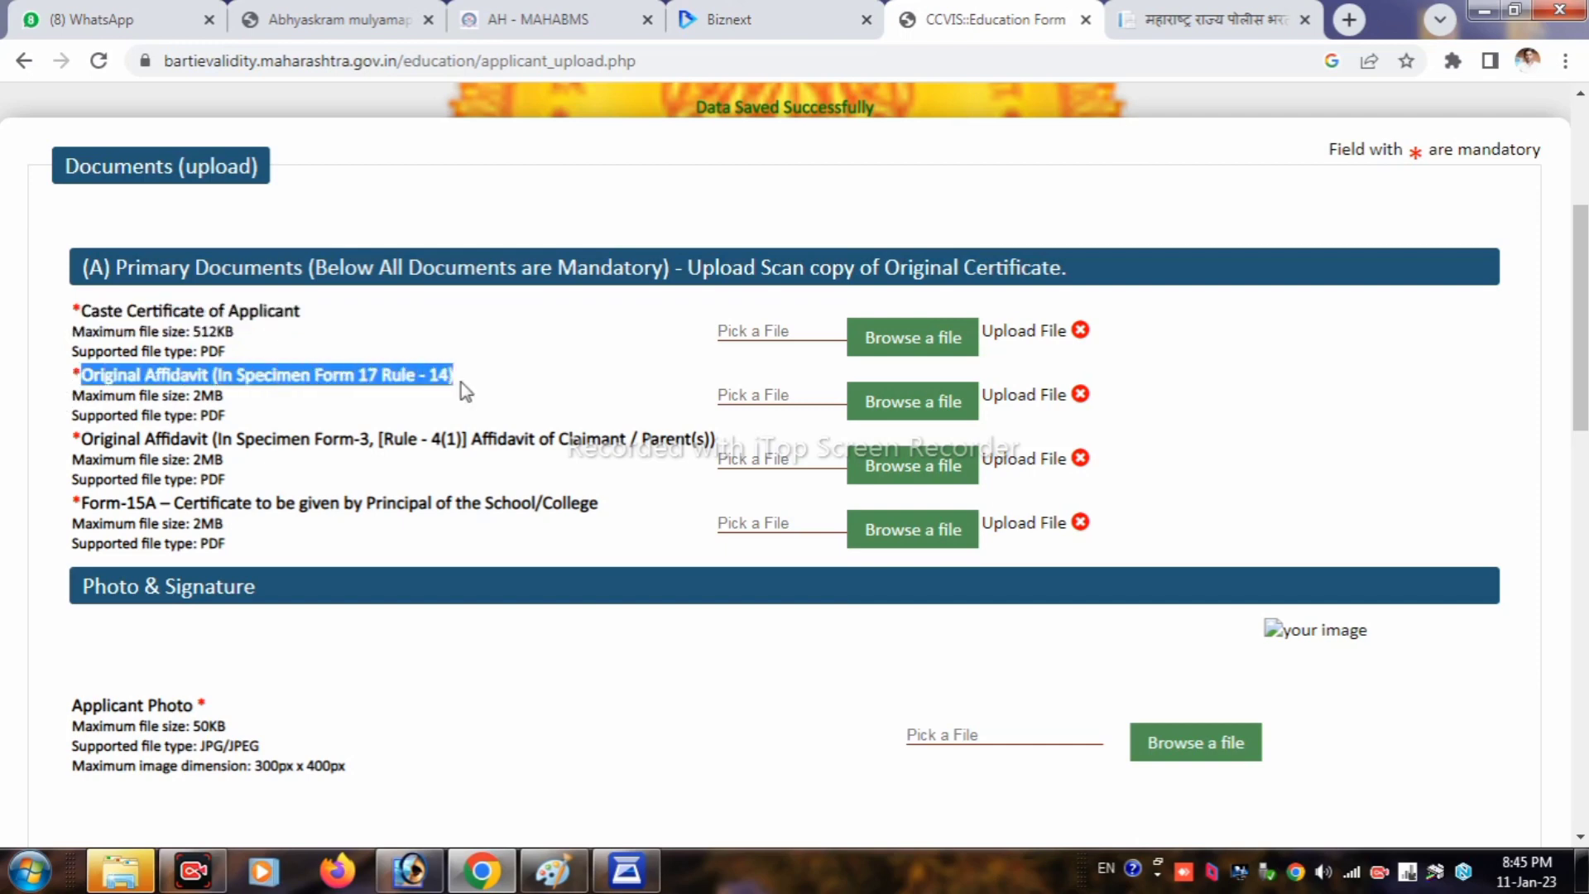
{"action": "left_click", "coordinate": [479, 378]}
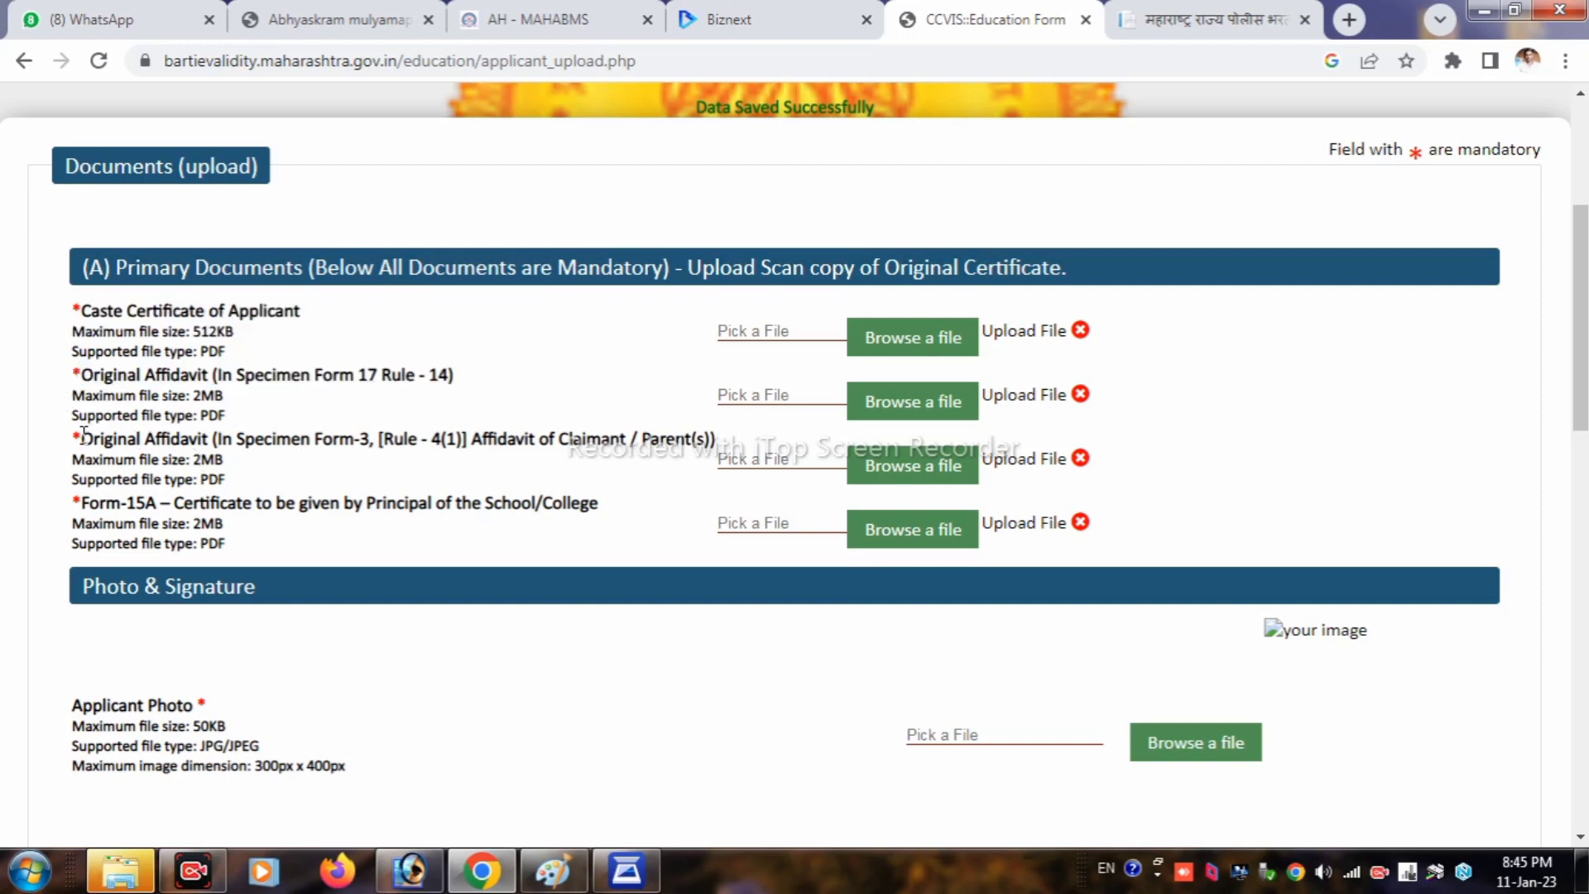
{"action": "left_click_drag", "start_coordinate": [83, 433], "coordinate": [706, 442]}
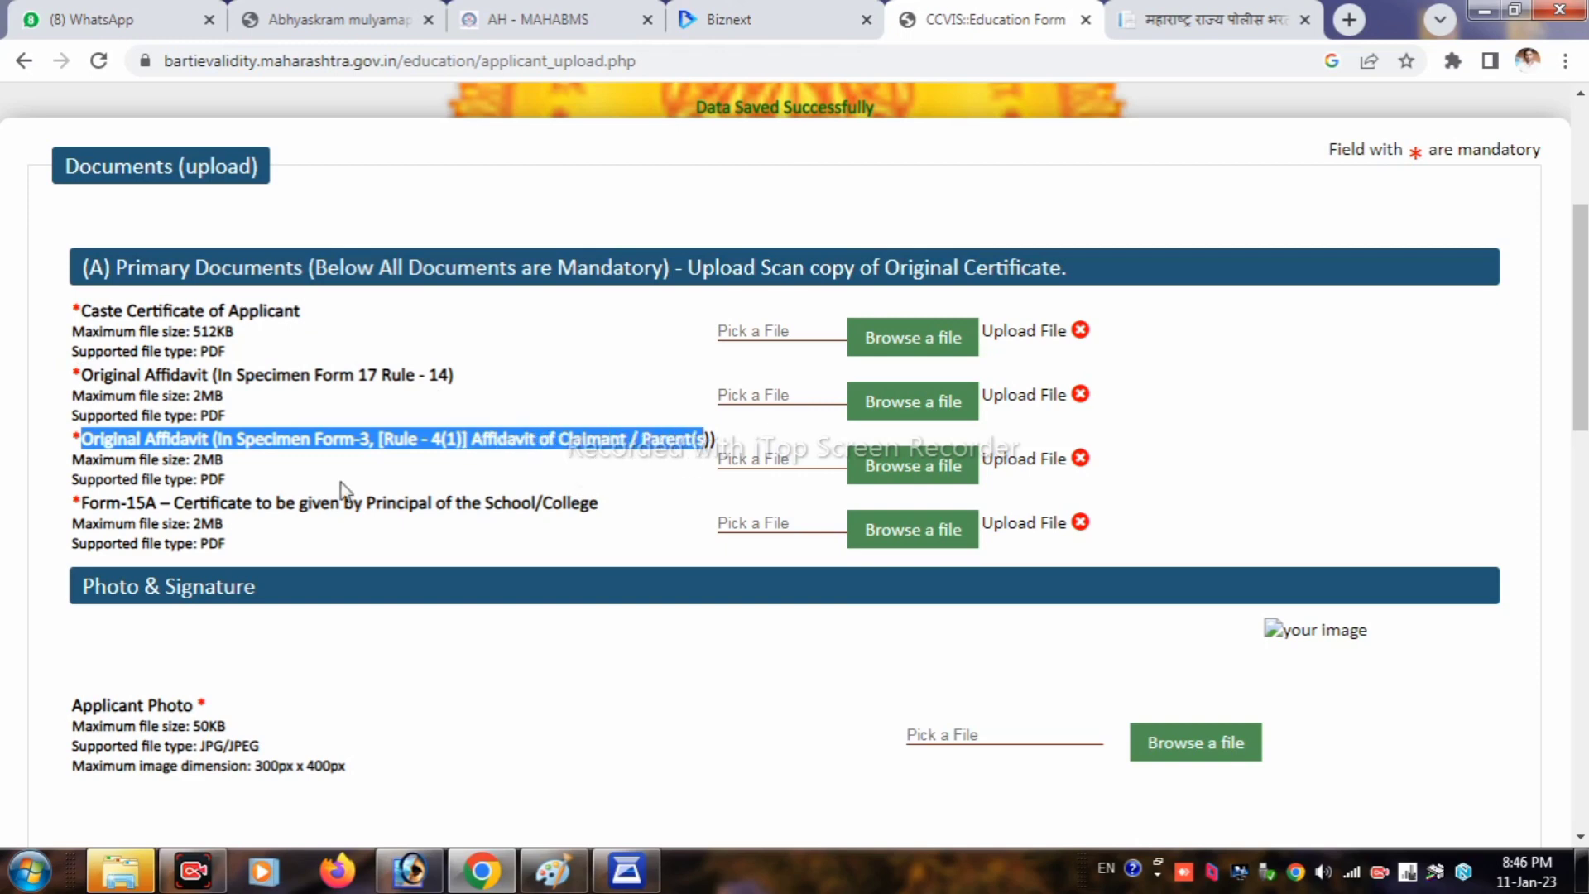
{"action": "left_click_drag", "start_coordinate": [43, 520], "coordinate": [505, 525]}
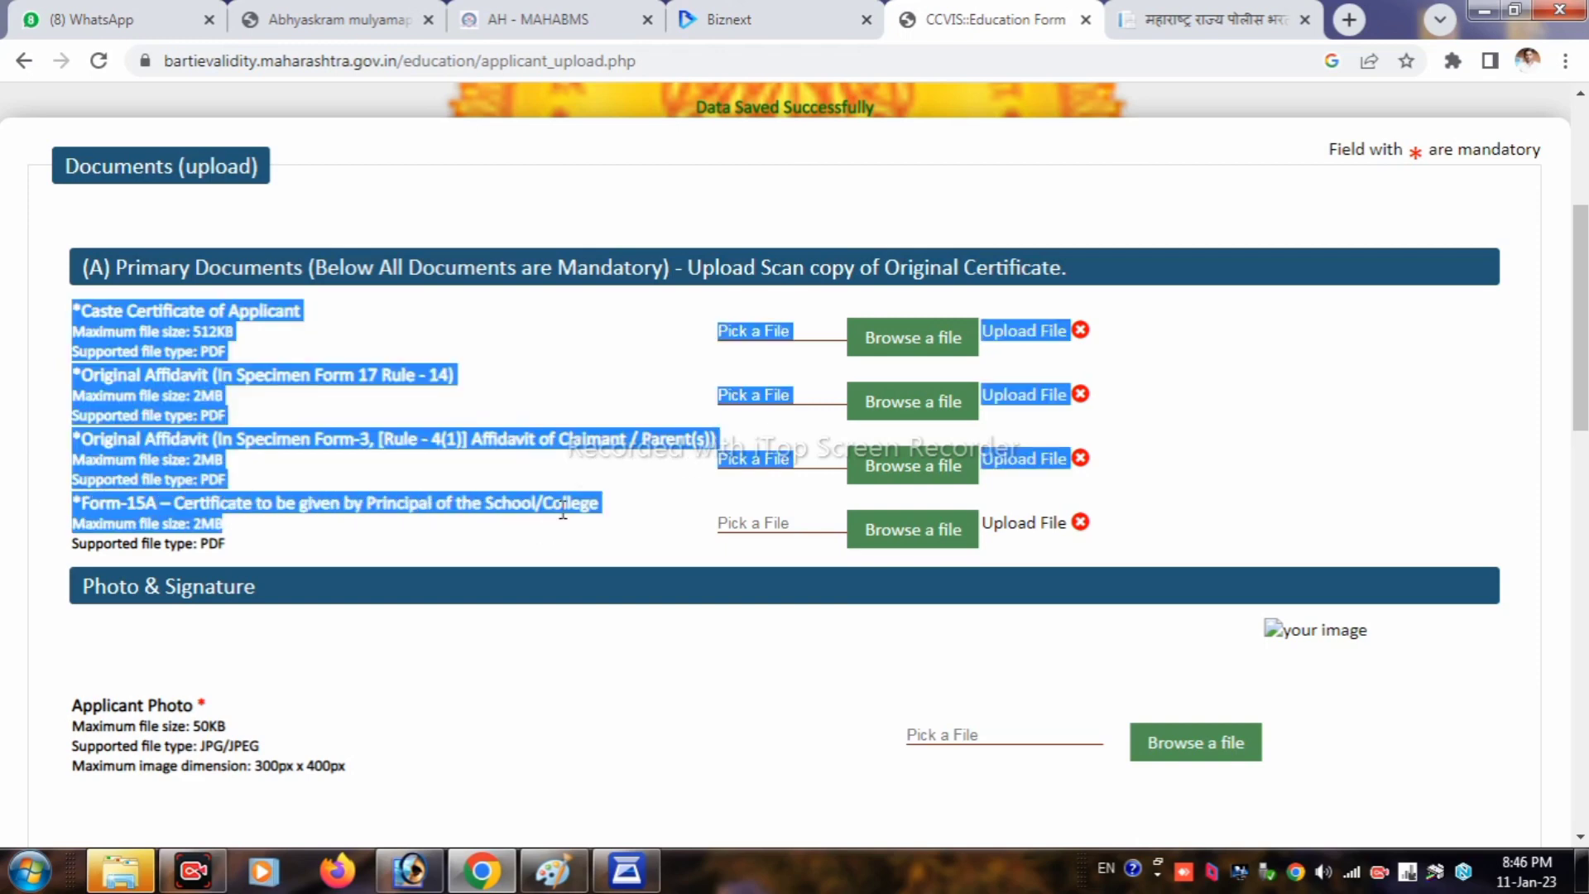
{"action": "left_click", "coordinate": [558, 545]}
{"action": "scroll", "coordinate": [364, 574], "scroll_direction": "down", "scroll_amount": 3}
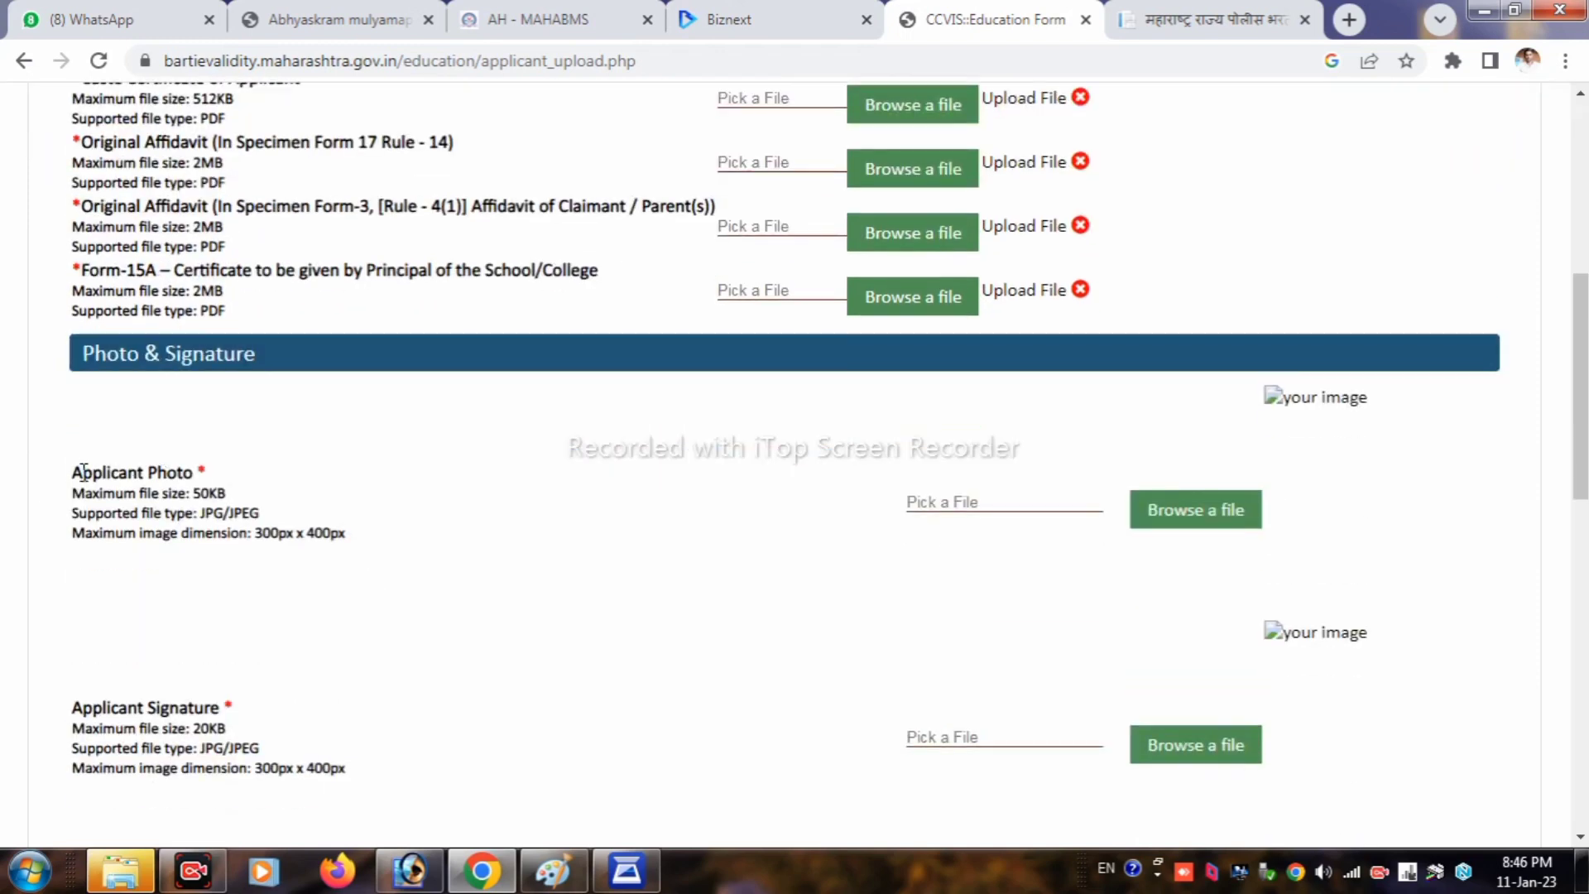
{"action": "left_click_drag", "start_coordinate": [74, 472], "coordinate": [192, 494]}
{"action": "left_click", "coordinate": [158, 666]}
{"action": "left_click_drag", "start_coordinate": [72, 709], "coordinate": [221, 706]}
{"action": "scroll", "coordinate": [361, 650], "scroll_direction": "down", "scroll_amount": 6}
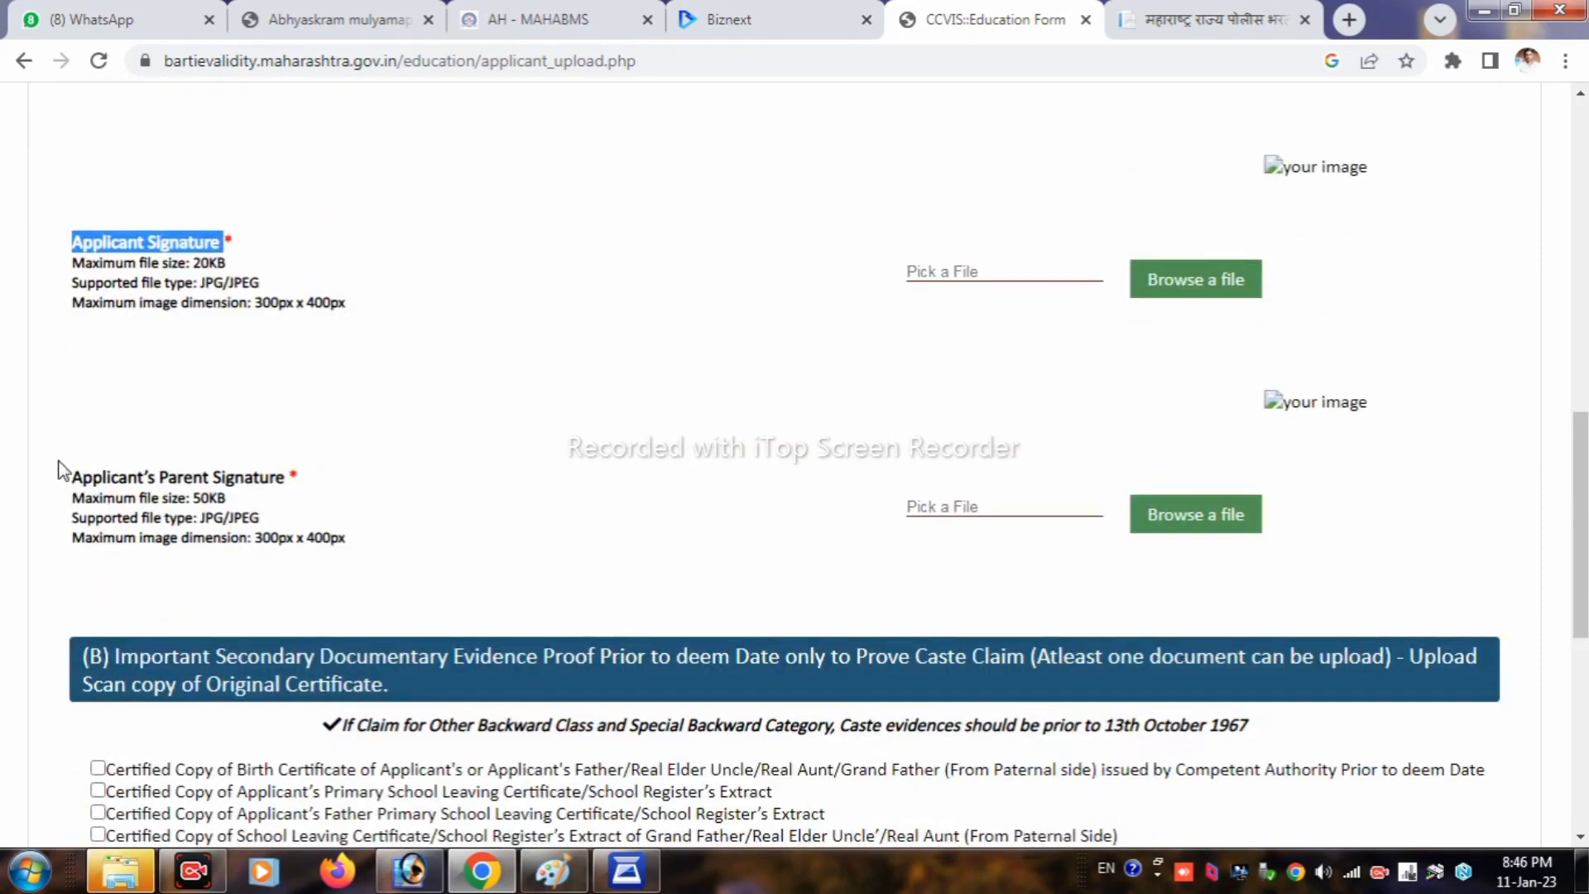
{"action": "left_click_drag", "start_coordinate": [60, 470], "coordinate": [324, 488]}
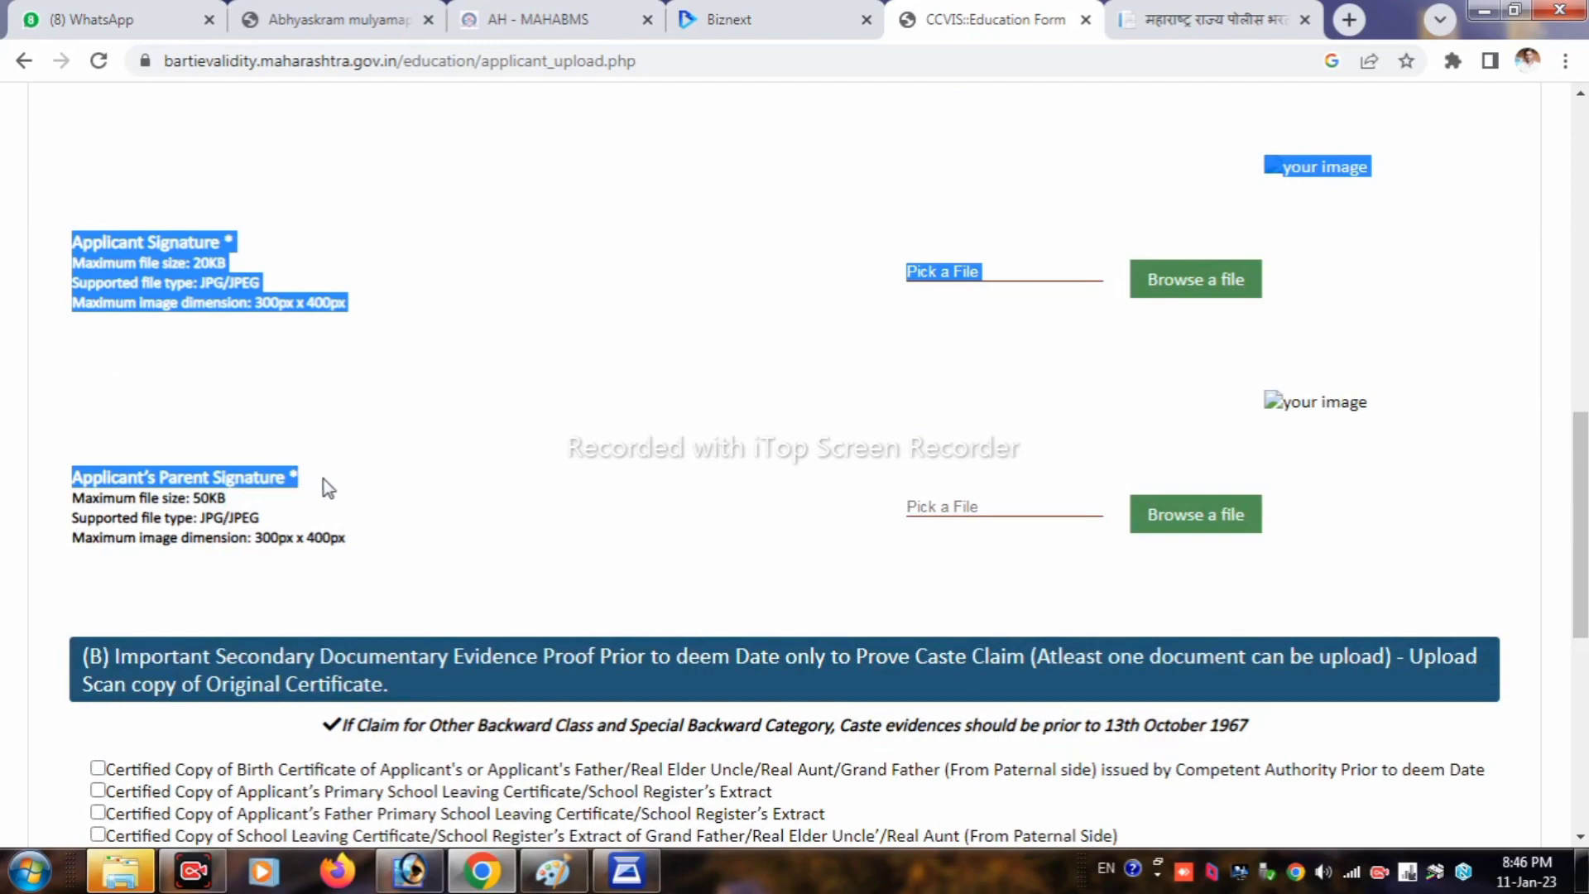
{"action": "left_click", "coordinate": [323, 489]}
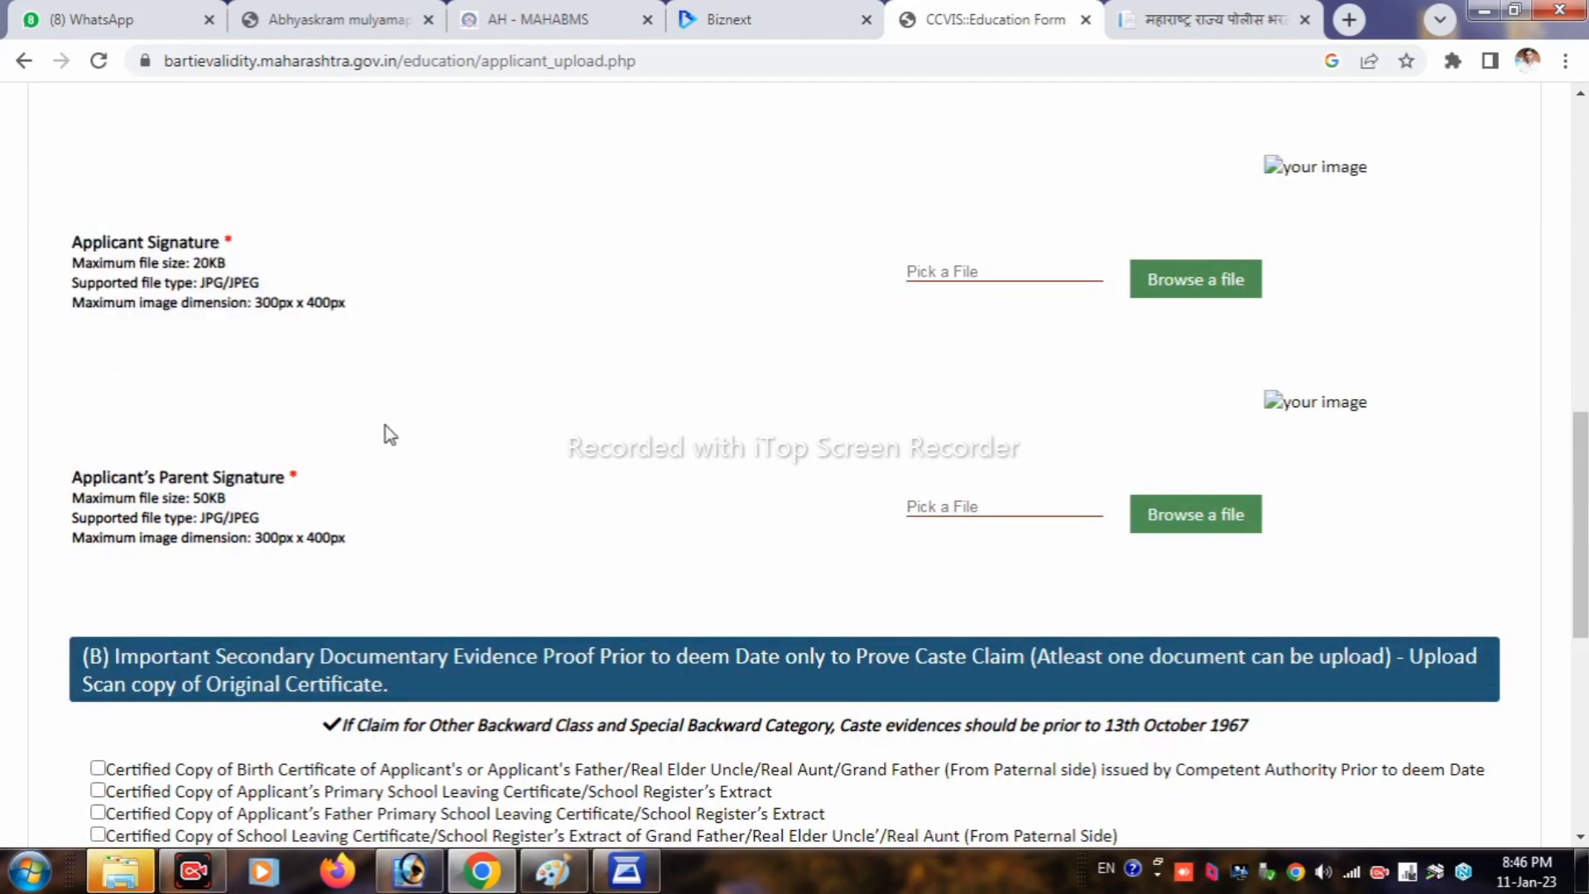
{"action": "scroll", "coordinate": [415, 443], "scroll_direction": "up", "scroll_amount": 10}
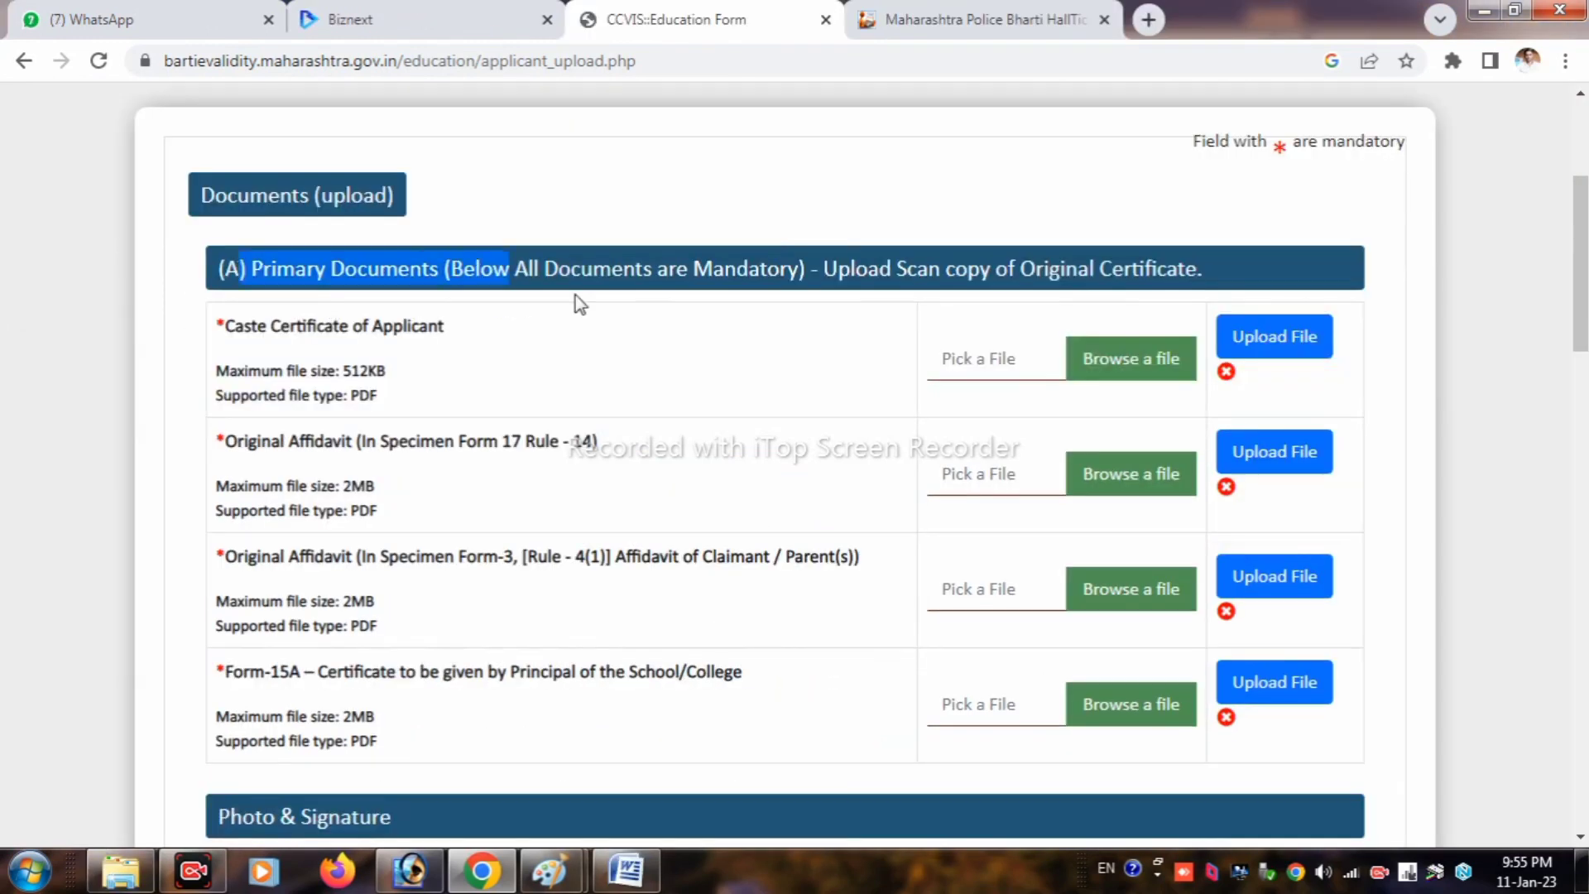
{"action": "left_click_drag", "start_coordinate": [575, 294], "coordinate": [1198, 273]}
Step: Upload the applicant's caste certificate PDF and view the uploaded copy in a new tab
{"action": "left_click", "coordinate": [296, 362]}
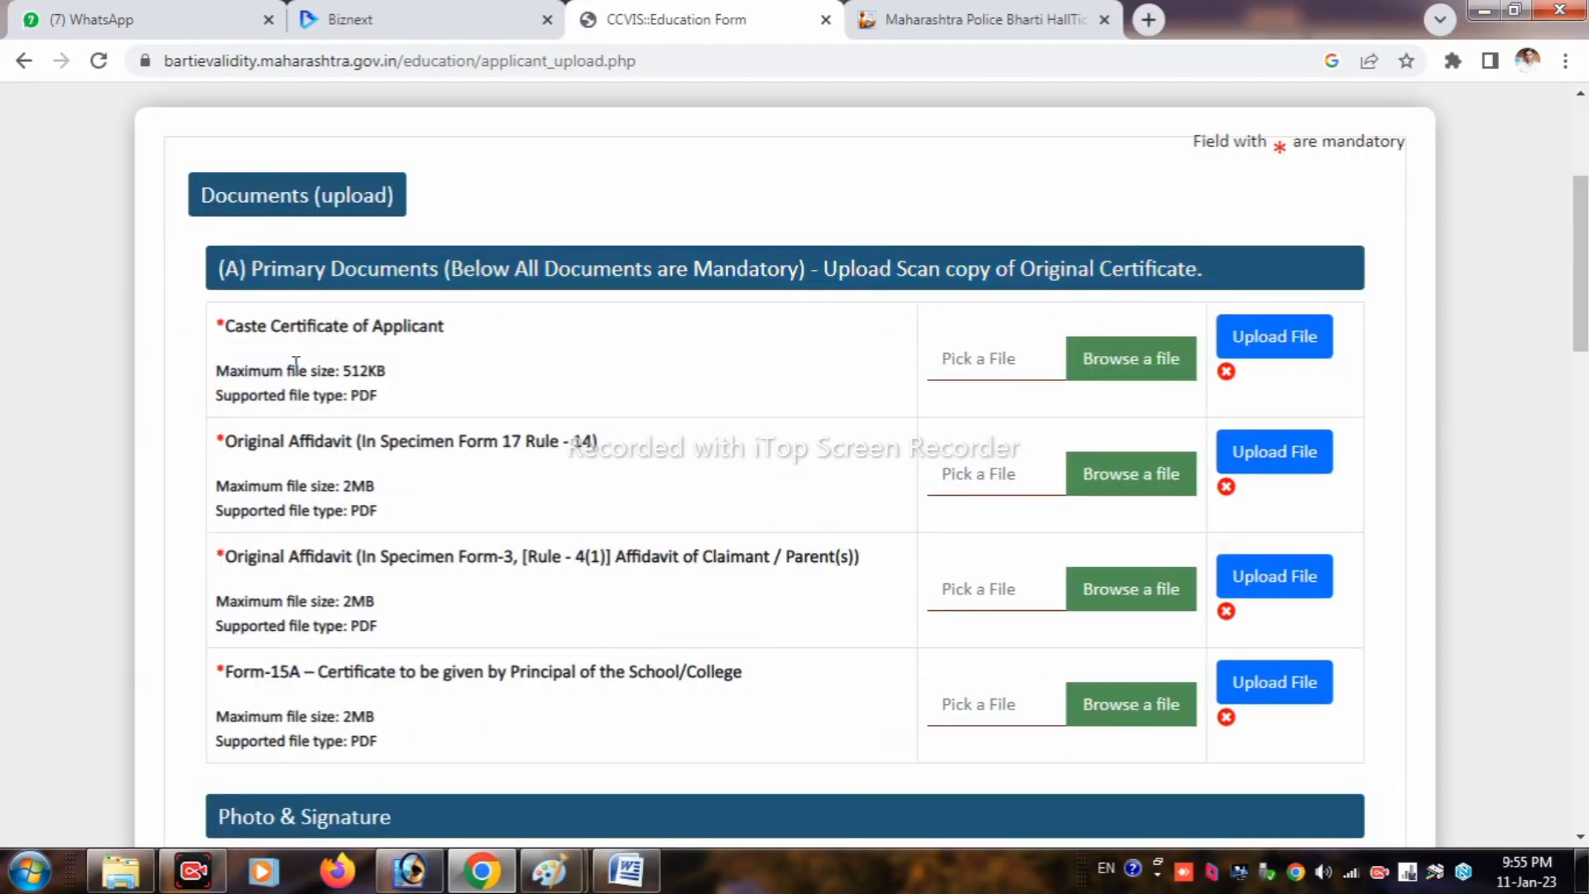
{"action": "left_click_drag", "start_coordinate": [192, 329], "coordinate": [464, 341]}
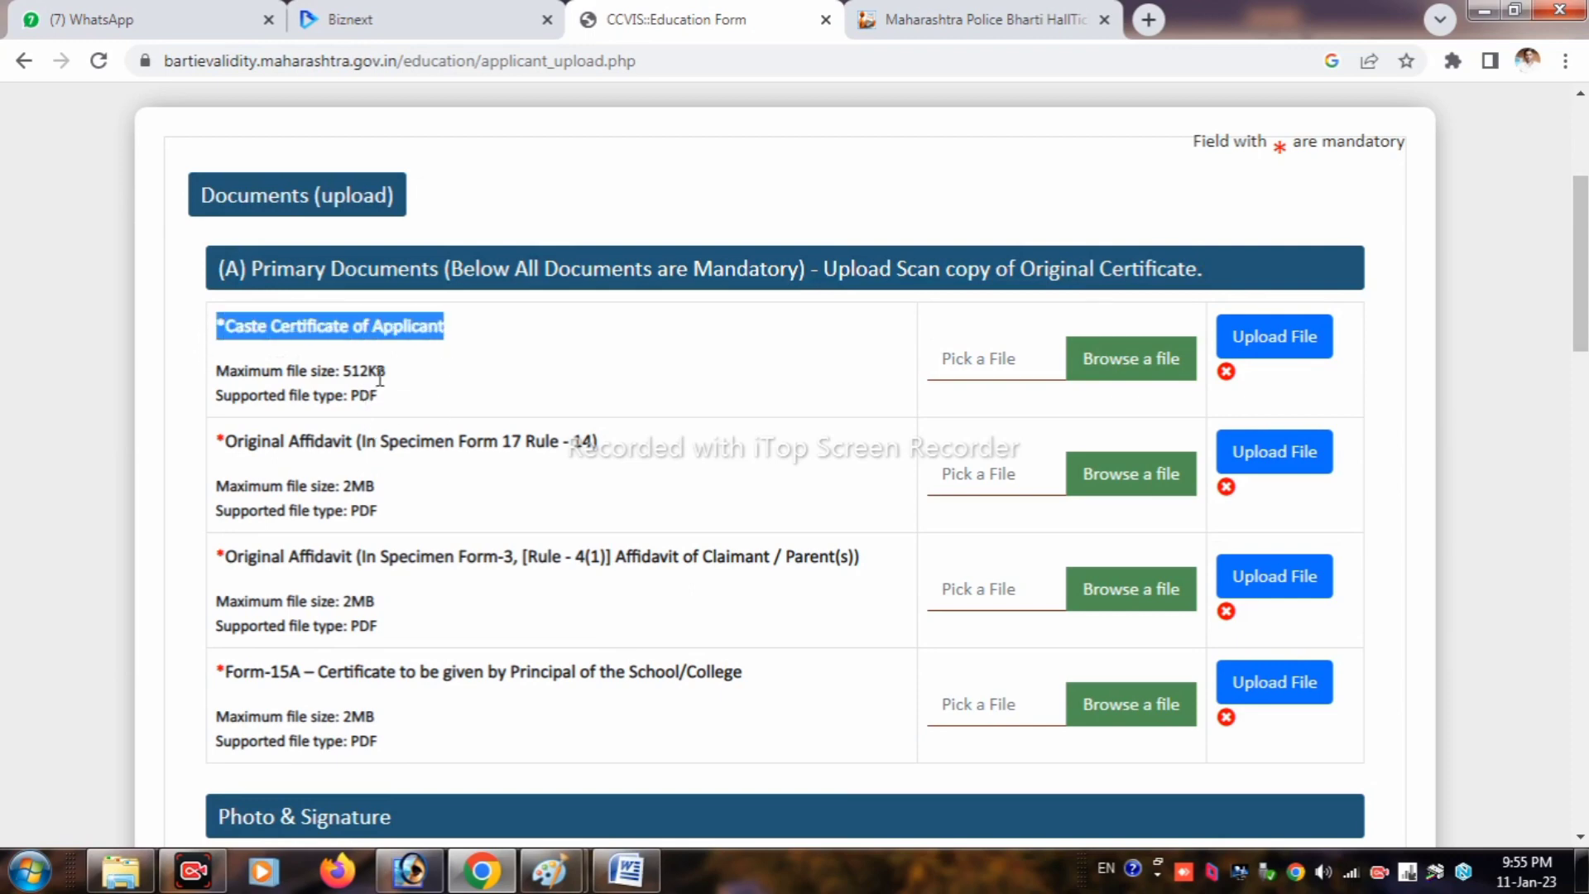
{"action": "mouse_move", "coordinate": [380, 378]}
{"action": "left_mouse_down"}
{"action": "mouse_move", "coordinate": [353, 371]}
{"action": "mouse_move", "coordinate": [361, 396]}
{"action": "left_mouse_up"}
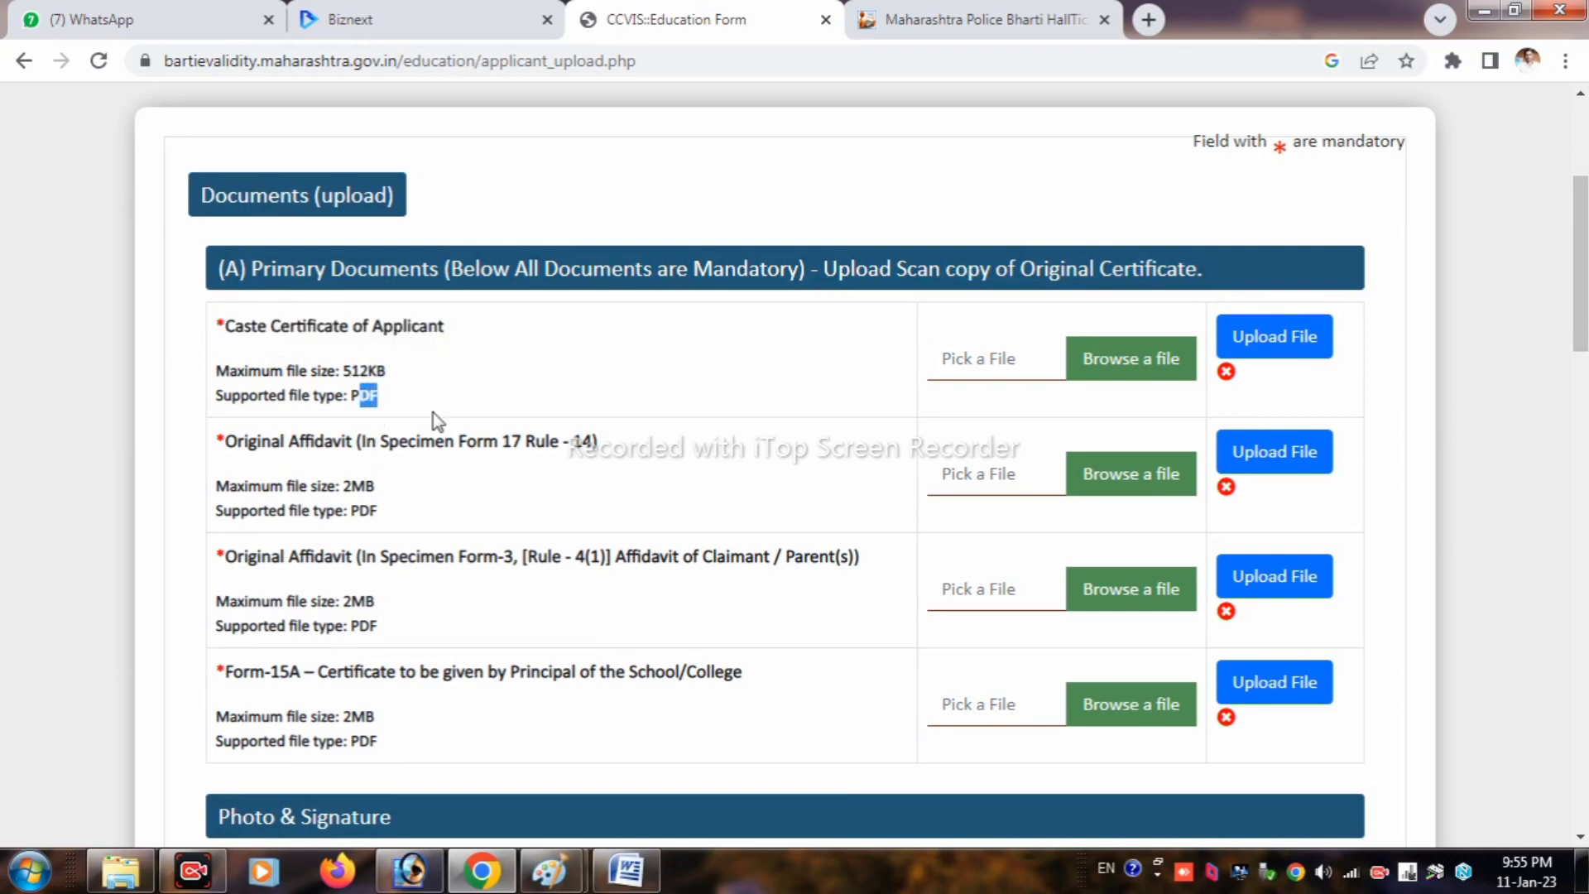
{"action": "left_click", "coordinate": [996, 359]}
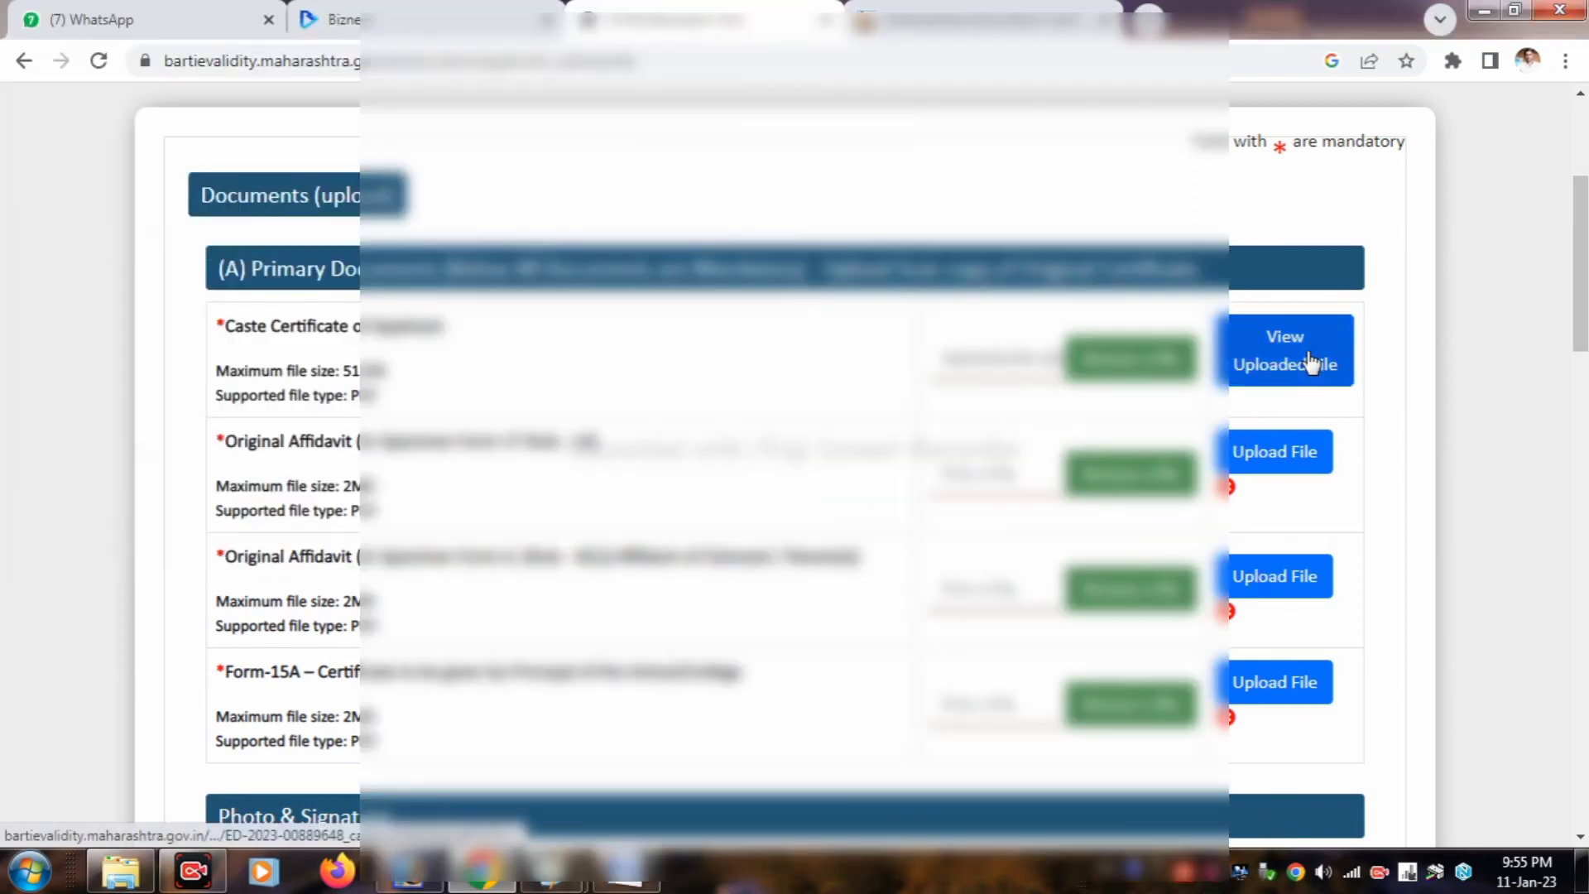
{"action": "left_click", "coordinate": [1308, 358]}
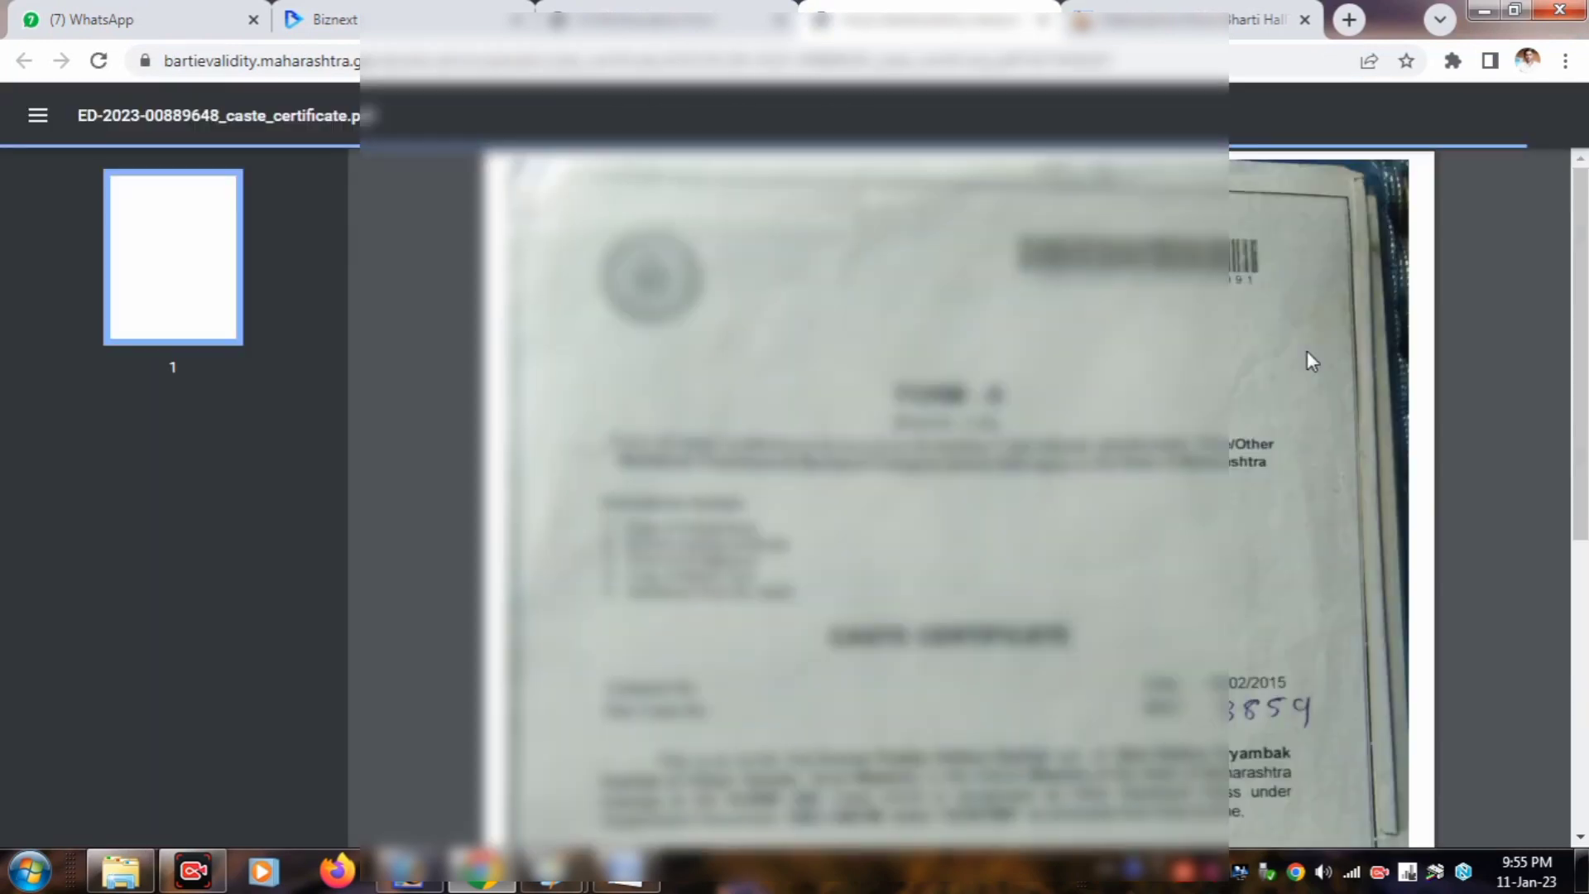
{"action": "scroll", "coordinate": [1253, 444], "scroll_direction": "down", "scroll_amount": 7}
{"action": "scroll", "coordinate": [1253, 445], "scroll_direction": "up", "scroll_amount": 7}
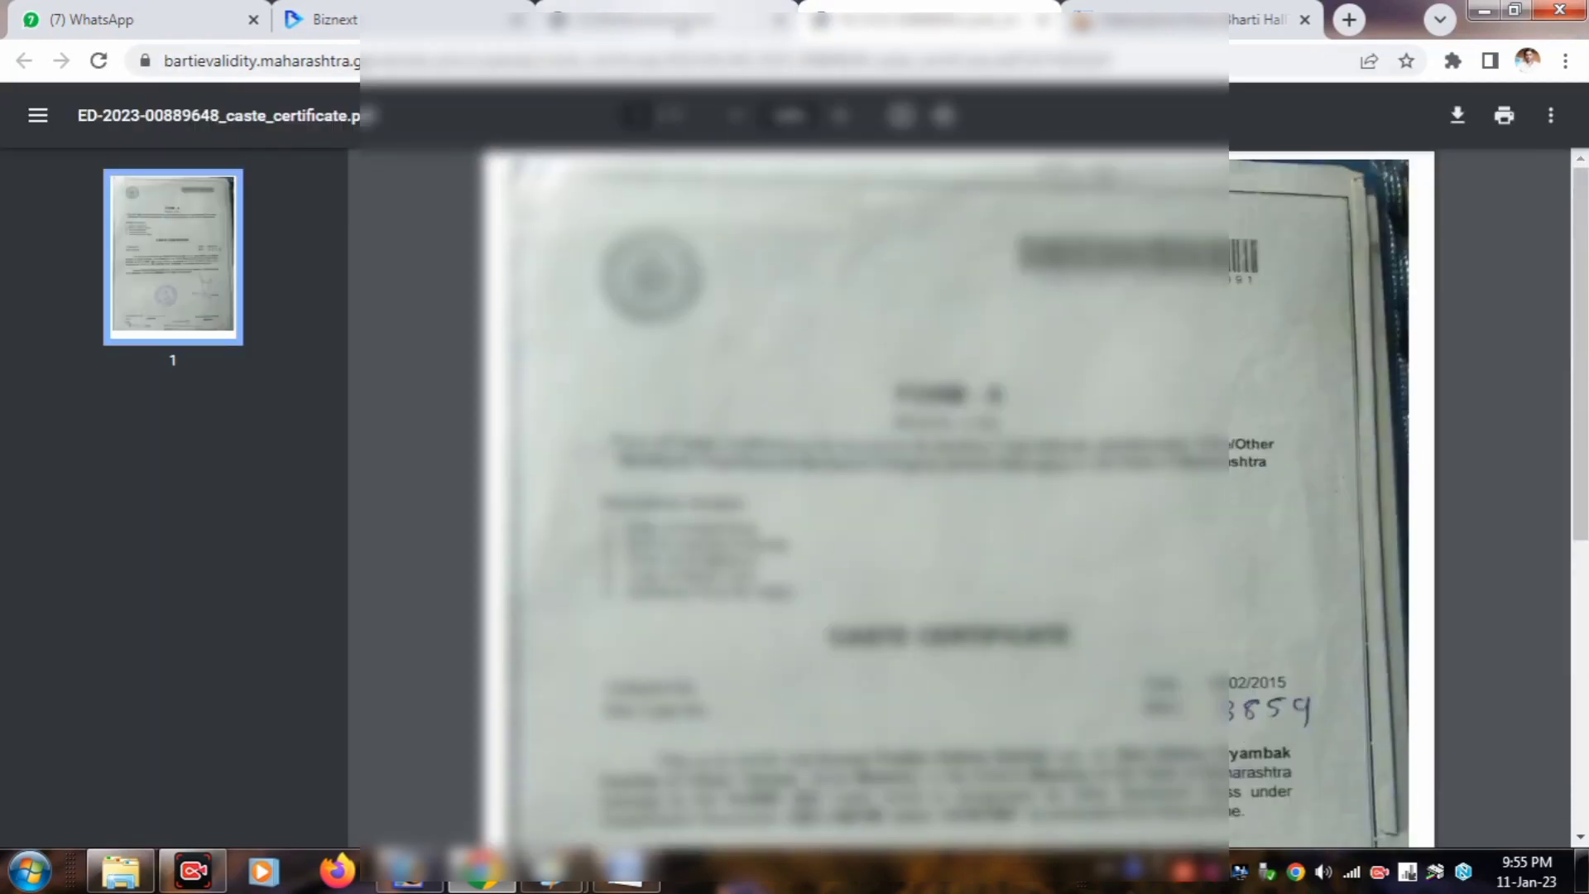
Step: Back on the upload form, review the Form 17 affidavit and 2MB limit, then open the home page
{"action": "left_click", "coordinate": [687, 21]}
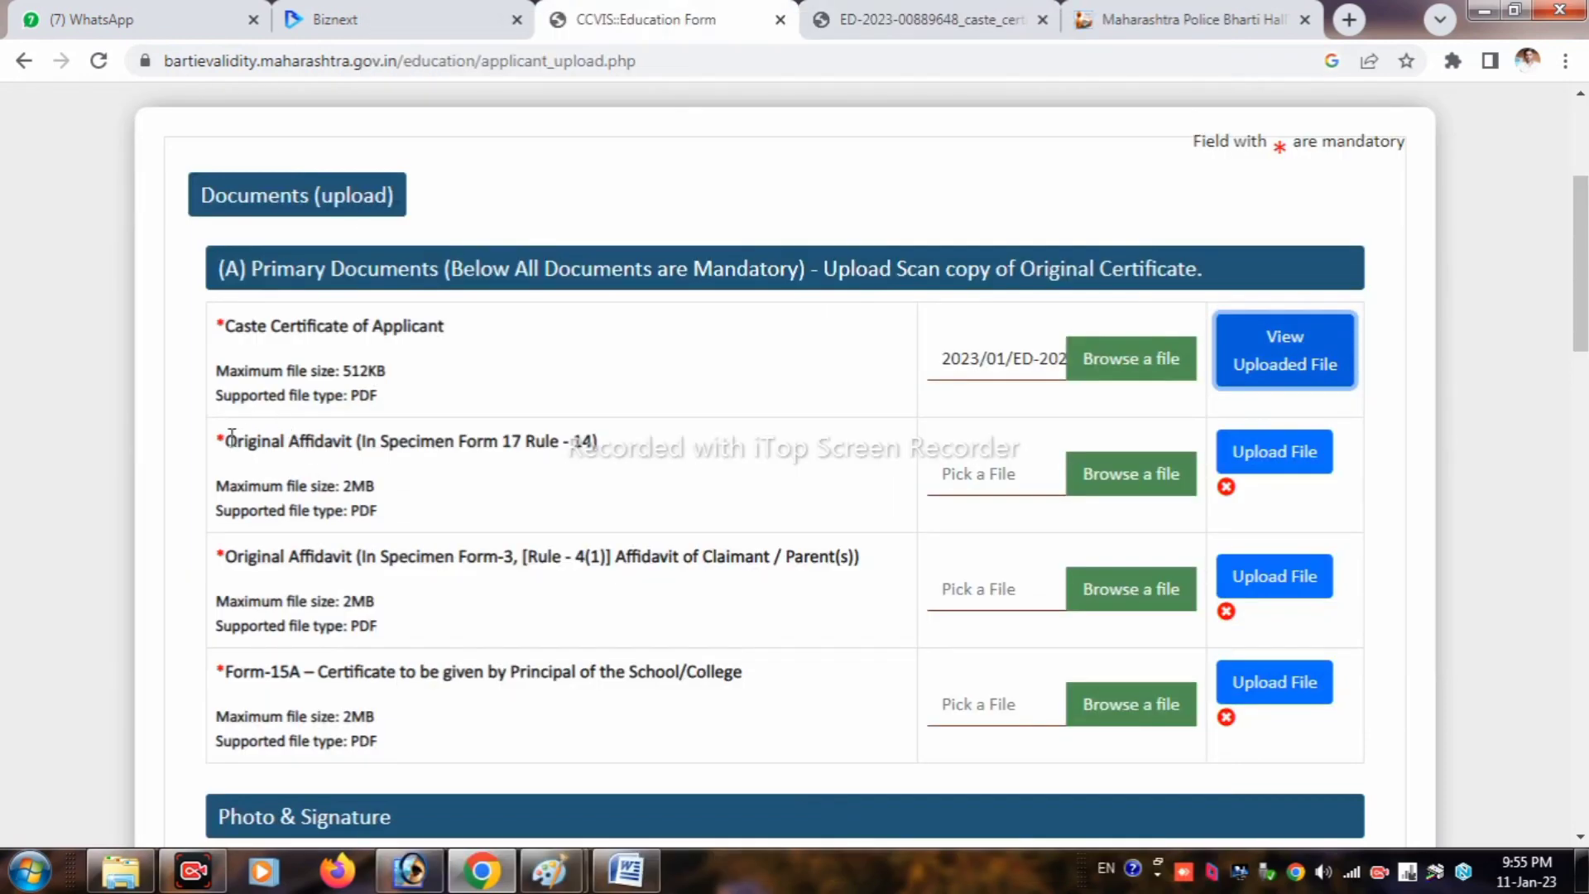
{"action": "left_click_drag", "start_coordinate": [231, 439], "coordinate": [625, 451]}
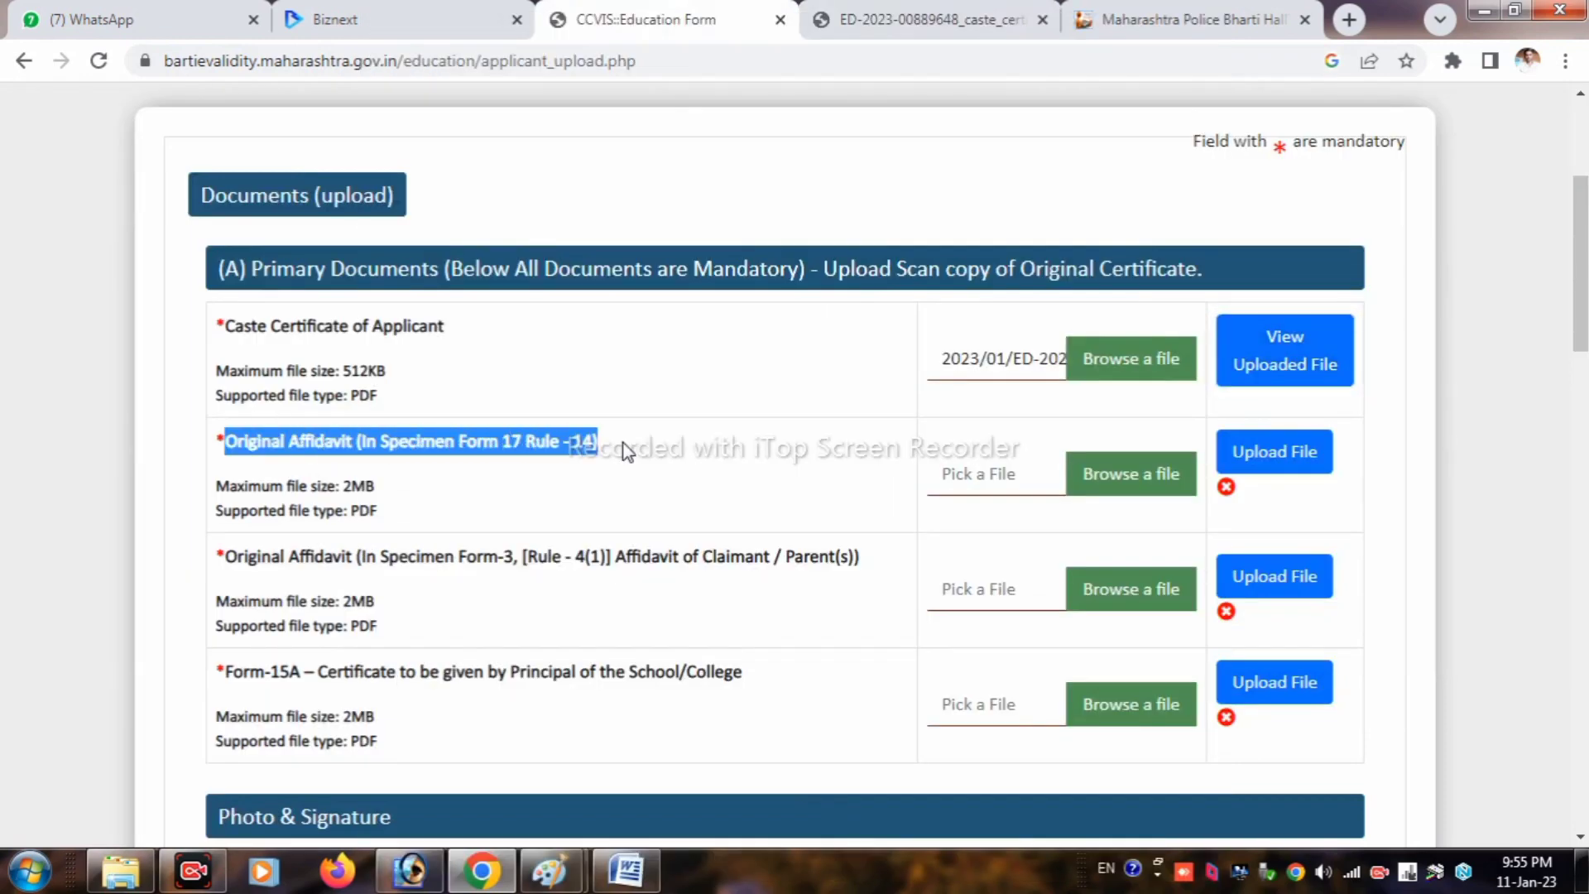
{"action": "left_click", "coordinate": [414, 485]}
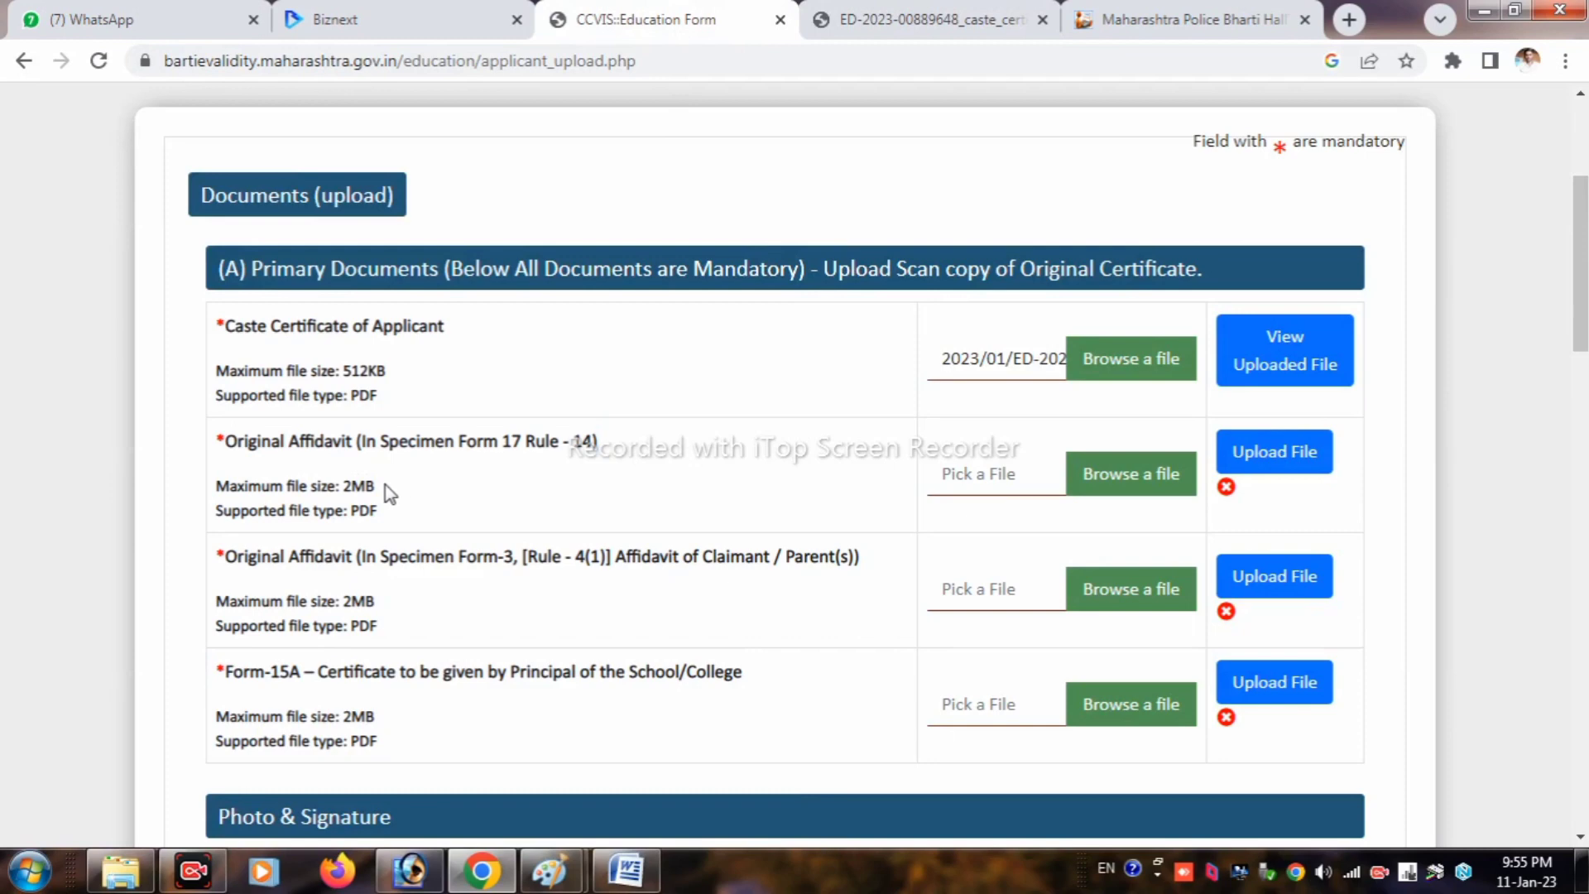
{"action": "left_click_drag", "start_coordinate": [383, 490], "coordinate": [225, 487]}
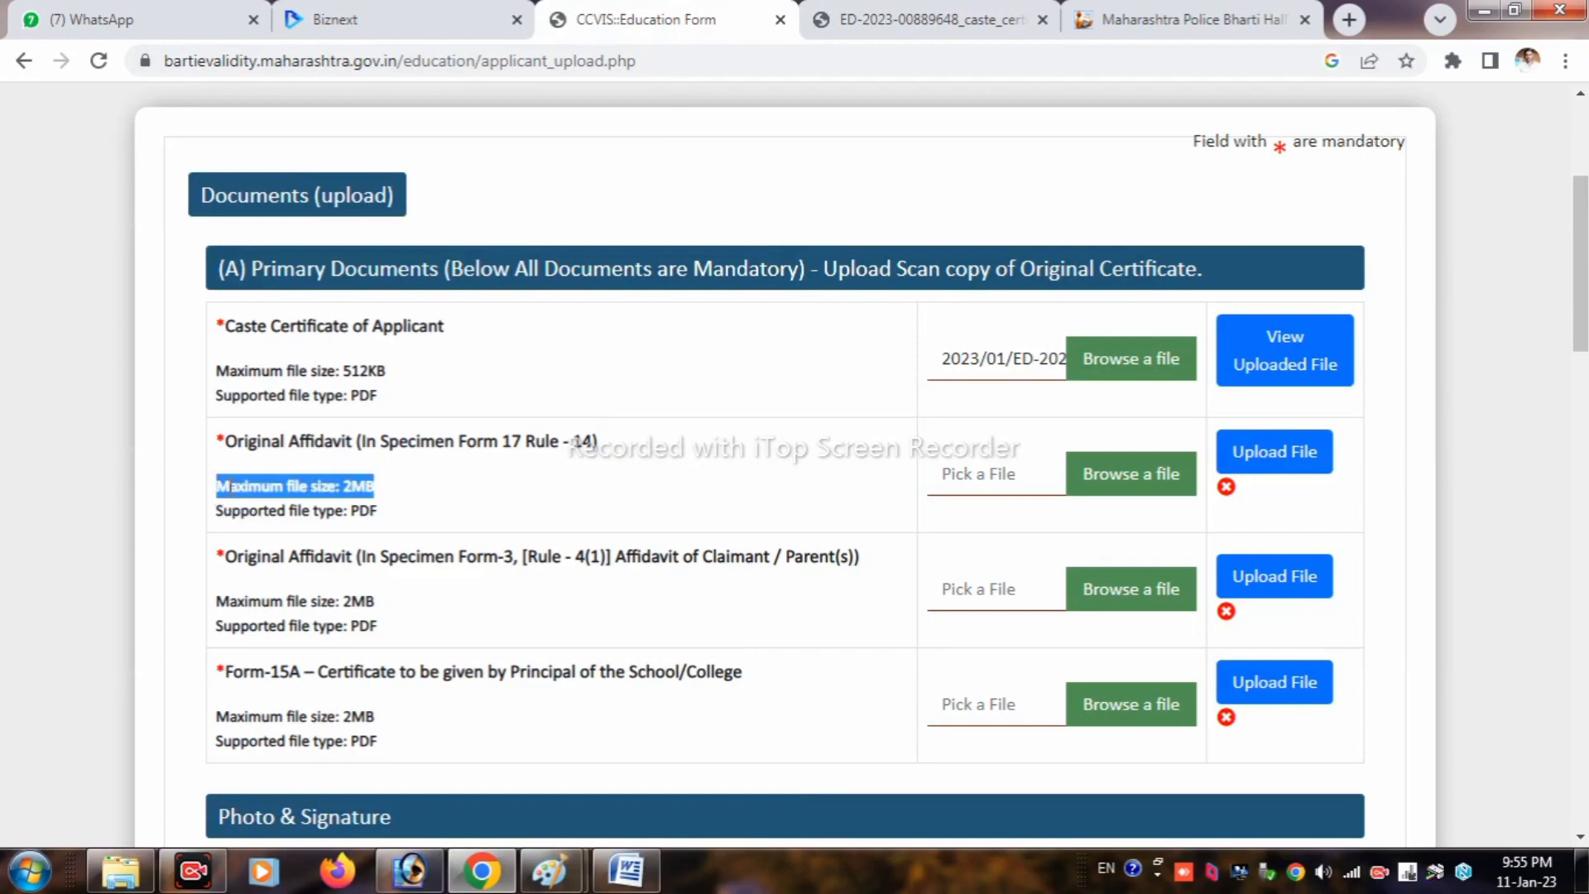
{"action": "left_click", "coordinate": [393, 501]}
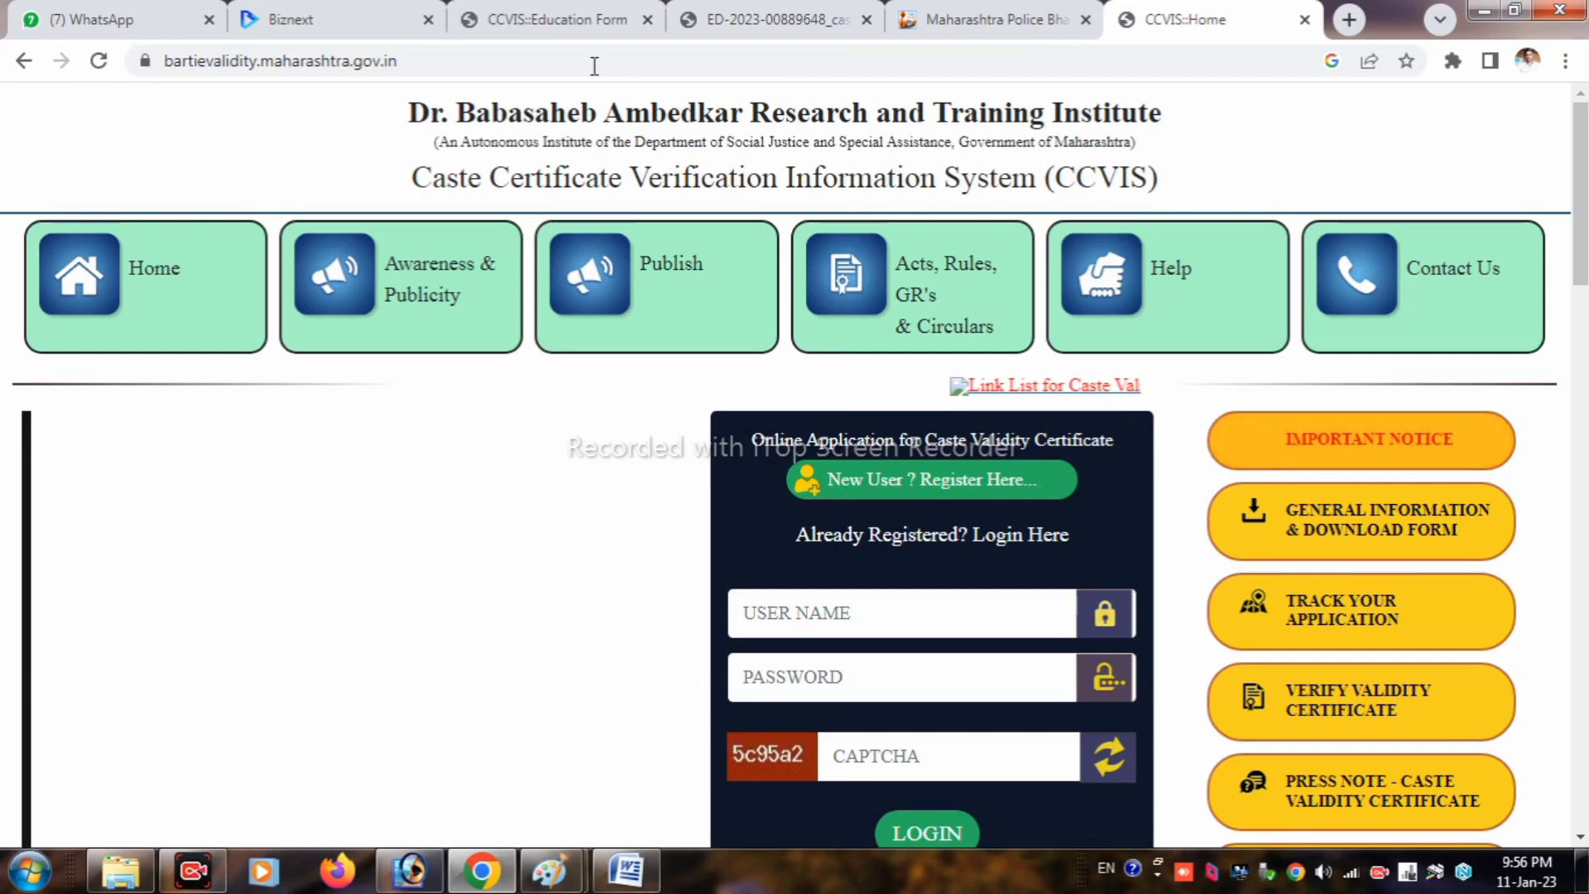
{"action": "left_click", "coordinate": [596, 64]}
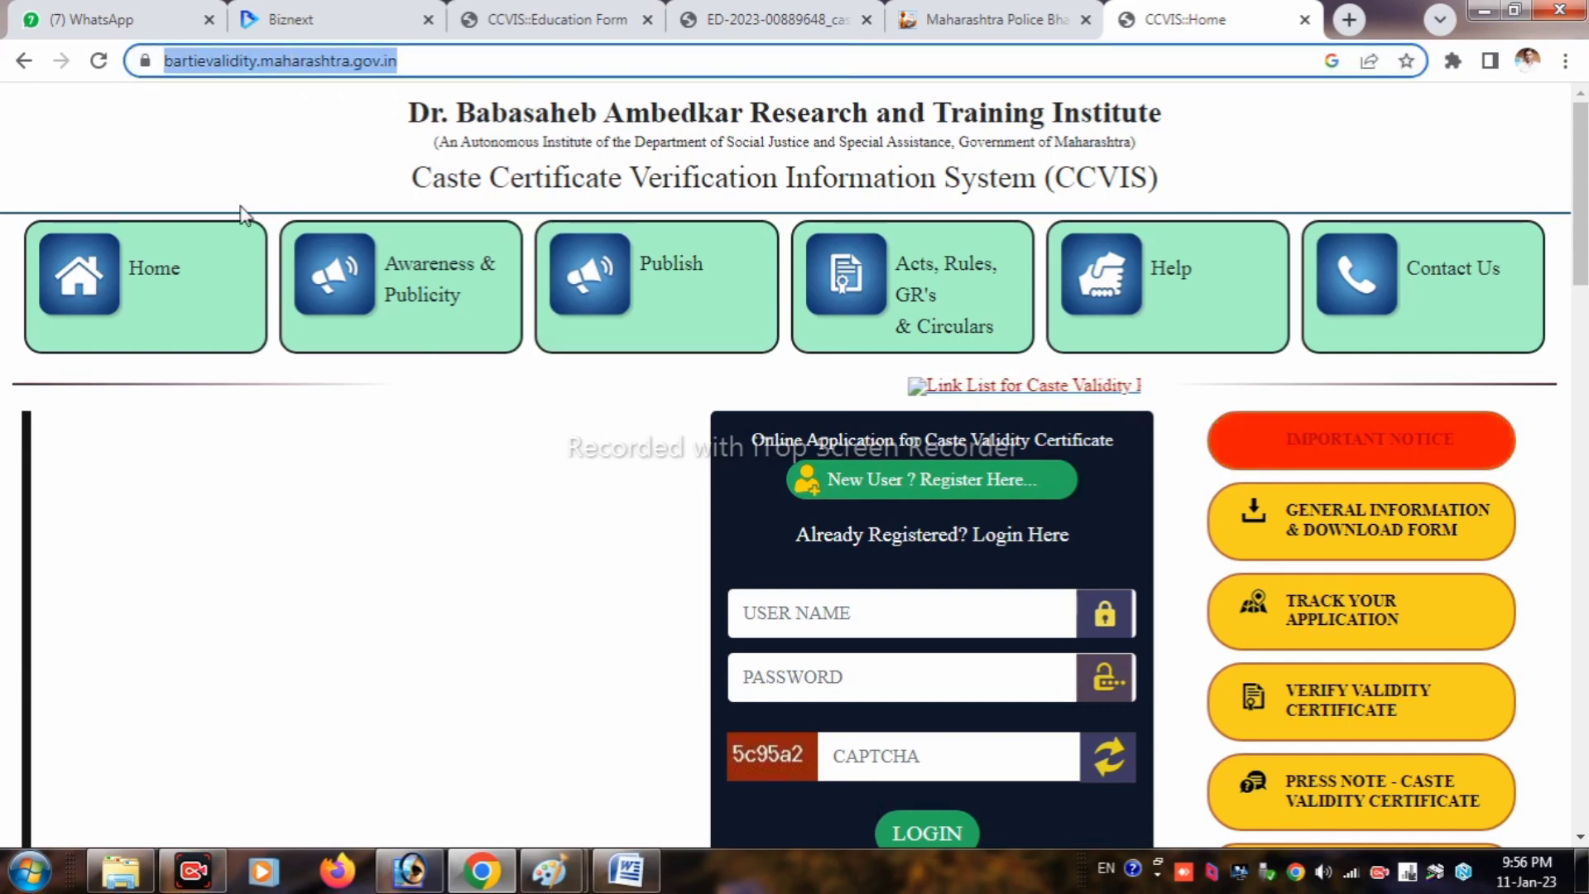
Step: Open General Information & Download Form and review the Form 3, FORM-17 and FORM-15A downloads
{"action": "left_click", "coordinate": [455, 436]}
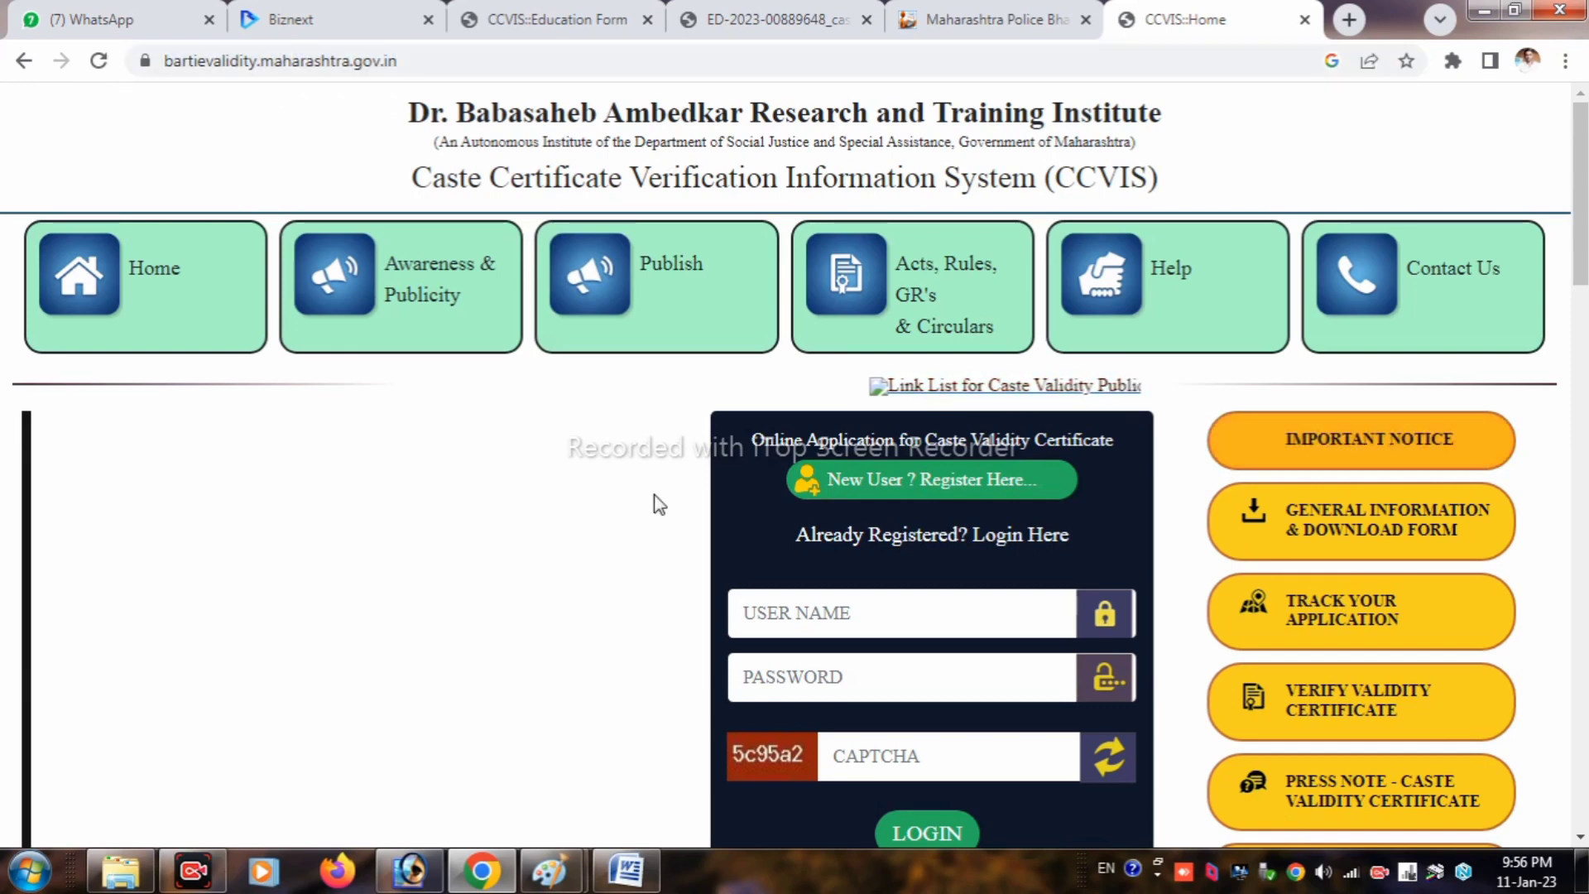
{"action": "left_click", "coordinate": [1353, 532]}
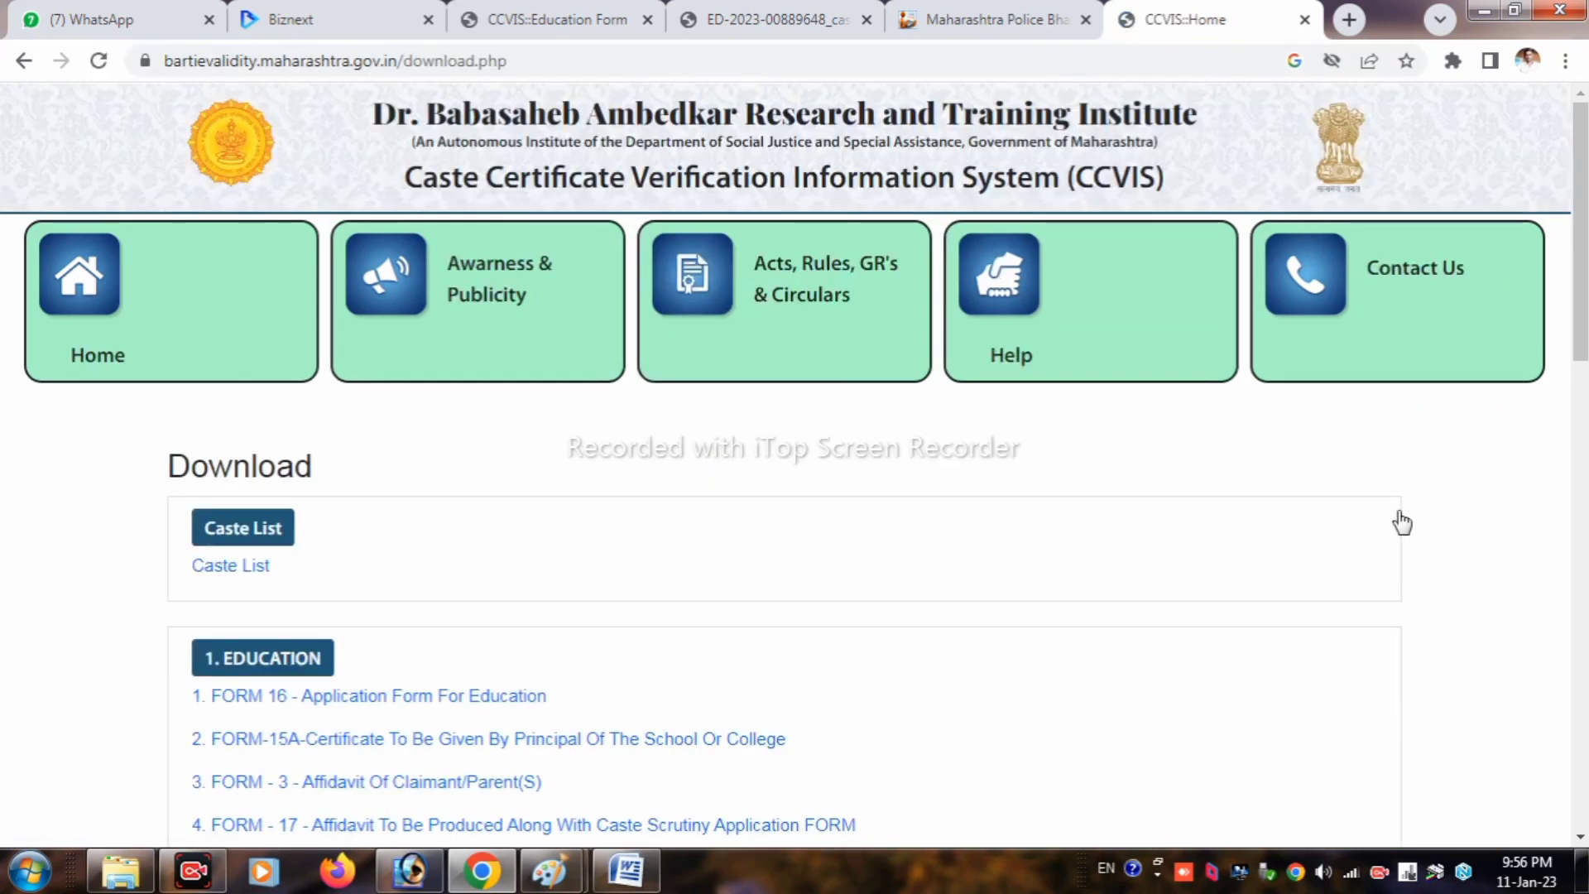
{"action": "scroll", "coordinate": [841, 609], "scroll_direction": "down", "scroll_amount": 4}
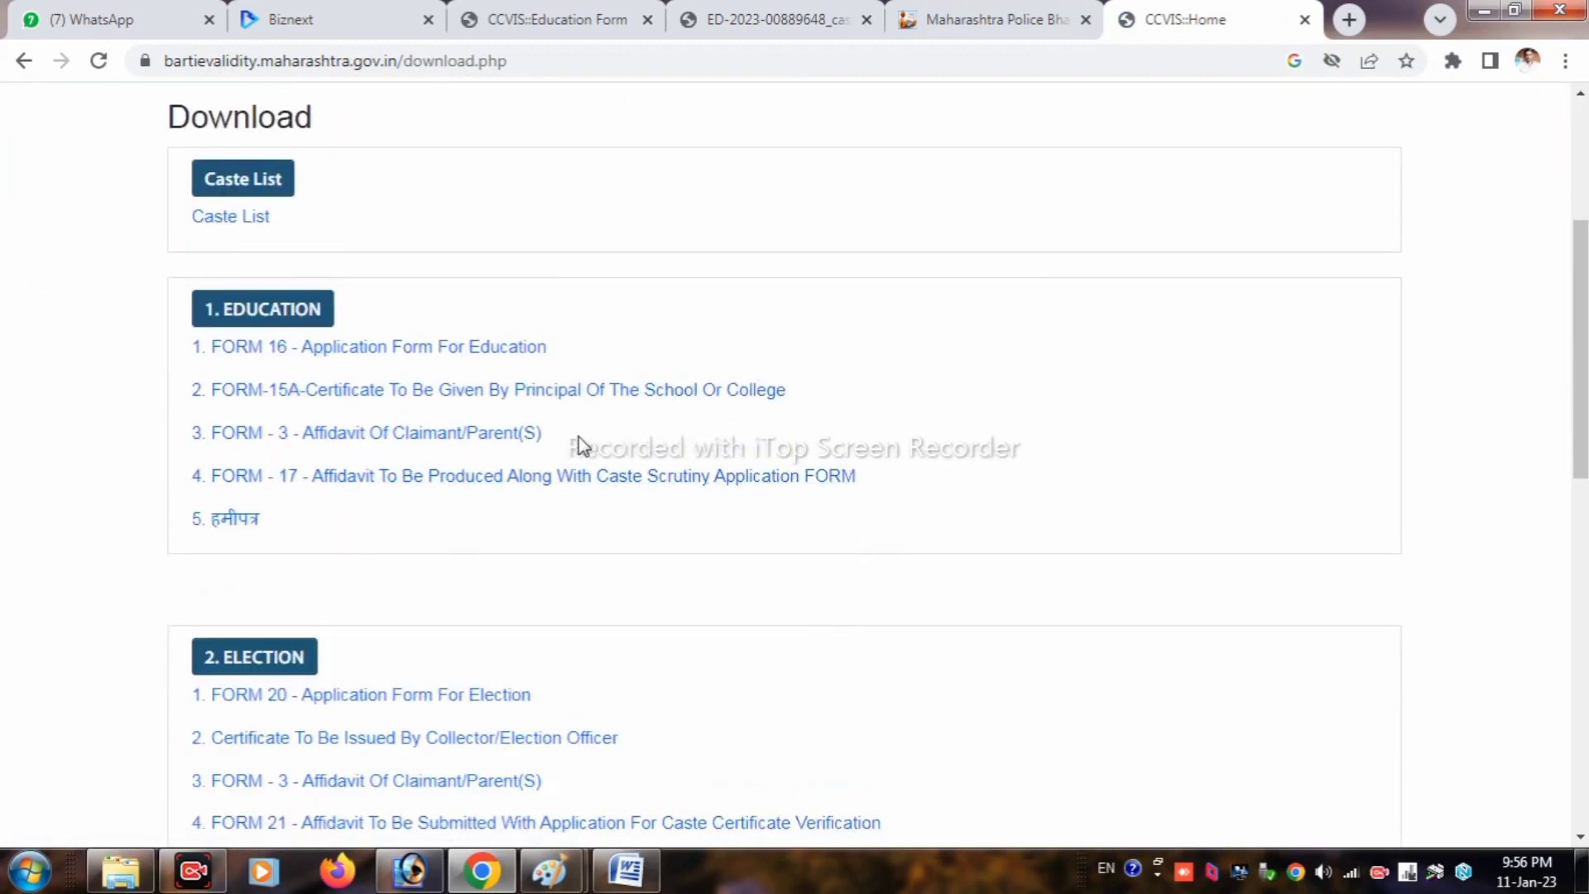
{"action": "left_click_drag", "start_coordinate": [578, 435], "coordinate": [189, 432]}
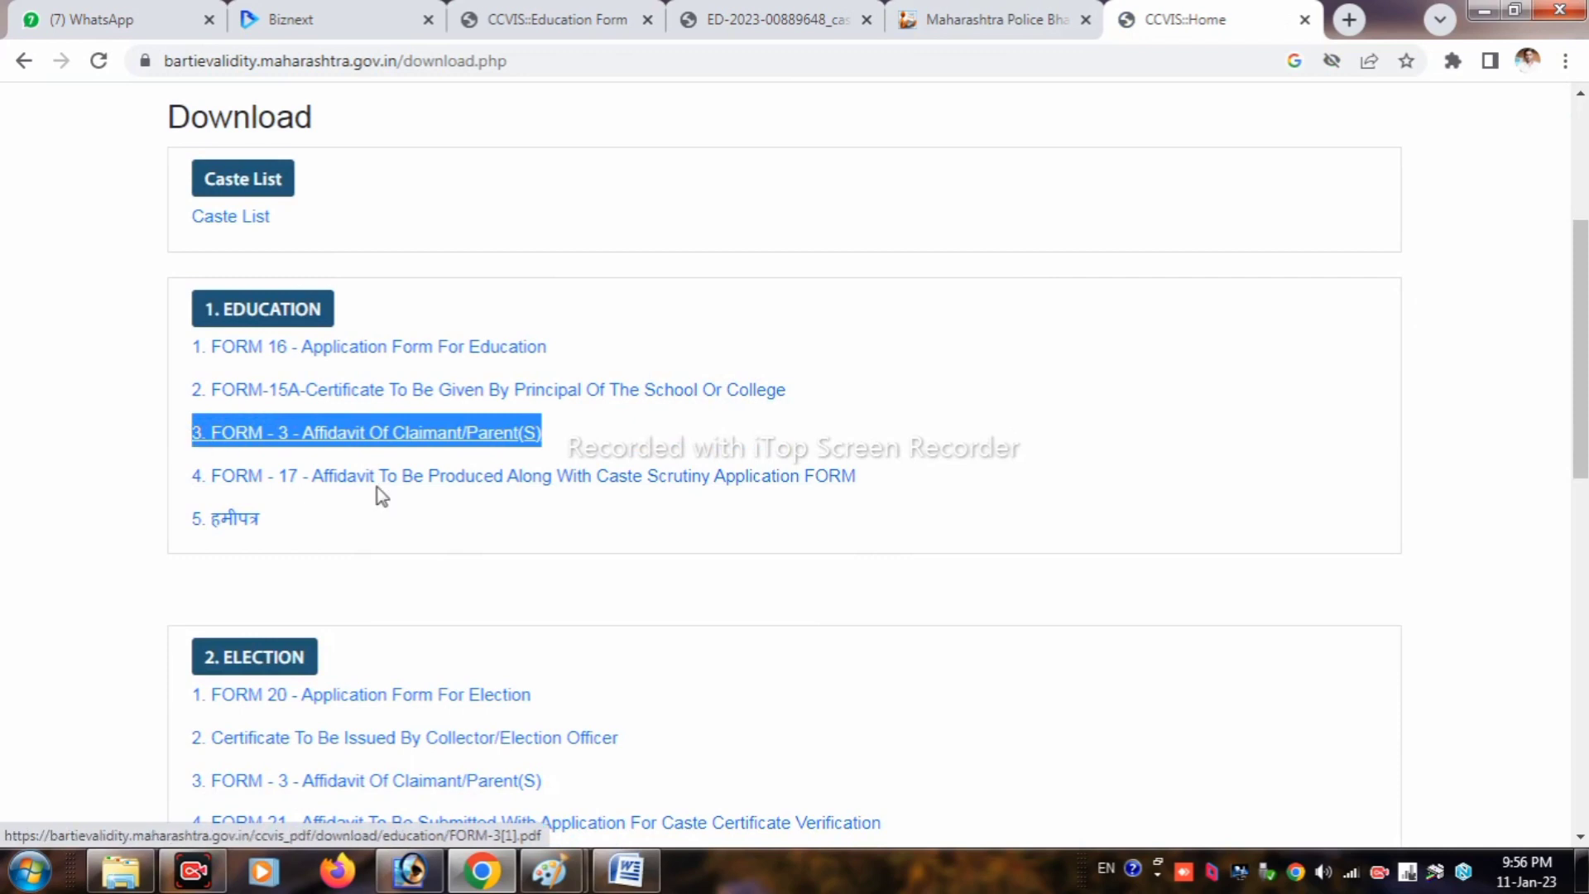
{"action": "left_click_drag", "start_coordinate": [877, 488], "coordinate": [195, 477]}
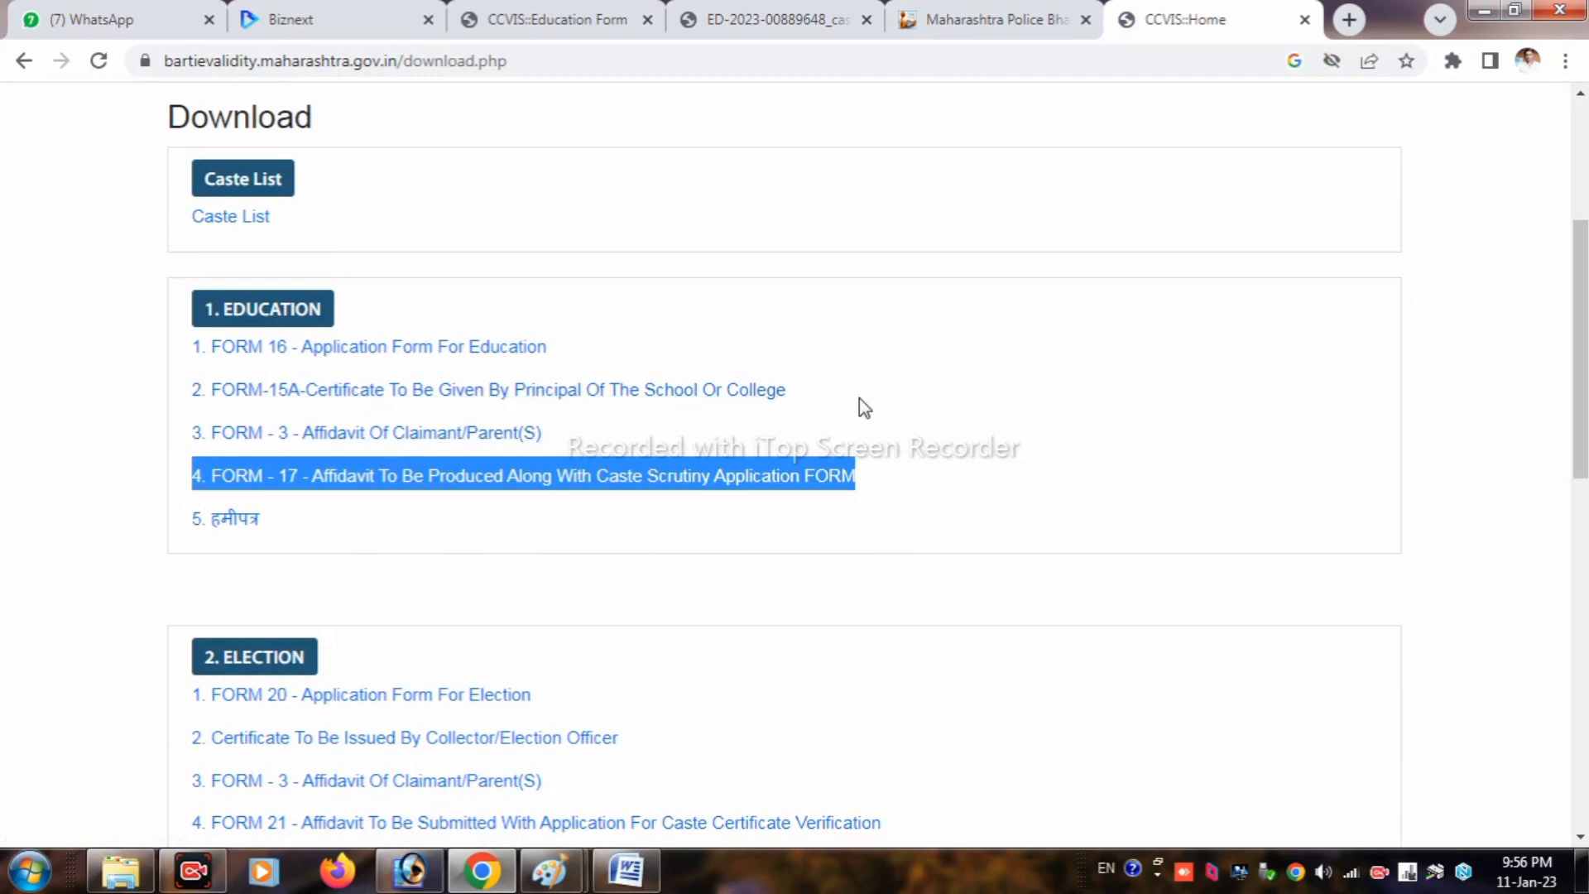
{"action": "left_click", "coordinate": [800, 401]}
{"action": "left_click_drag", "start_coordinate": [799, 394], "coordinate": [181, 401]}
{"action": "left_click", "coordinate": [813, 391]}
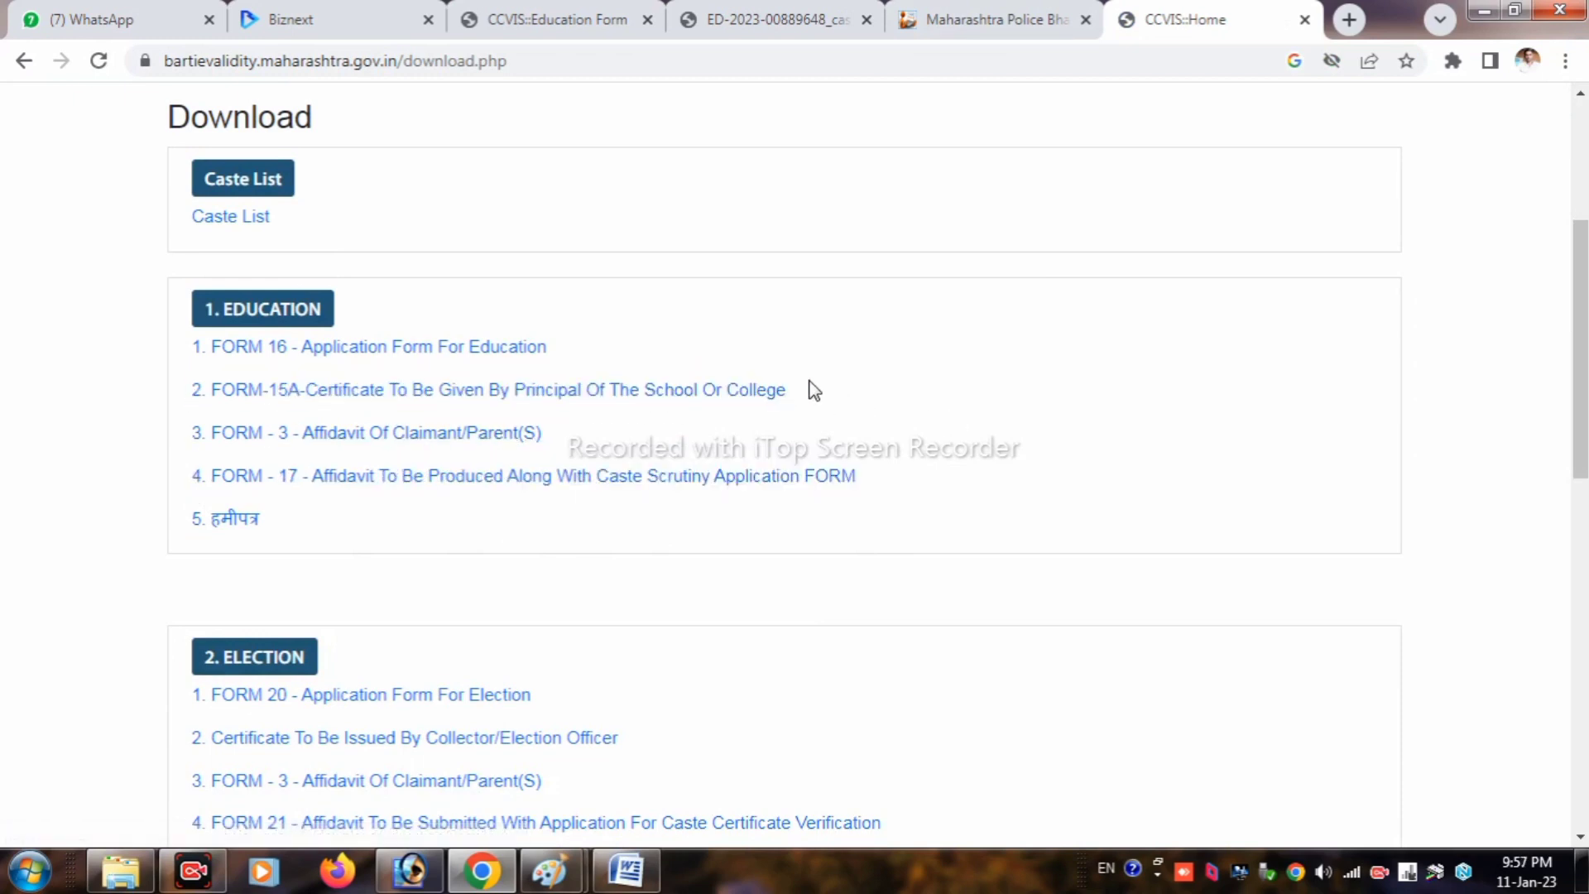
Step: Open and review the blank Form 3 and FORM-17 affidavit PDFs from the Download page
{"action": "left_click", "coordinate": [365, 448]}
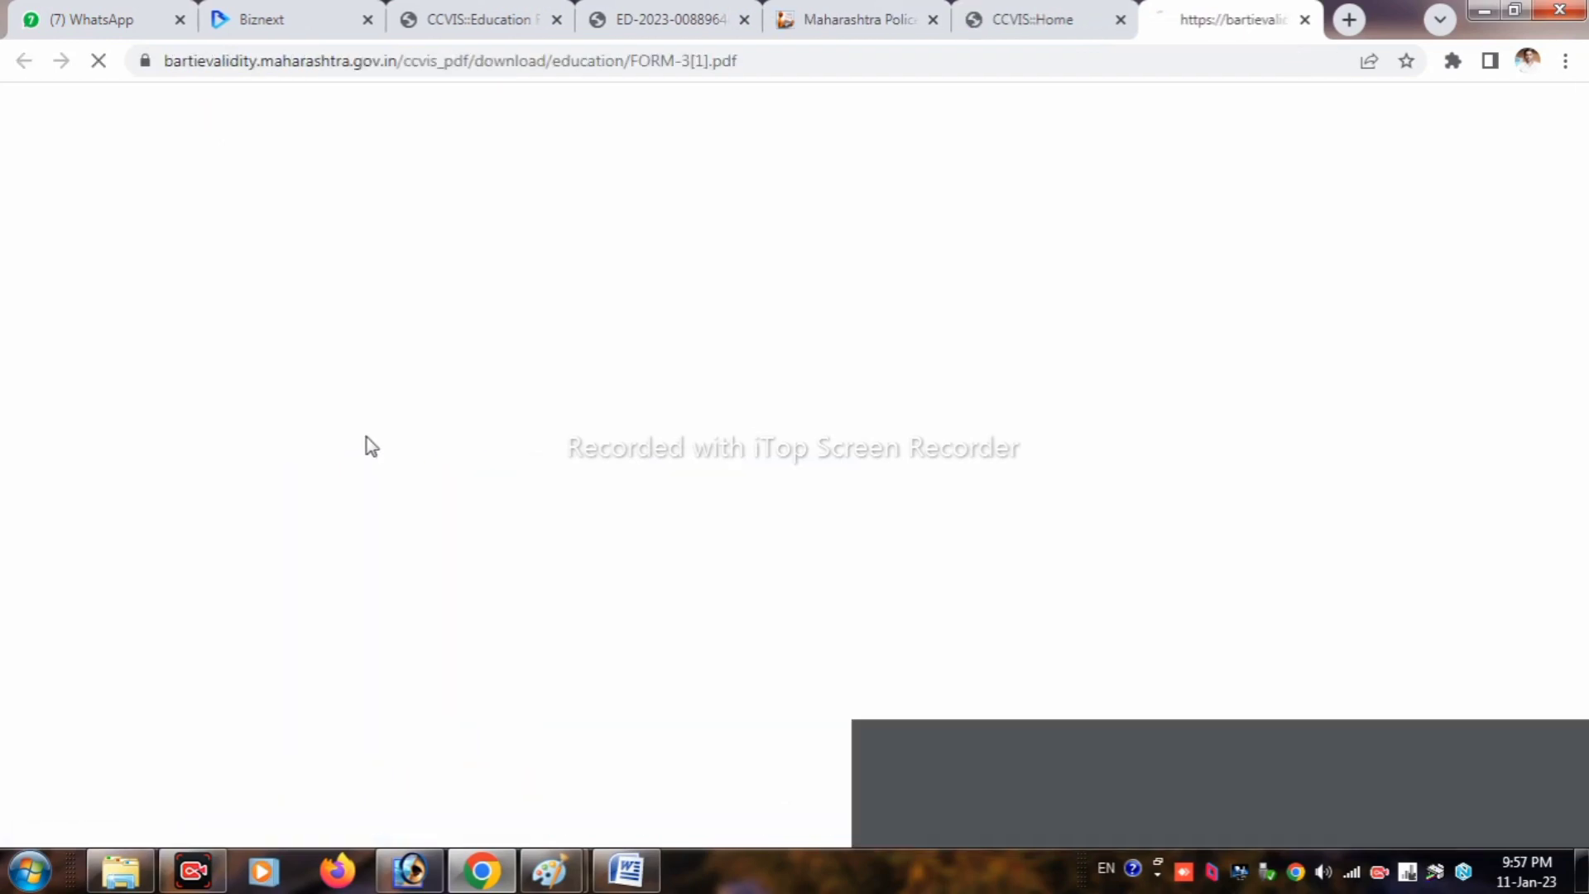
{"action": "scroll", "coordinate": [1044, 341], "scroll_direction": "down", "scroll_amount": 7}
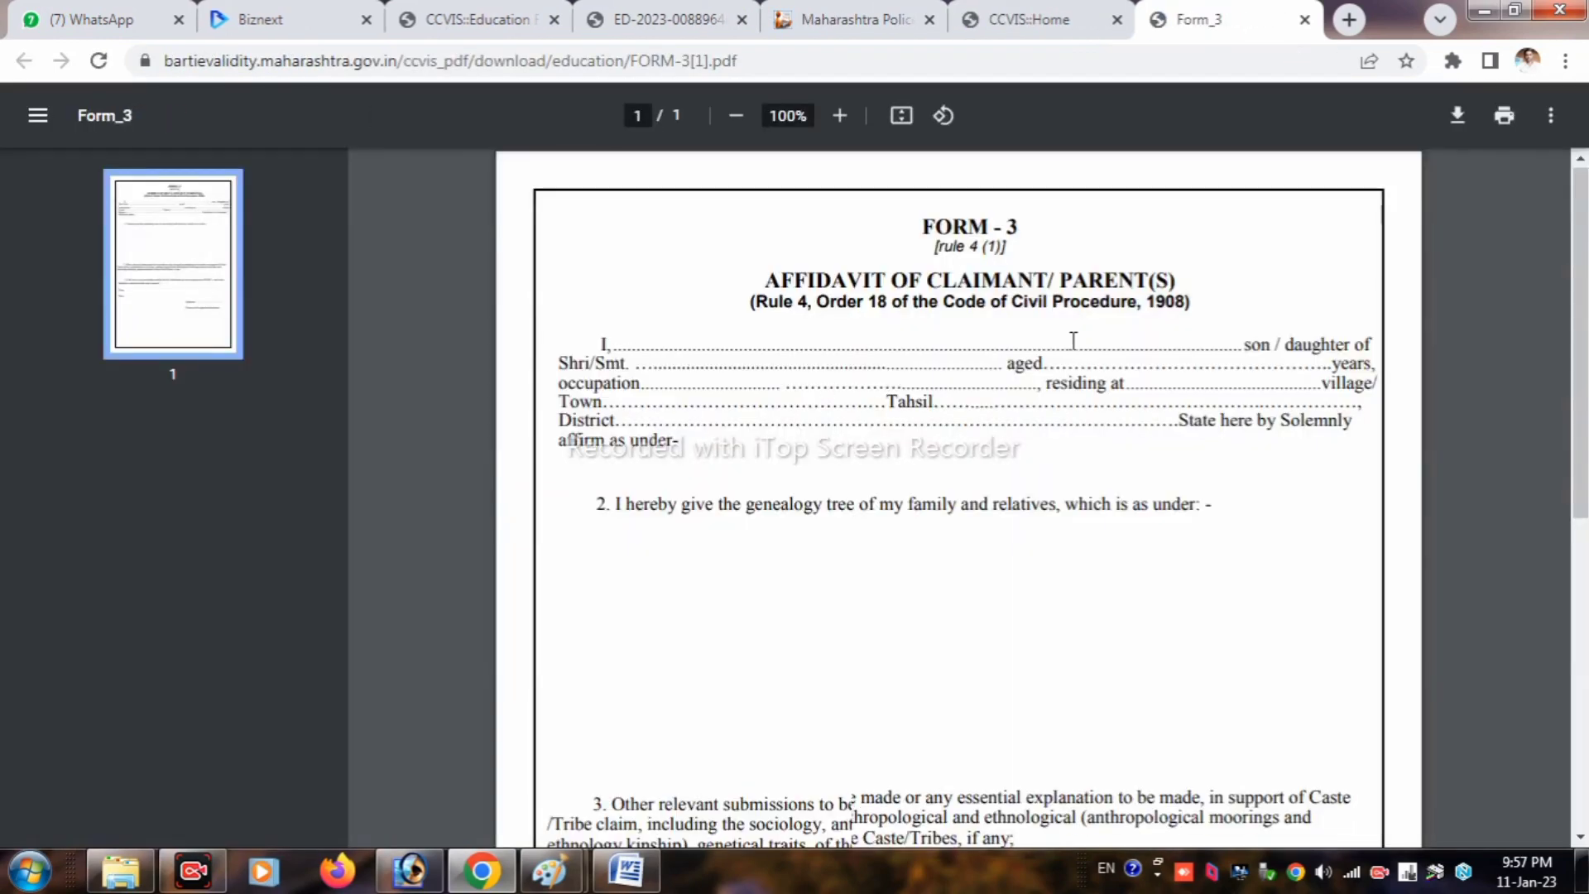
{"action": "scroll", "coordinate": [1140, 470], "scroll_direction": "up", "scroll_amount": 7}
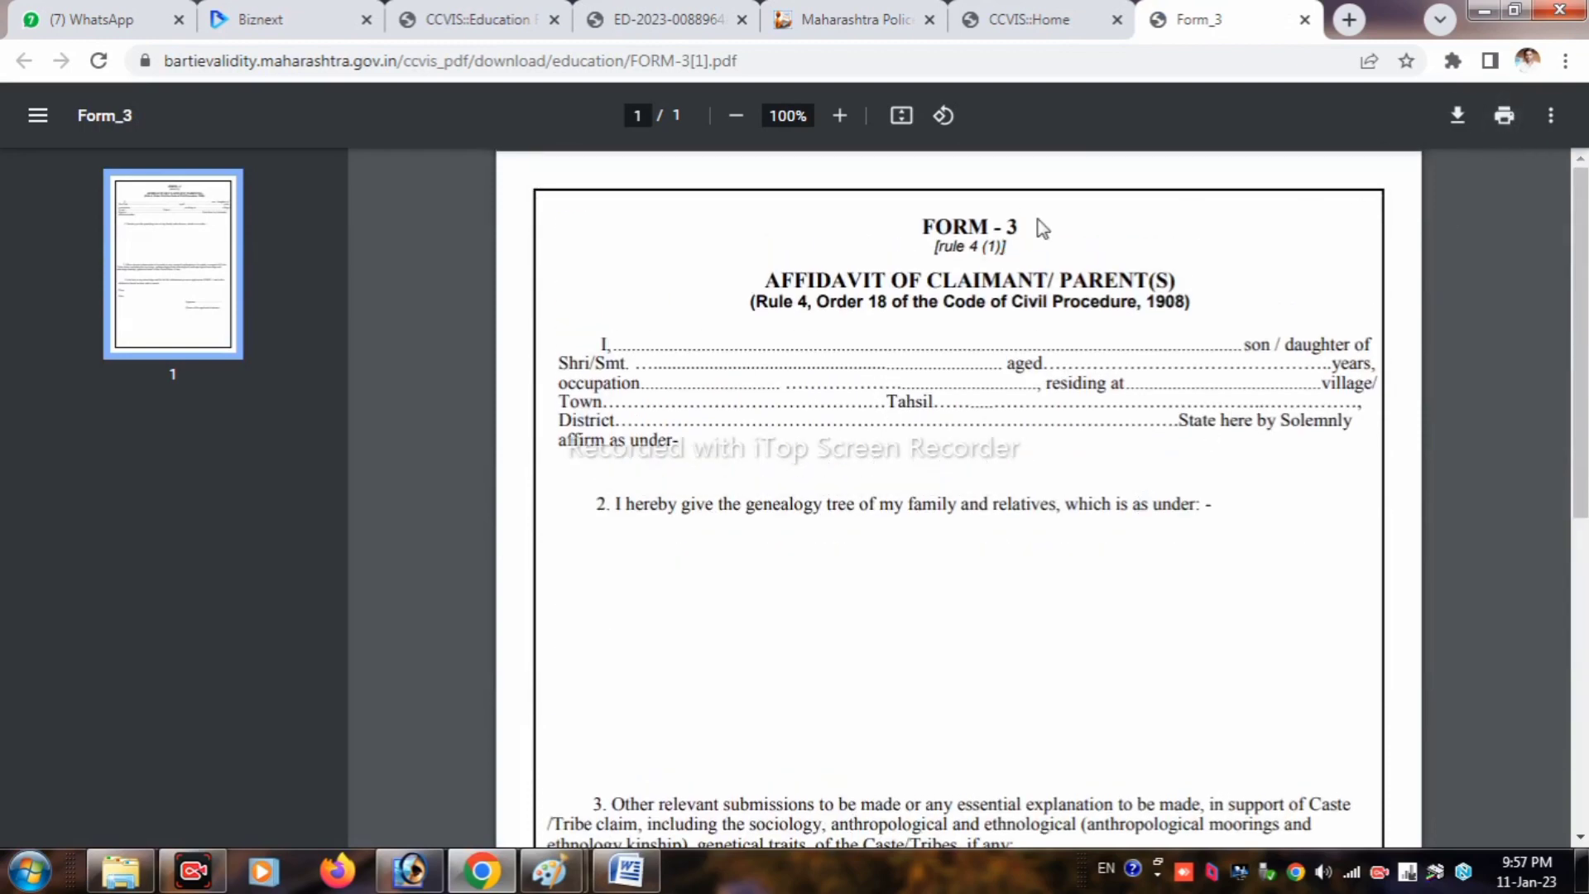
{"action": "left_click", "coordinate": [1025, 13]}
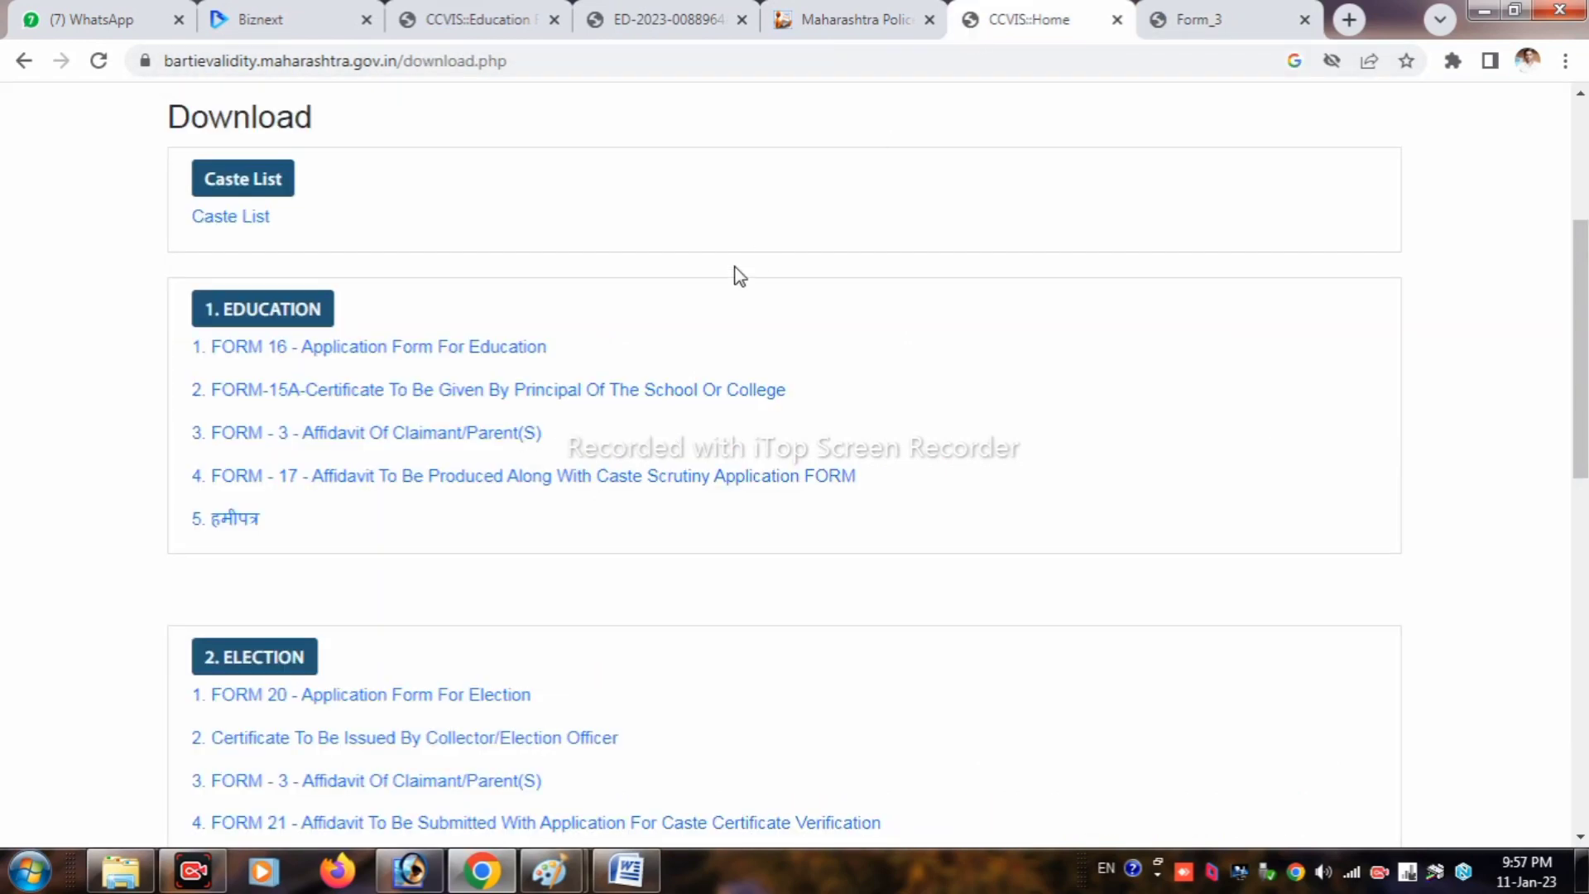
{"action": "left_click", "coordinate": [385, 478]}
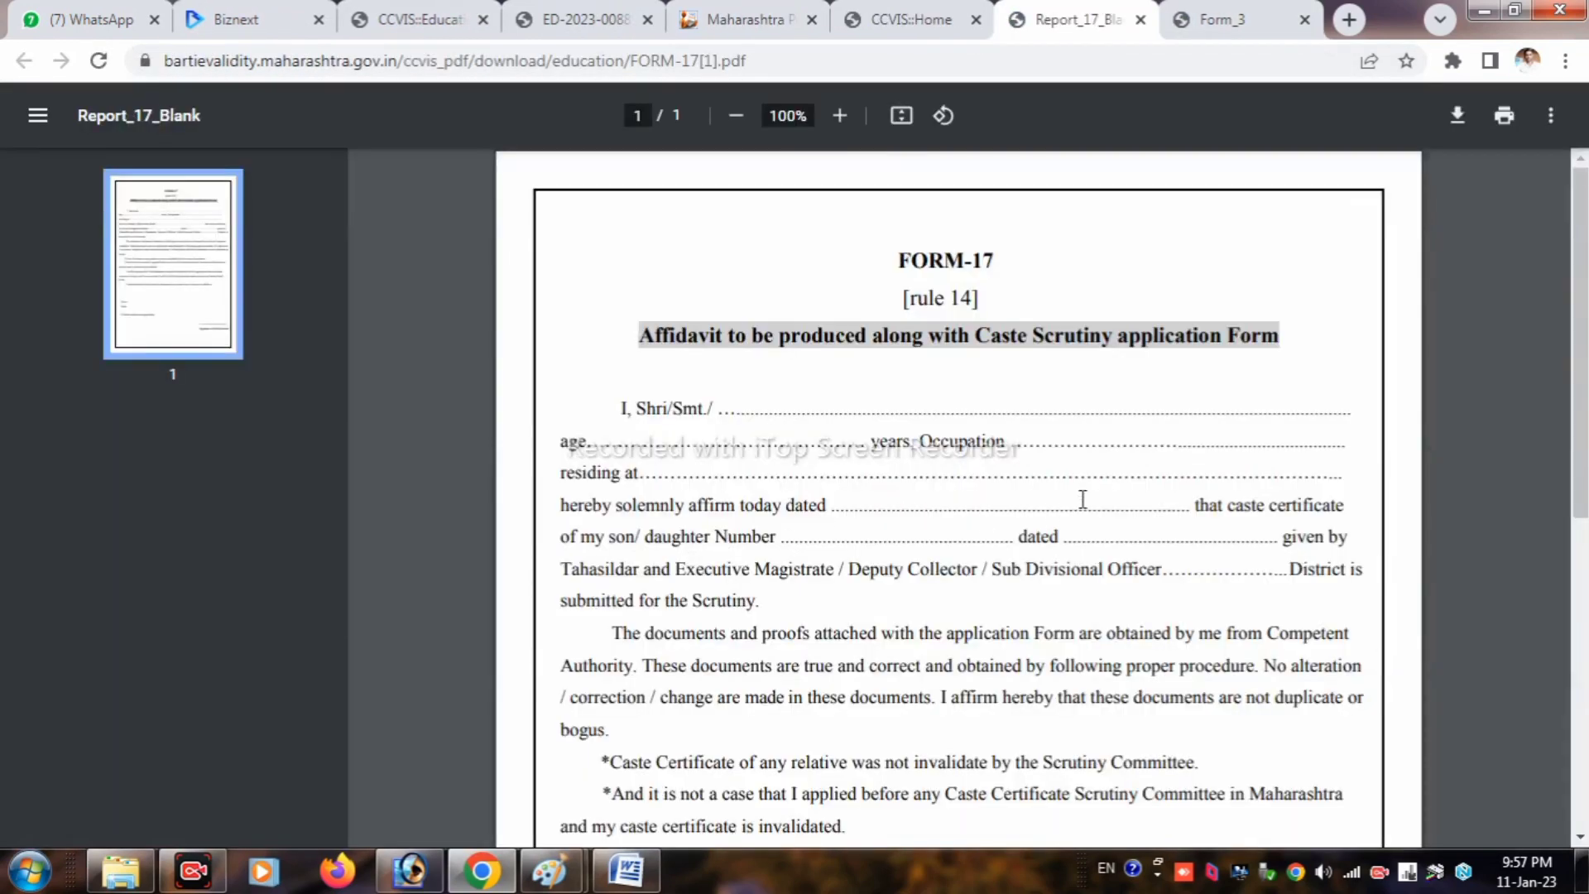
{"action": "scroll", "coordinate": [1201, 464], "scroll_direction": "down", "scroll_amount": 8}
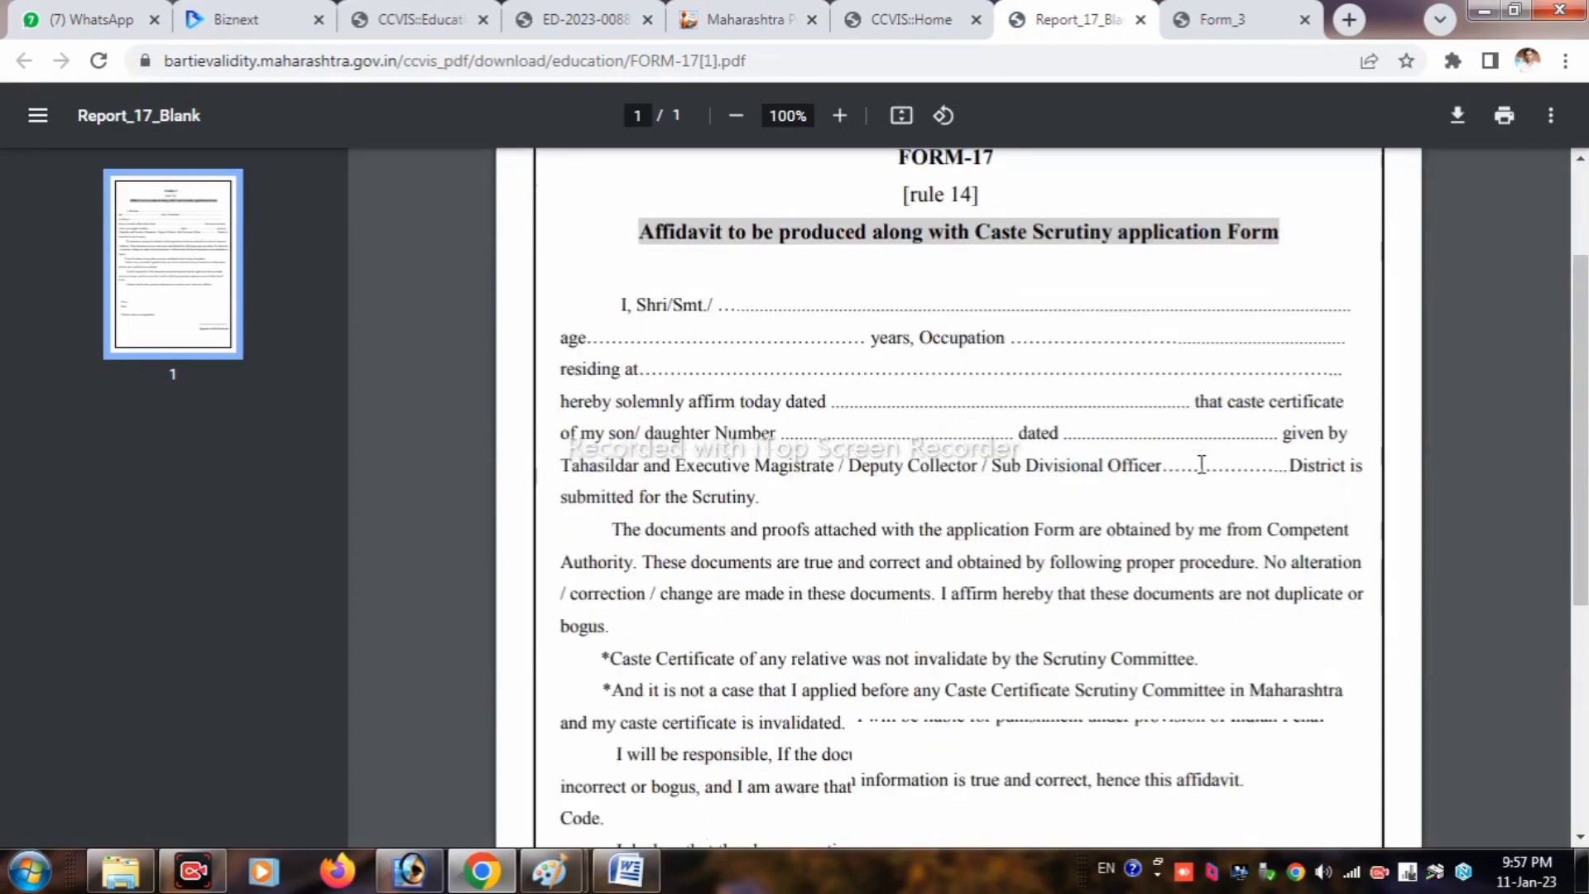
{"action": "scroll", "coordinate": [1204, 468], "scroll_direction": "up", "scroll_amount": 7}
{"action": "scroll", "coordinate": [1205, 471], "scroll_direction": "up", "scroll_amount": 1}
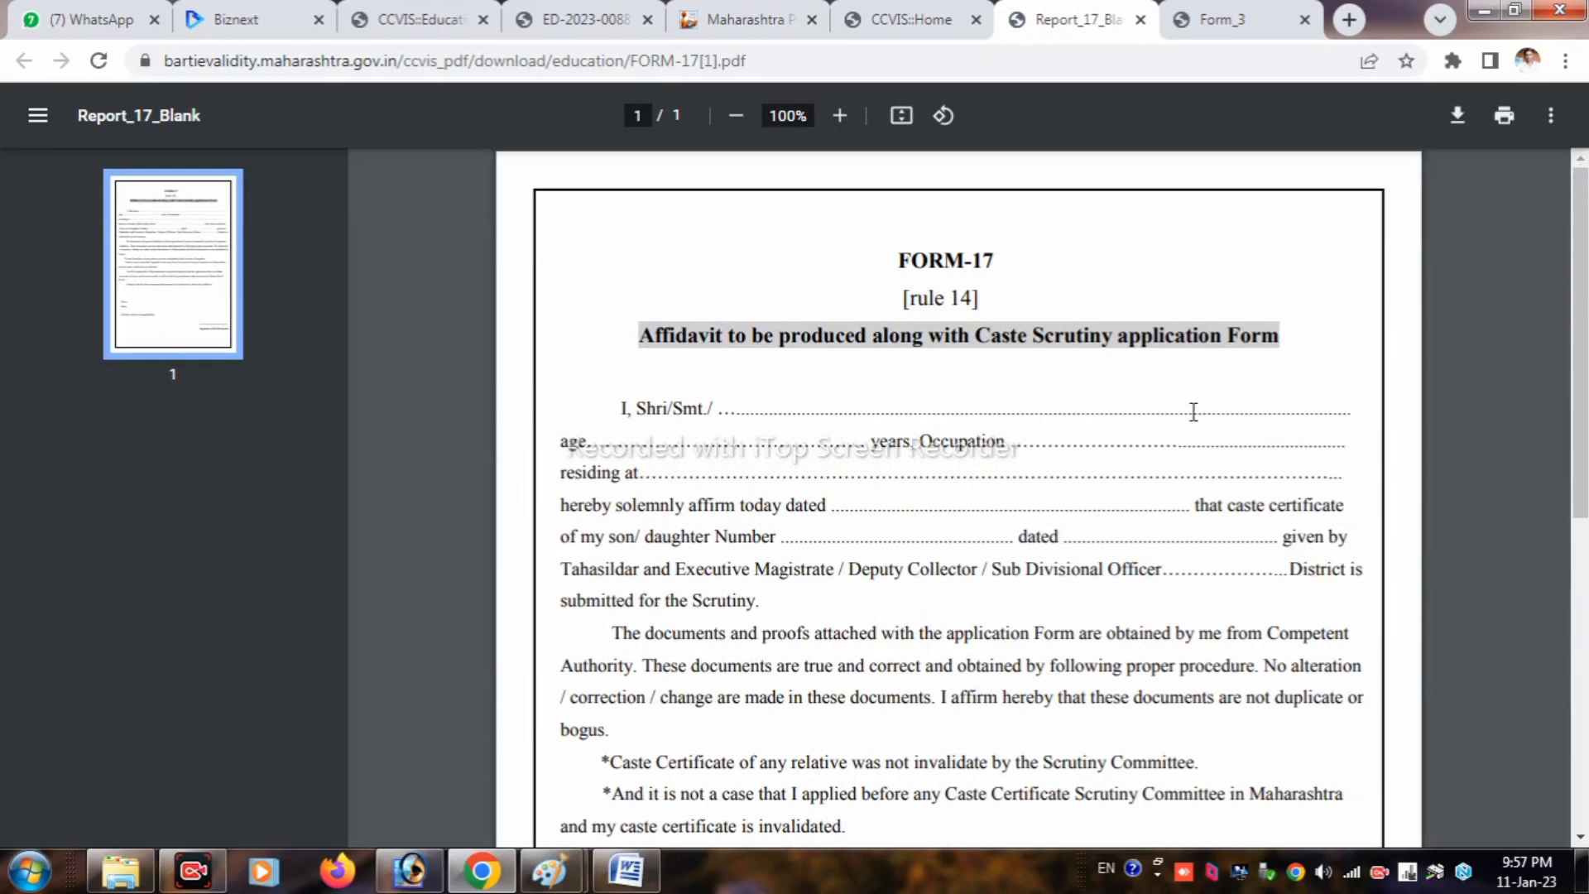
Step: Open and review the blank Form-15A certificate PDF, then return to the document upload form
{"action": "left_click", "coordinate": [900, 13]}
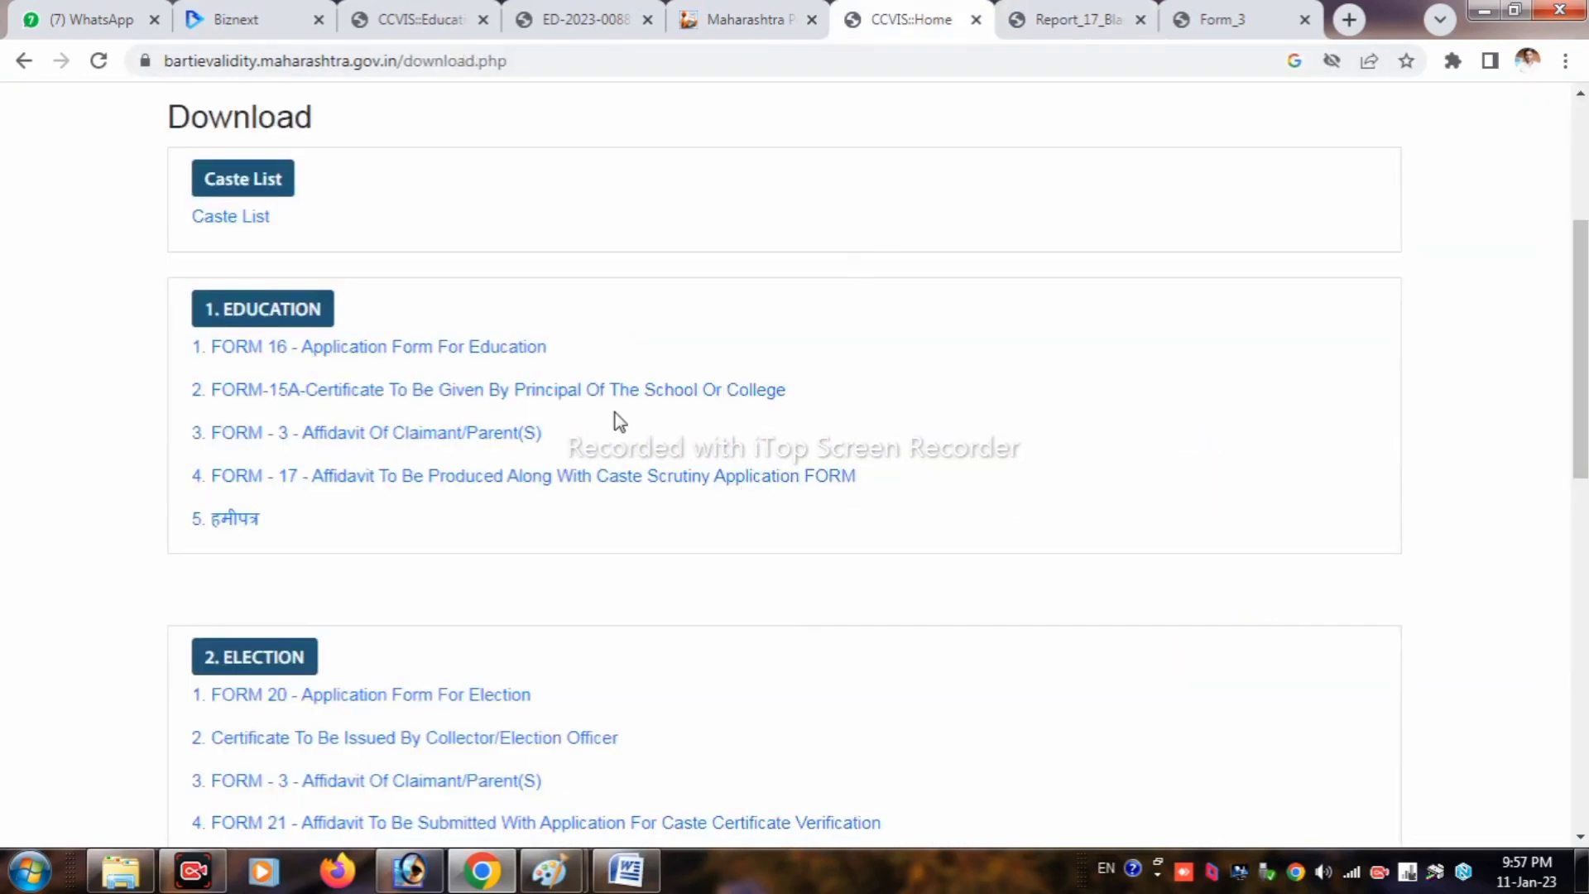
{"action": "left_click", "coordinate": [477, 390]}
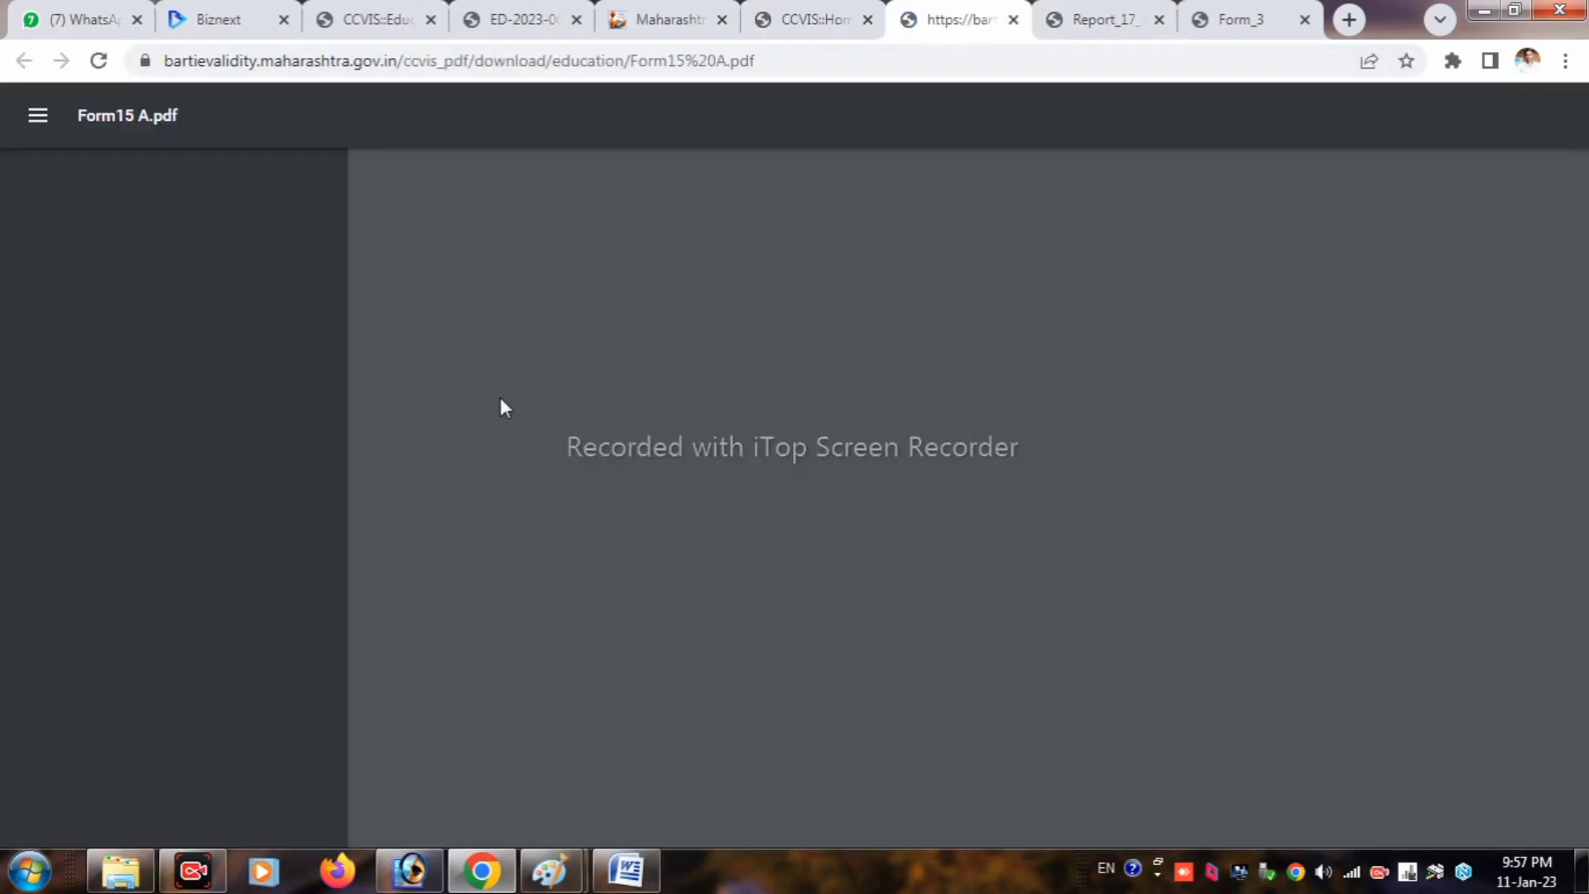
{"action": "scroll", "coordinate": [1051, 463], "scroll_direction": "down", "scroll_amount": 8}
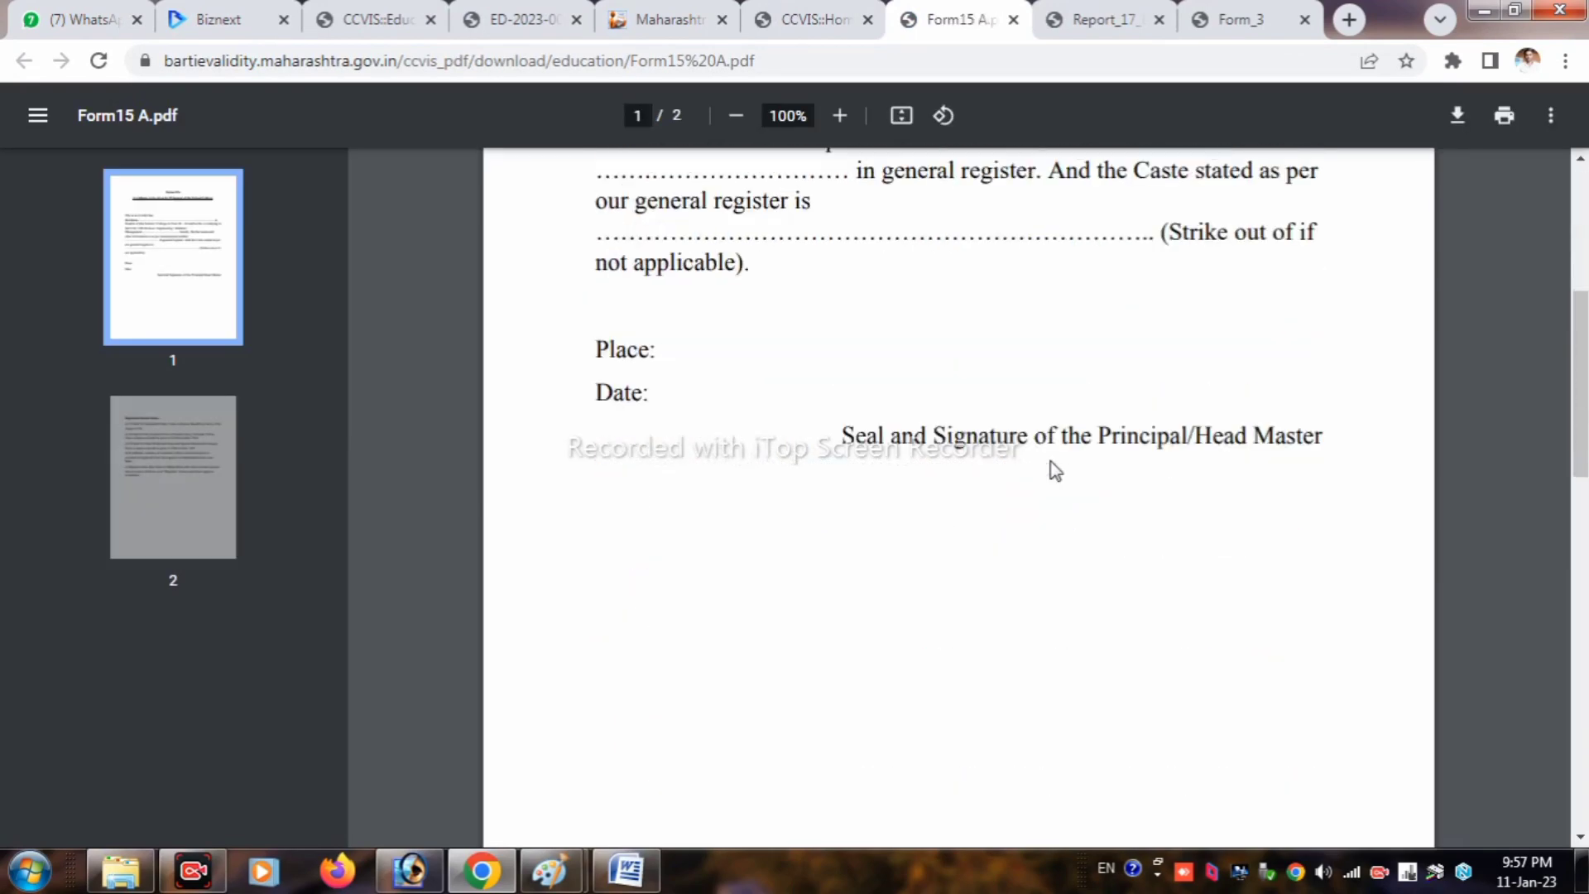
{"action": "scroll", "coordinate": [1055, 467], "scroll_direction": "up", "scroll_amount": 5}
{"action": "scroll", "coordinate": [1055, 463], "scroll_direction": "down", "scroll_amount": 10}
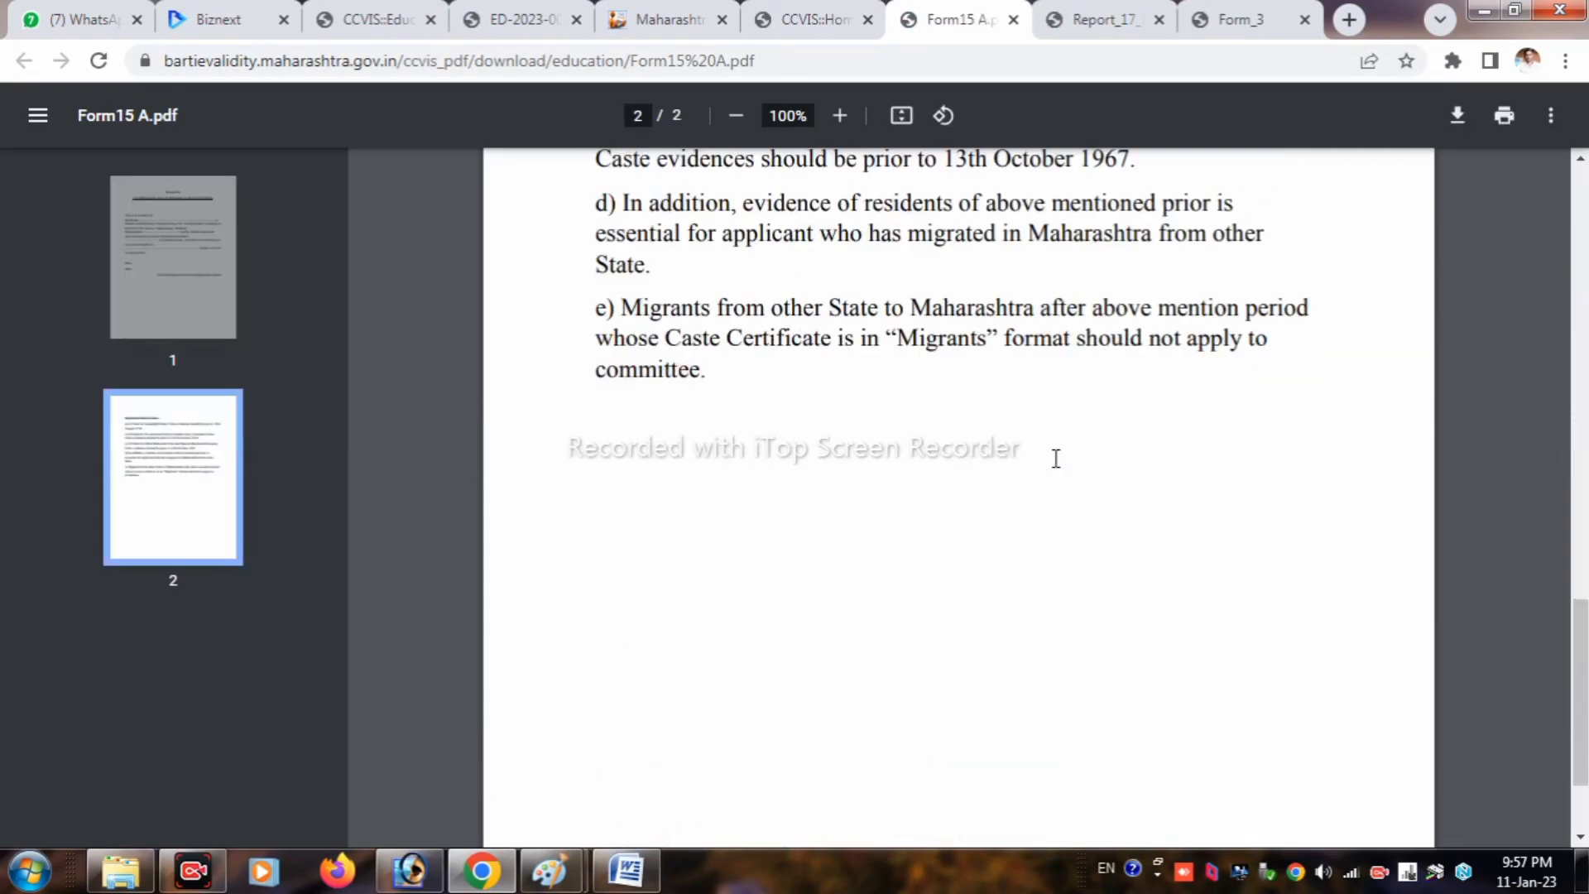
{"action": "scroll", "coordinate": [1055, 458], "scroll_direction": "up", "scroll_amount": 5}
{"action": "scroll", "coordinate": [1056, 457], "scroll_direction": "up", "scroll_amount": 10}
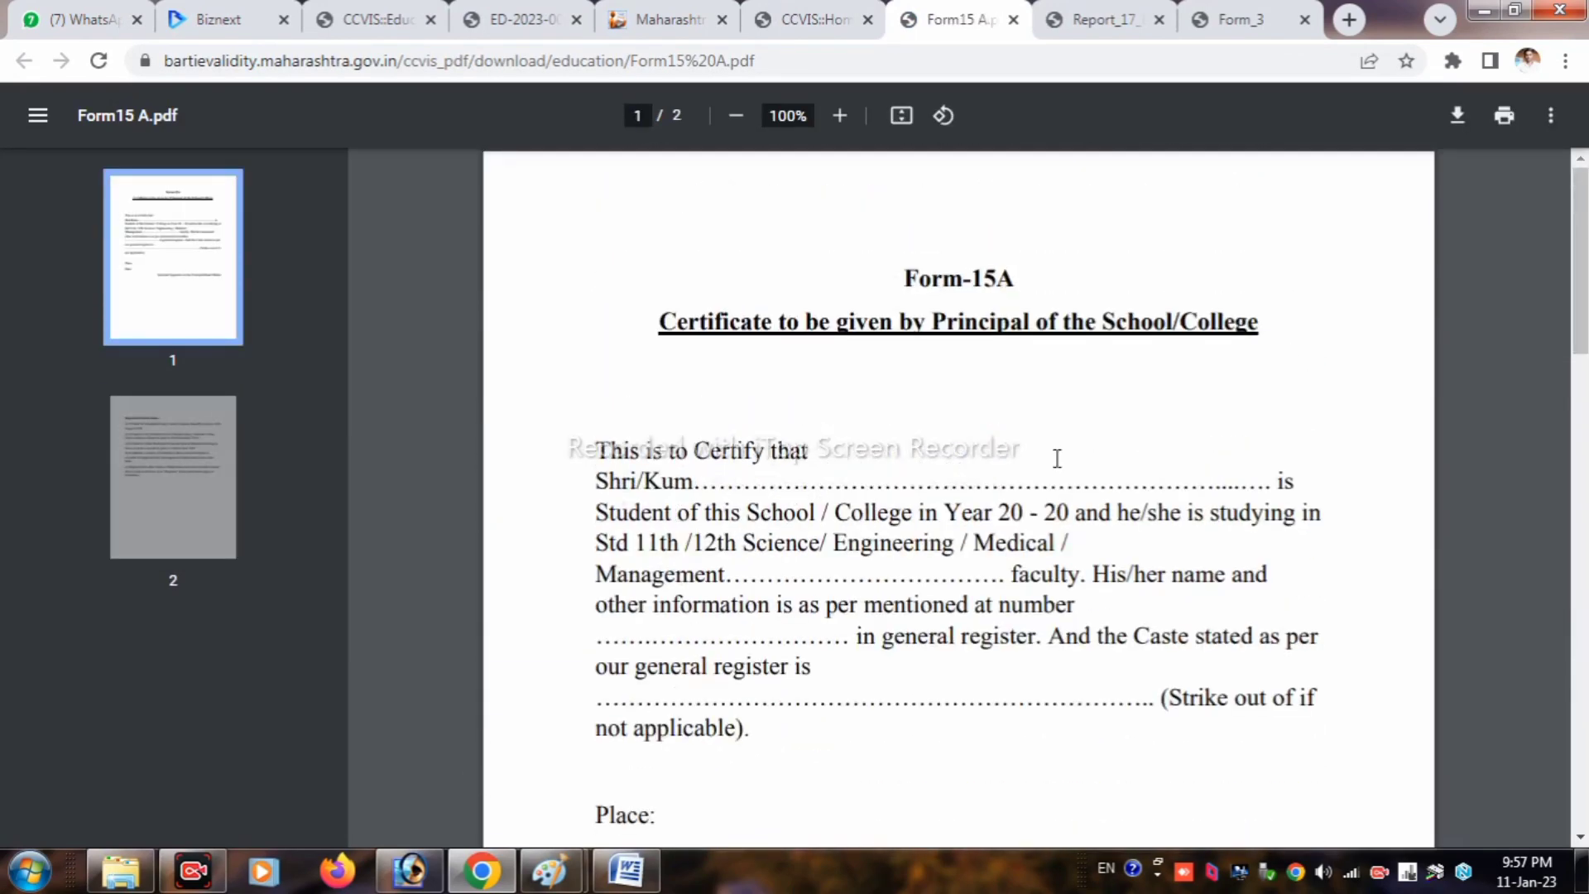
{"action": "left_click", "coordinate": [380, 19]}
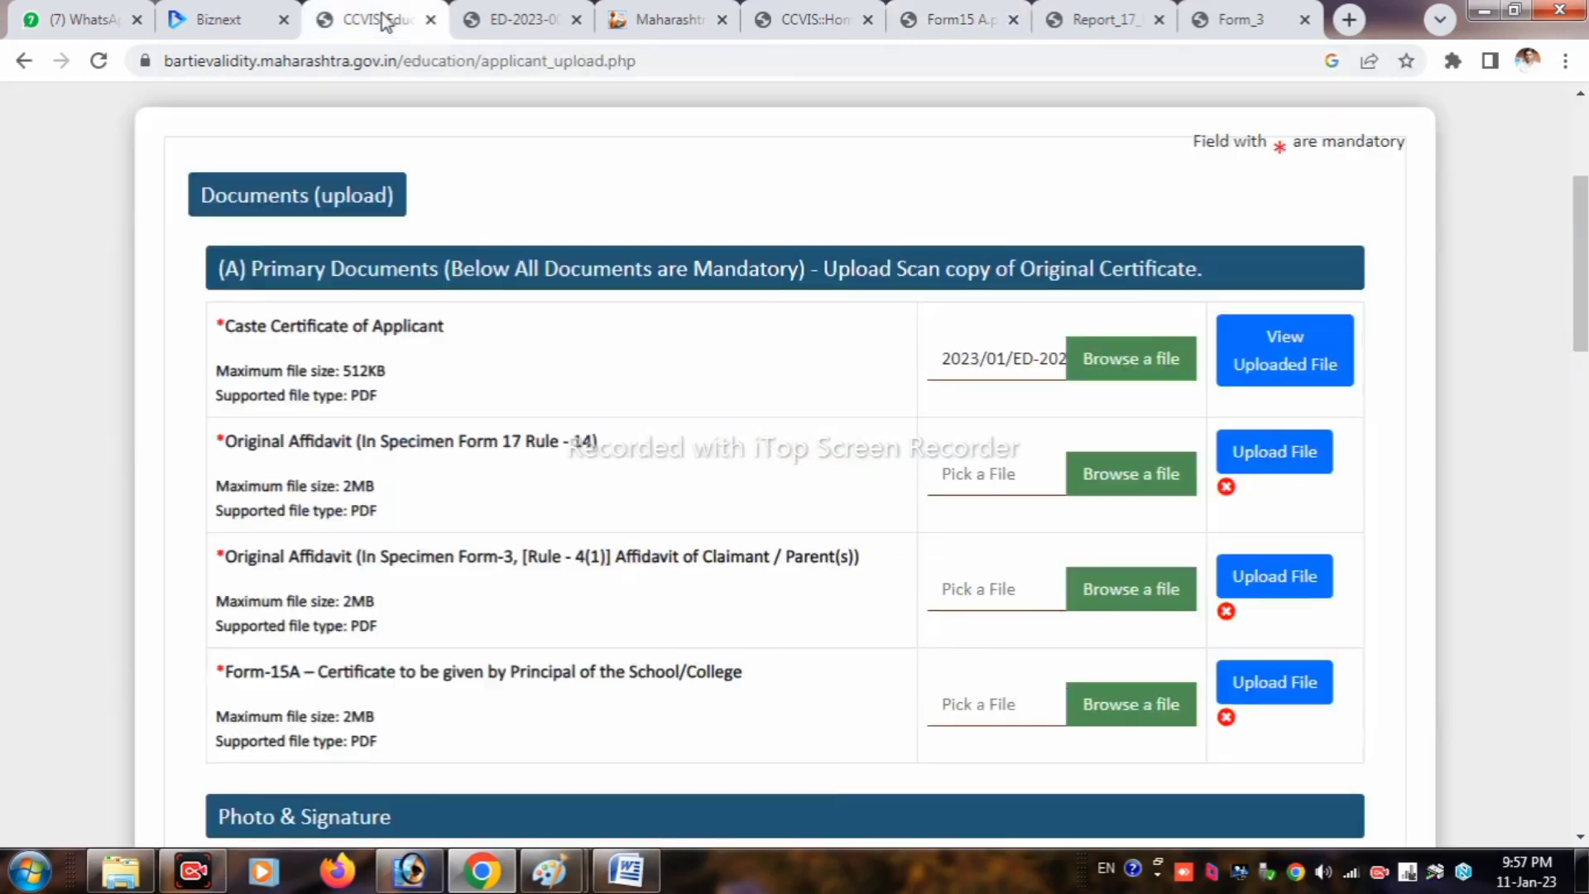
Step: Review the four mandatory primary documents and bring up the file chooser for the Form 17 affidavit
{"action": "left_click_drag", "start_coordinate": [599, 447], "coordinate": [213, 445]}
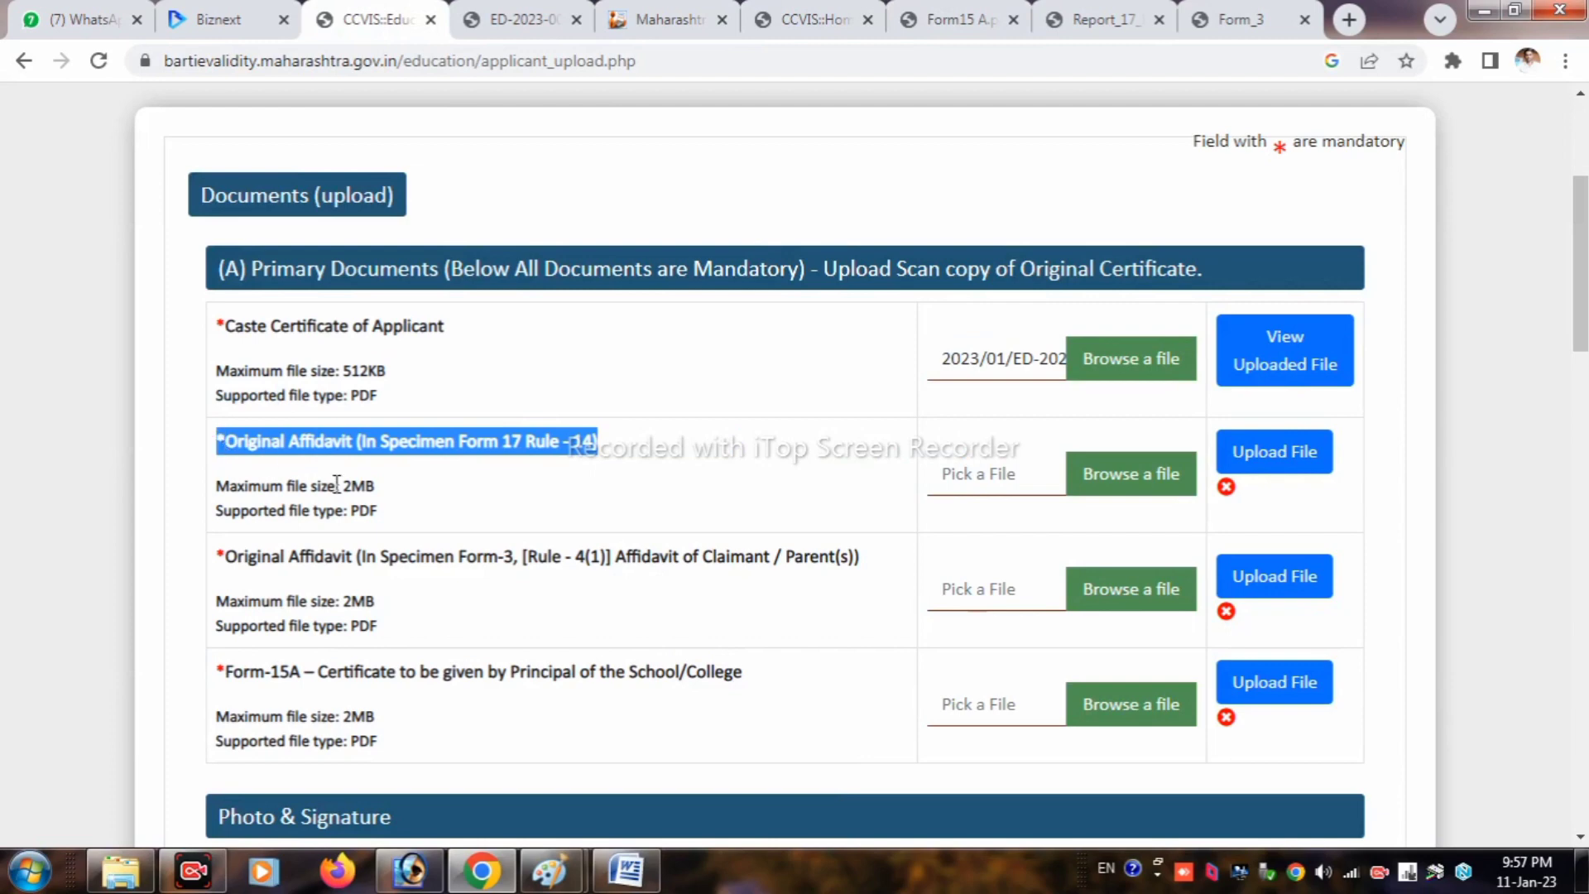
{"action": "left_click_drag", "start_coordinate": [862, 559], "coordinate": [213, 558]}
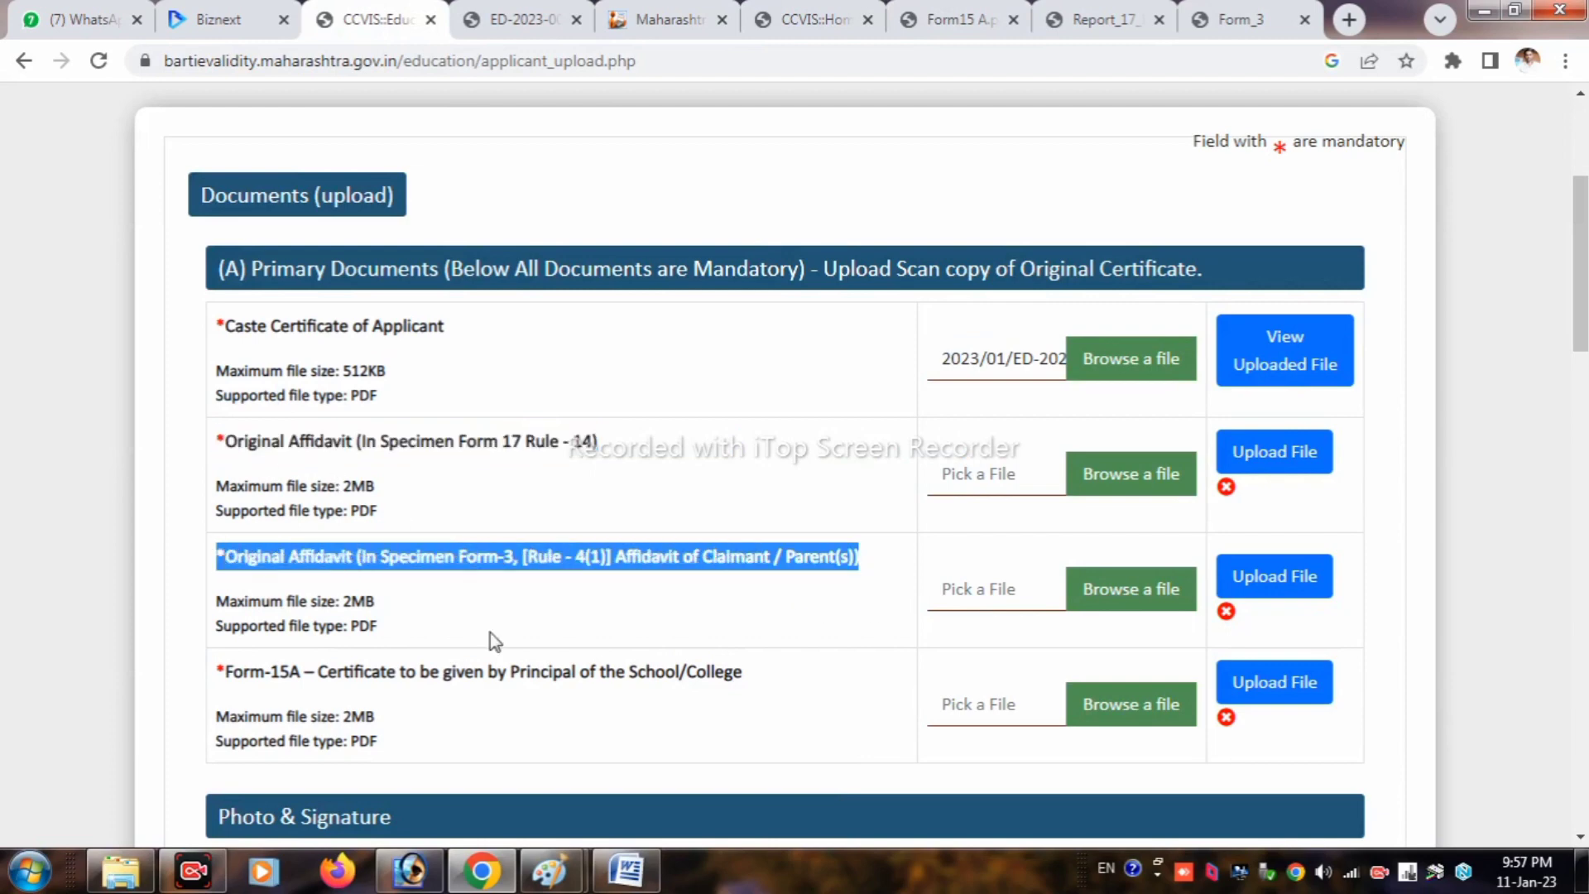
{"action": "left_click_drag", "start_coordinate": [747, 675], "coordinate": [1017, 679]}
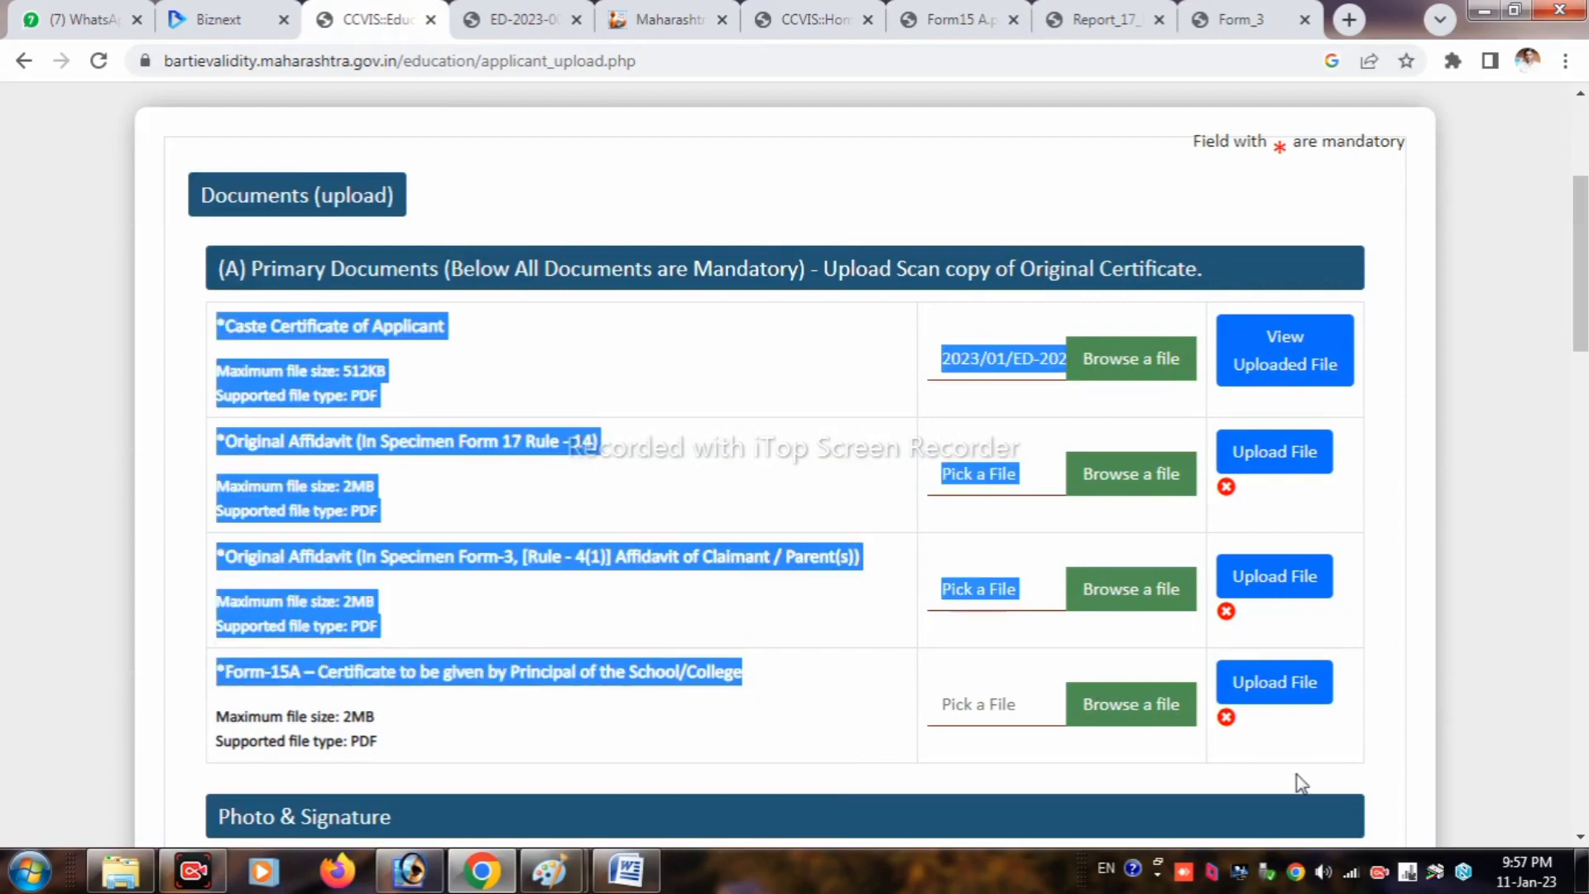
{"action": "left_click", "coordinate": [1044, 778]}
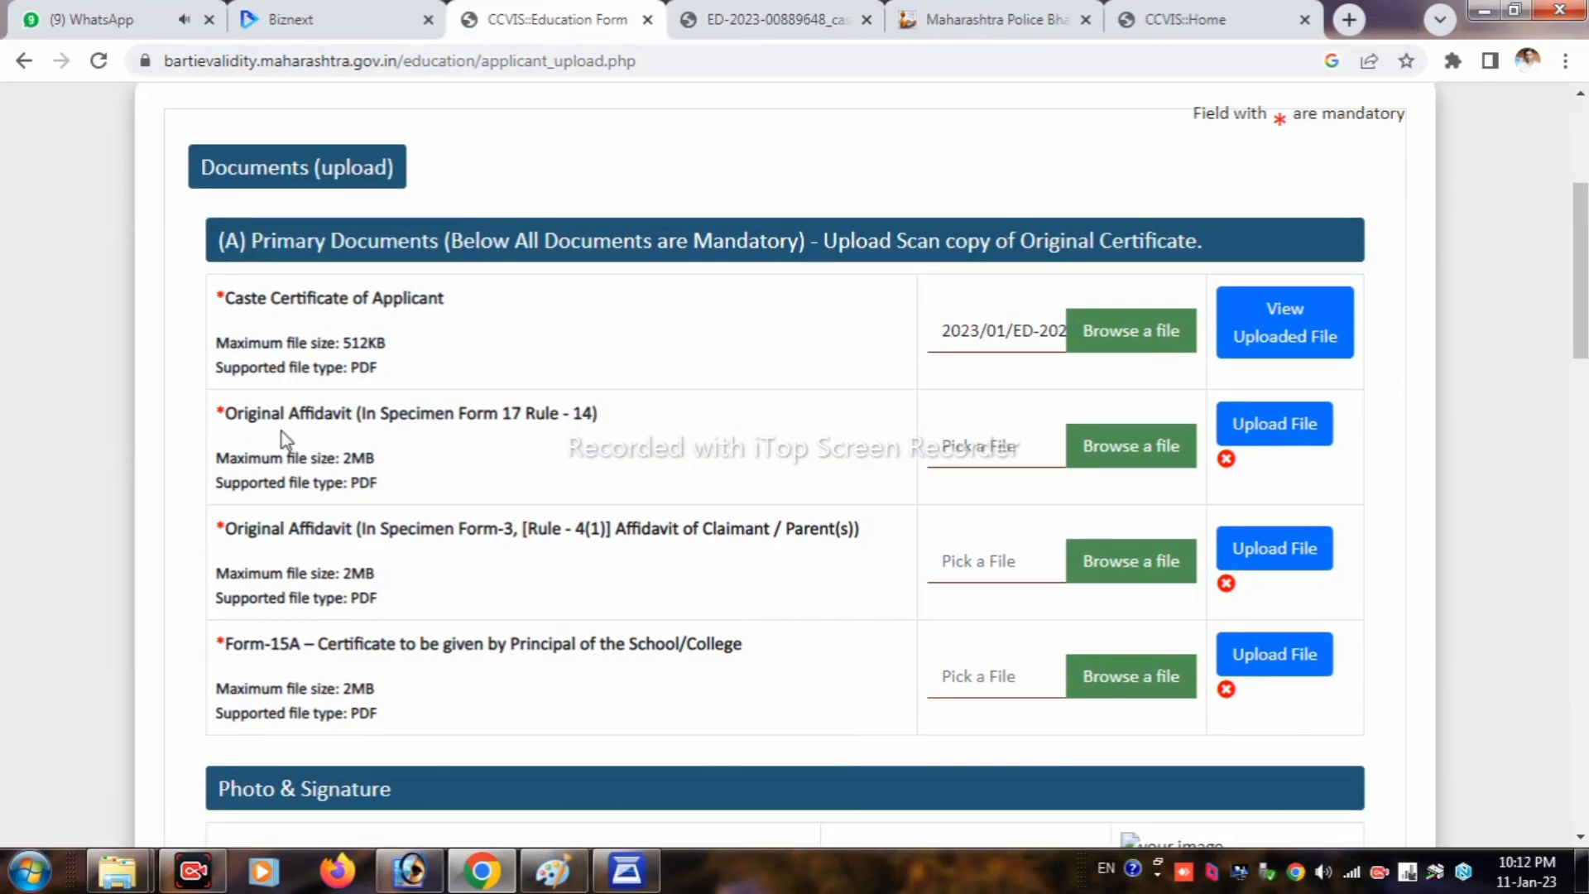
{"action": "left_click_drag", "start_coordinate": [226, 411], "coordinate": [609, 419]}
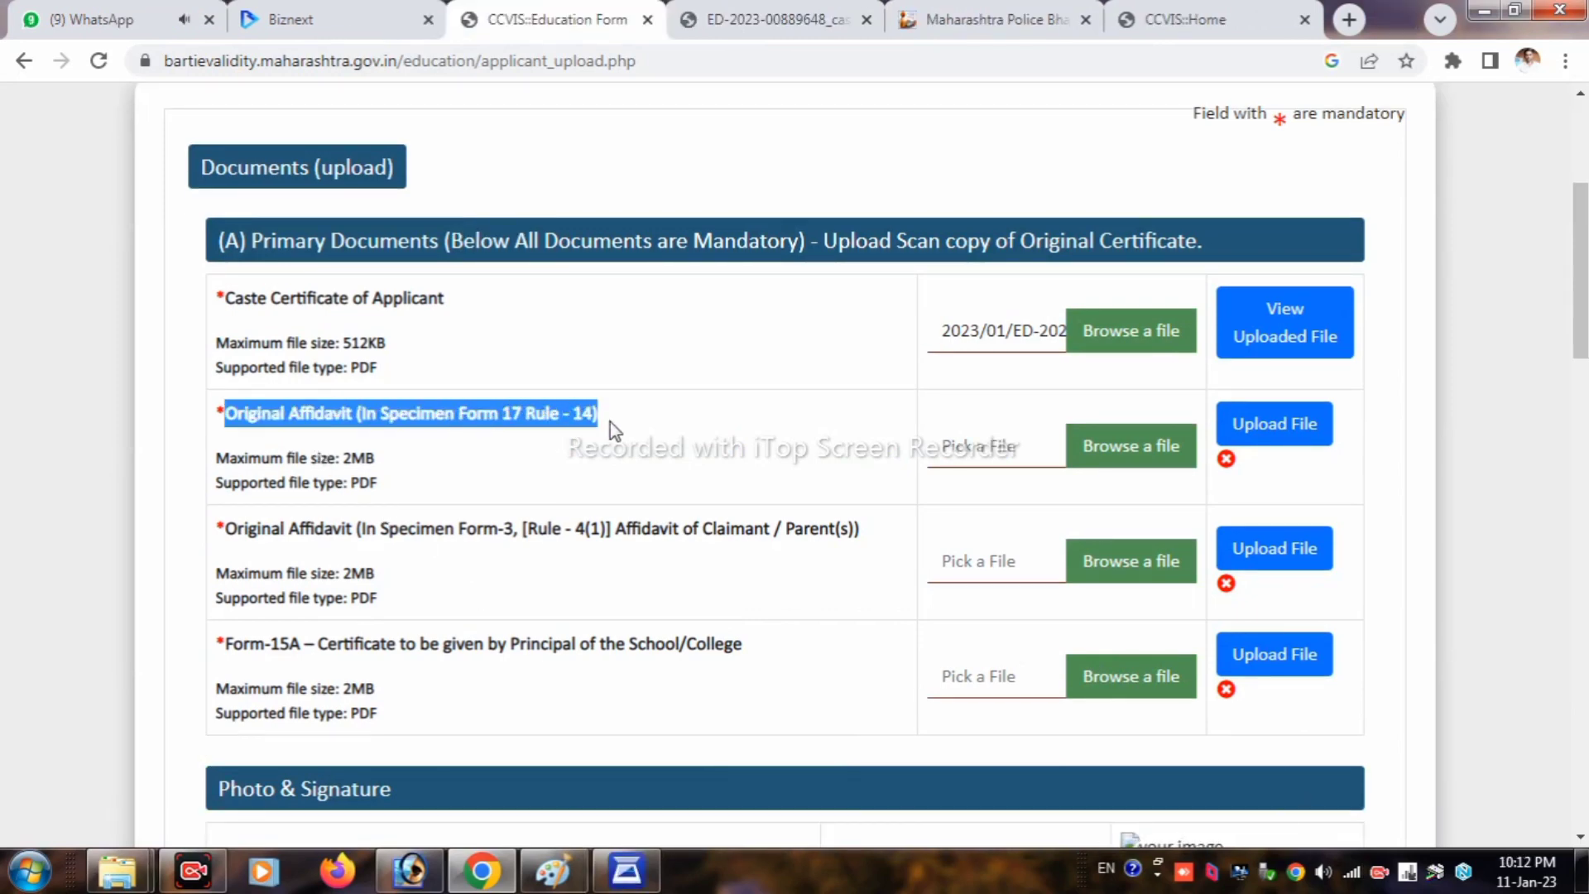
{"action": "left_click", "coordinate": [998, 453]}
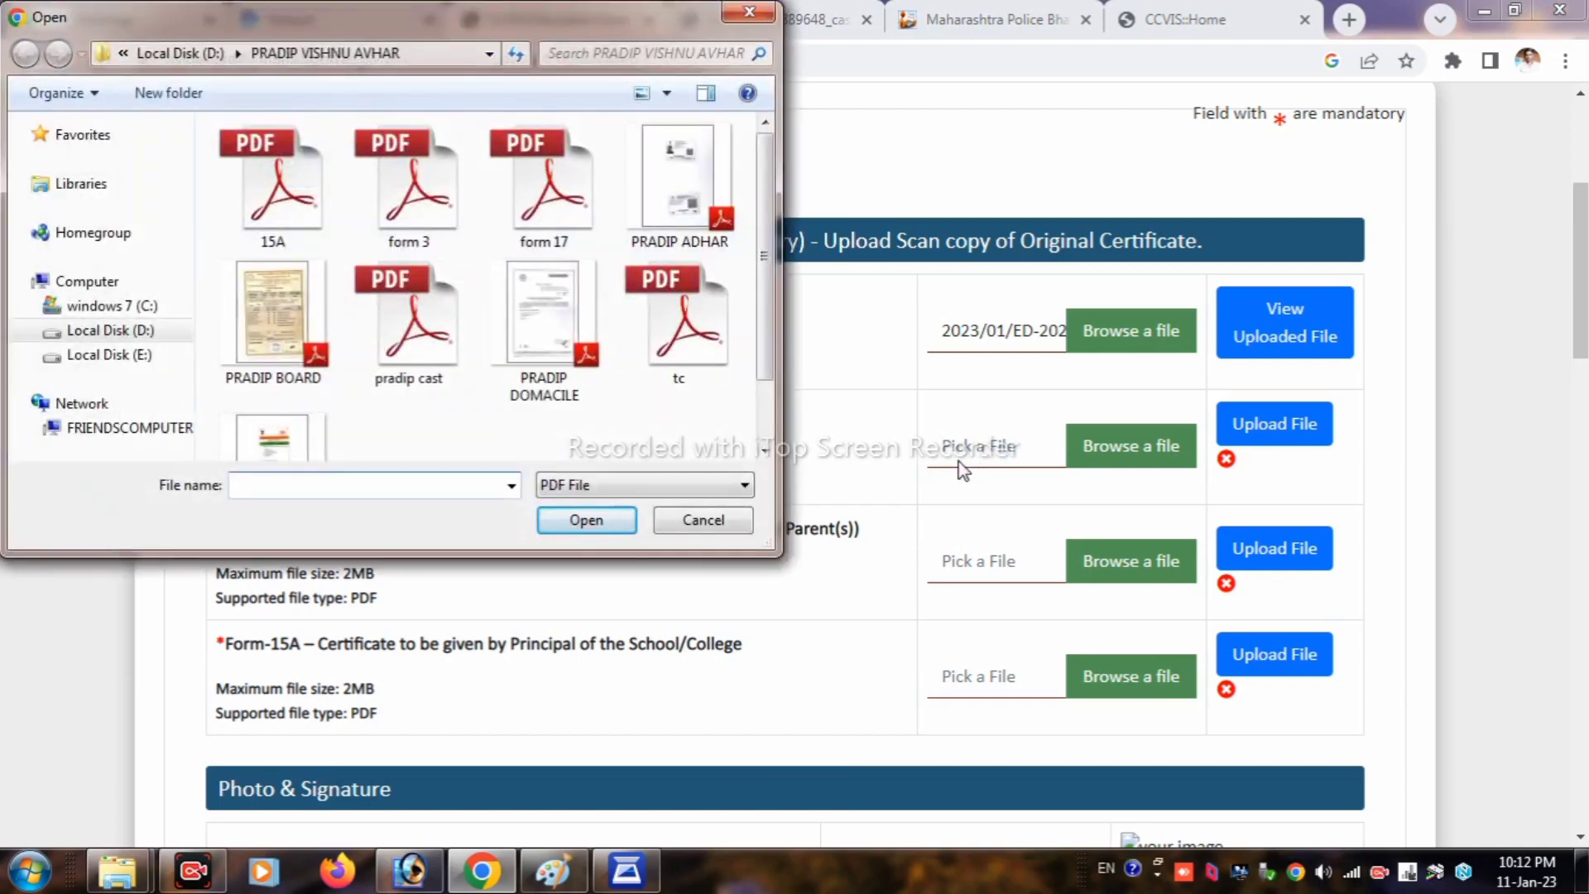
Step: Upload 'form 17' as the Form 17 Rule 14 affidavit and verify the uploaded PDF in its own tab
{"action": "left_click", "coordinate": [544, 182]}
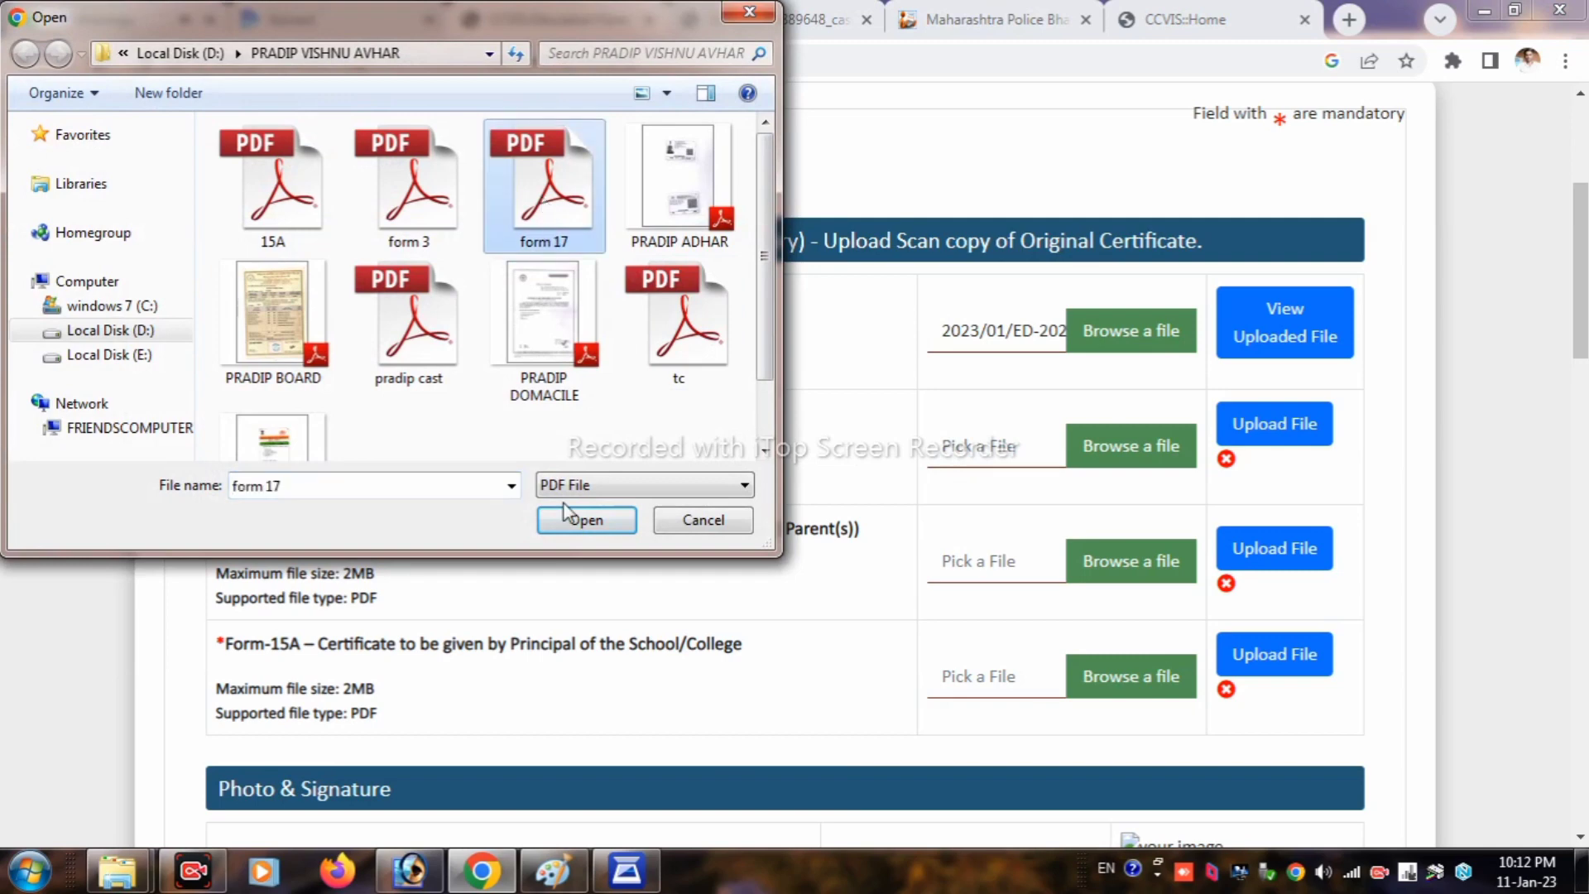
{"action": "left_click", "coordinate": [586, 521]}
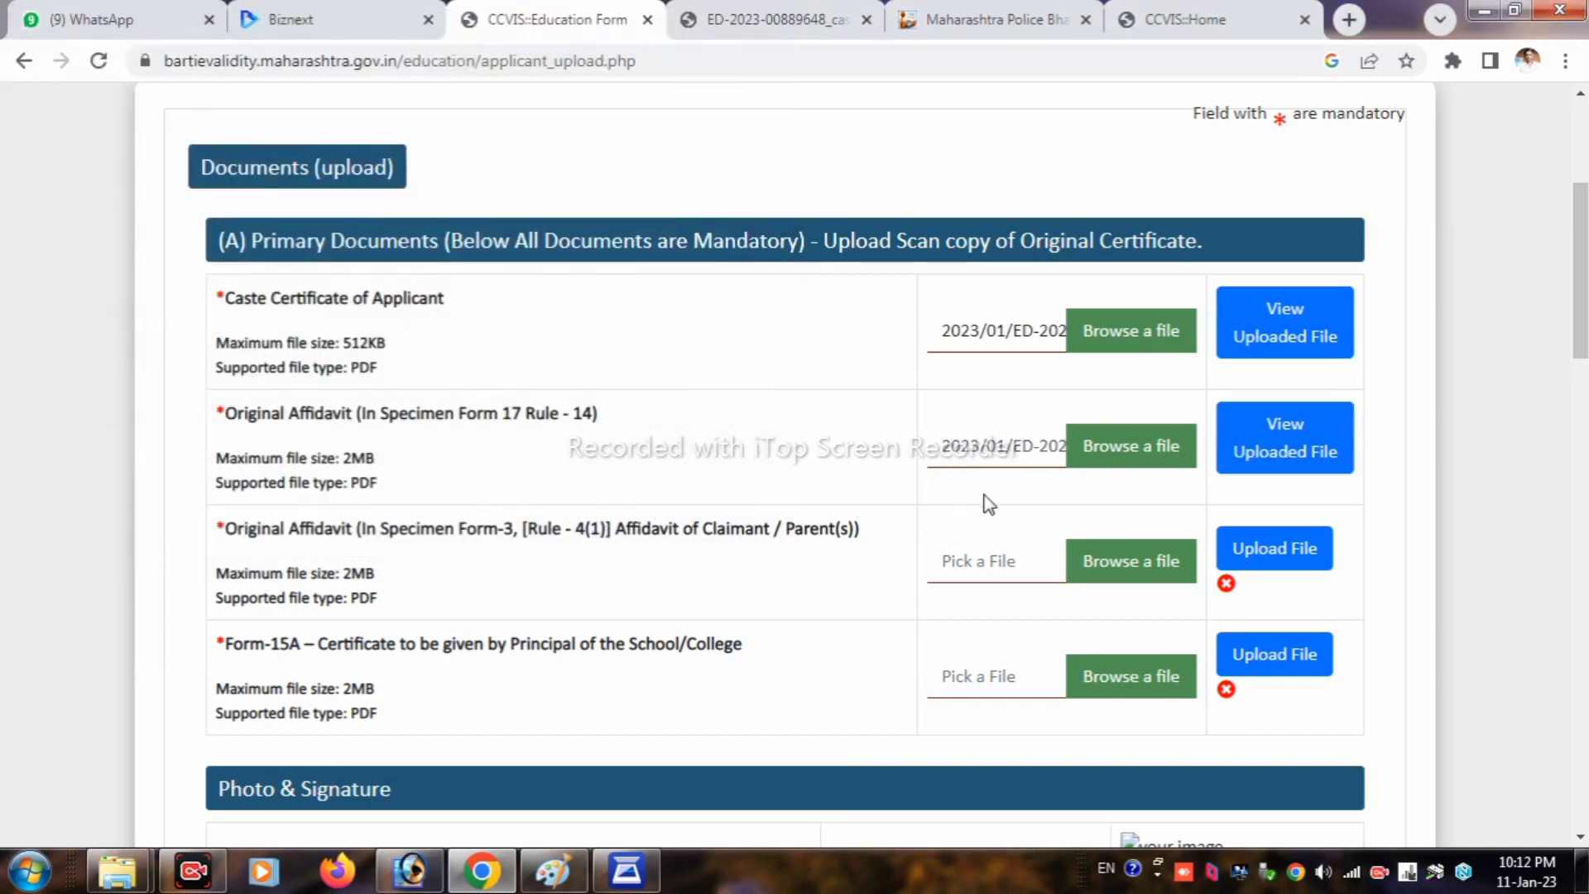
{"action": "left_click", "coordinate": [1284, 444]}
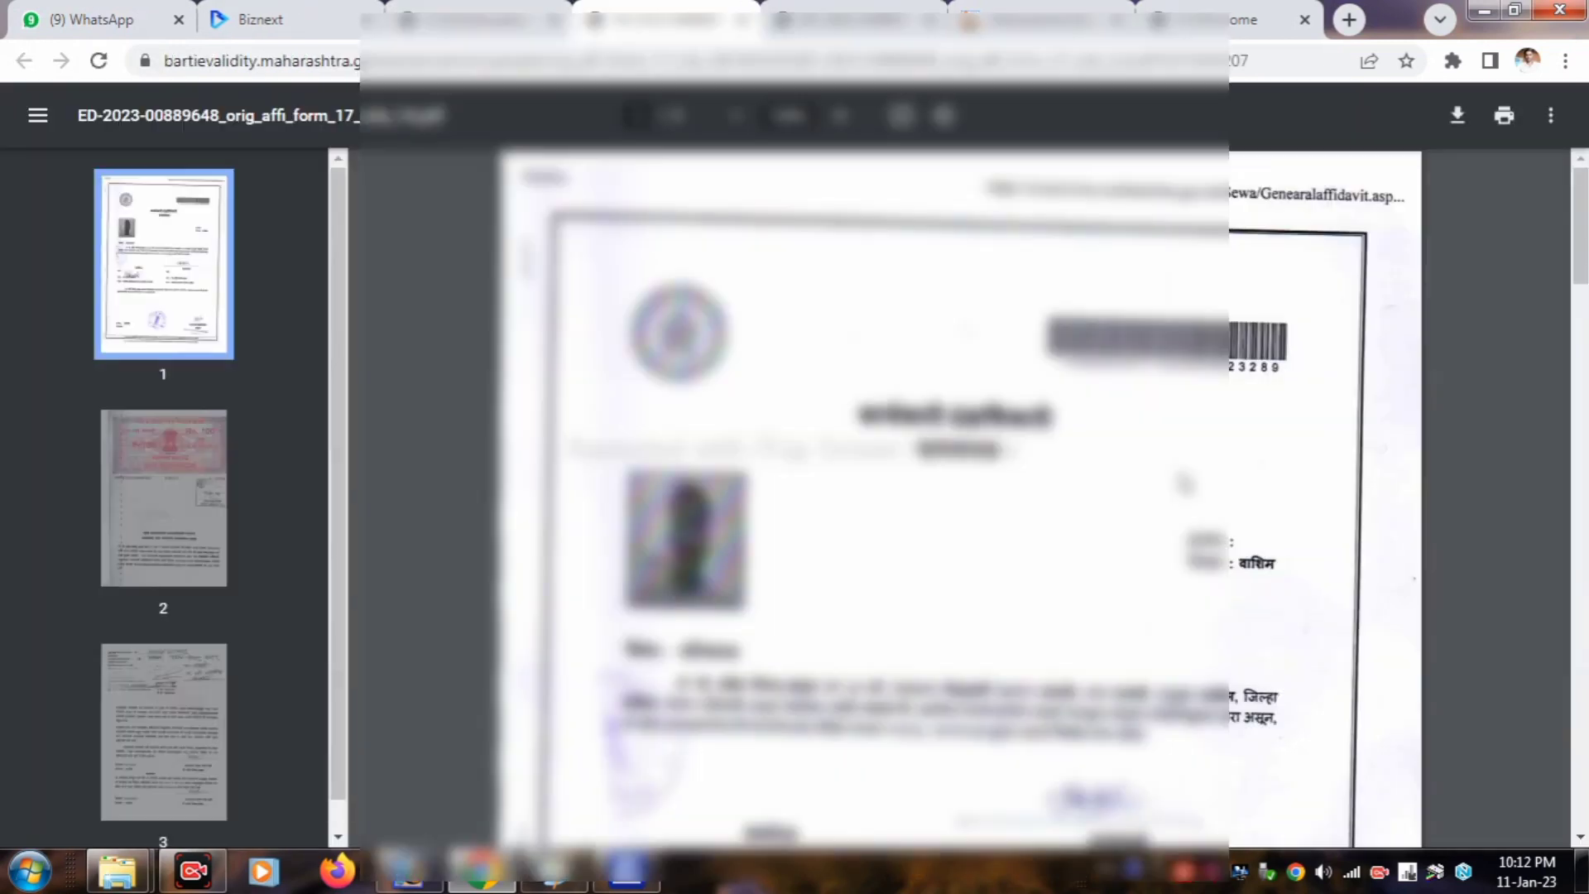
{"action": "scroll", "coordinate": [1169, 486], "scroll_direction": "down", "scroll_amount": 20}
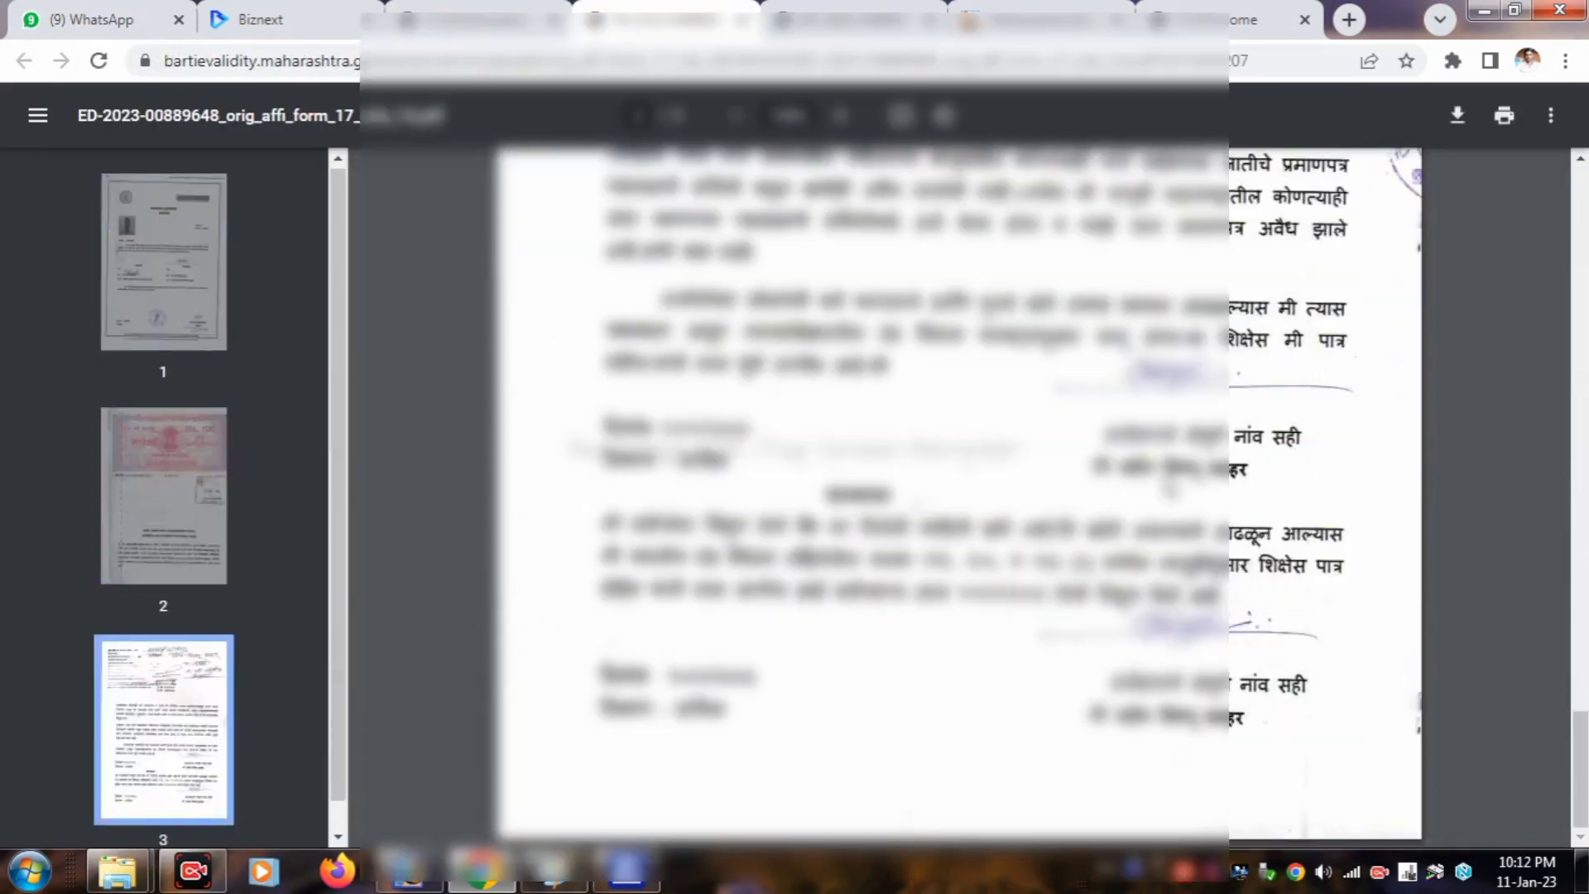
{"action": "left_click", "coordinate": [472, 20]}
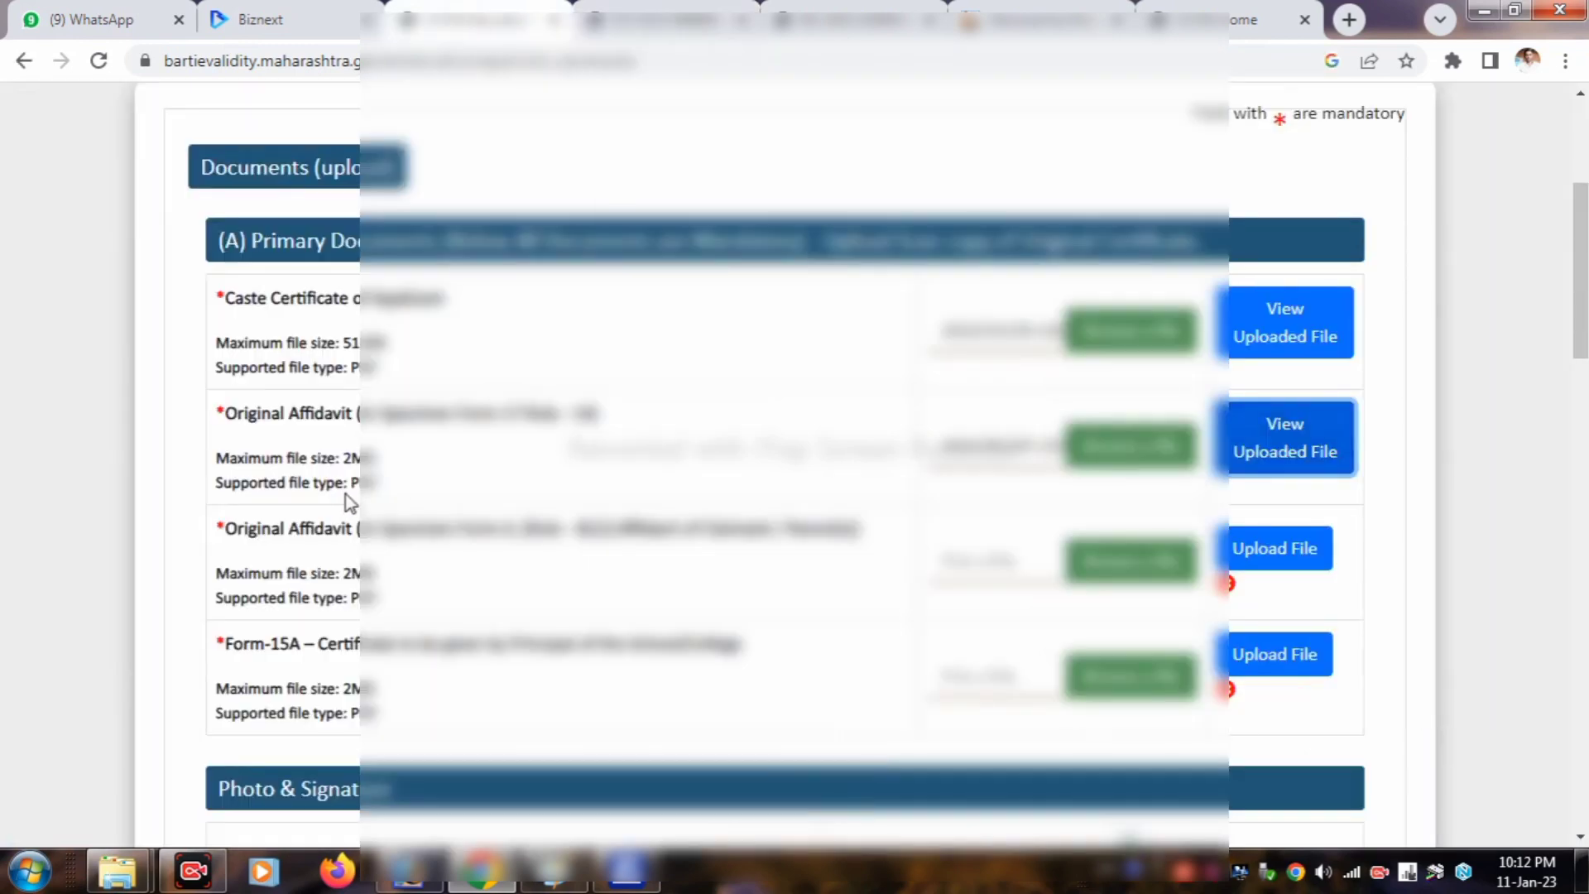
{"action": "left_click_drag", "start_coordinate": [263, 528], "coordinate": [809, 556]}
{"action": "left_click", "coordinate": [817, 565]}
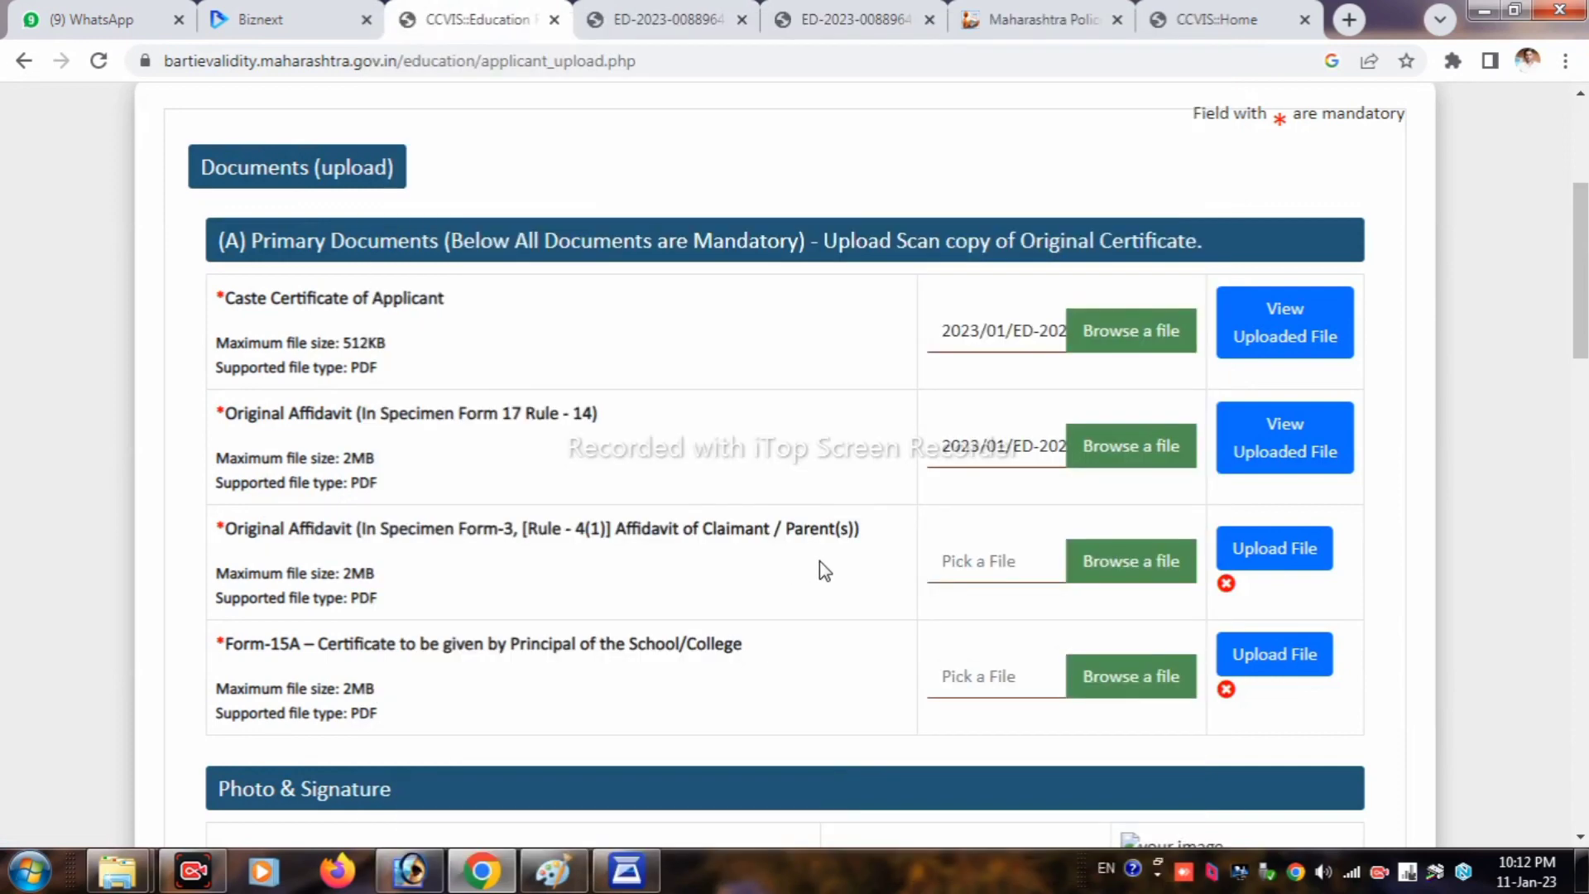
Step: Upload 'form 3' to the Form-3 affidavit row and verify the uploaded PDF
{"action": "left_click", "coordinate": [1023, 562]}
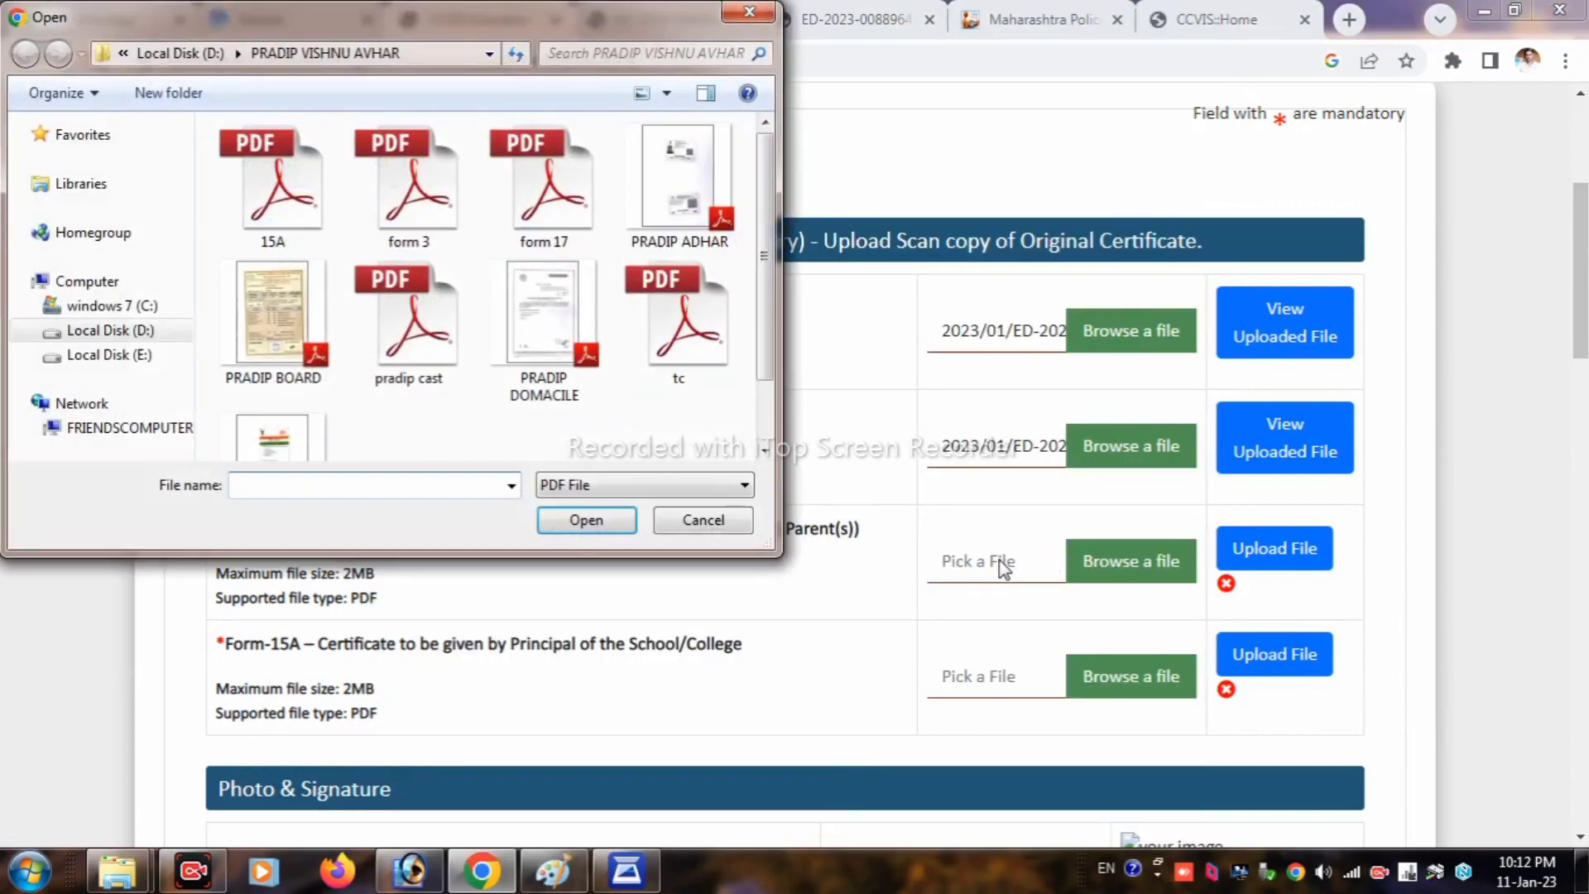
{"action": "left_click", "coordinate": [403, 174]}
{"action": "left_click", "coordinate": [586, 520]}
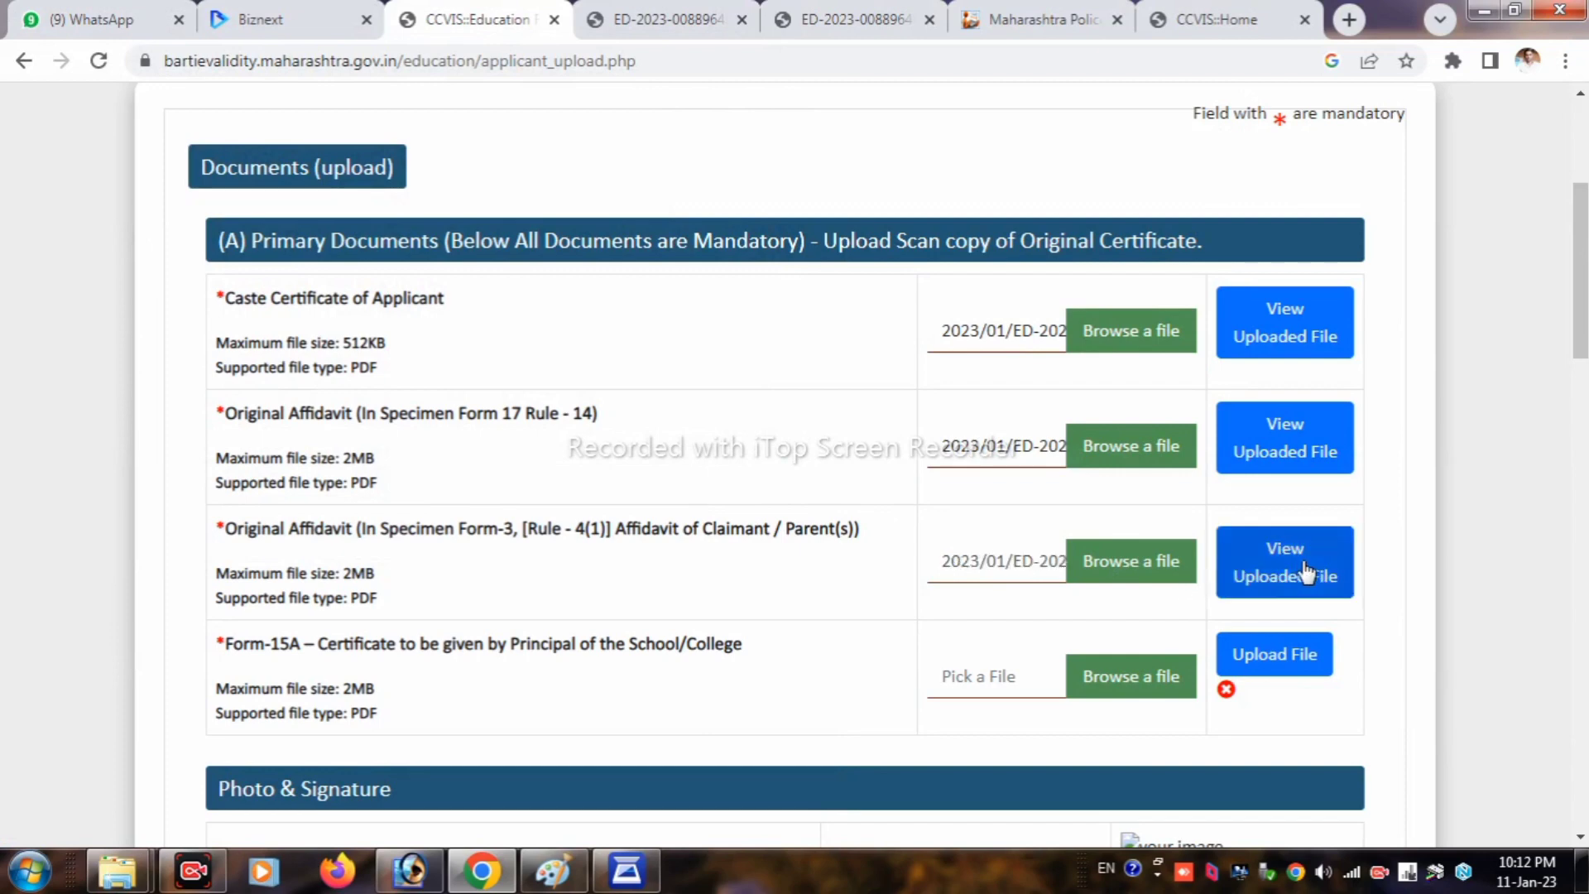
{"action": "left_click", "coordinate": [1287, 565]}
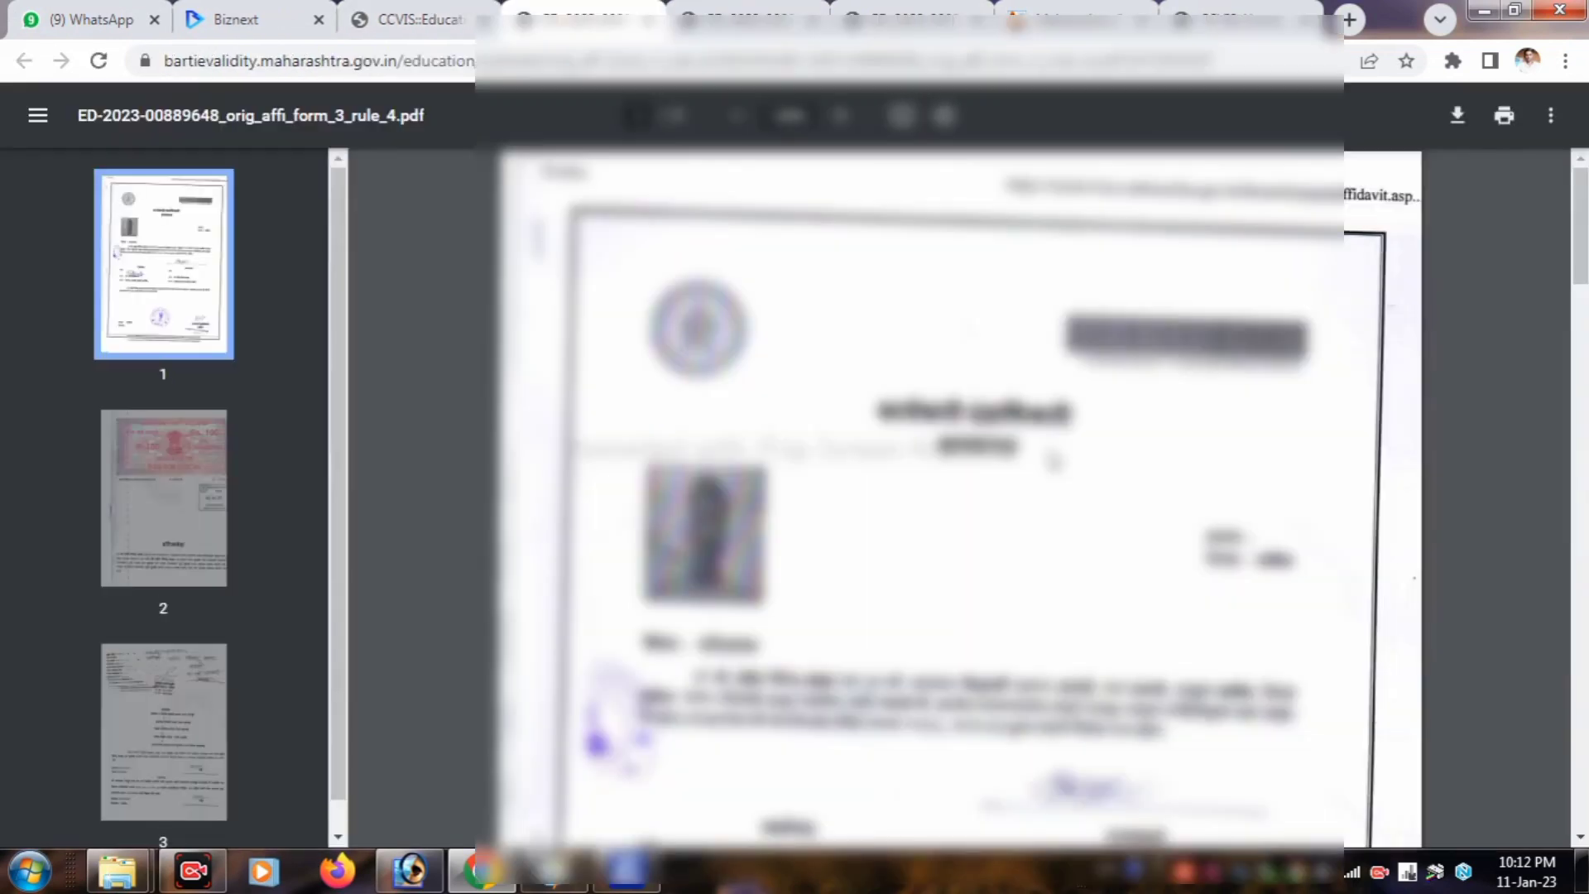
{"action": "scroll", "coordinate": [1036, 460], "scroll_direction": "down", "scroll_amount": 10}
{"action": "scroll", "coordinate": [1036, 460], "scroll_direction": "down", "scroll_amount": 20}
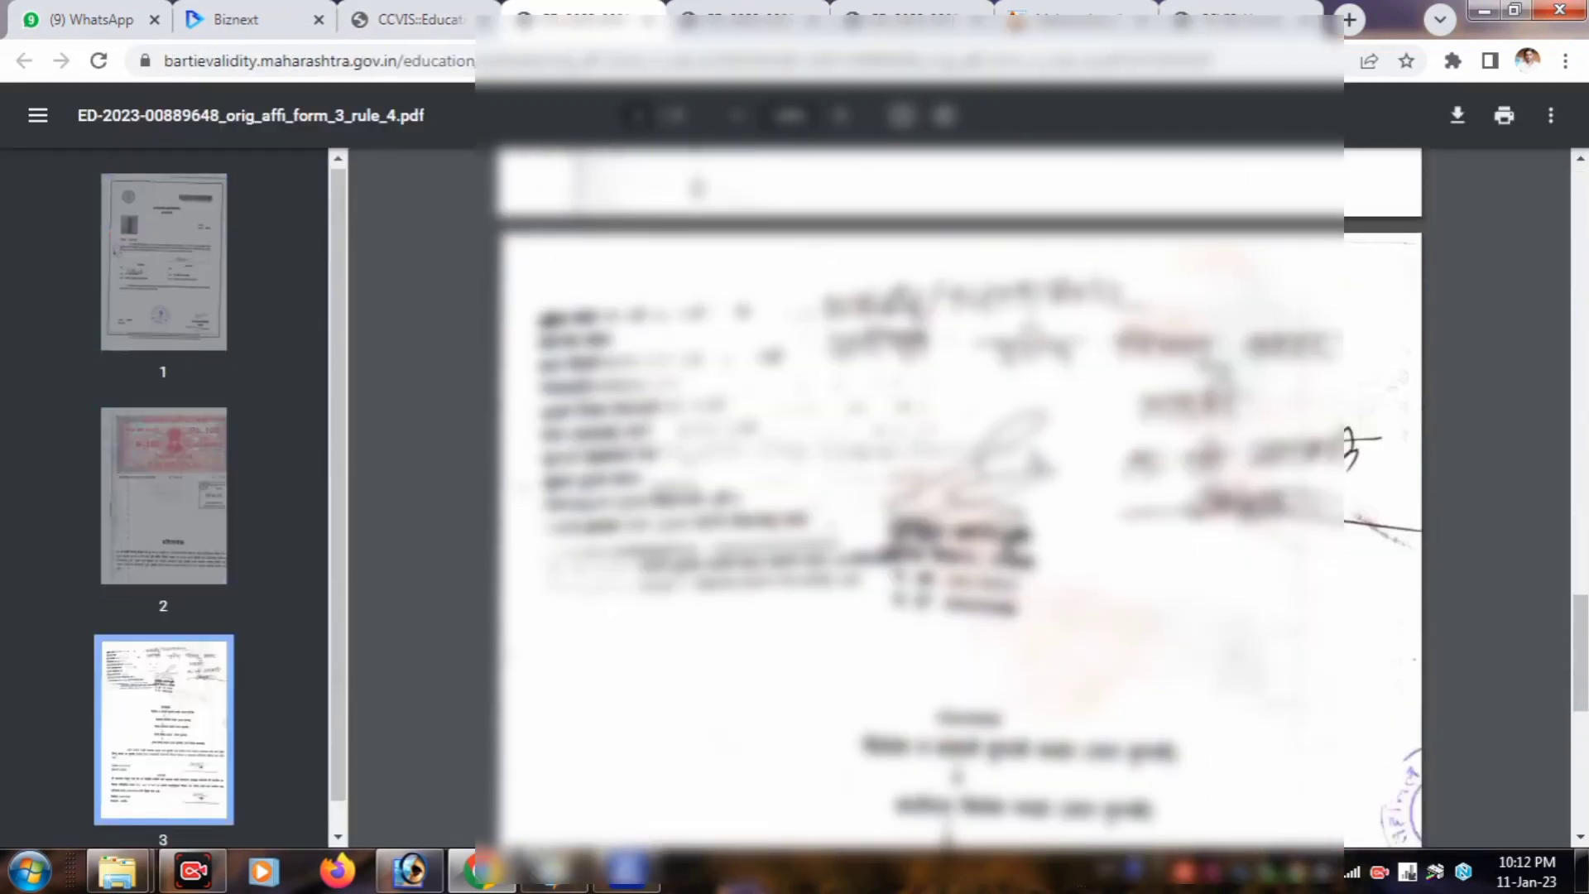
{"action": "left_click", "coordinate": [418, 19]}
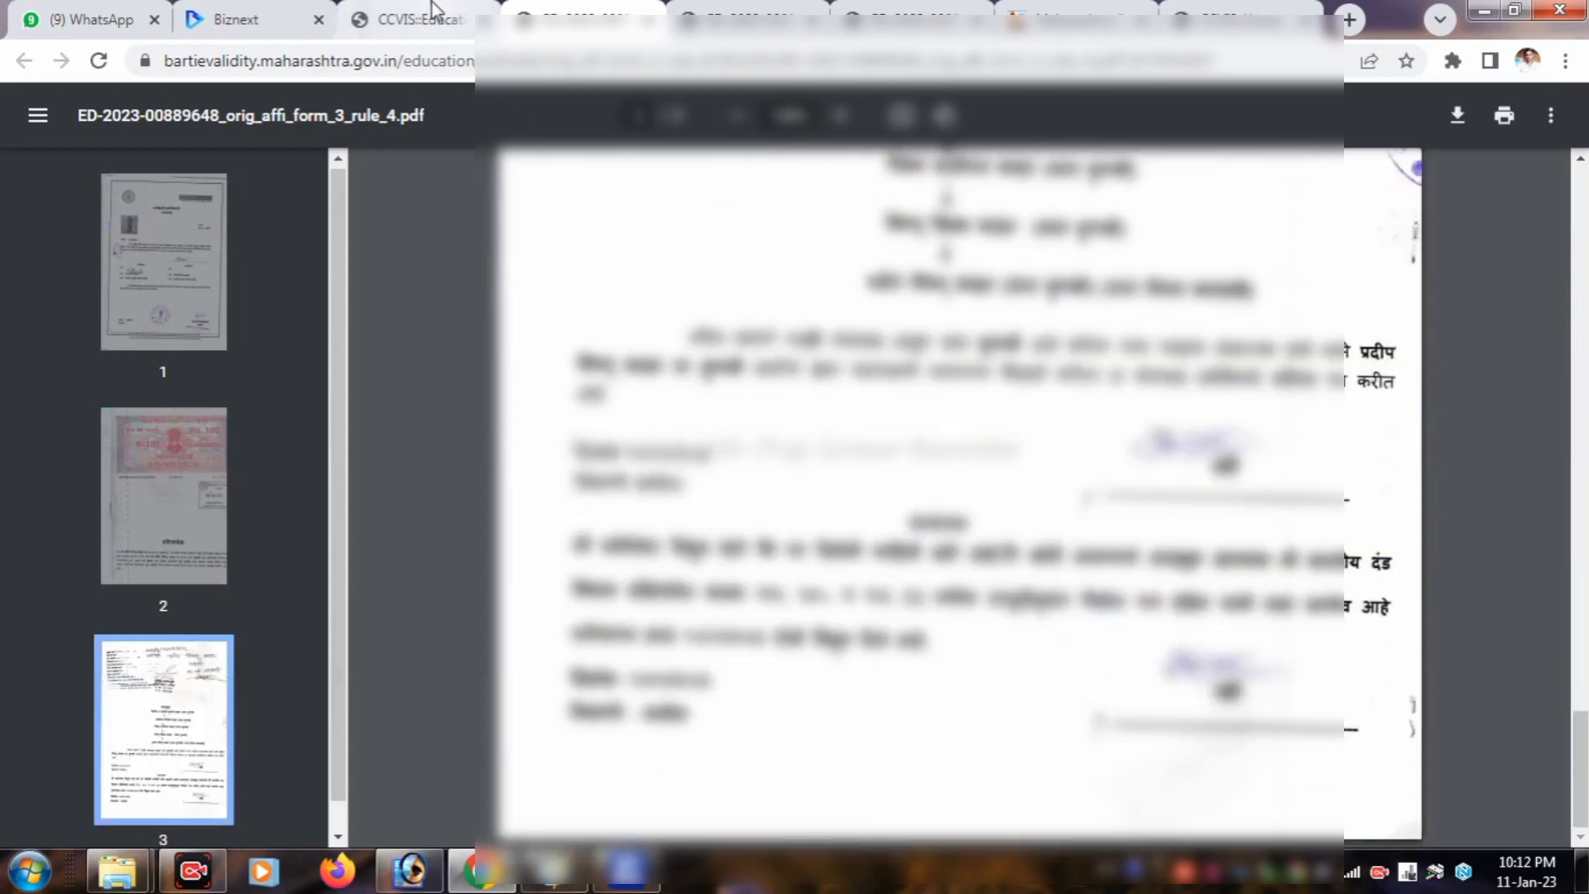
Step: Upload '15A' to the Form-15A certificate row and verify the uploaded PDF
{"action": "scroll", "coordinate": [532, 462], "scroll_direction": "down", "scroll_amount": 1}
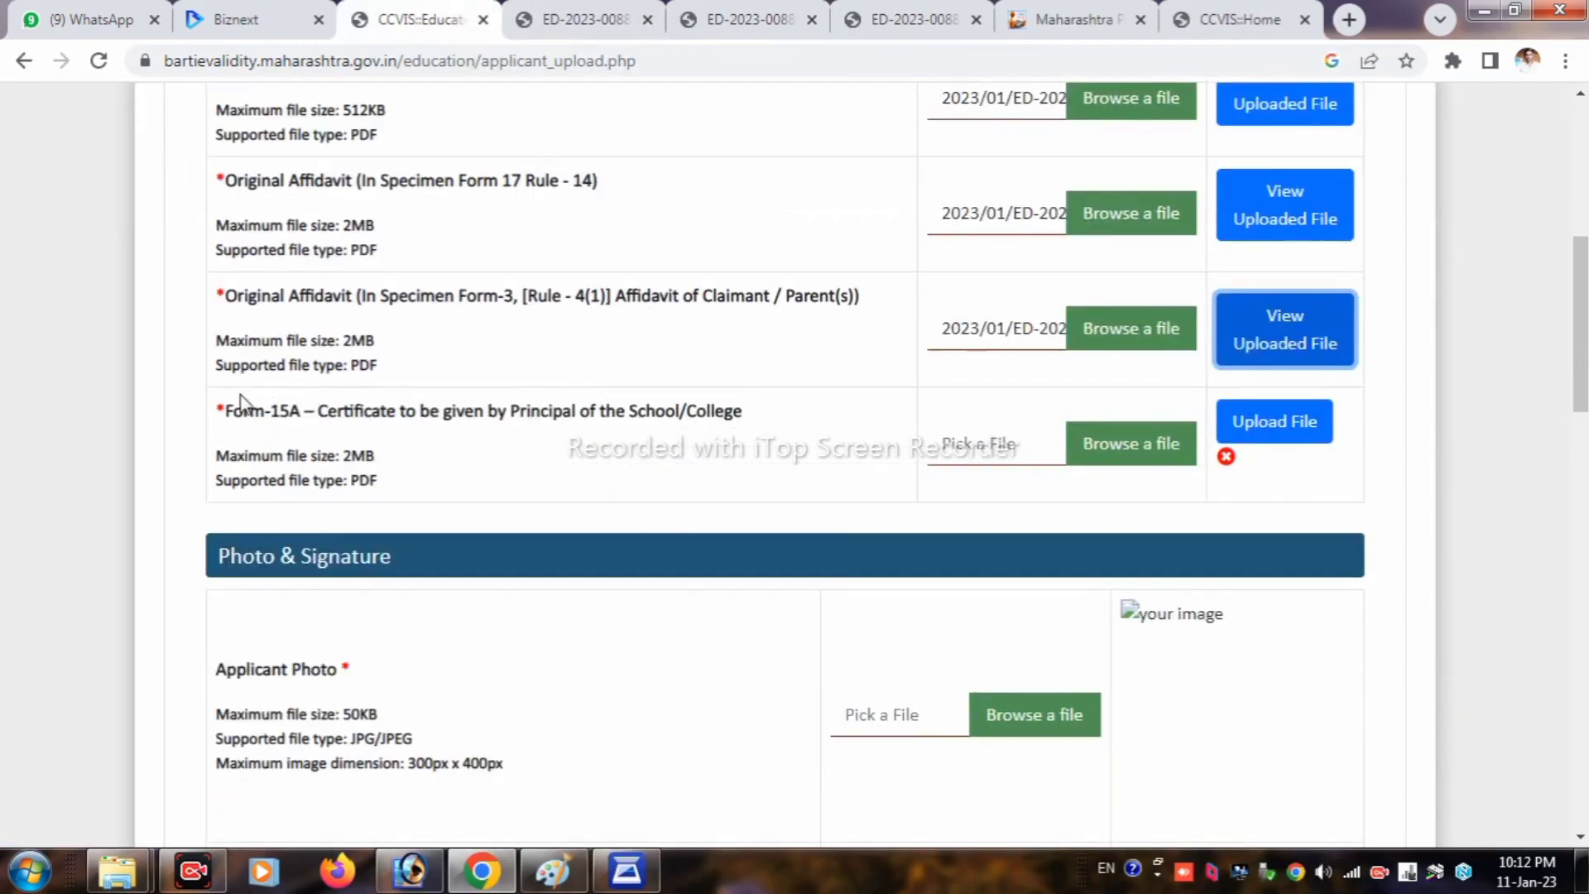
{"action": "left_click_drag", "start_coordinate": [241, 405], "coordinate": [522, 436]}
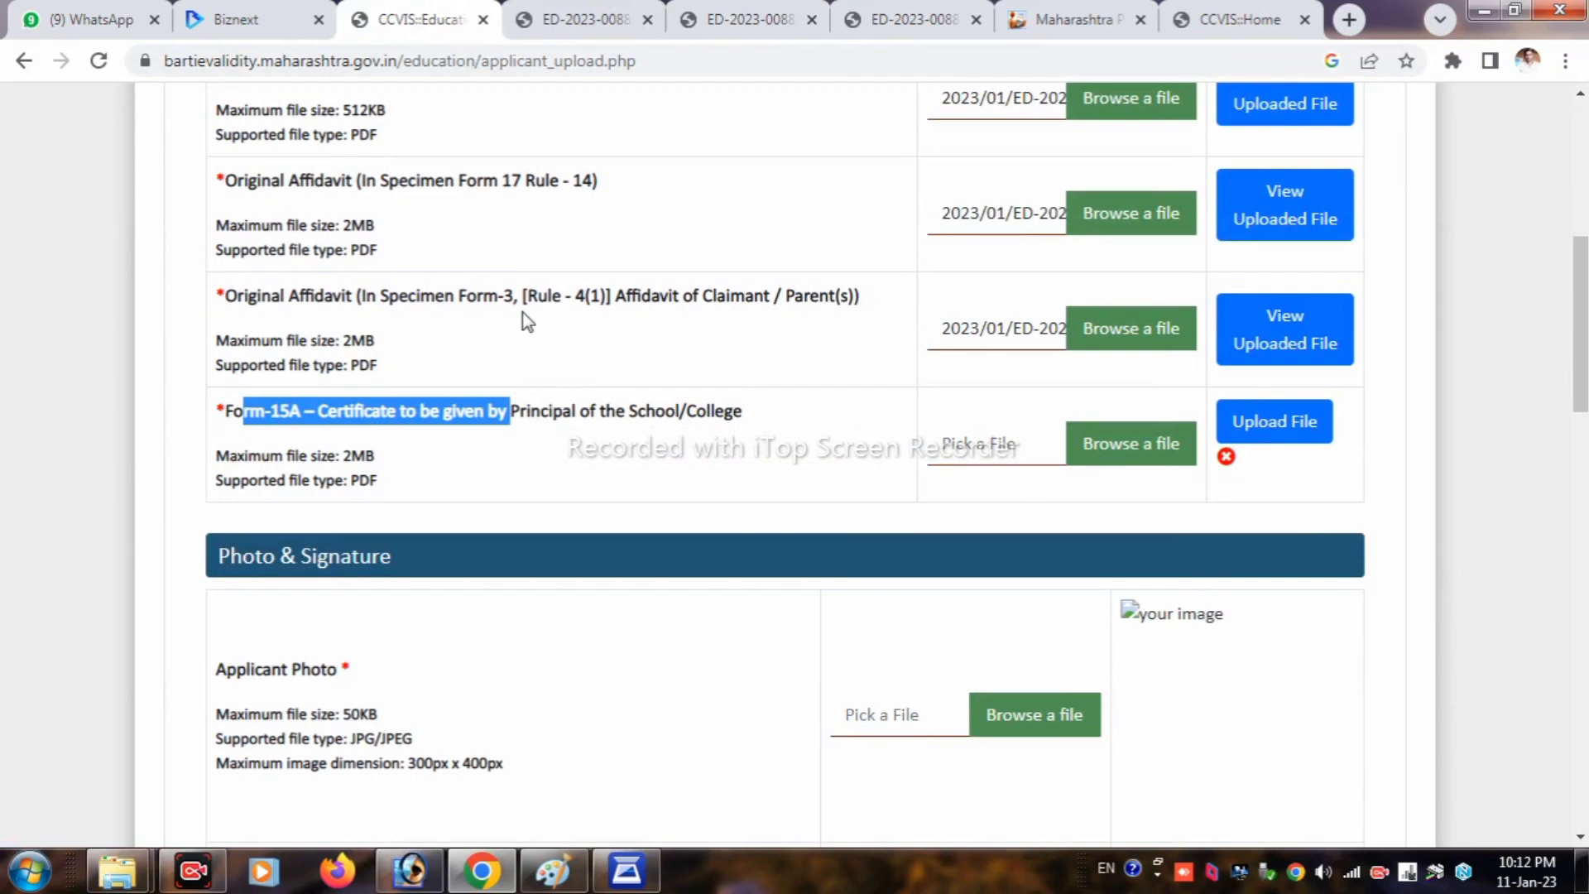
{"action": "left_click", "coordinate": [1005, 454]}
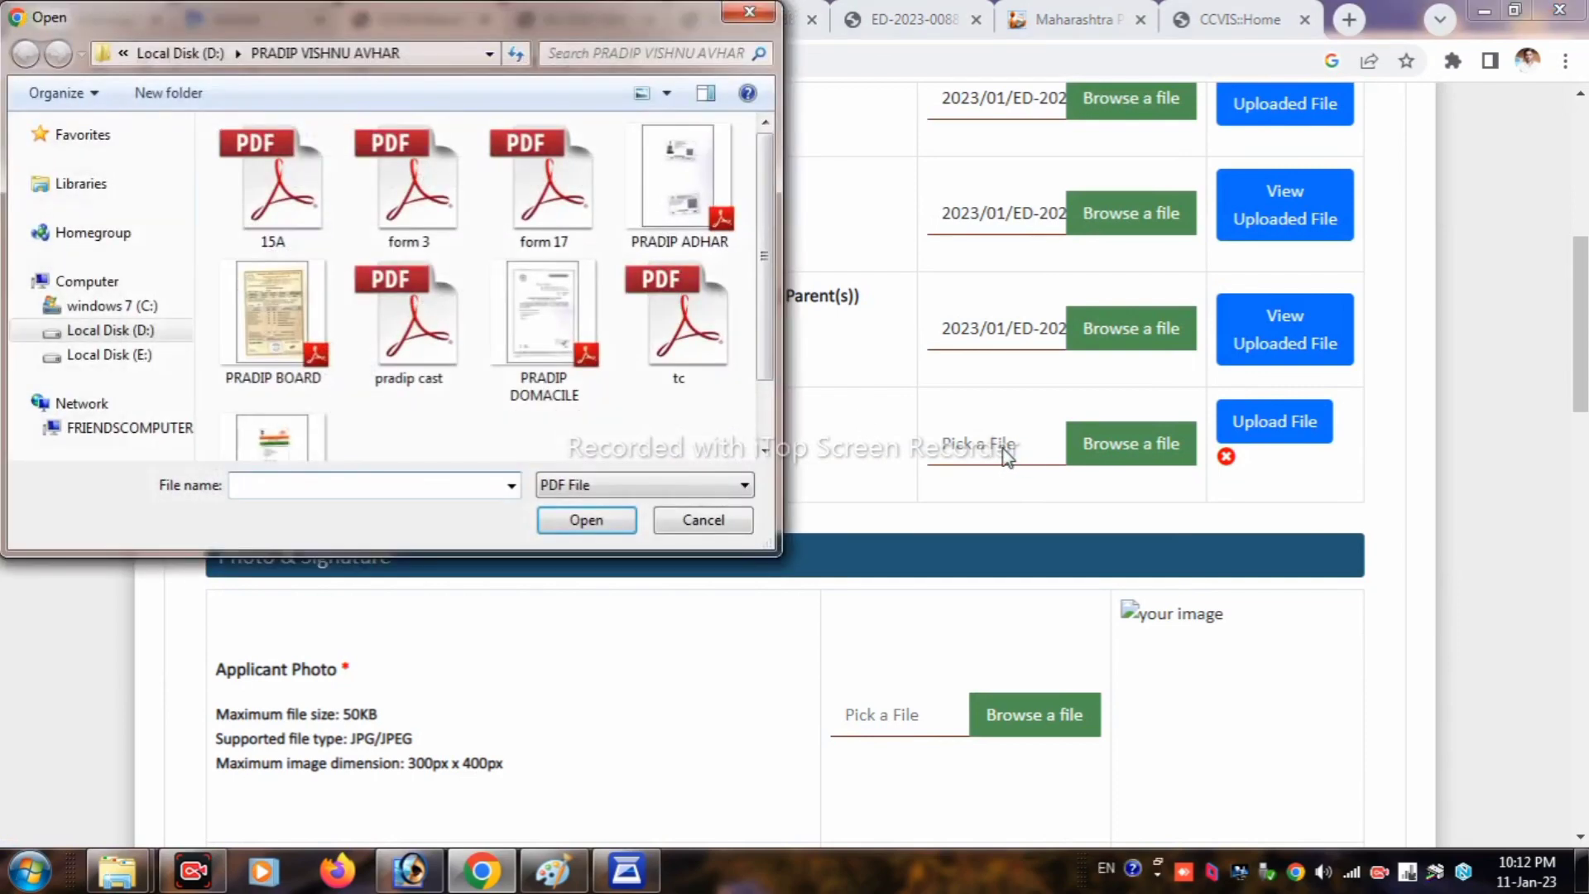
{"action": "left_click", "coordinate": [324, 246]}
{"action": "left_click", "coordinate": [585, 529]}
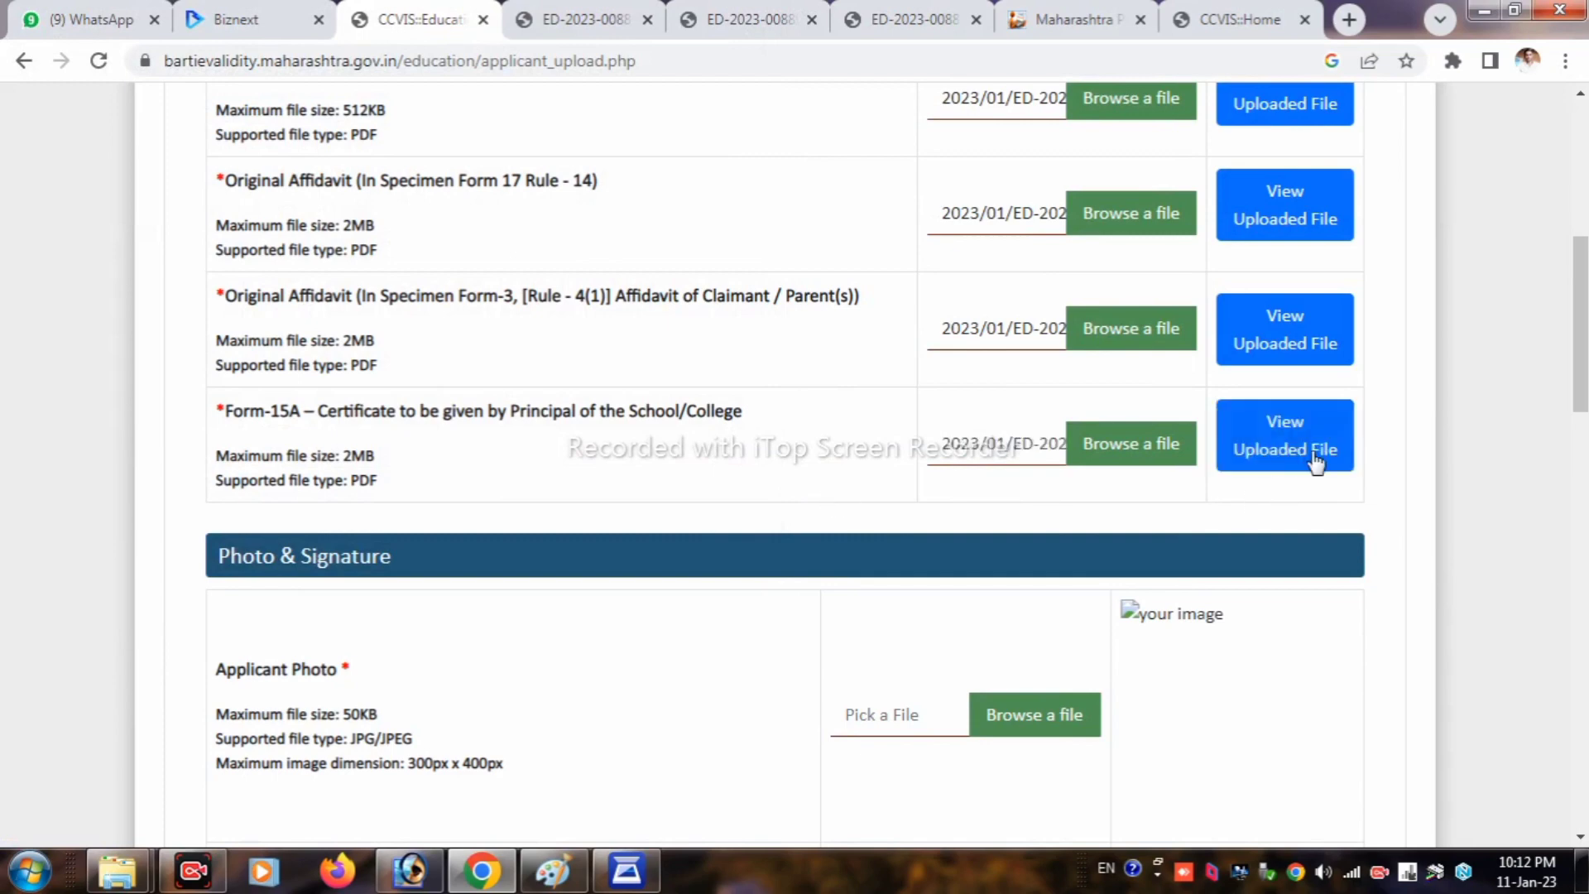
{"action": "left_click", "coordinate": [1312, 447]}
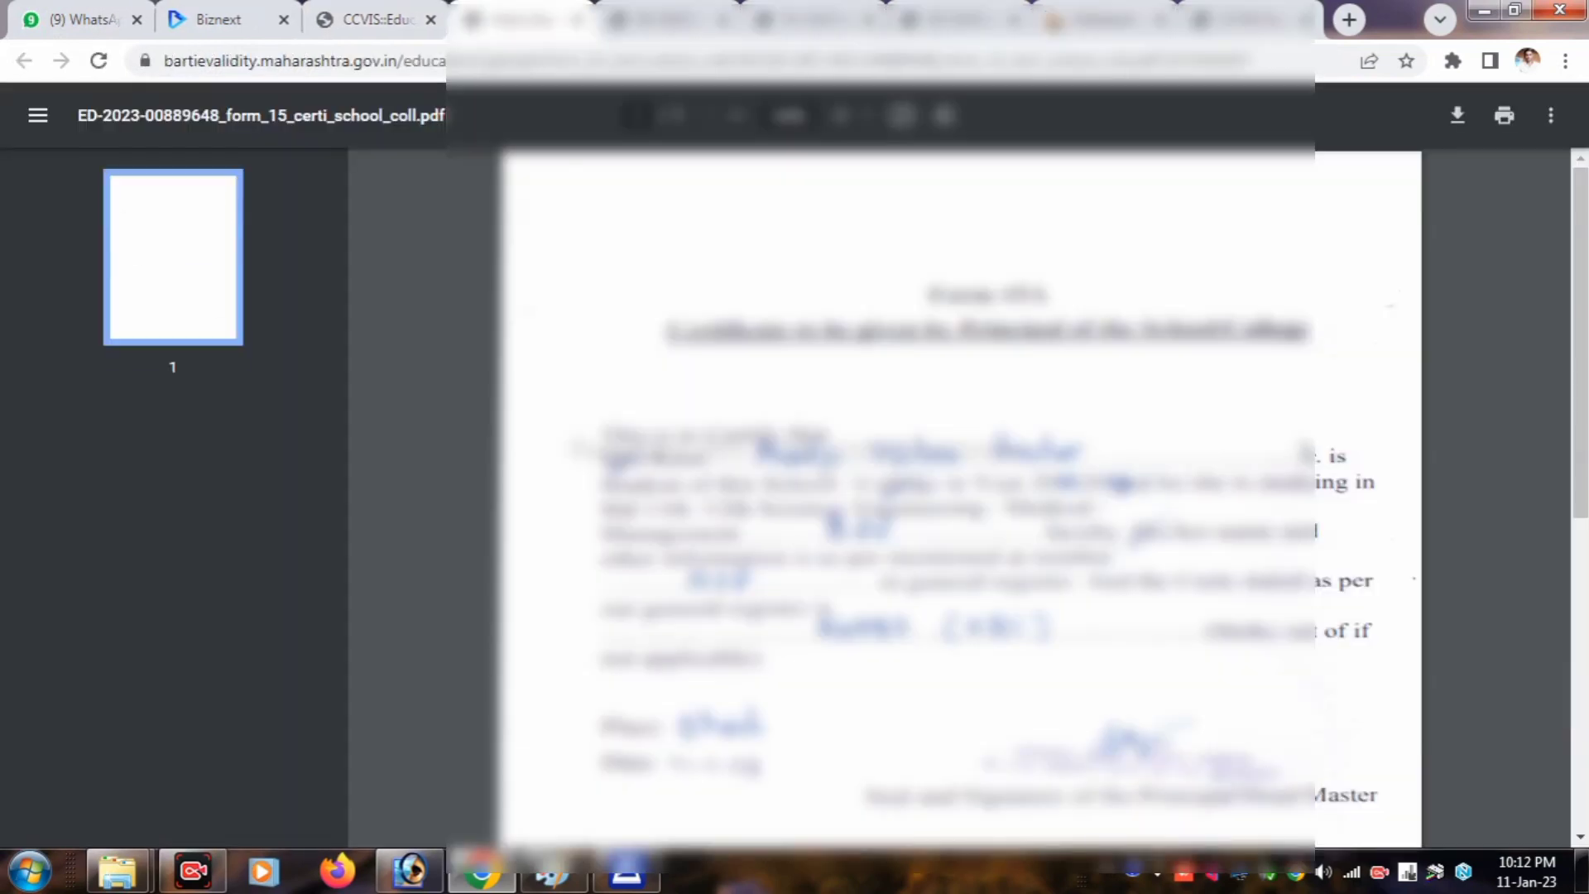
{"action": "scroll", "coordinate": [960, 497], "scroll_direction": "down", "scroll_amount": 6}
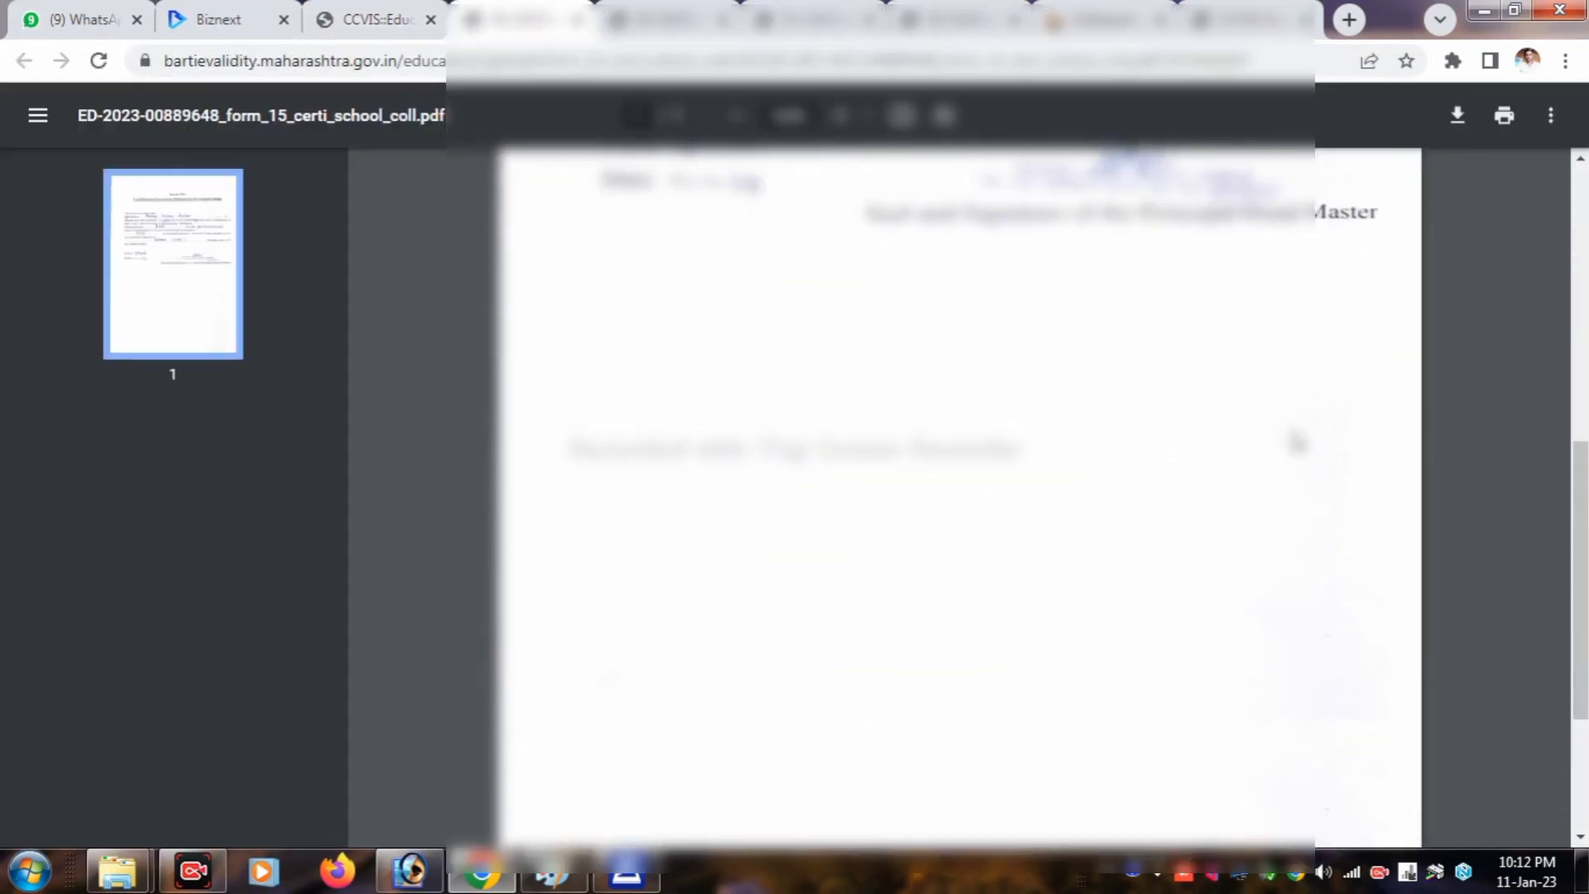
{"action": "scroll", "coordinate": [960, 497], "scroll_direction": "up", "scroll_amount": 7}
{"action": "left_click", "coordinate": [370, 12]}
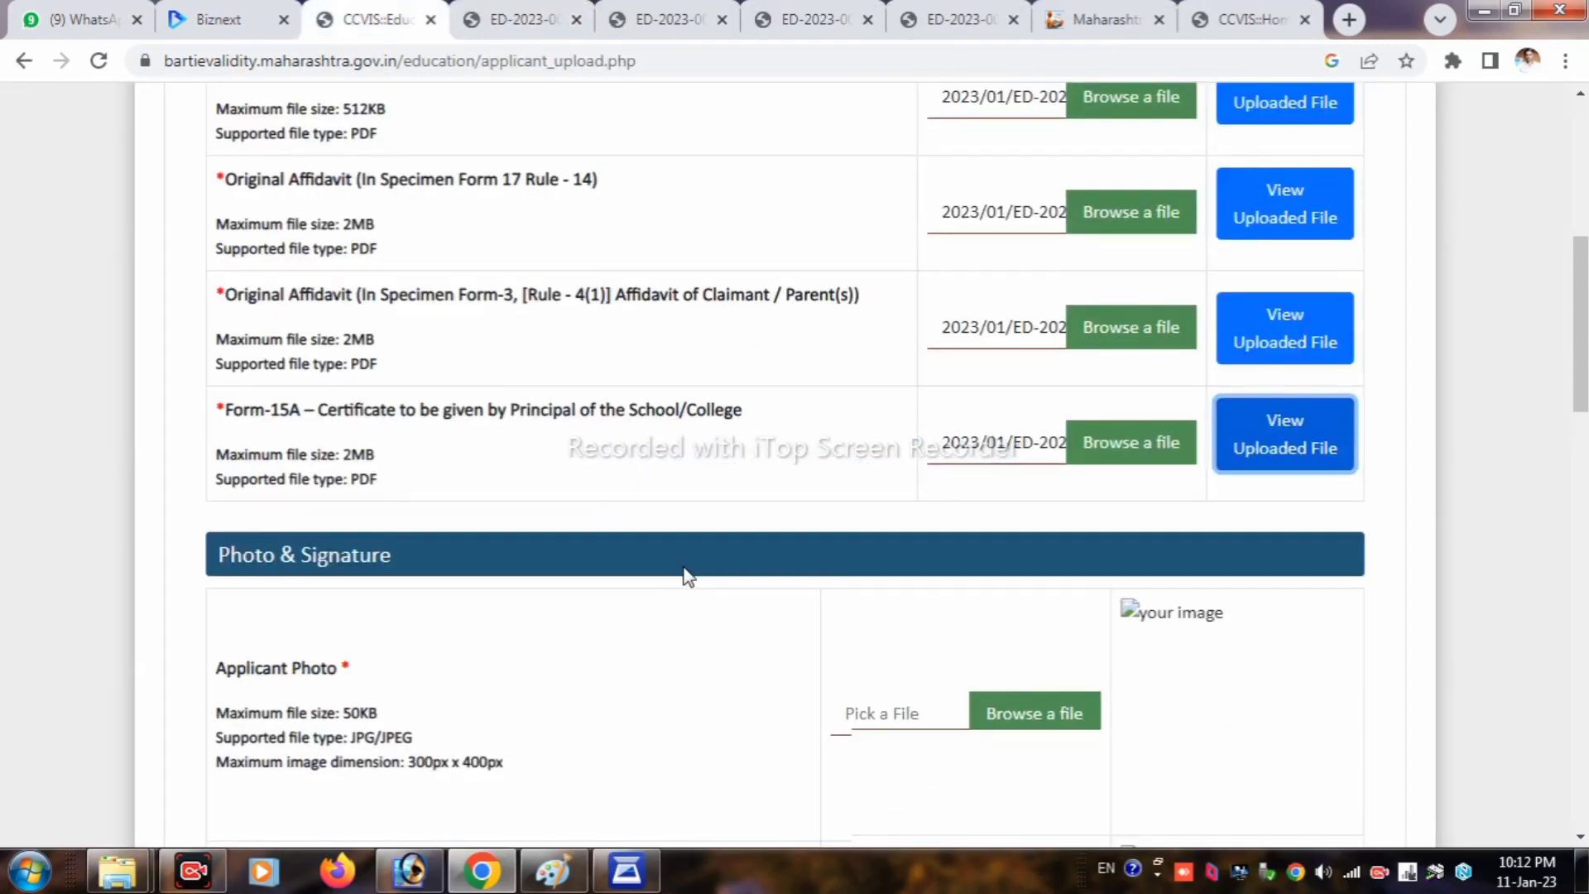
{"action": "scroll", "coordinate": [685, 569], "scroll_direction": "down", "scroll_amount": 1}
{"action": "mouse_move", "coordinate": [399, 447]}
{"action": "left_mouse_down"}
{"action": "mouse_move", "coordinate": [212, 436]}
{"action": "mouse_move", "coordinate": [338, 441]}
{"action": "mouse_move", "coordinate": [336, 486]}
{"action": "mouse_move", "coordinate": [307, 494]}
{"action": "left_mouse_up"}
{"action": "scroll", "coordinate": [496, 534], "scroll_direction": "down", "scroll_amount": 1}
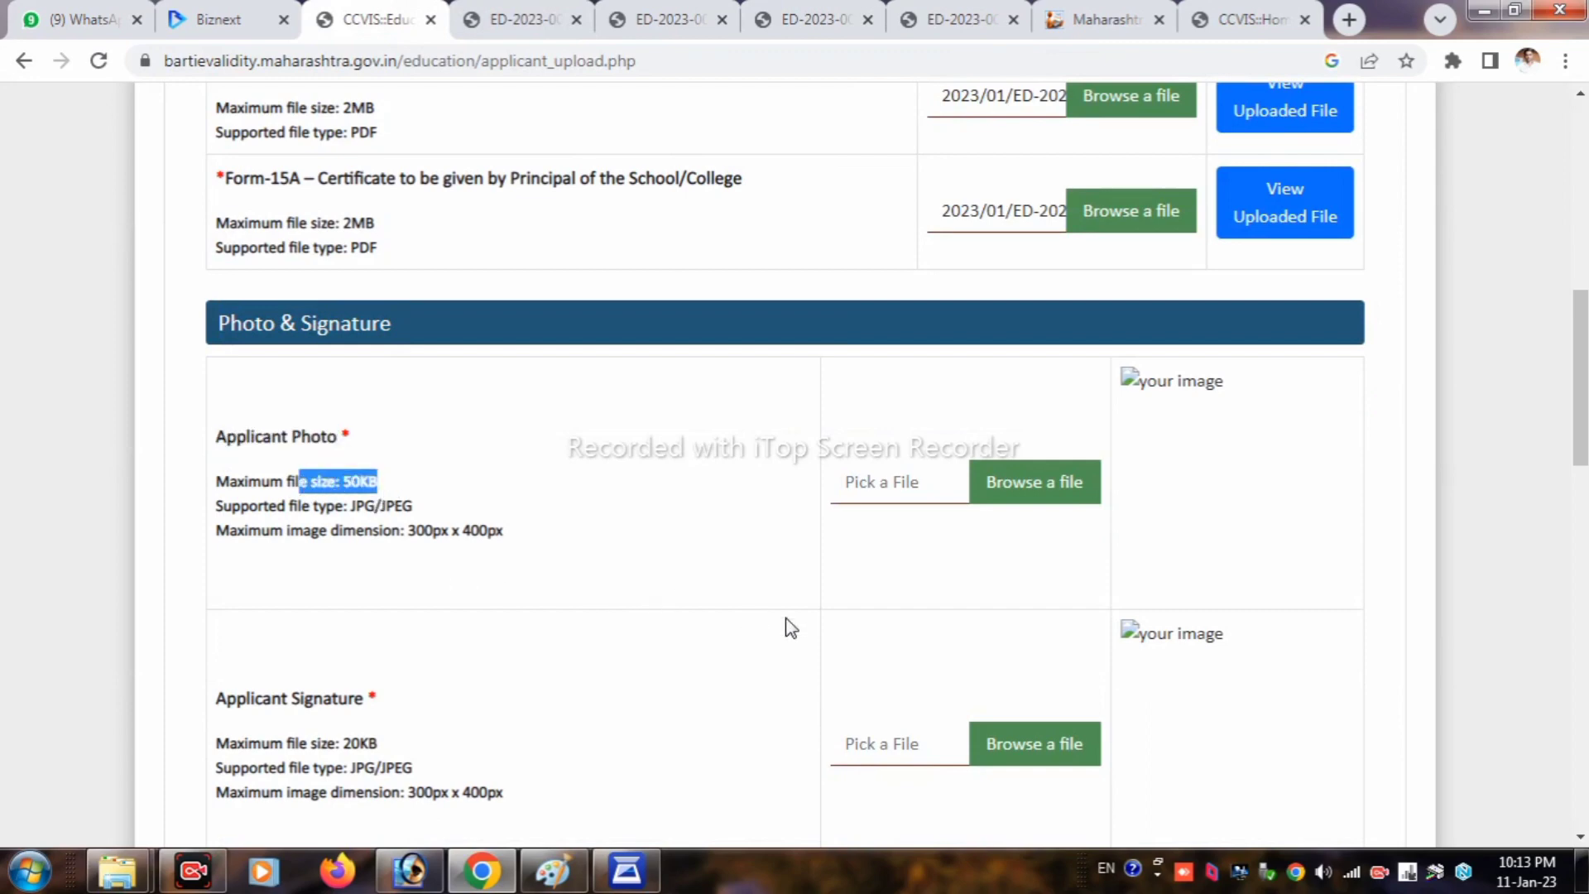
Step: Upload the applicant's portrait JPEG as the Applicant Photo
{"action": "left_click", "coordinate": [868, 488]}
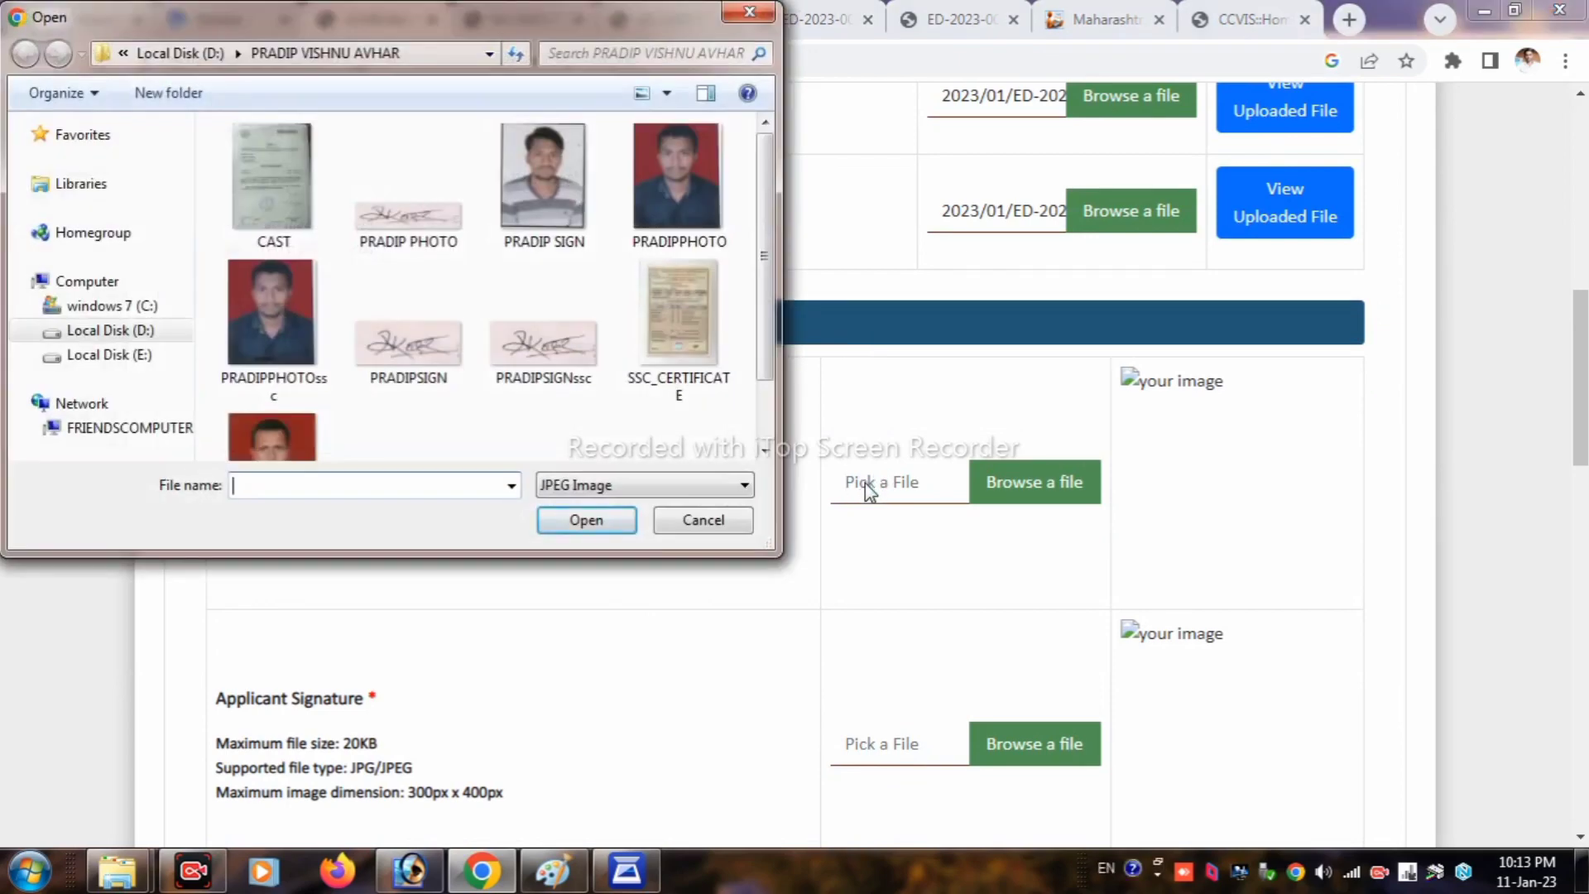
{"action": "left_click", "coordinate": [551, 204]}
{"action": "left_click", "coordinate": [583, 523]}
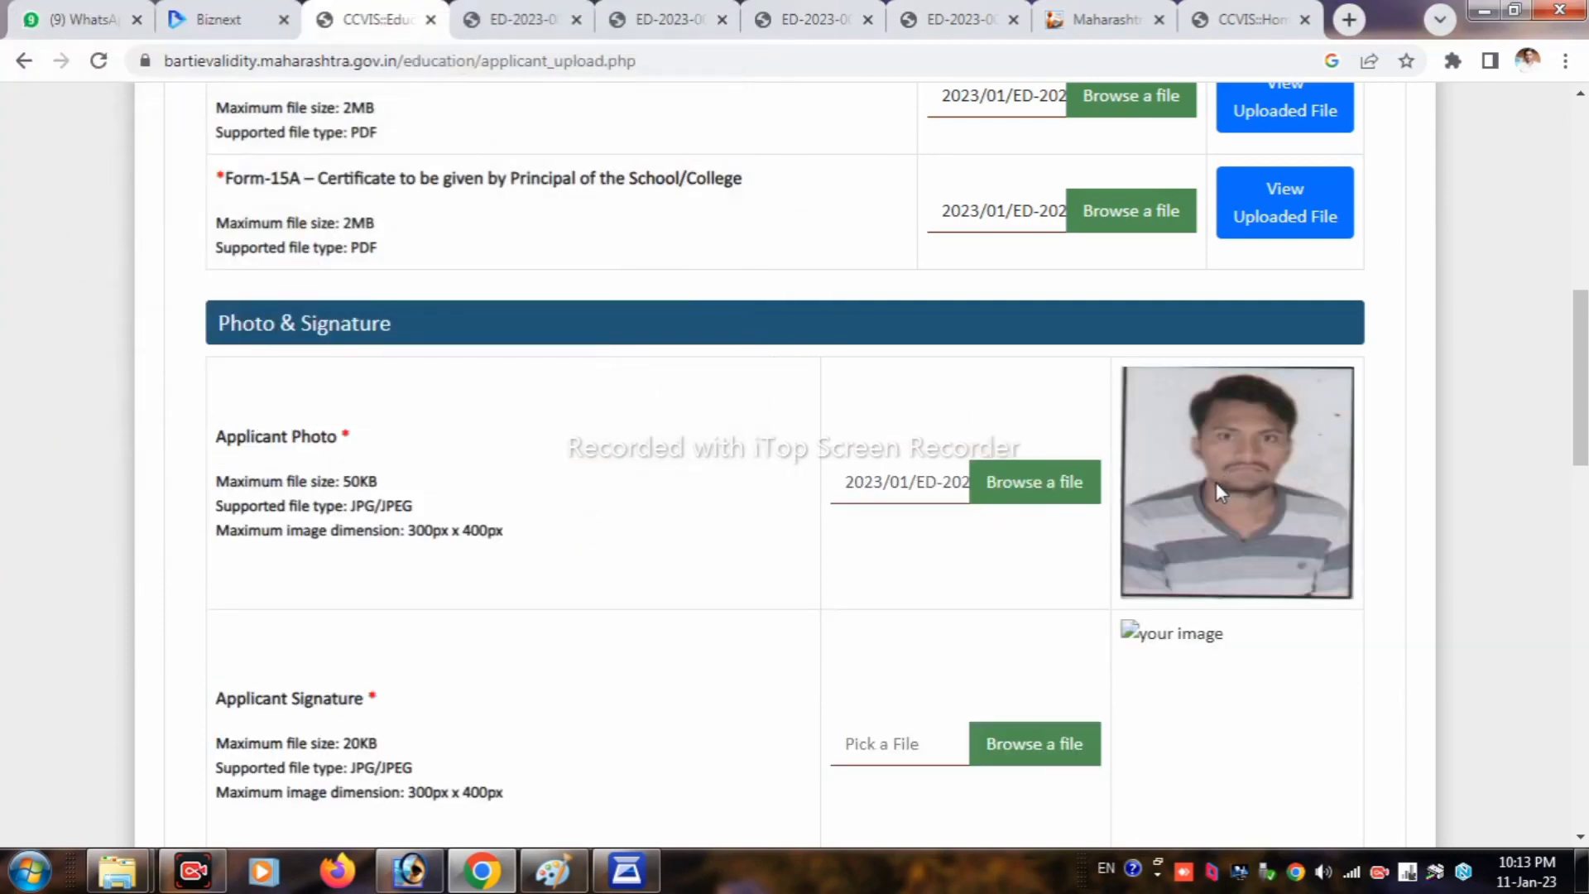
Step: Upload the applicant's signature JPEG (20KB, JPG/JPEG limit), dismissing the 20kb size error alert
{"action": "scroll", "coordinate": [878, 617], "scroll_direction": "down", "scroll_amount": 3}
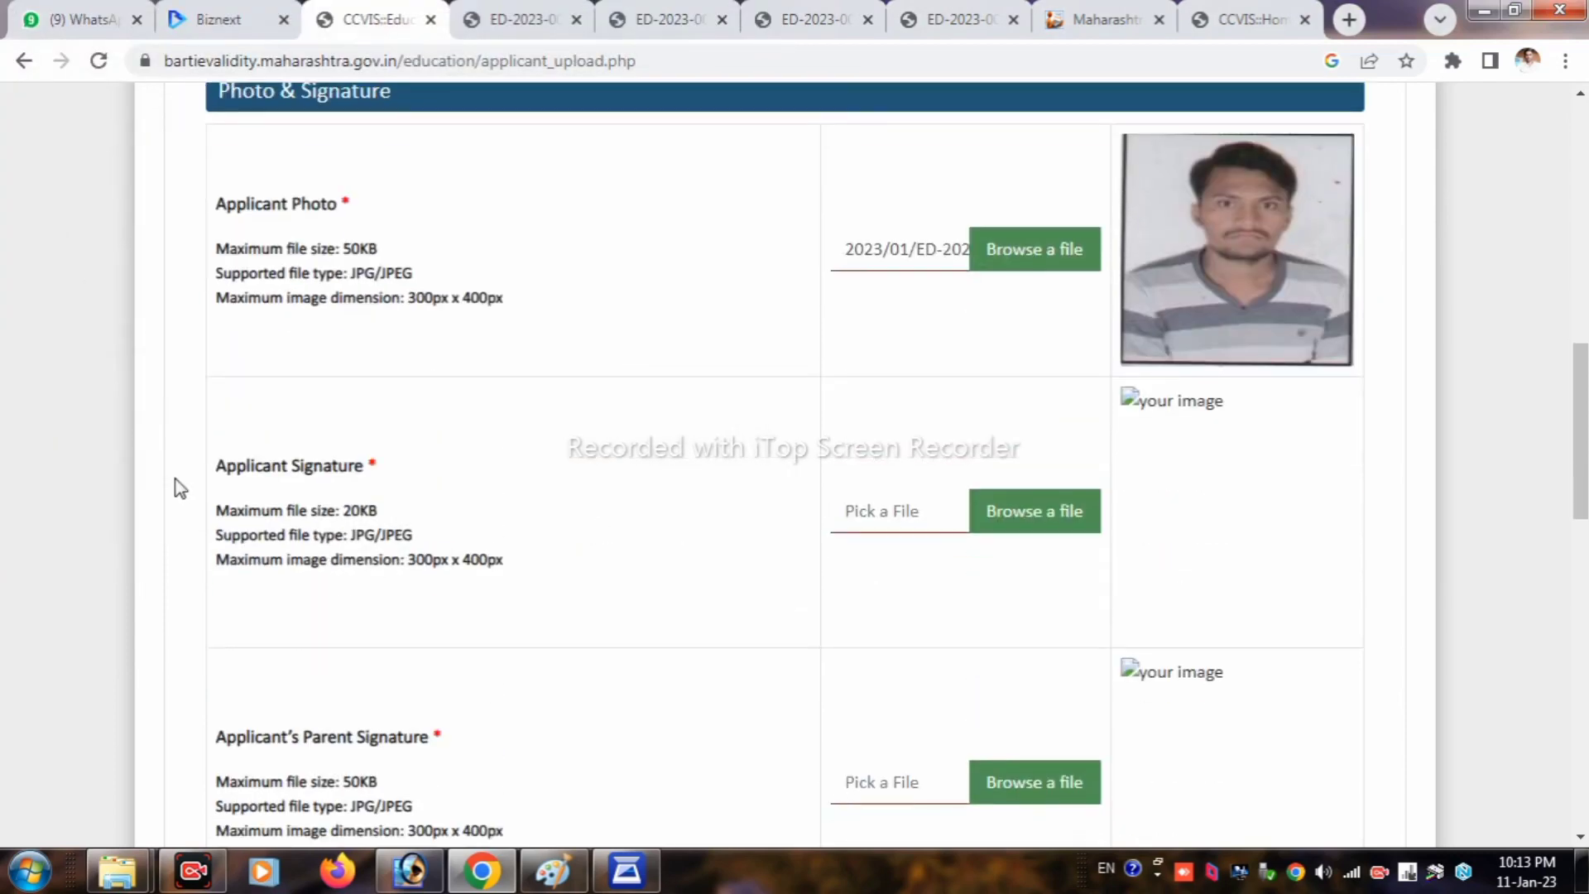
{"action": "mouse_move", "coordinate": [223, 459]}
{"action": "left_mouse_down"}
{"action": "mouse_move", "coordinate": [379, 465]}
{"action": "mouse_move", "coordinate": [382, 514]}
{"action": "mouse_move", "coordinate": [212, 522]}
{"action": "left_mouse_up"}
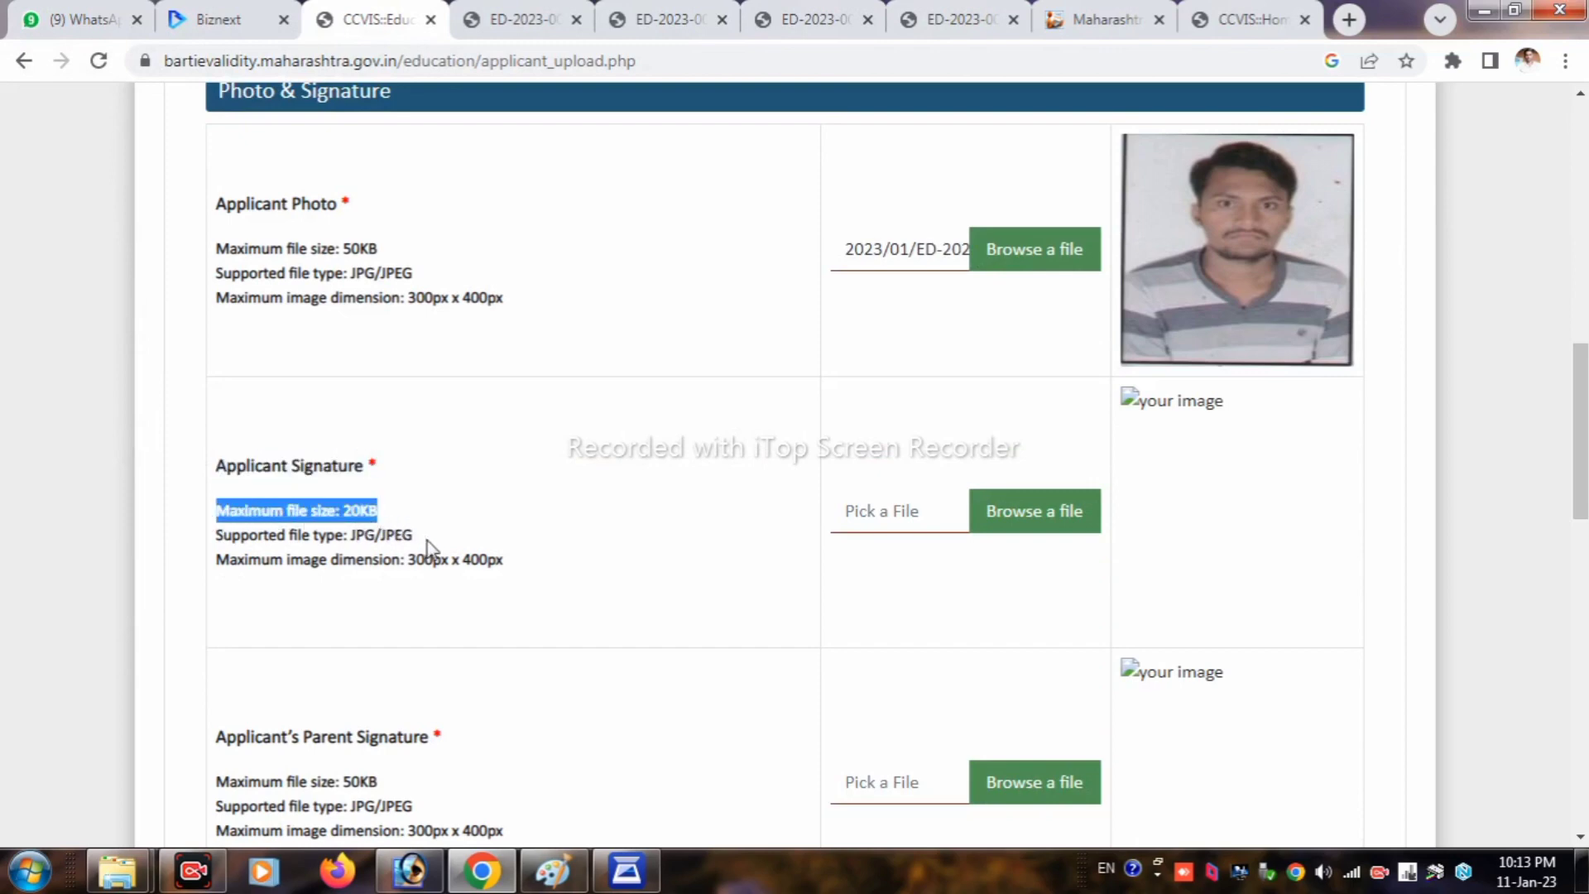
{"action": "left_click_drag", "start_coordinate": [416, 537], "coordinate": [227, 532]}
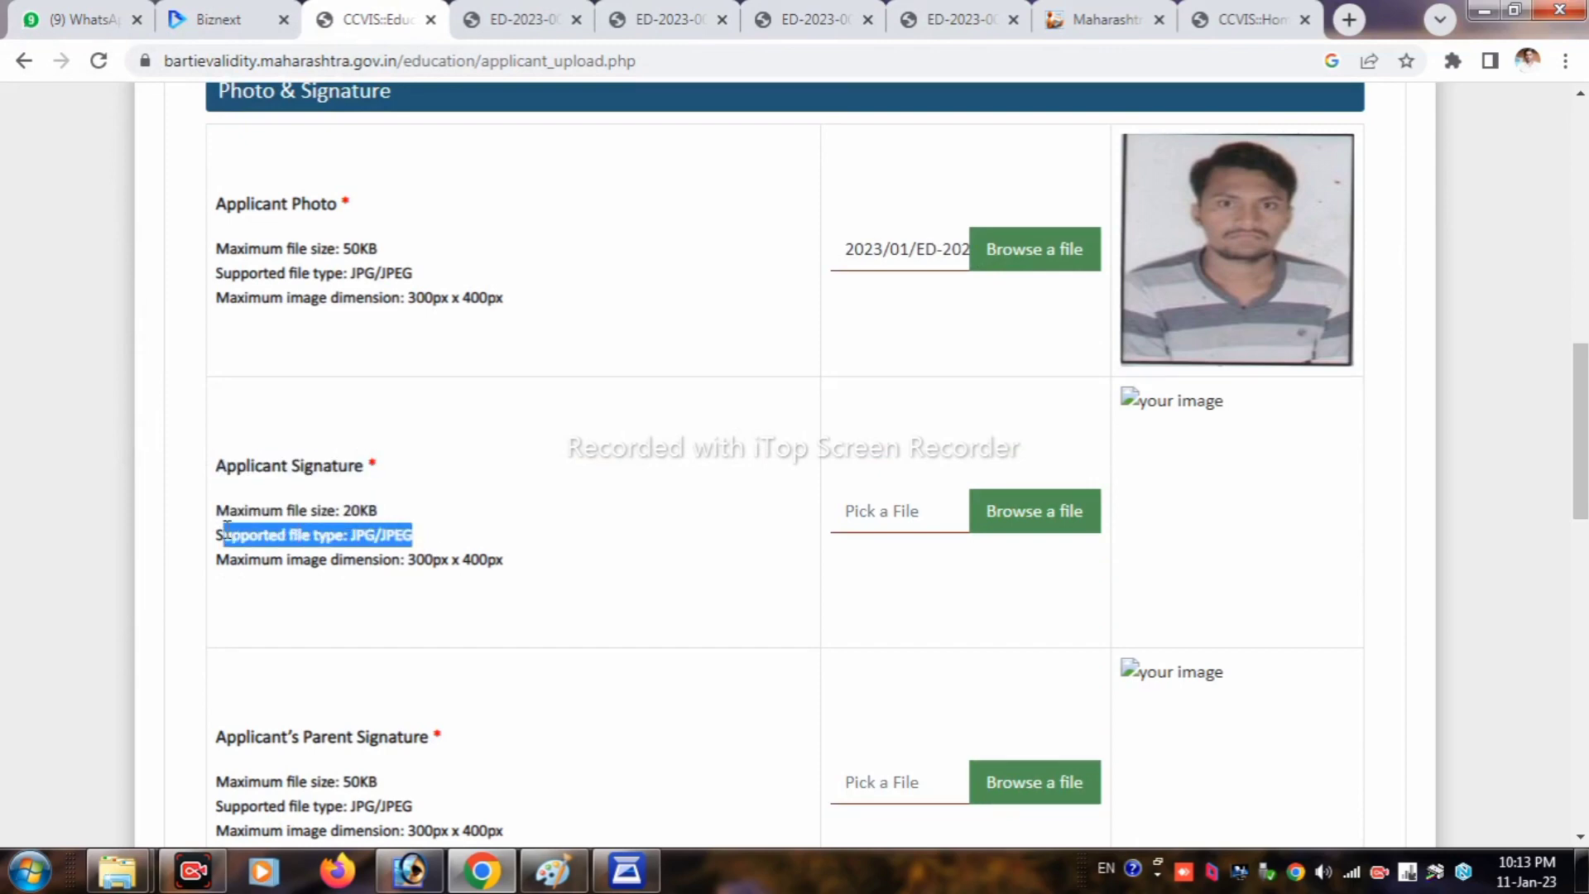
{"action": "left_click", "coordinate": [894, 514]}
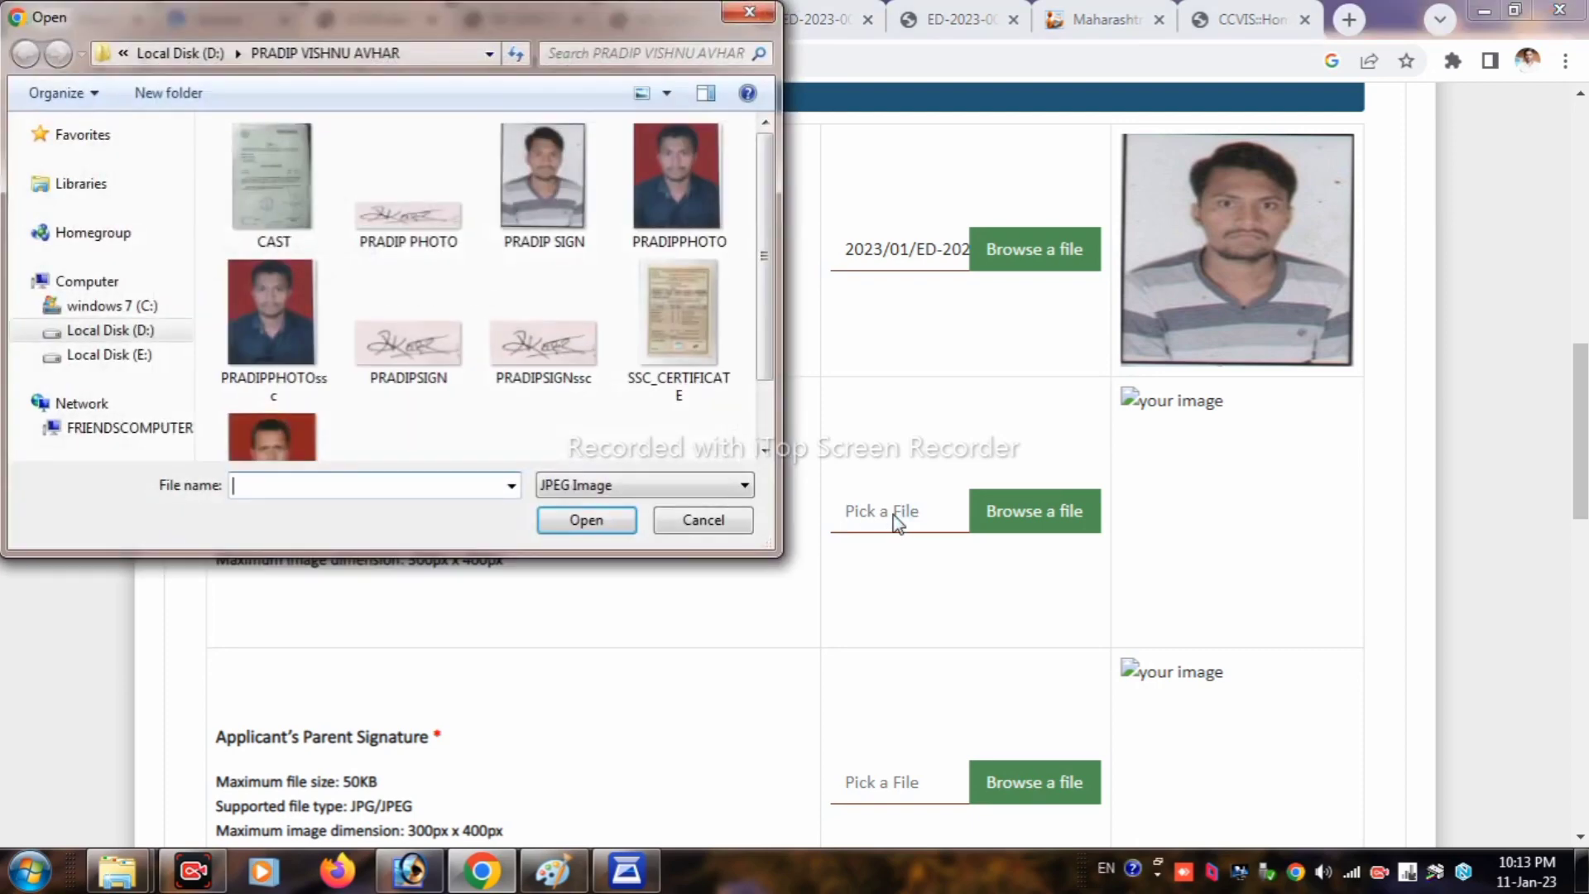
{"action": "left_click", "coordinate": [424, 350]}
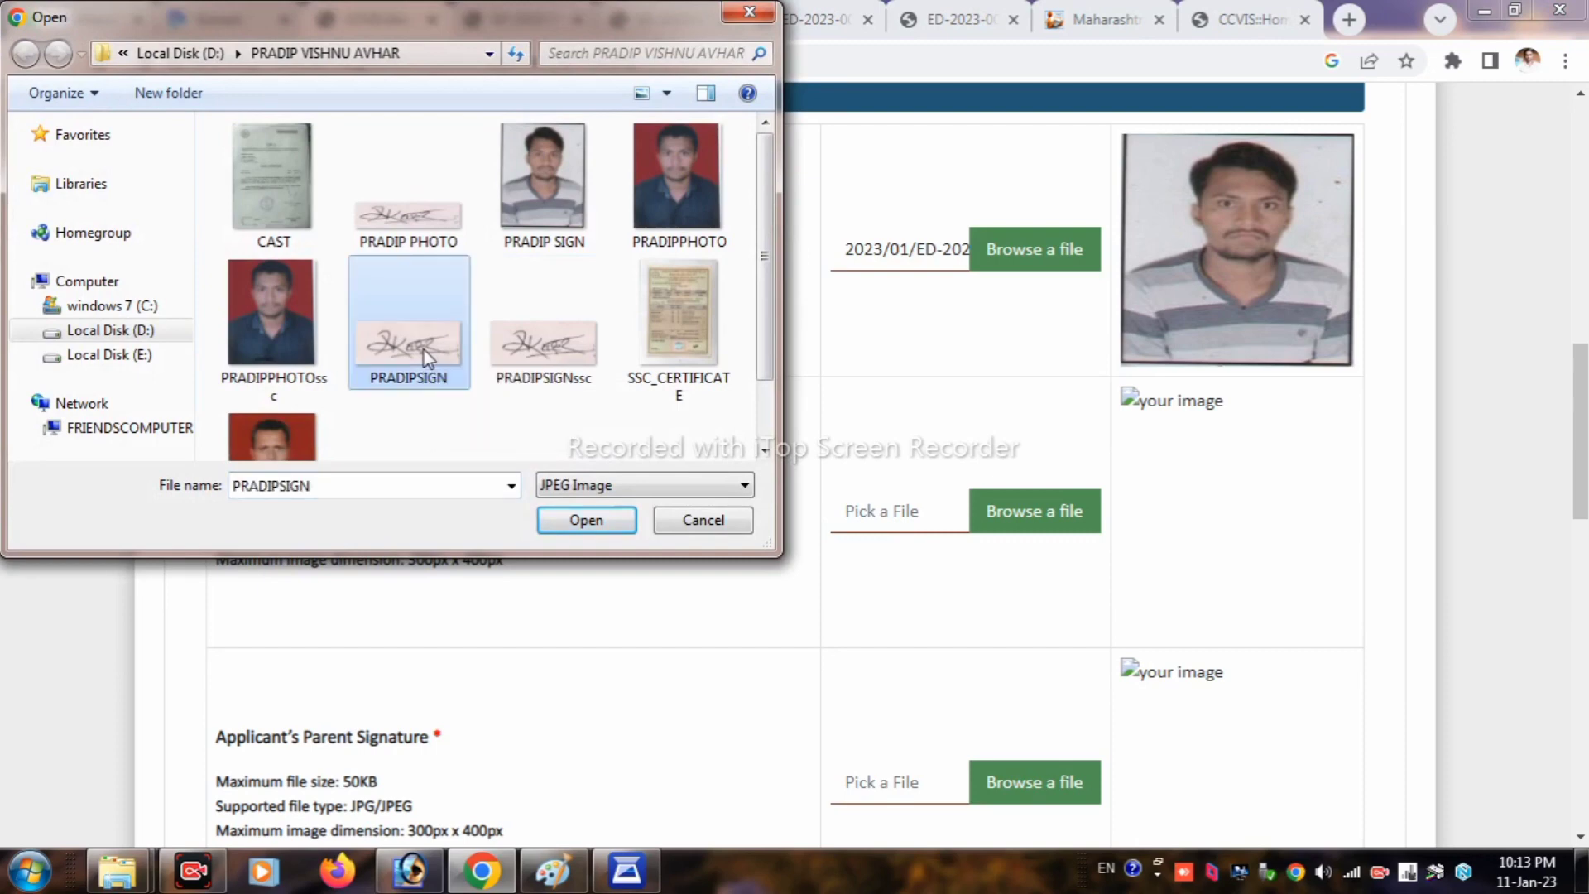
{"action": "left_click", "coordinate": [574, 520]}
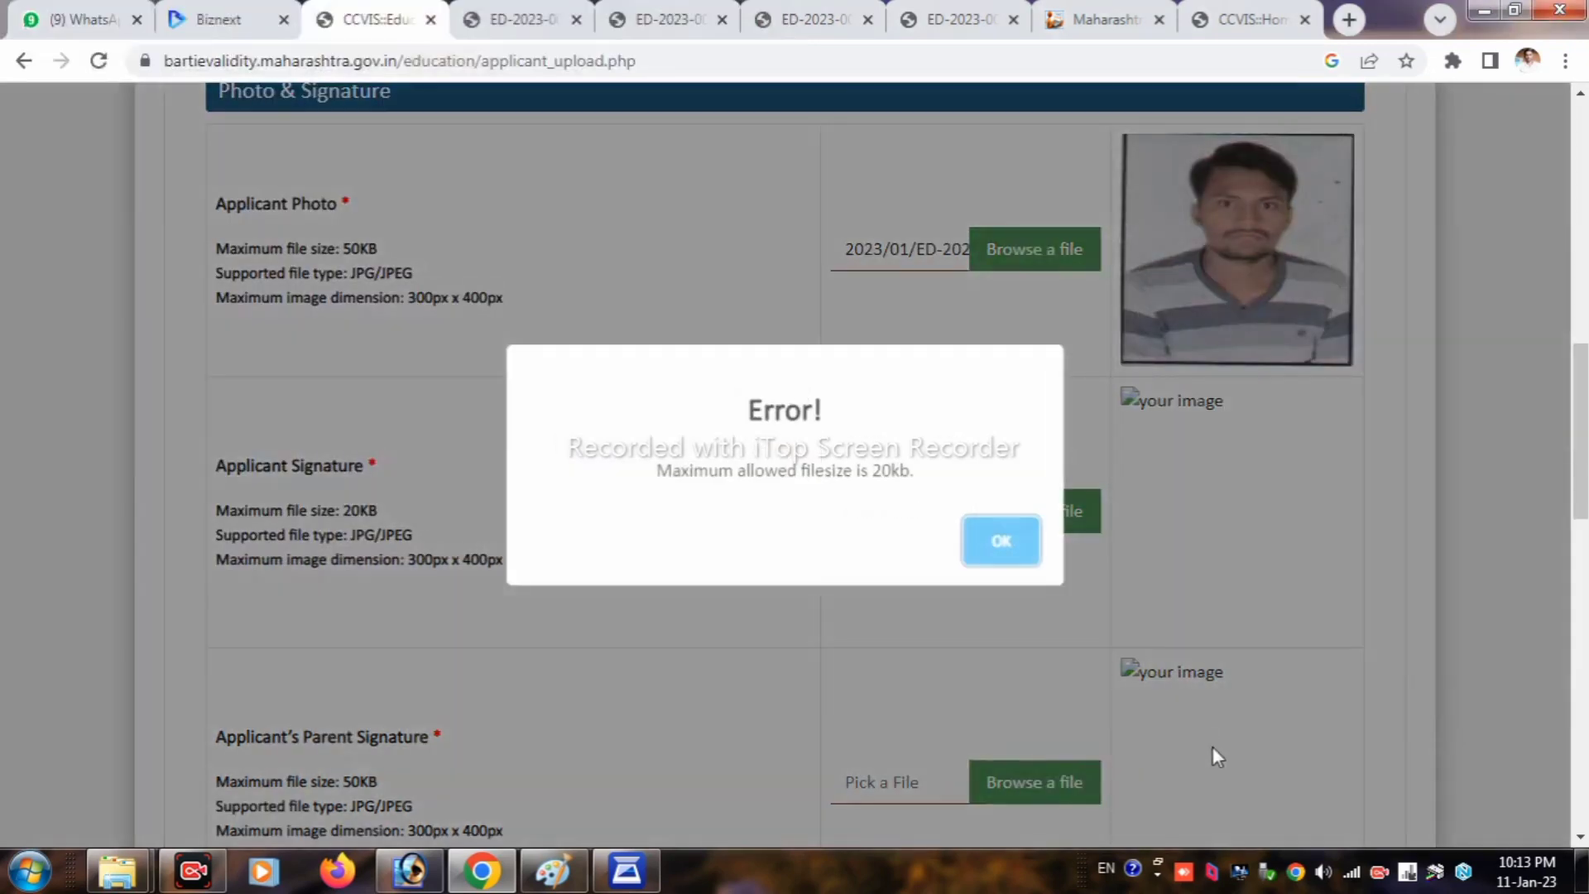
{"action": "left_click", "coordinate": [987, 533]}
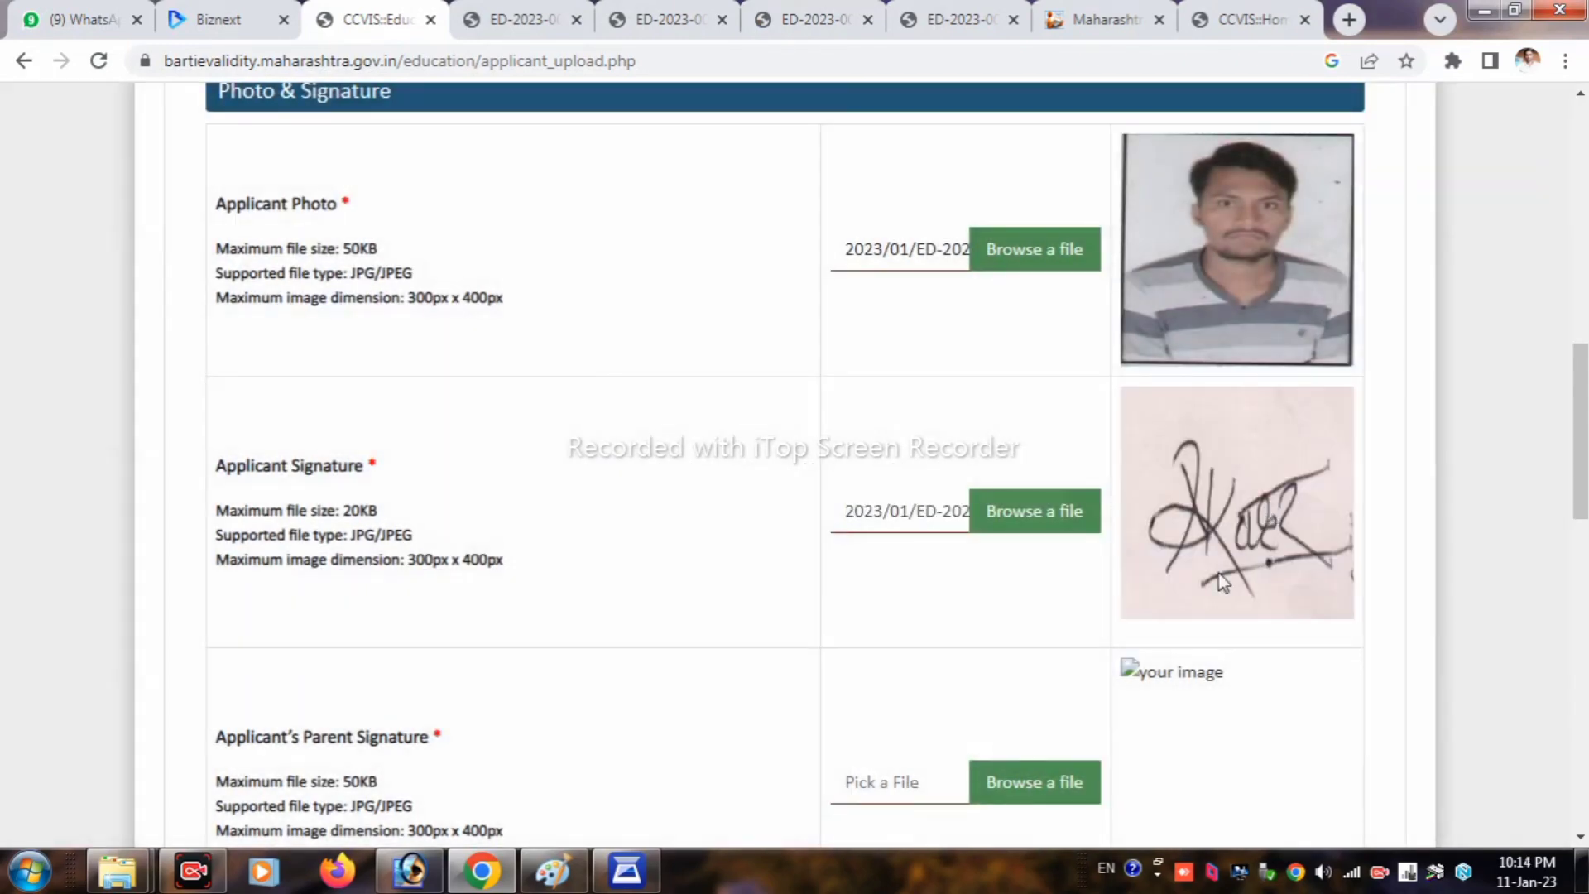
{"action": "scroll", "coordinate": [951, 610], "scroll_direction": "down", "scroll_amount": 2}
Step: Try uploading the parent's signature image and dismiss the resulting file-size error
{"action": "scroll", "coordinate": [869, 662], "scroll_direction": "down", "scroll_amount": 3}
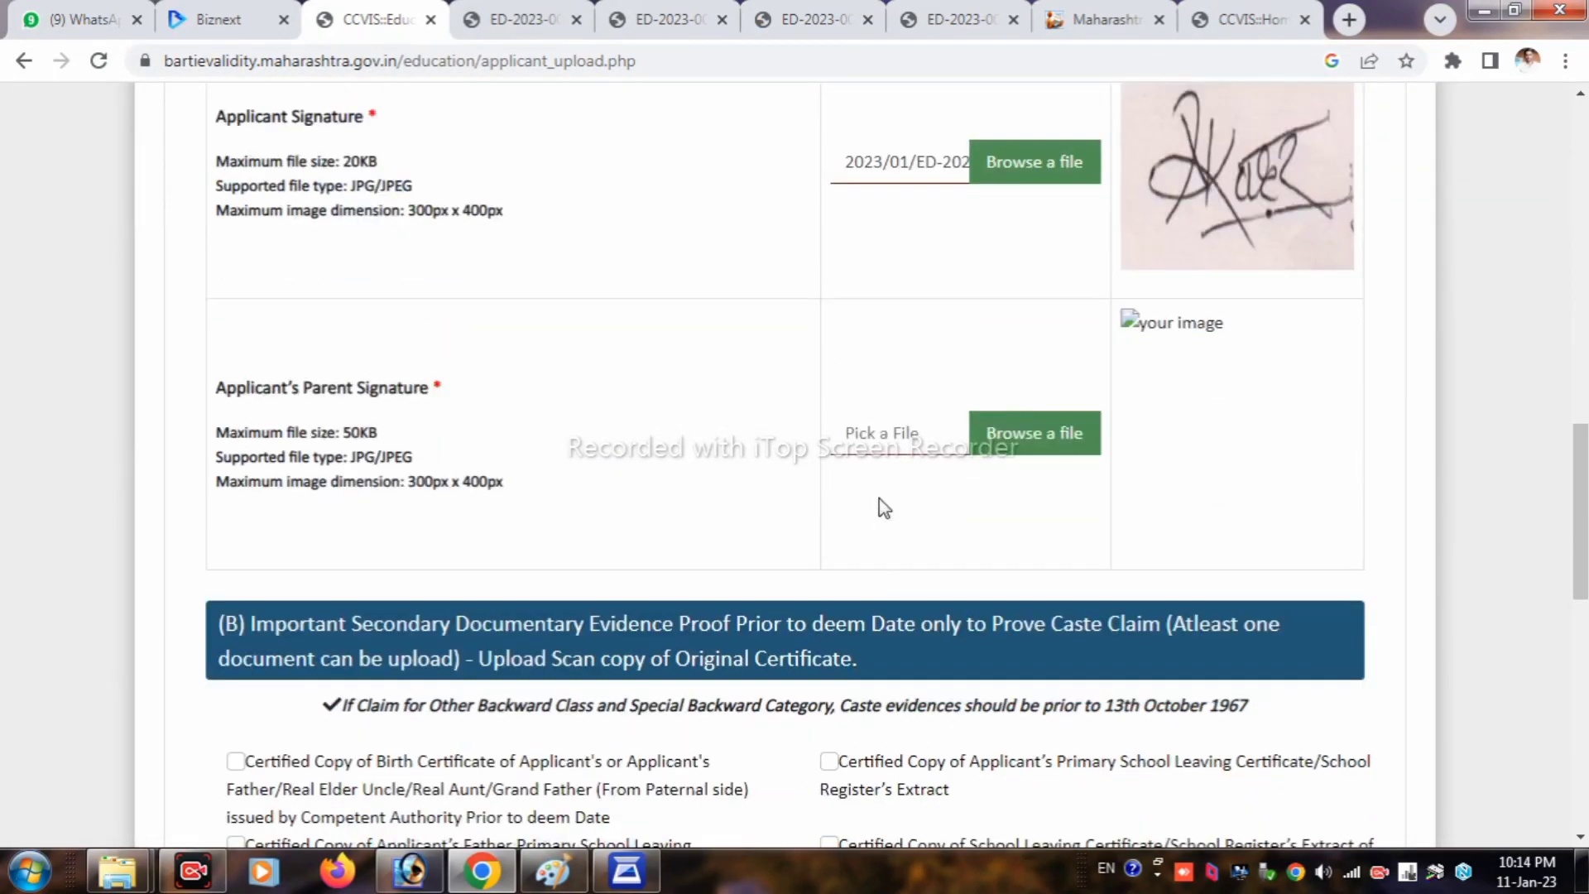
{"action": "mouse_move", "coordinate": [238, 389]}
{"action": "left_mouse_down"}
{"action": "mouse_move", "coordinate": [445, 403]}
{"action": "mouse_move", "coordinate": [336, 431]}
{"action": "left_mouse_up"}
{"action": "left_click_drag", "start_coordinate": [501, 490], "coordinate": [383, 486]}
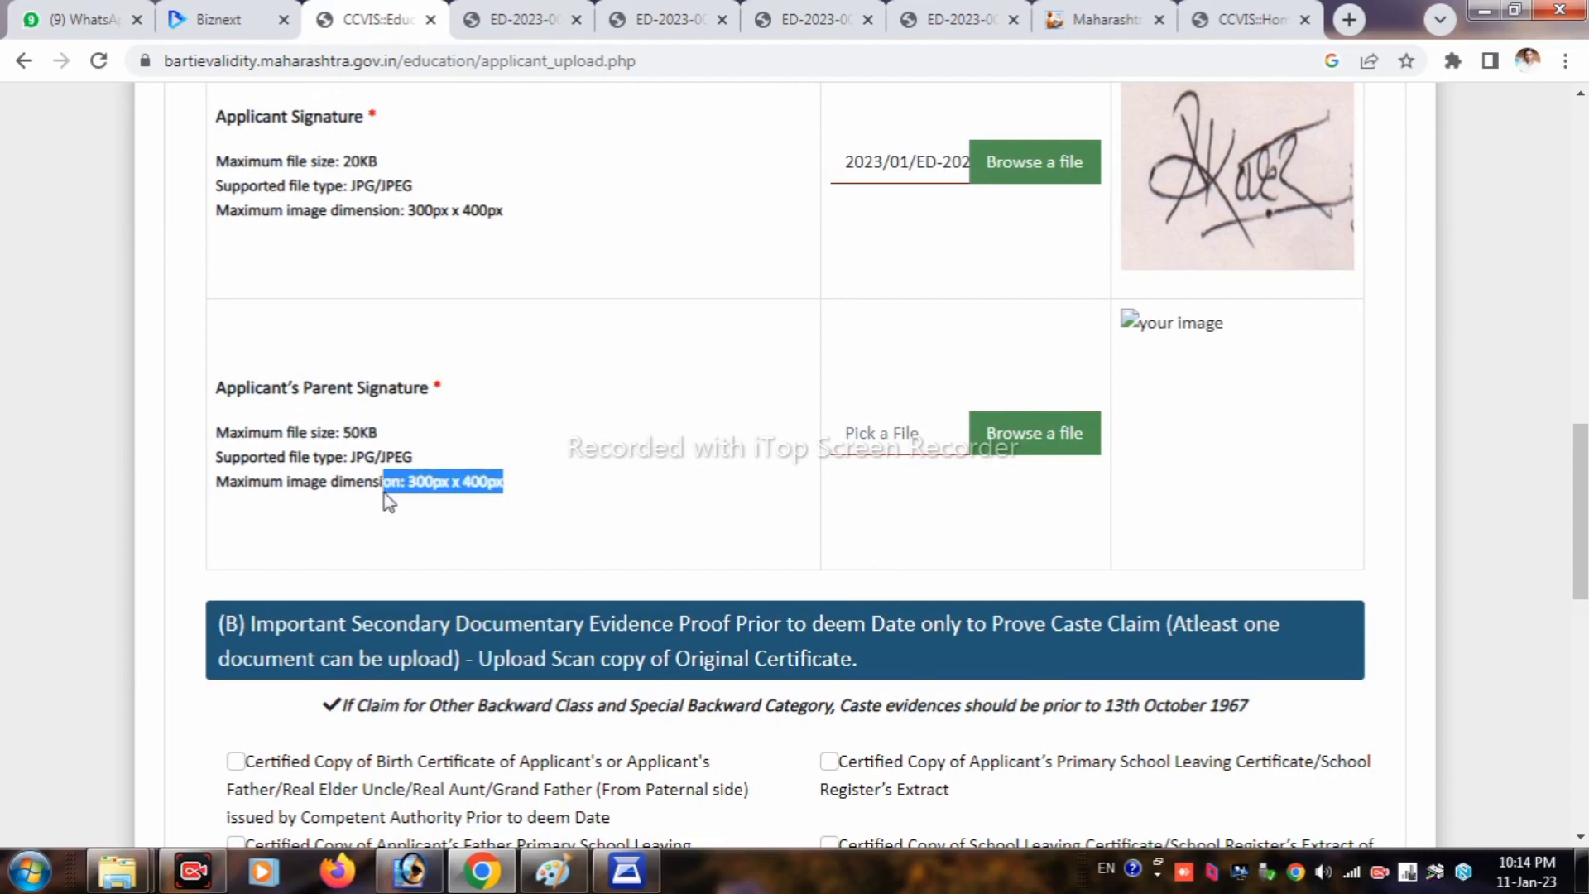
{"action": "left_click", "coordinate": [871, 445]}
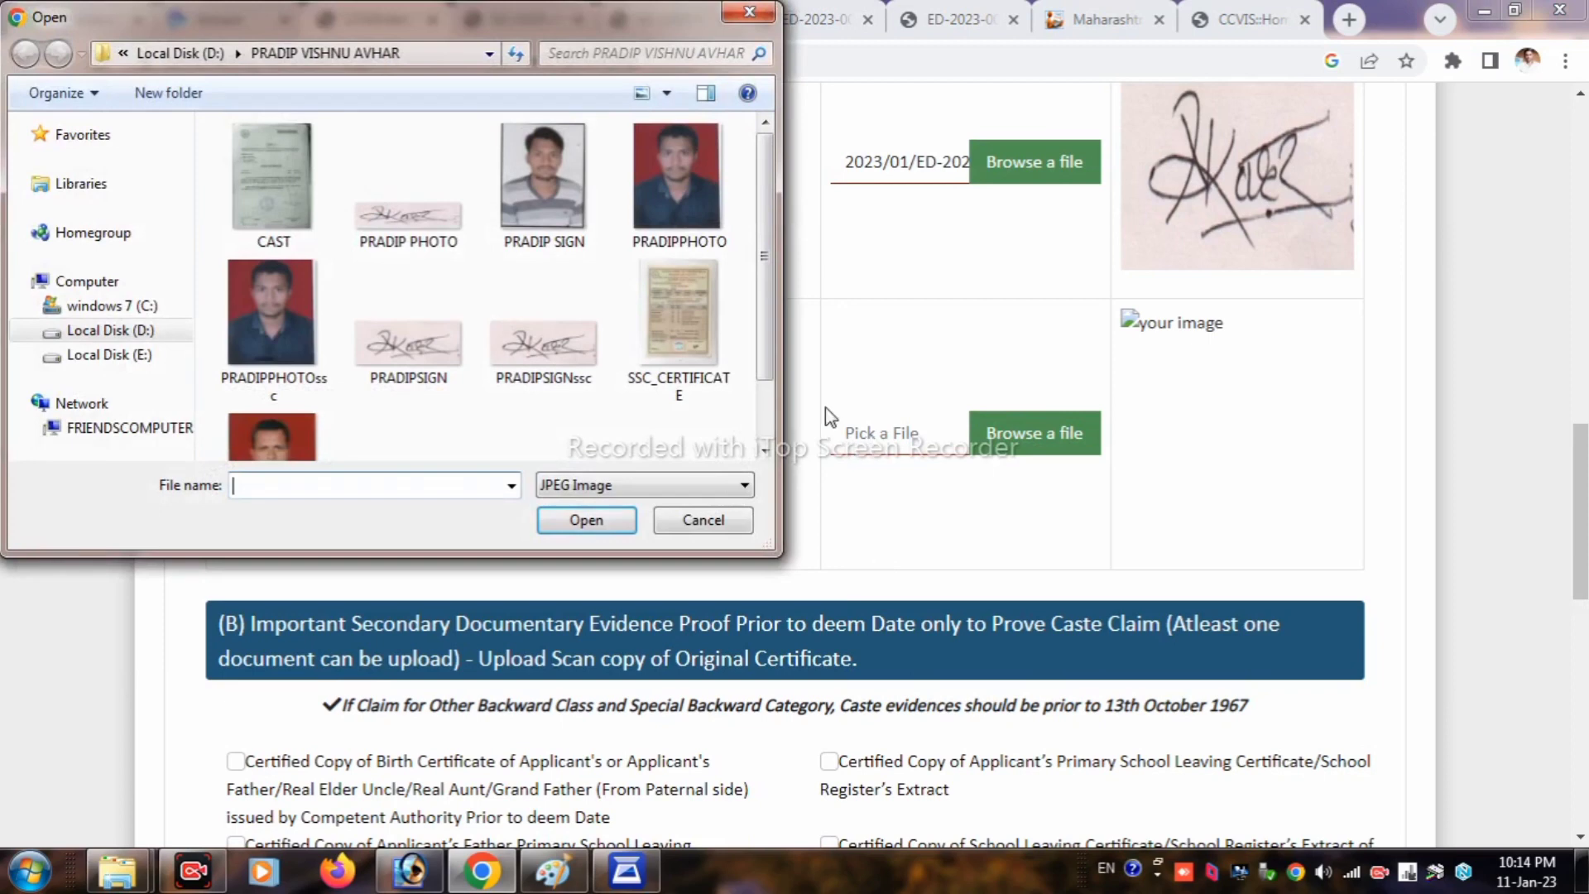
{"action": "left_click_drag", "start_coordinate": [768, 250], "coordinate": [771, 355]}
{"action": "left_click", "coordinate": [438, 428]}
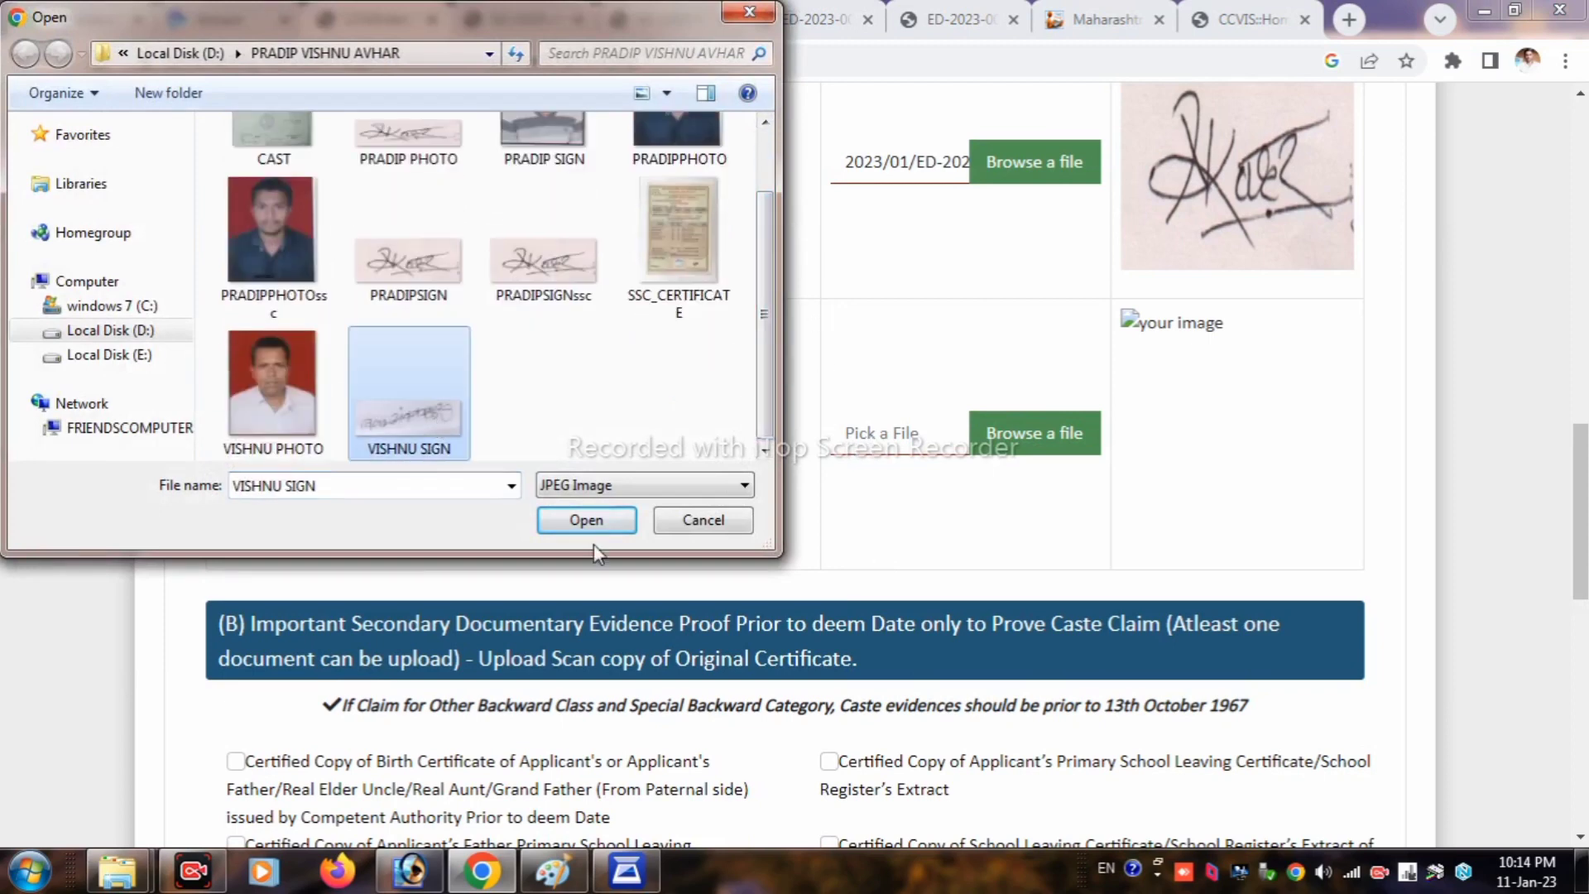
{"action": "left_click", "coordinate": [589, 520]}
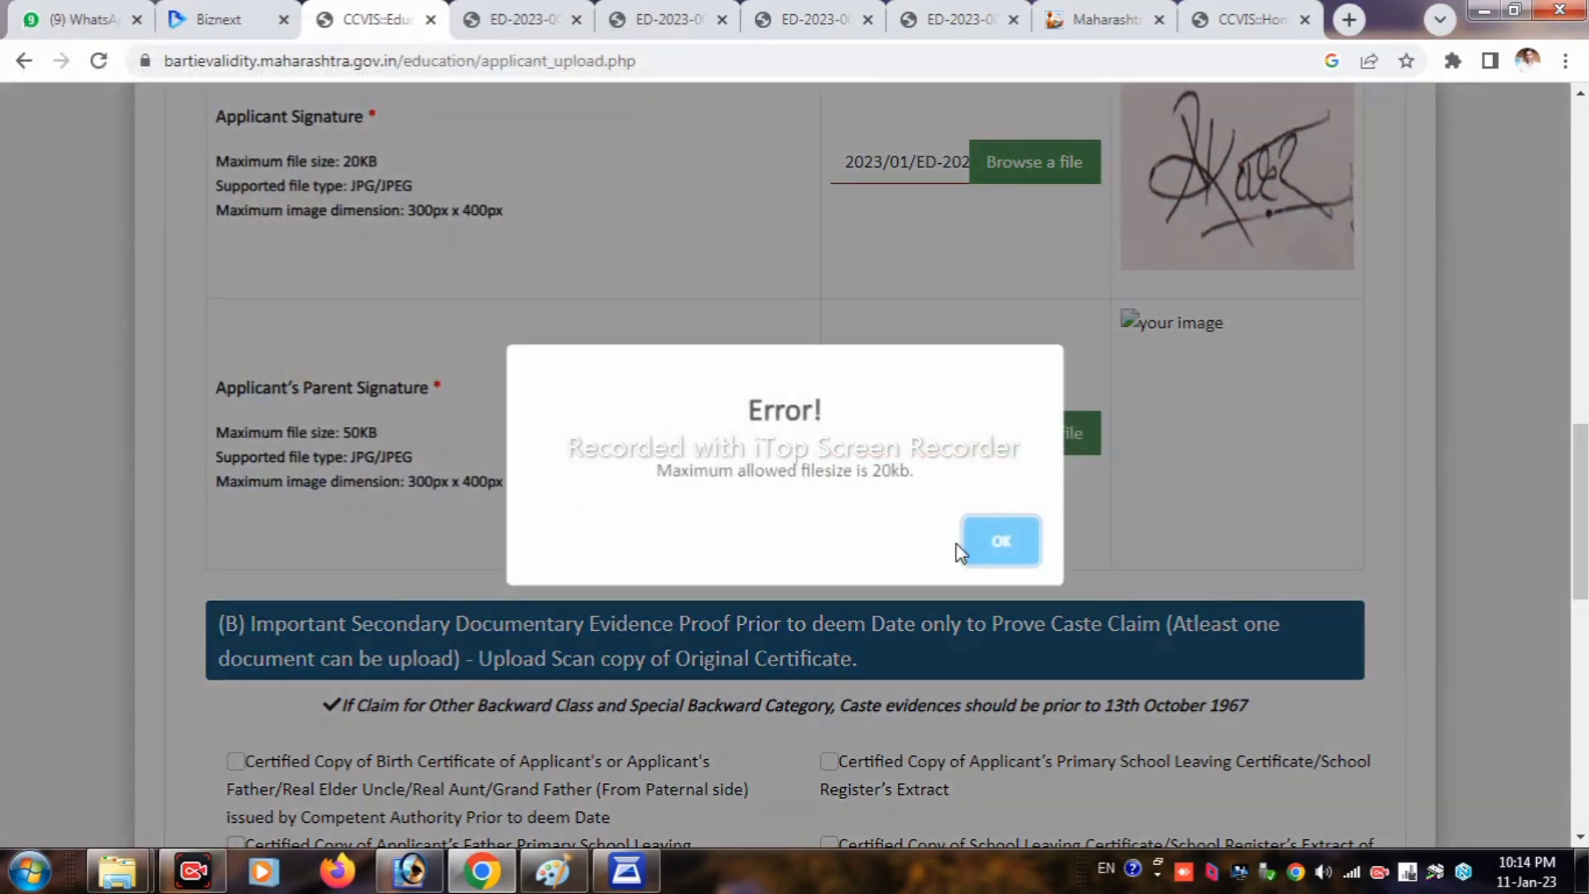
{"action": "left_click", "coordinate": [997, 544]}
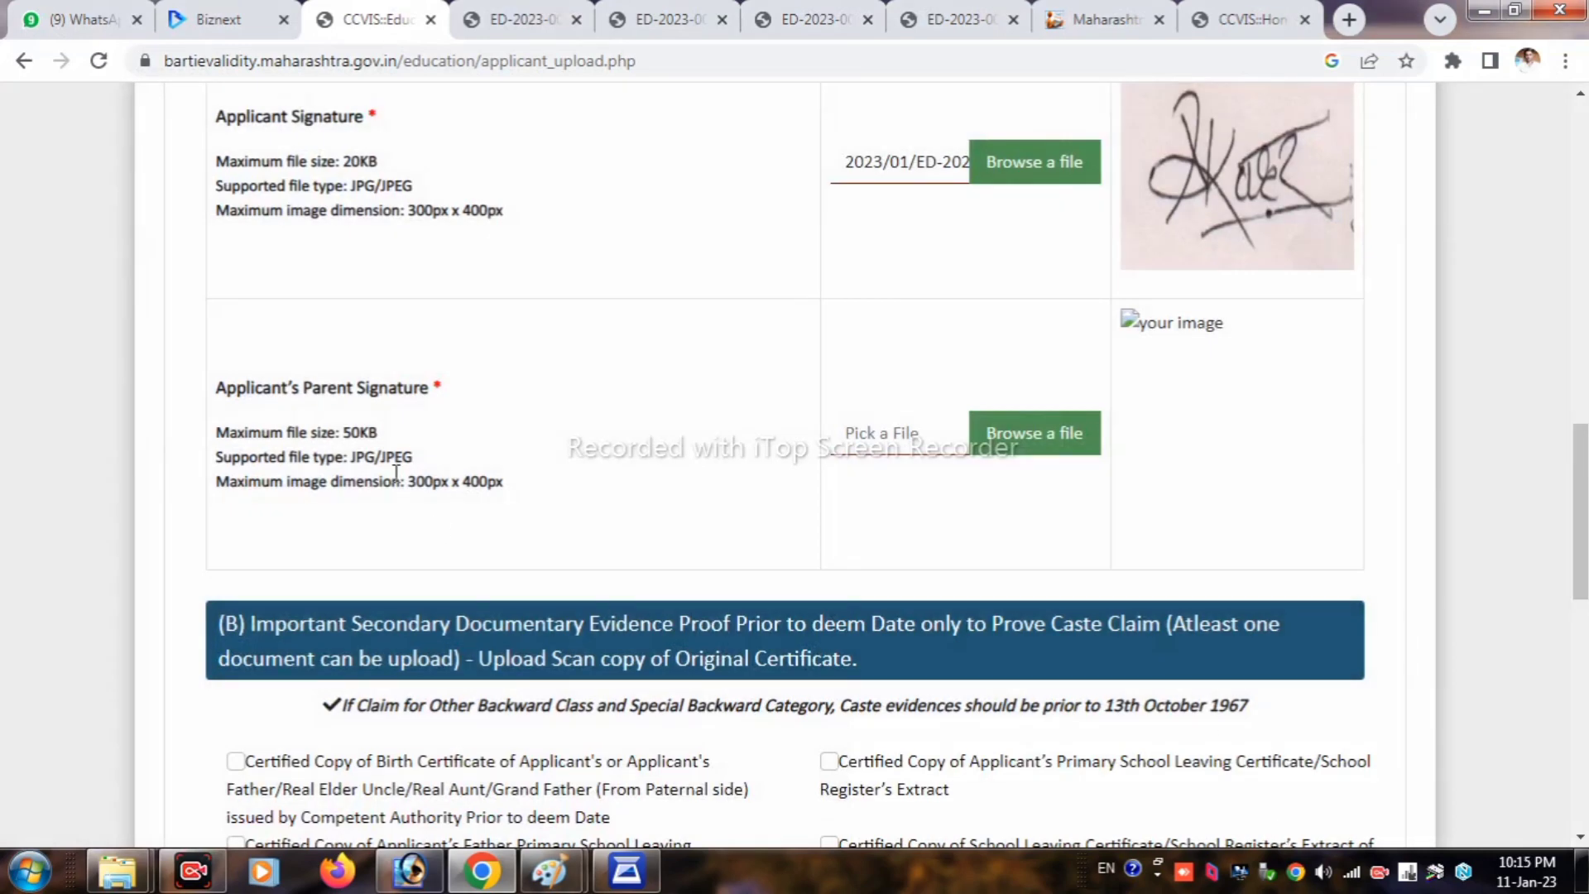
Step: Reselect and upload the parent's signature image within the 50KB limit
{"action": "left_click_drag", "start_coordinate": [379, 431], "coordinate": [370, 431]}
{"action": "left_click", "coordinate": [497, 488]}
{"action": "left_click", "coordinate": [867, 445]}
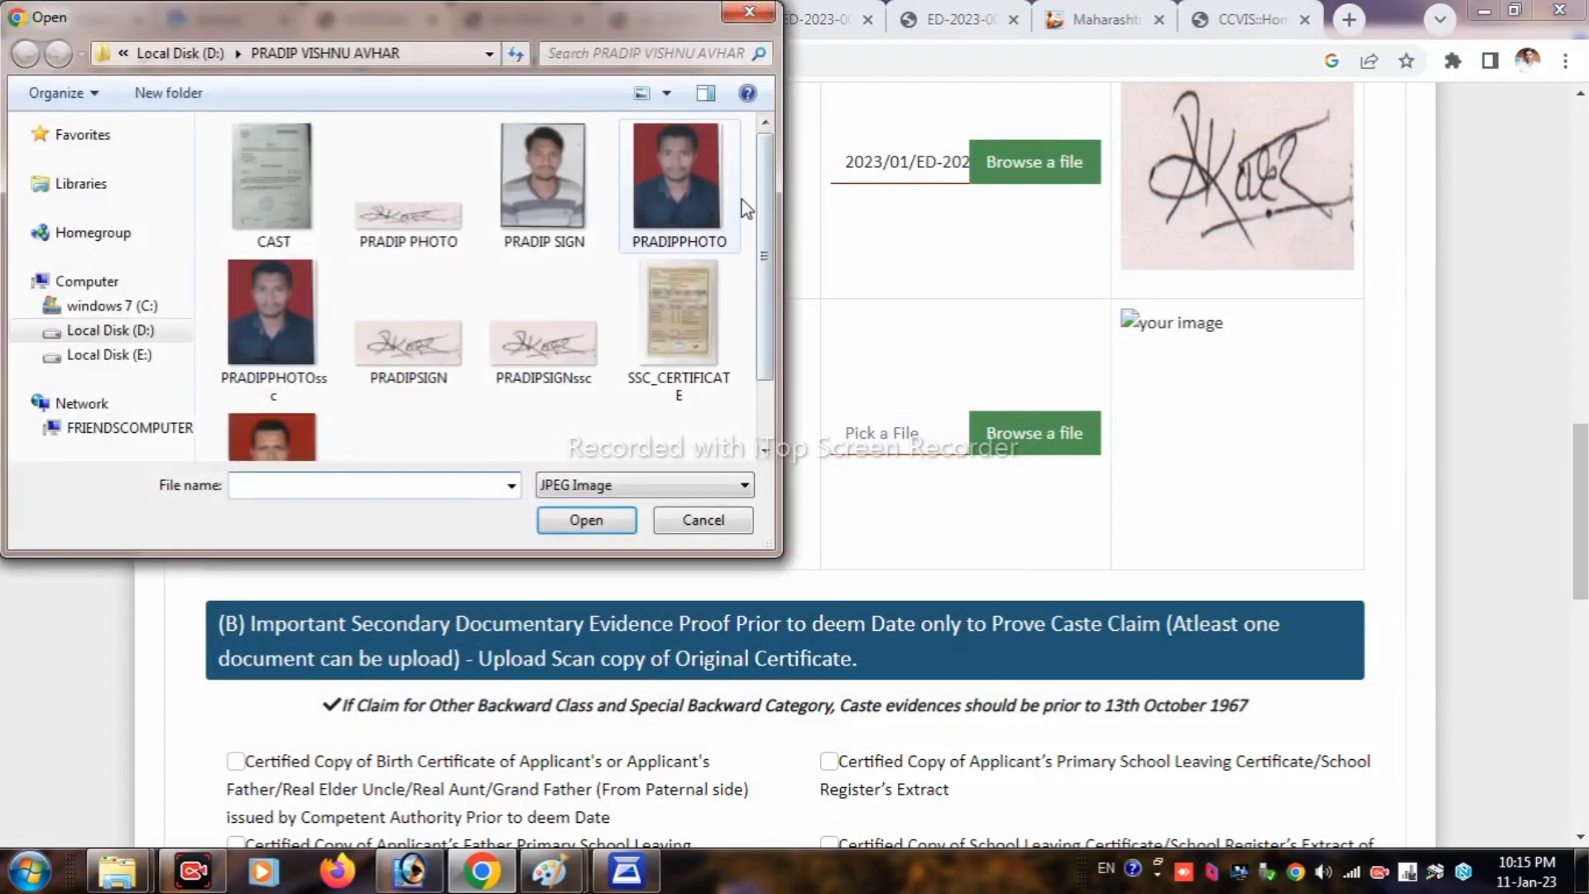
{"action": "scroll", "coordinate": [766, 315], "scroll_direction": "down", "scroll_amount": 1}
{"action": "left_click", "coordinate": [408, 418]}
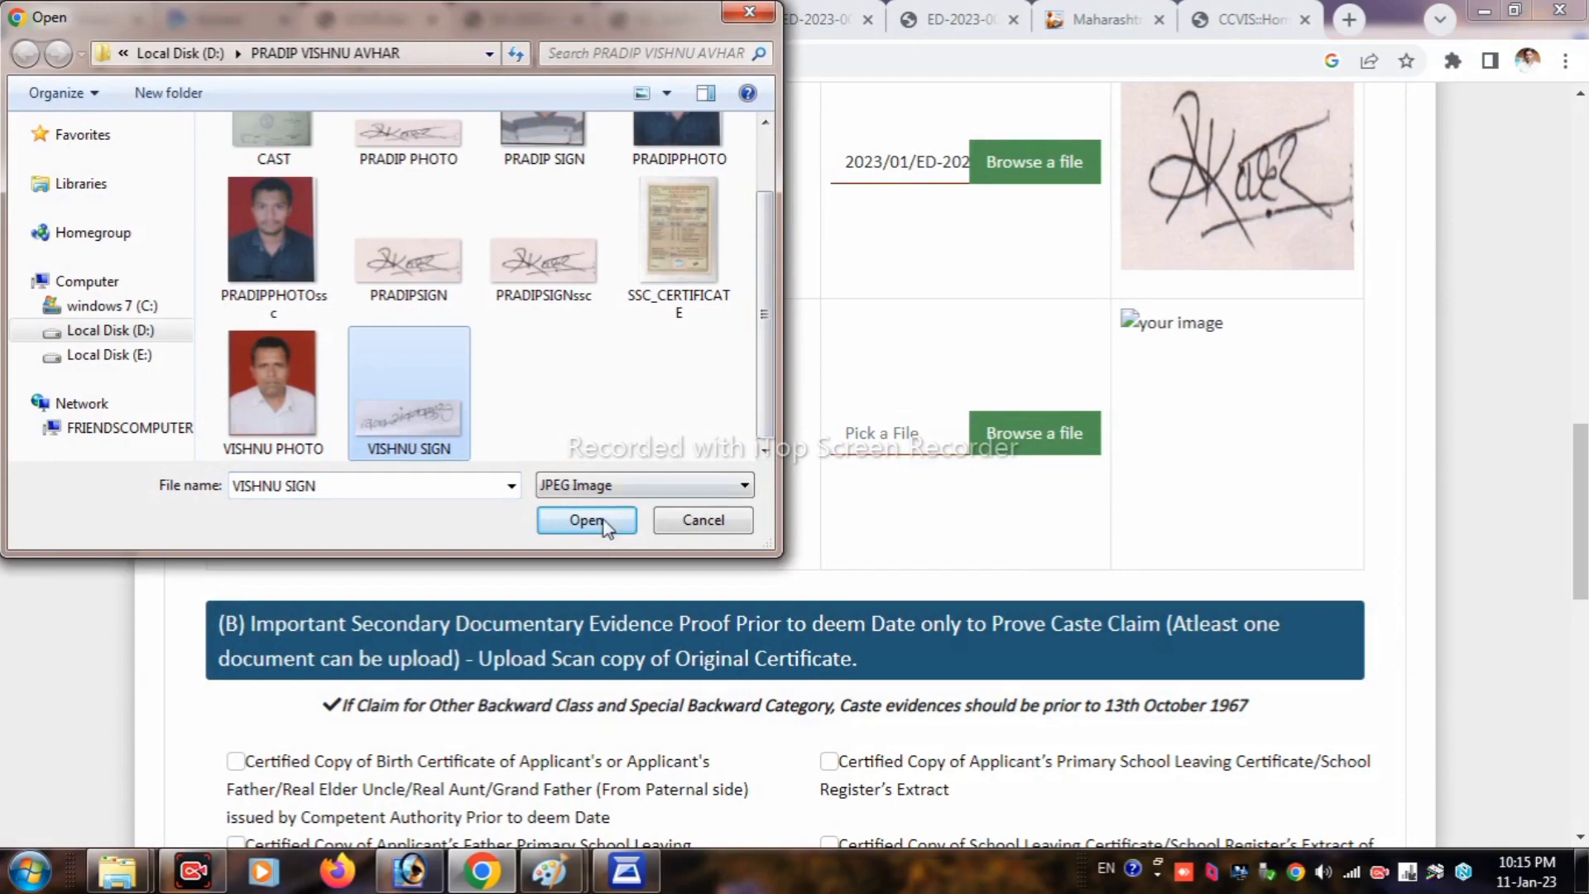
{"action": "left_click", "coordinate": [590, 520]}
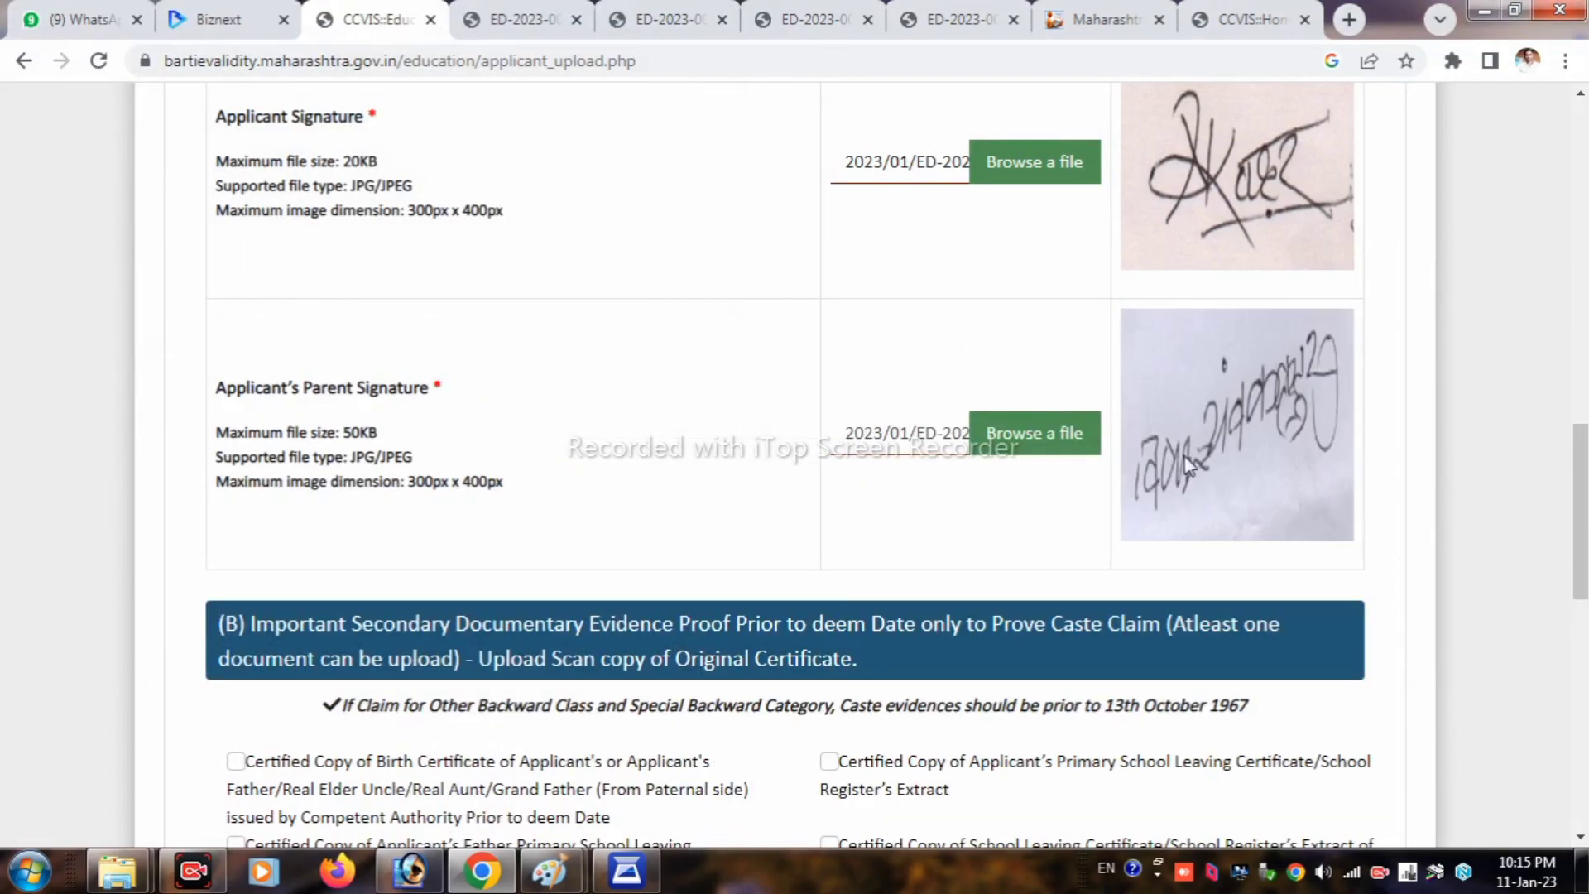
{"action": "scroll", "coordinate": [1157, 450], "scroll_direction": "down", "scroll_amount": 3}
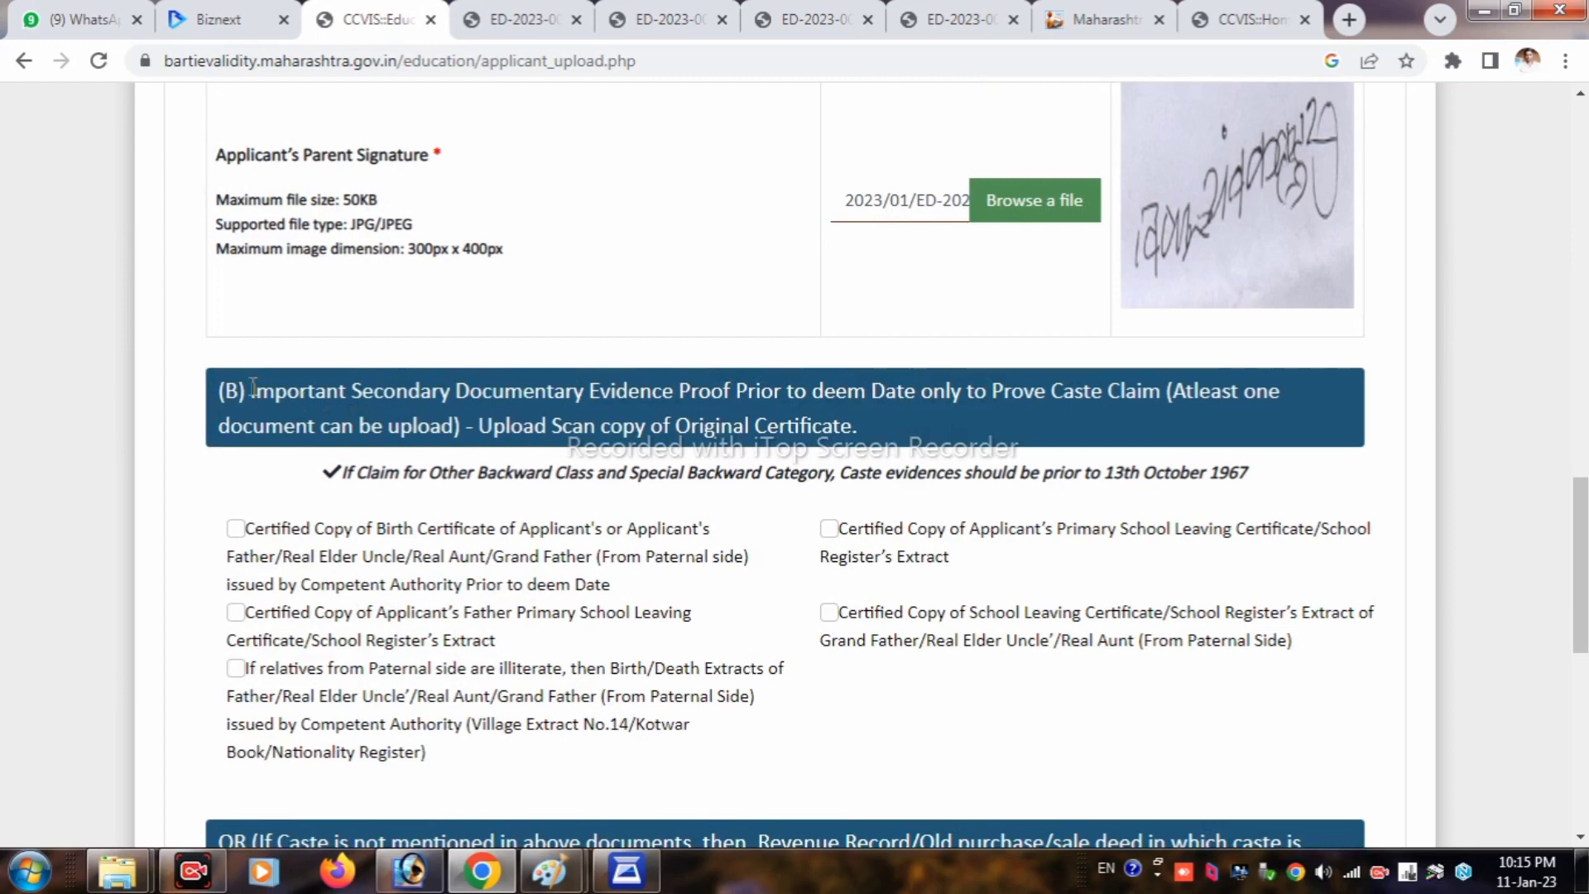
Step: Tick the Applicant's and Father's Primary School Leaving Certificate checkboxes in section (B)
{"action": "left_click_drag", "start_coordinate": [252, 388], "coordinate": [901, 447]}
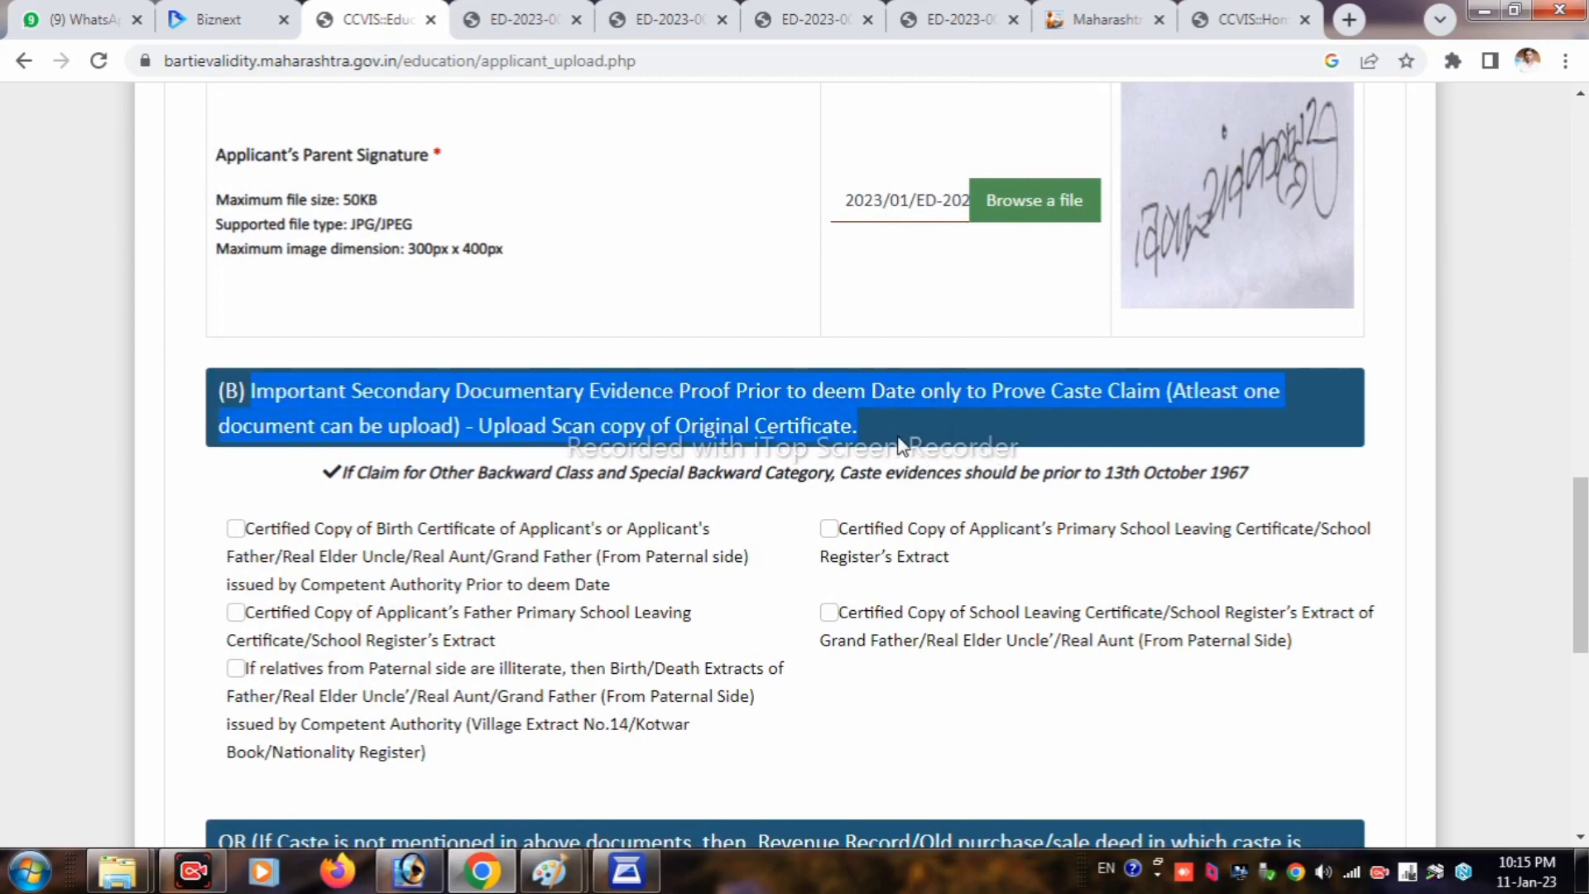
{"action": "scroll", "coordinate": [871, 460], "scroll_direction": "down", "scroll_amount": 2}
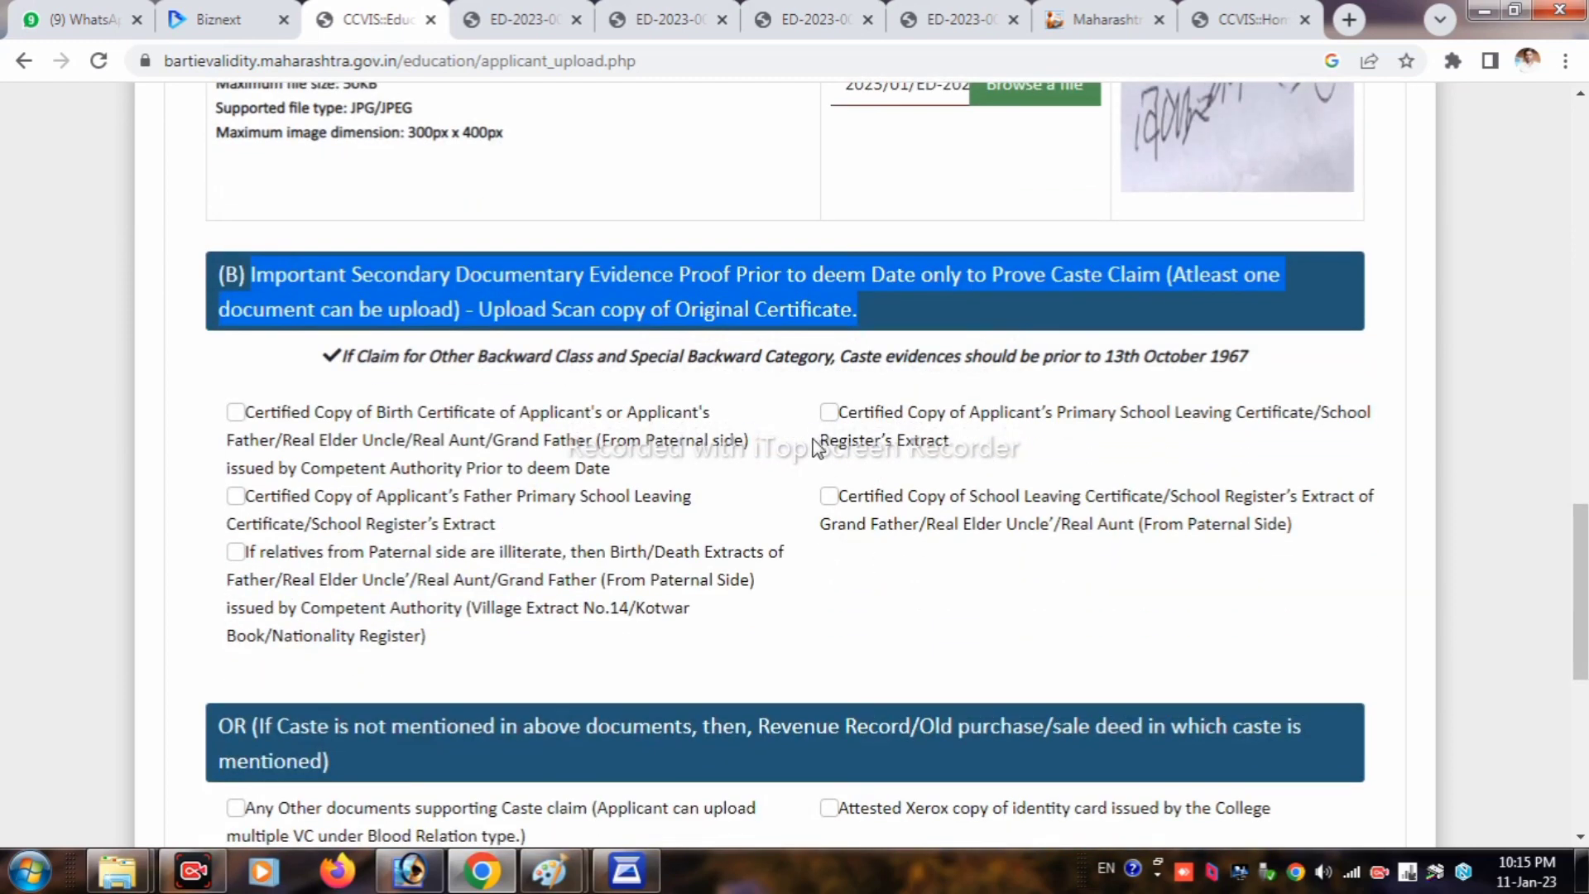
{"action": "left_click", "coordinate": [829, 413]}
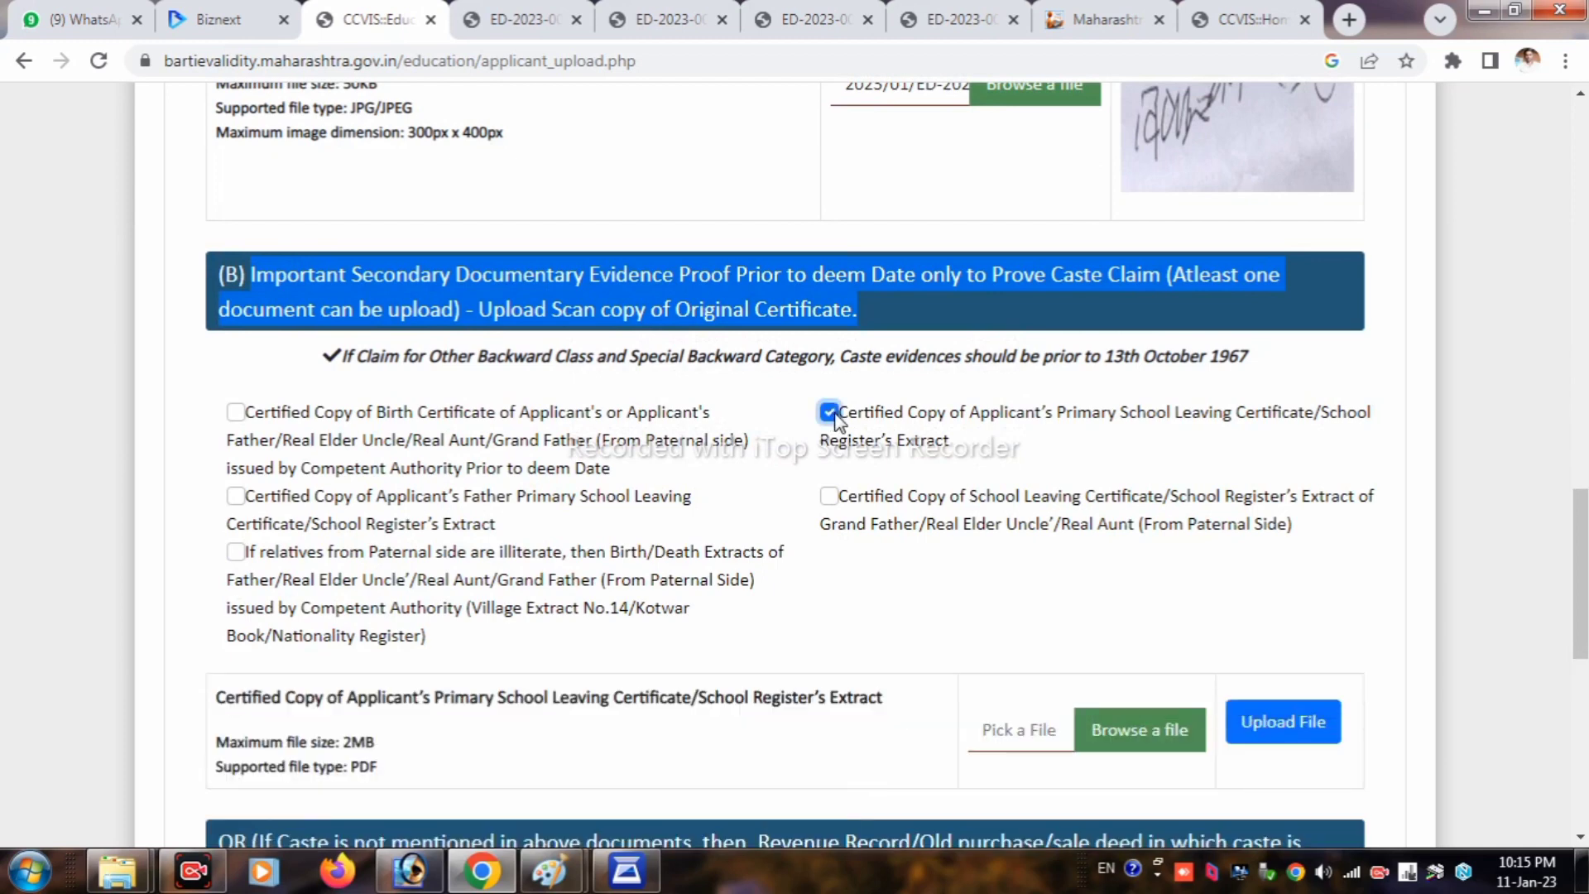
{"action": "left_click", "coordinate": [873, 382]}
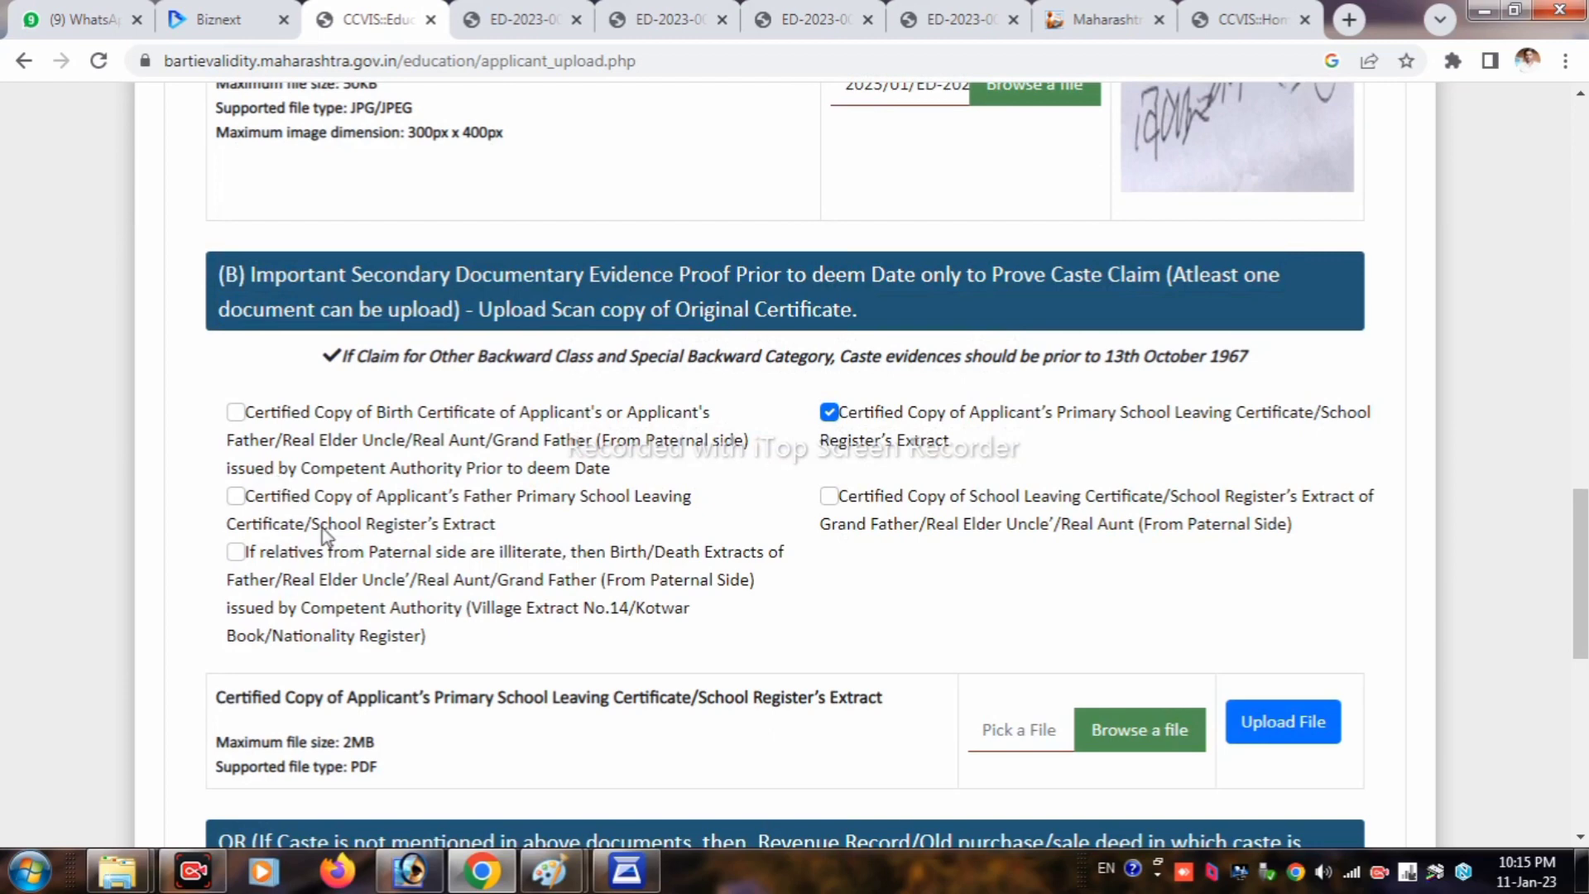
{"action": "scroll", "coordinate": [852, 562], "scroll_direction": "down", "scroll_amount": 1}
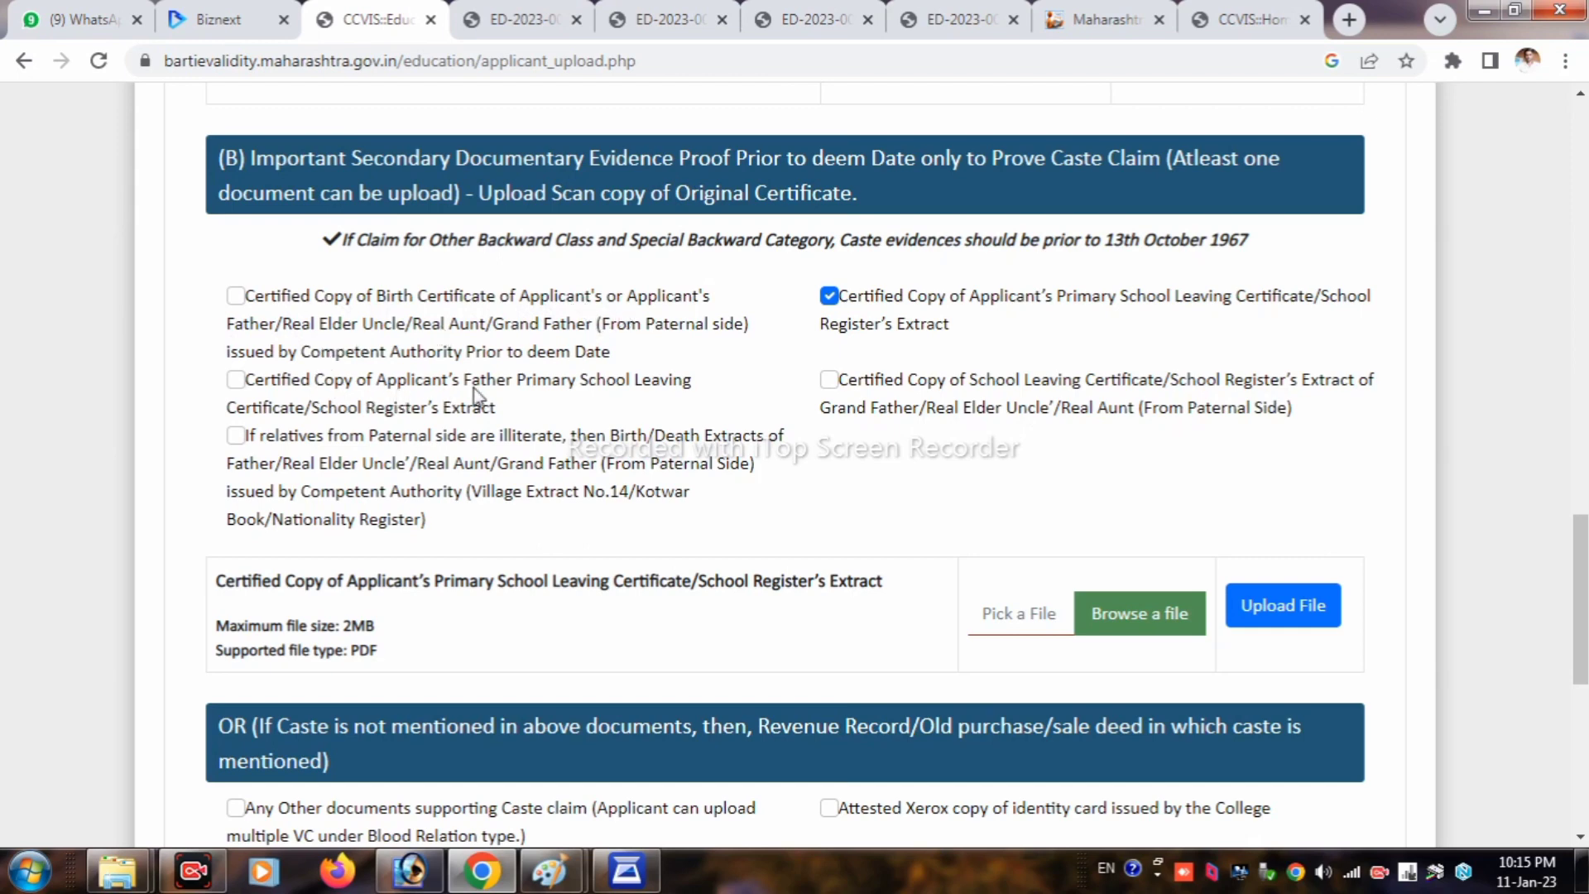
{"action": "left_click", "coordinate": [238, 380]}
{"action": "scroll", "coordinate": [464, 454], "scroll_direction": "down", "scroll_amount": 2}
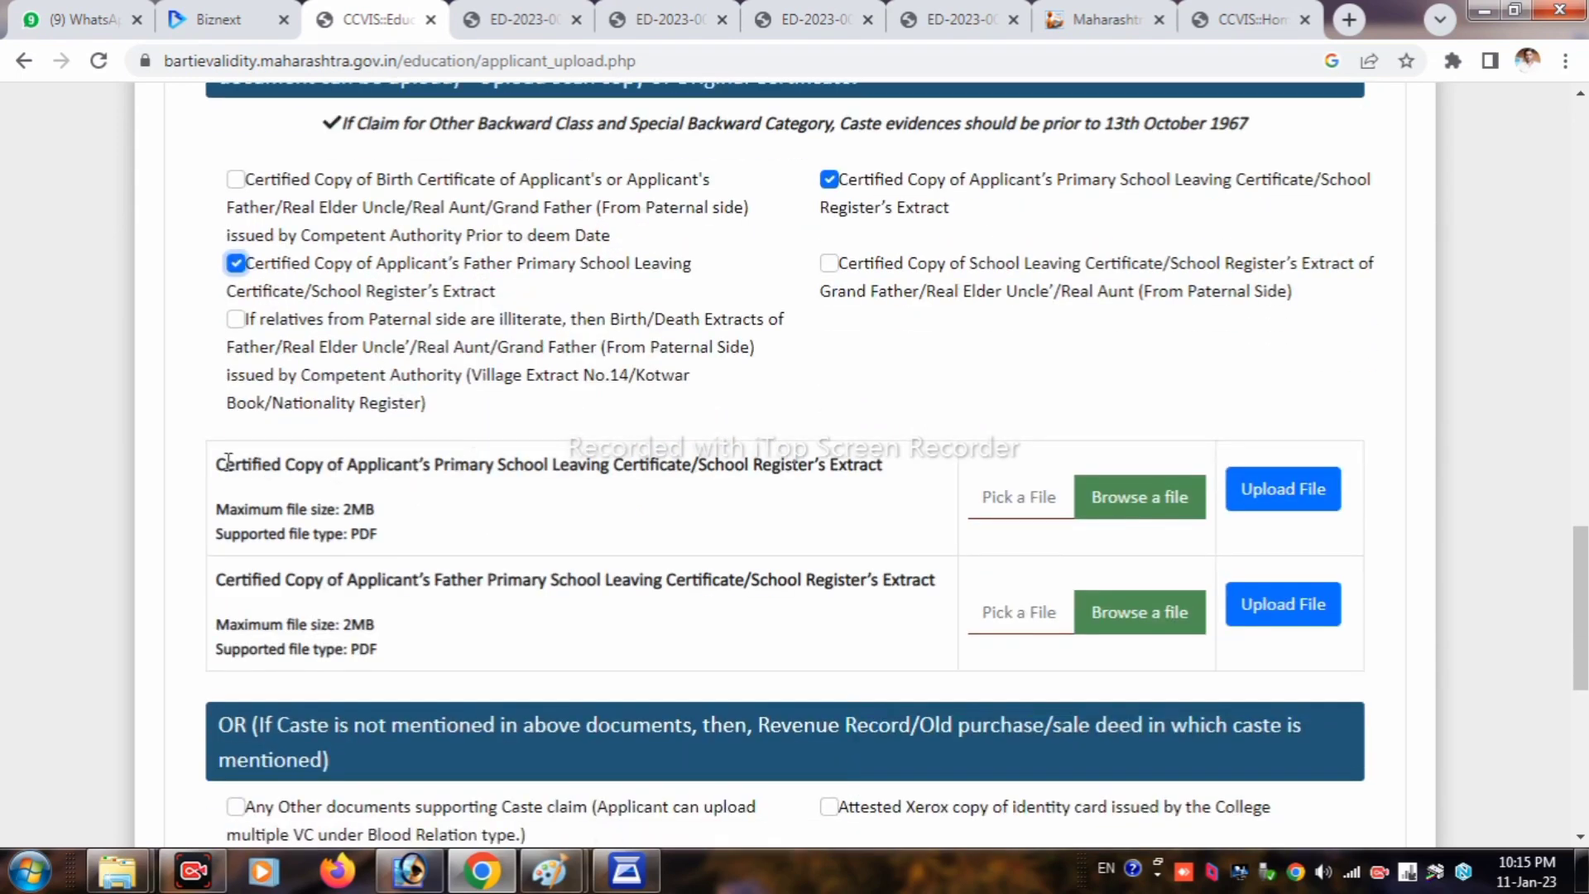
Step: Review the two new upload rows' 2MB PDF limits and bring up the applicant certificate's file chooser
{"action": "left_click_drag", "start_coordinate": [465, 461], "coordinate": [875, 475]}
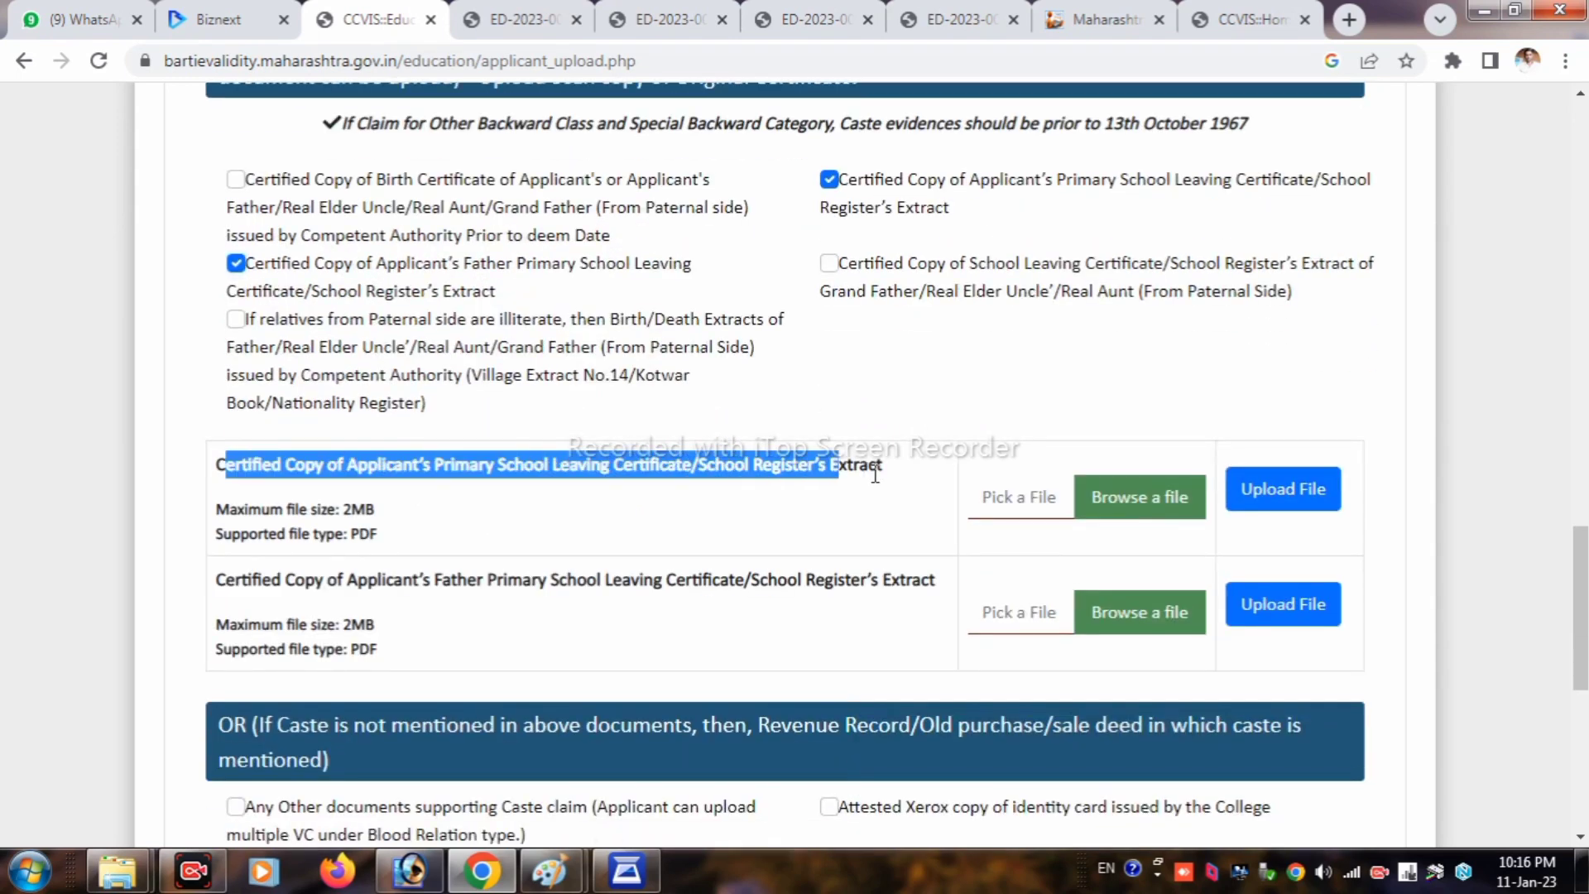
{"action": "double_click", "coordinate": [358, 509]}
{"action": "left_click_drag", "start_coordinate": [388, 613], "coordinate": [352, 625]}
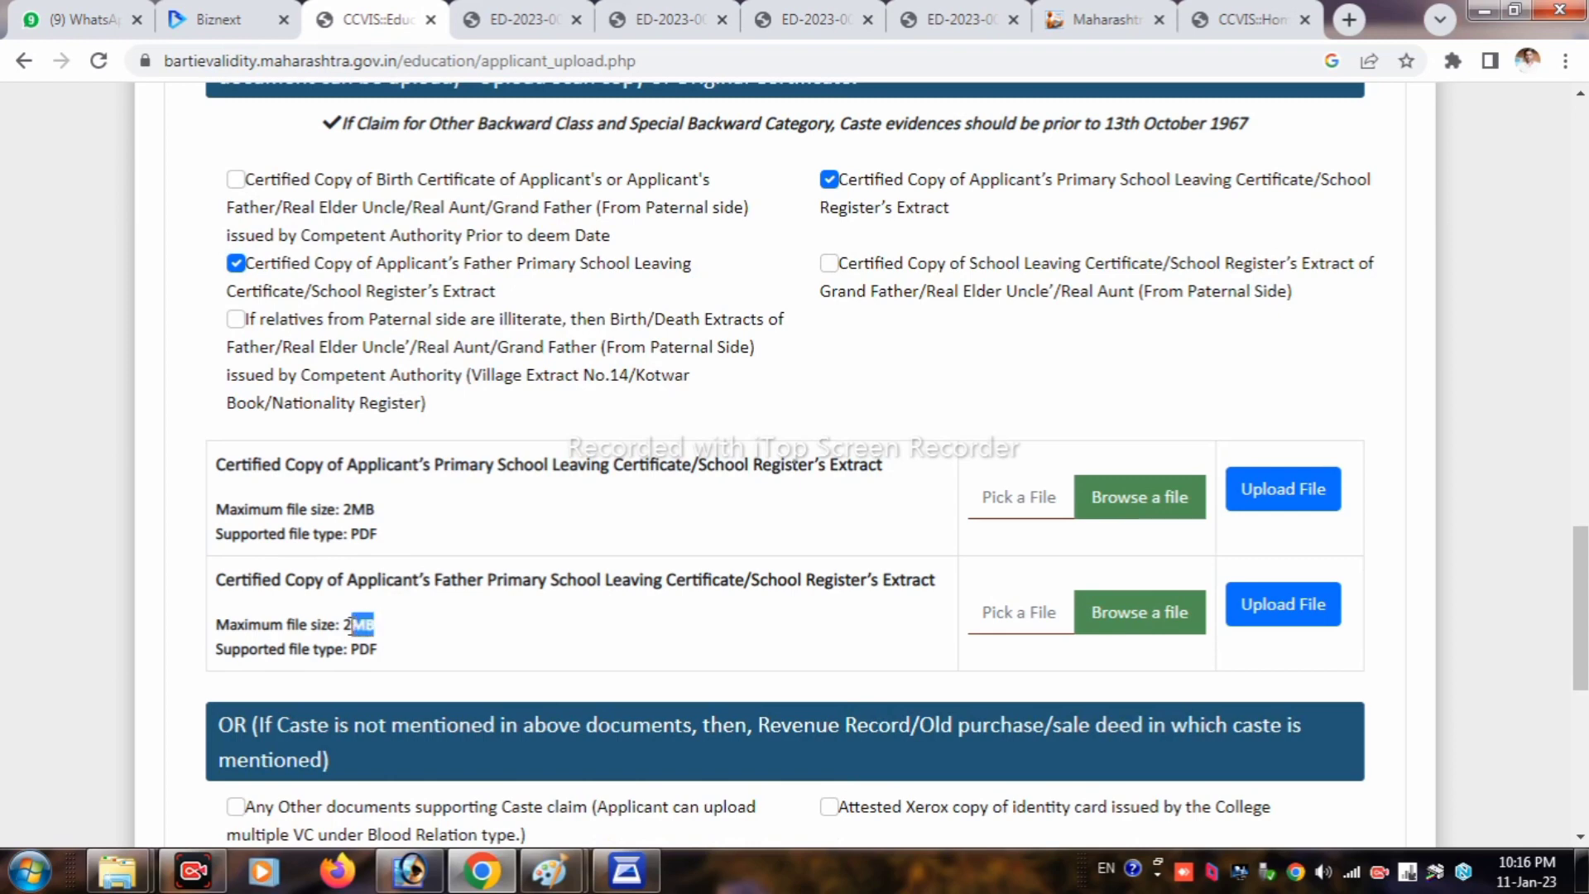
{"action": "left_click", "coordinate": [1276, 822]}
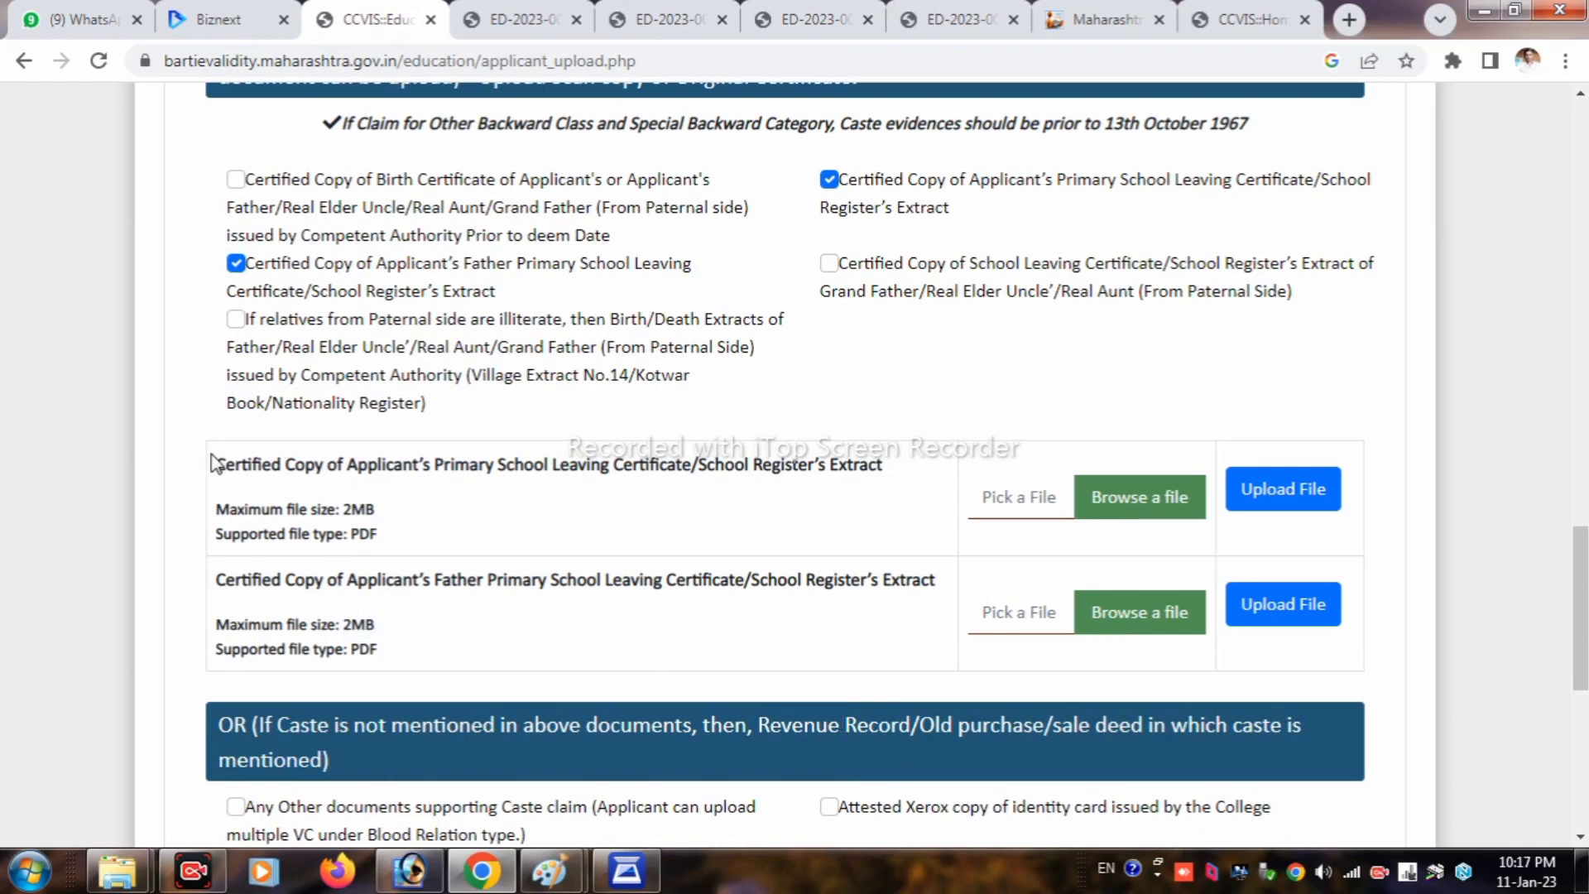
{"action": "left_click_drag", "start_coordinate": [217, 464], "coordinate": [901, 480]}
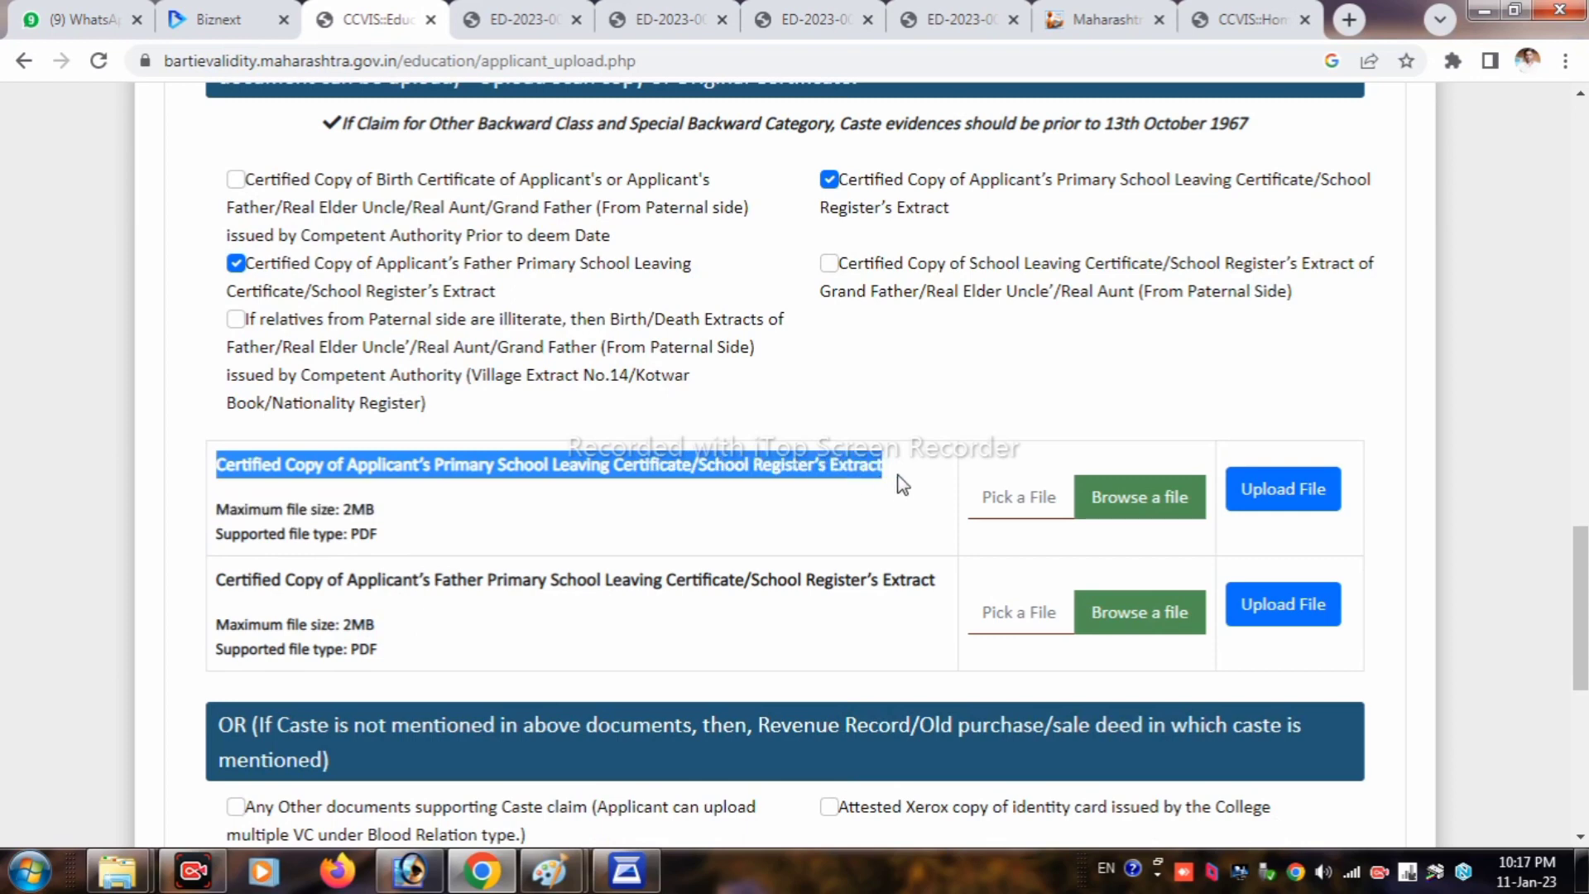
{"action": "left_click_drag", "start_coordinate": [401, 538], "coordinate": [344, 510]}
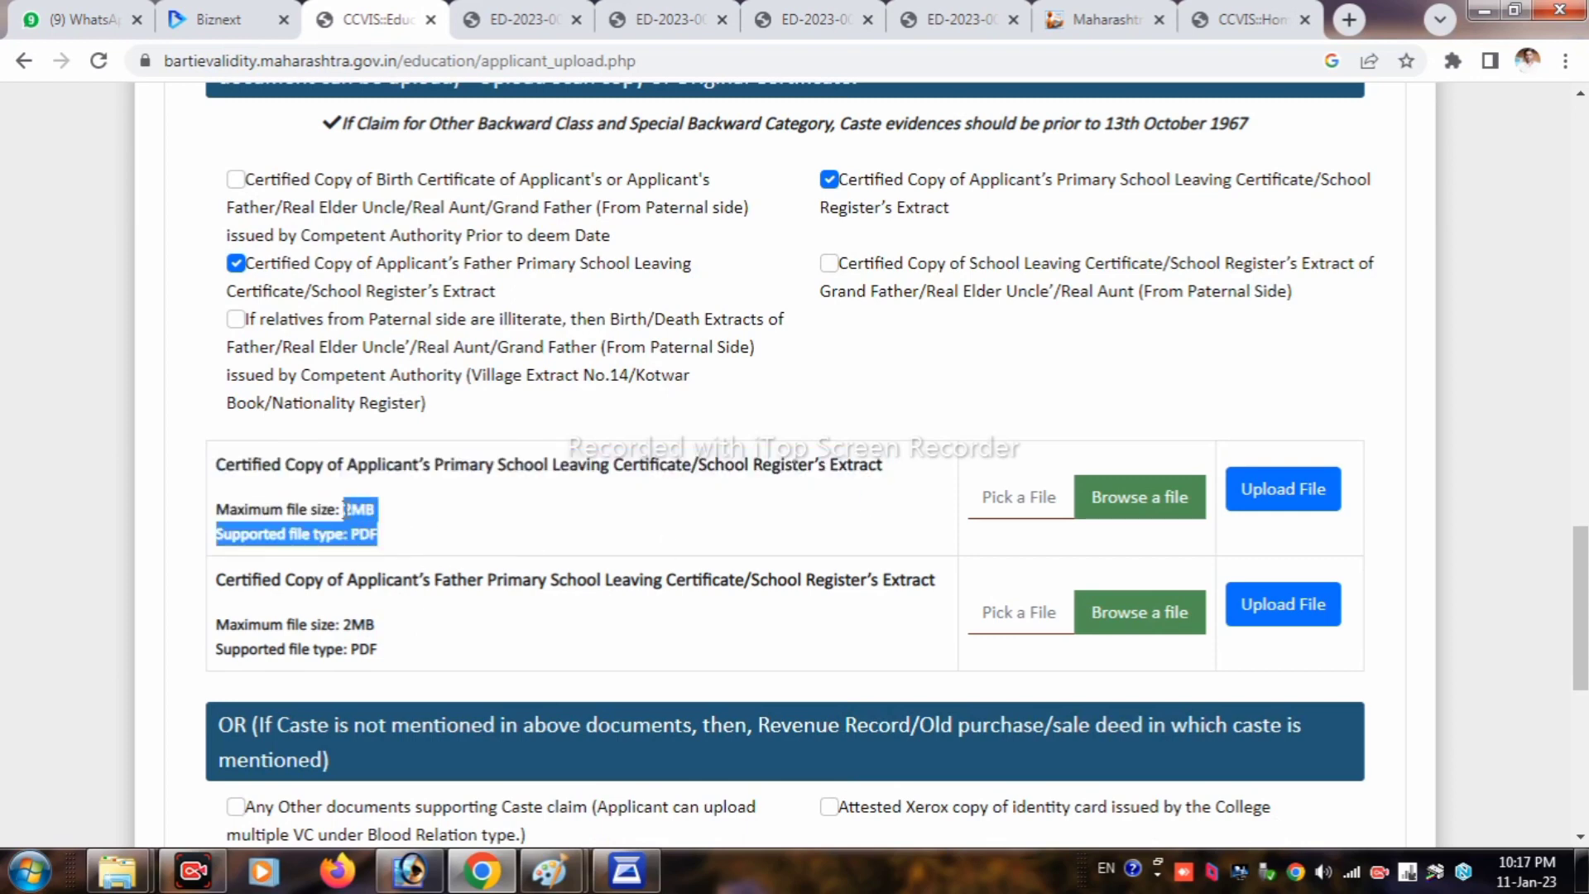
{"action": "left_click", "coordinate": [1014, 513]}
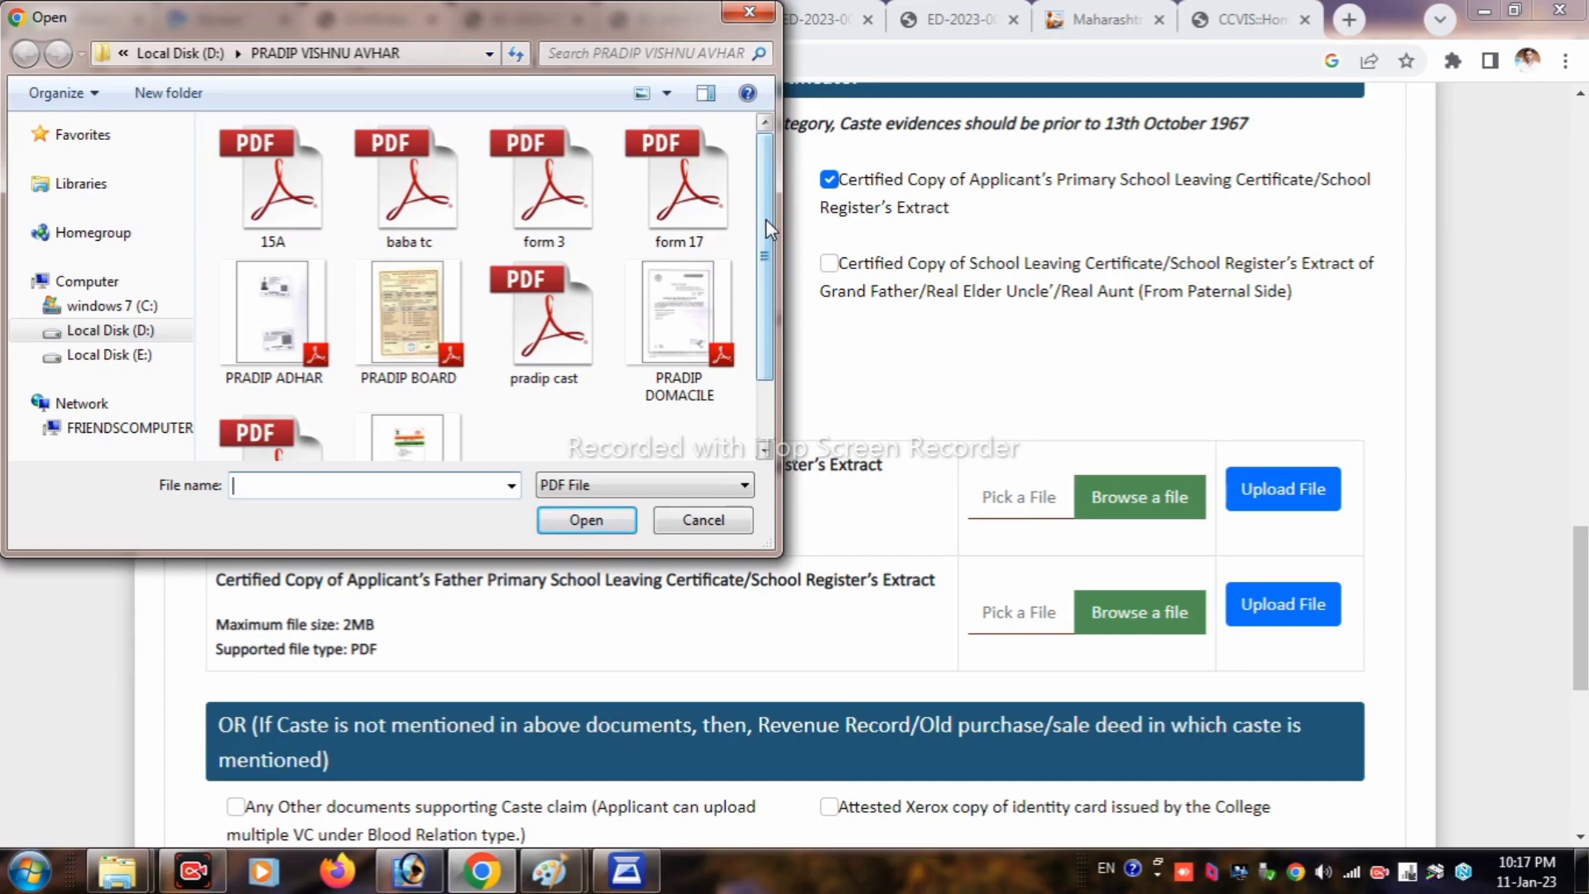
Step: Upload the applicant's school leaving certificate PDF in the first row and verify it in its own tab
{"action": "left_click_drag", "start_coordinate": [767, 218], "coordinate": [771, 315]}
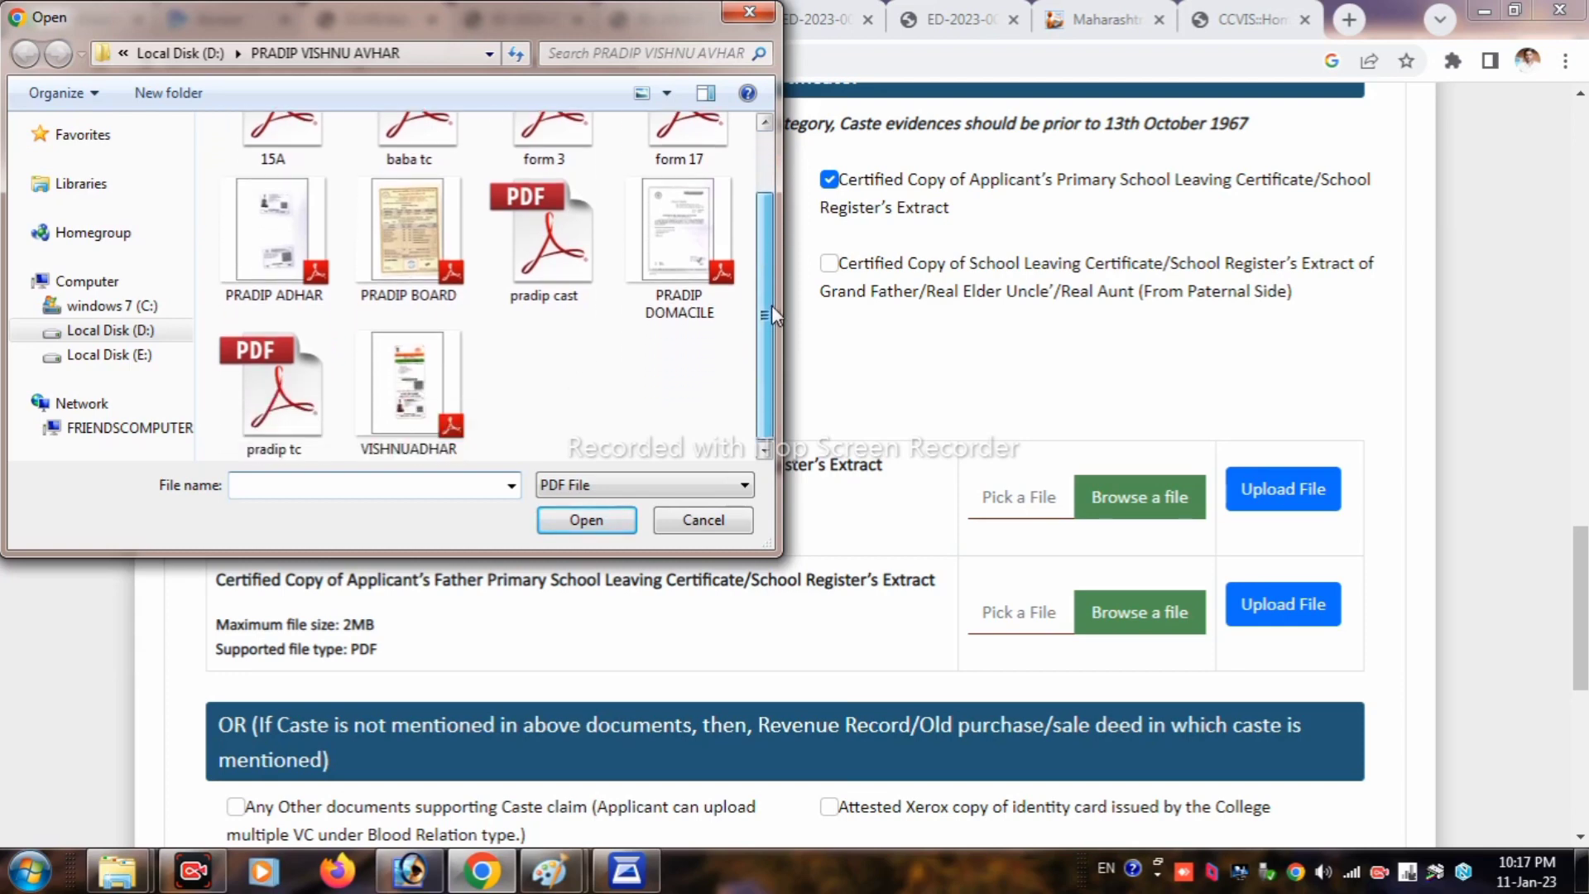
{"action": "left_click", "coordinate": [280, 426]}
{"action": "left_click", "coordinate": [584, 520]}
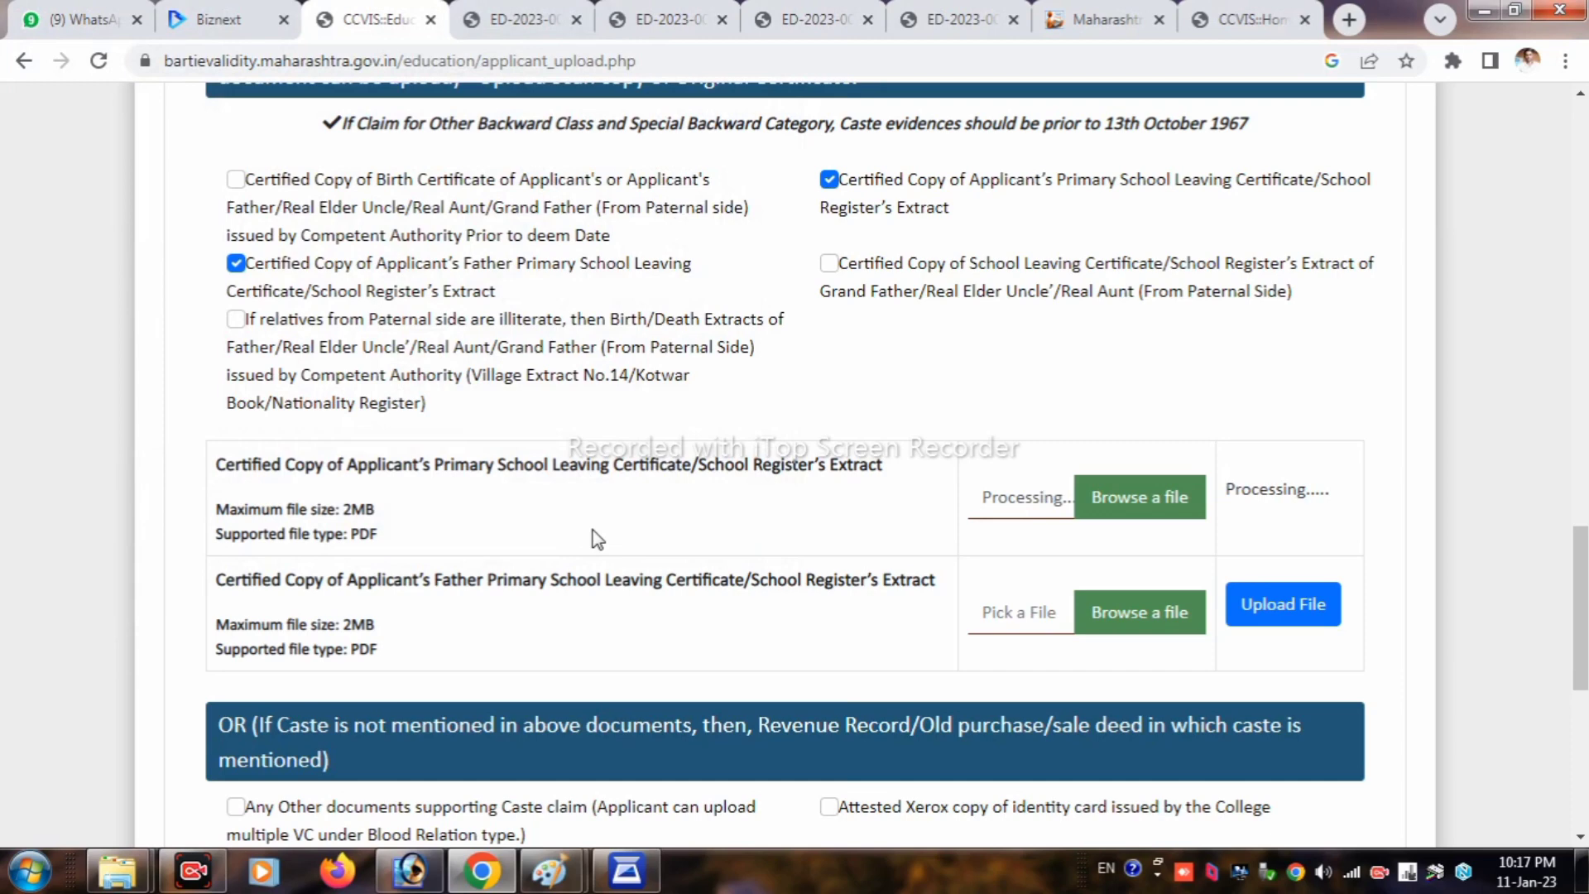
{"action": "left_click", "coordinate": [1250, 507]}
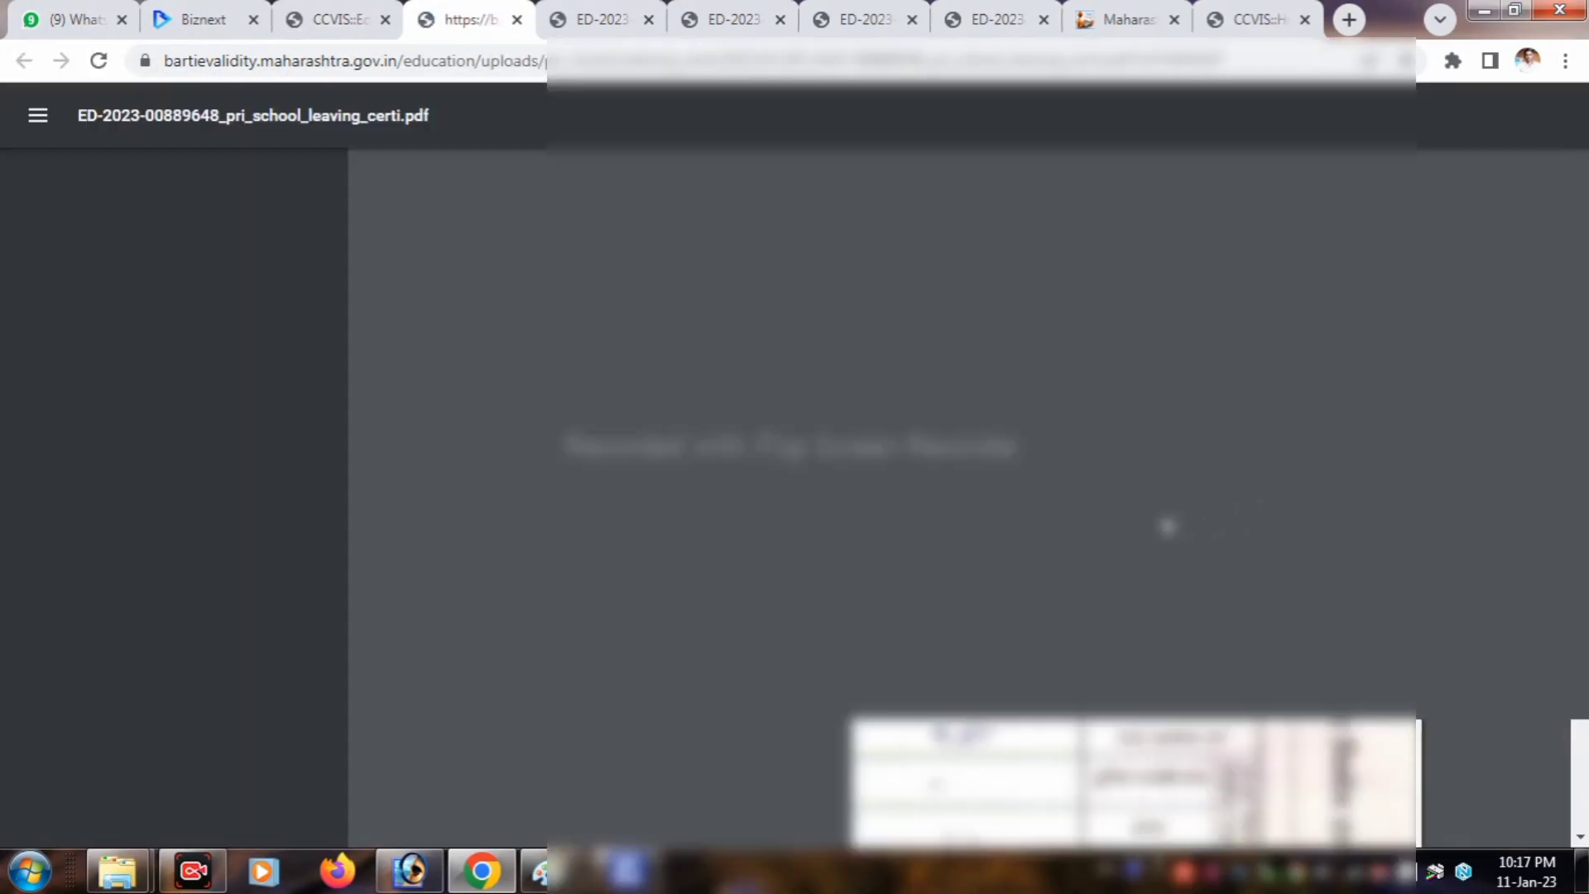
{"action": "scroll", "coordinate": [749, 617], "scroll_direction": "up", "scroll_amount": 5}
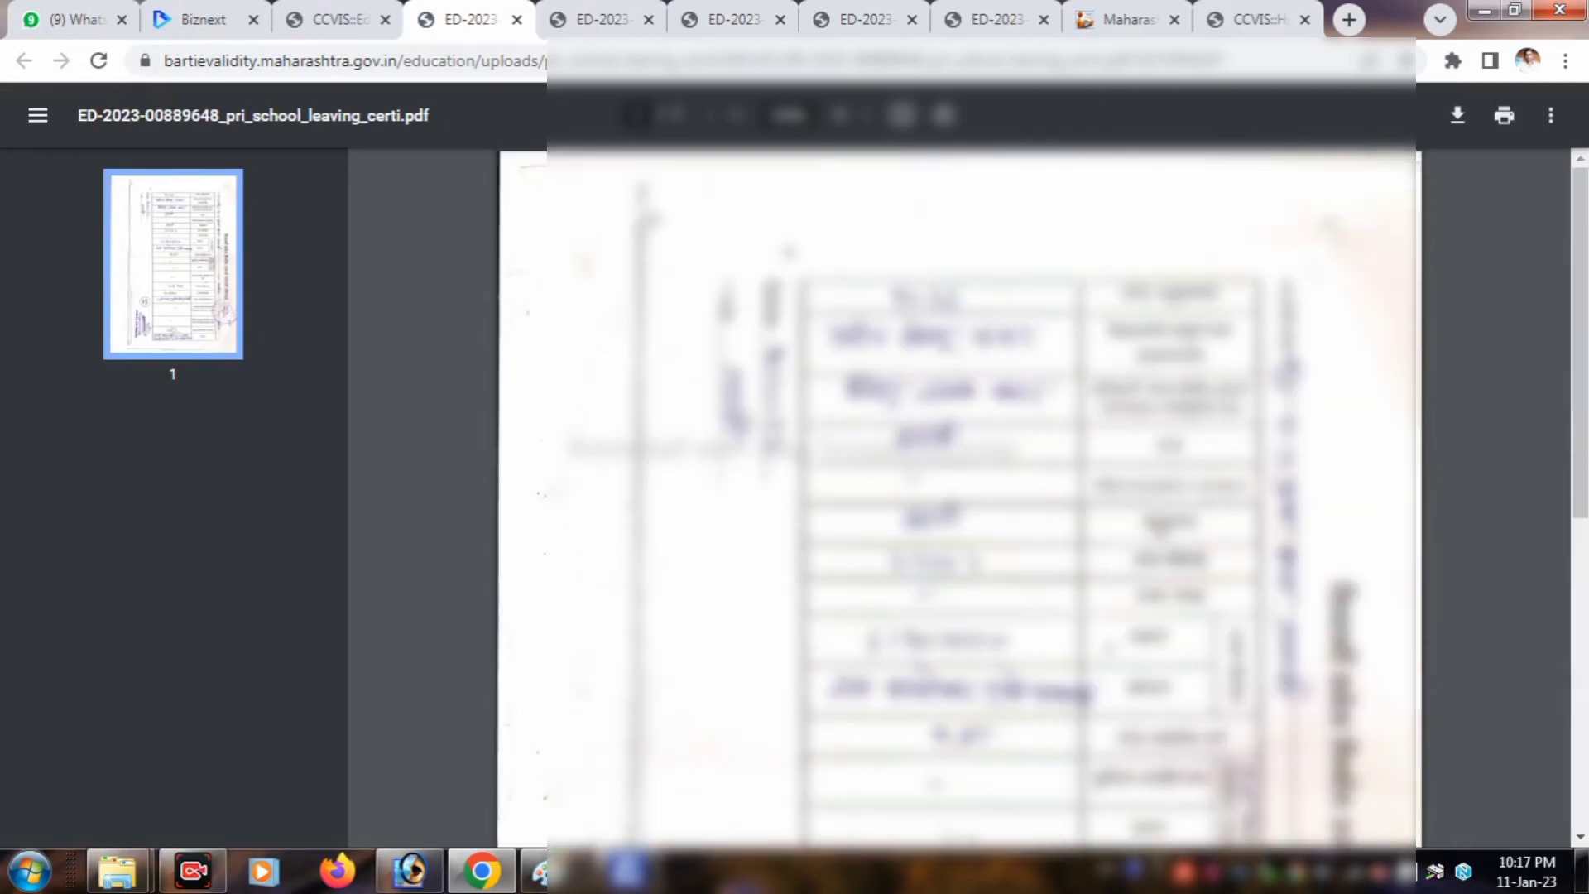
{"action": "left_click", "coordinate": [346, 19]}
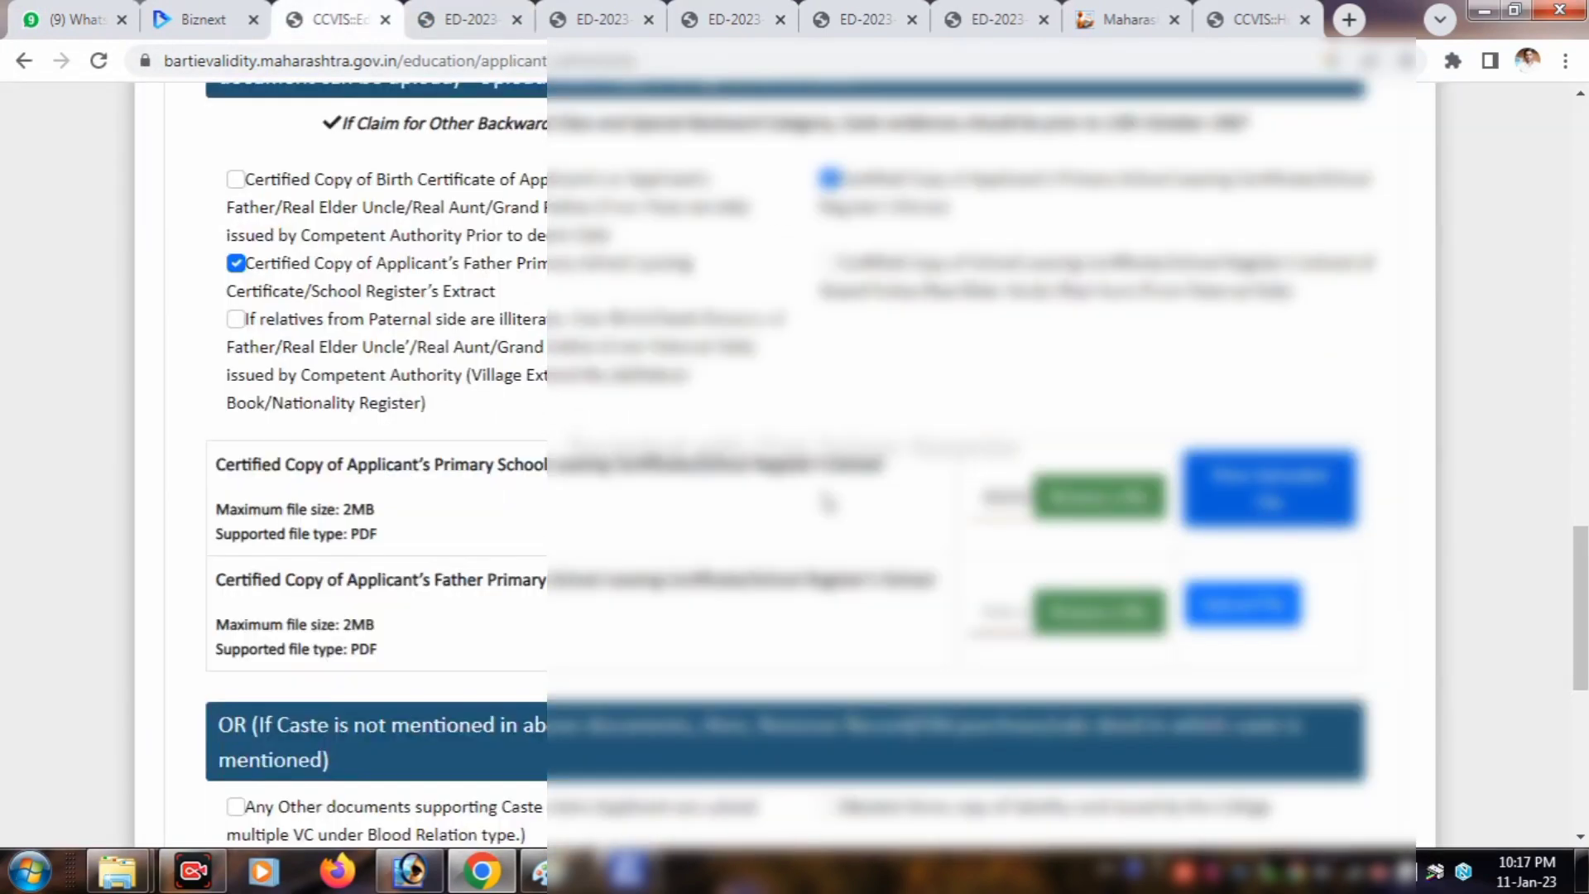
{"action": "scroll", "coordinate": [740, 462], "scroll_direction": "down", "scroll_amount": 1}
{"action": "scroll", "coordinate": [740, 460], "scroll_direction": "down", "scroll_amount": 1}
{"action": "left_click_drag", "start_coordinate": [216, 464], "coordinate": [935, 473]}
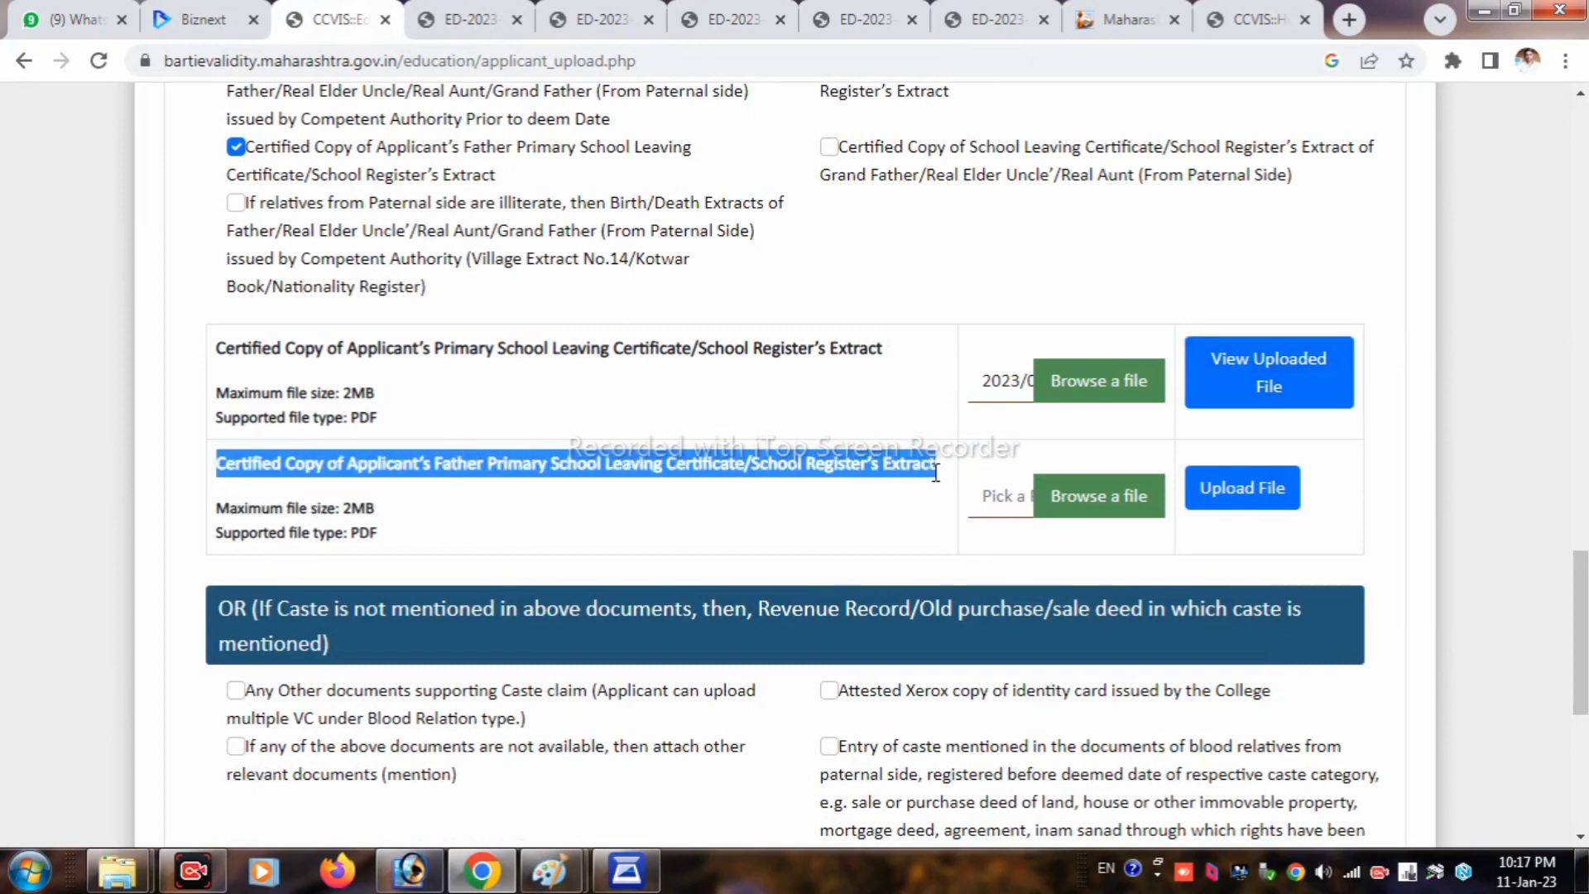